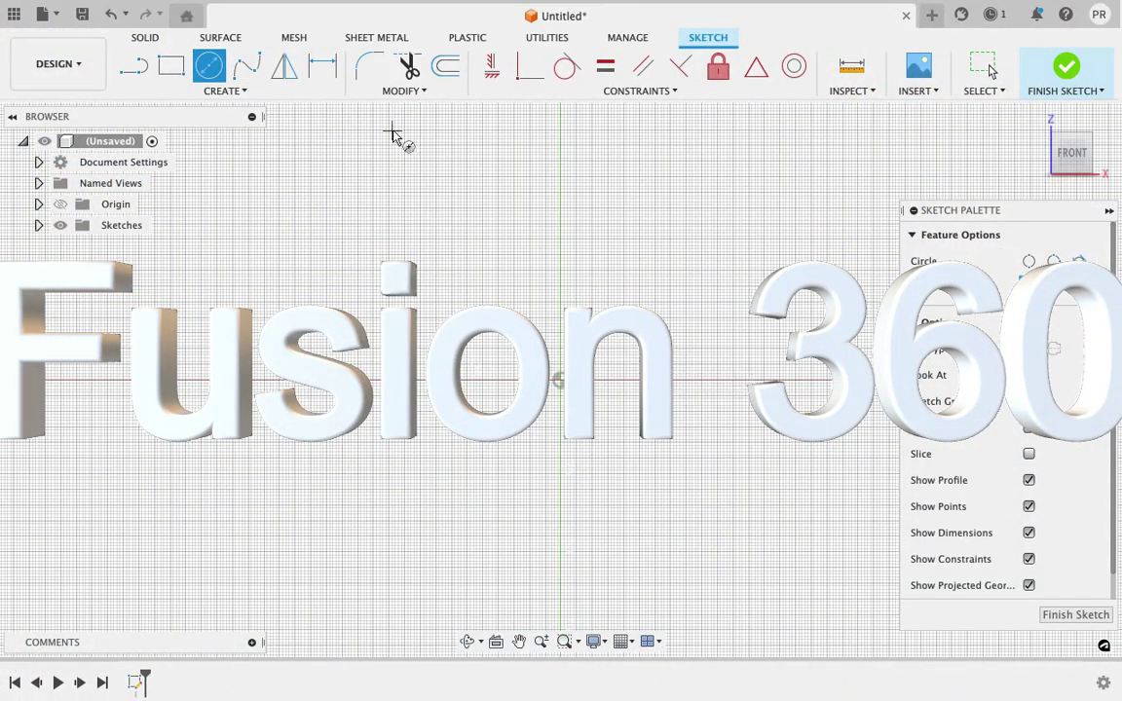
Step: Draw an ellipse by setting its centre and both axes
click(230, 91)
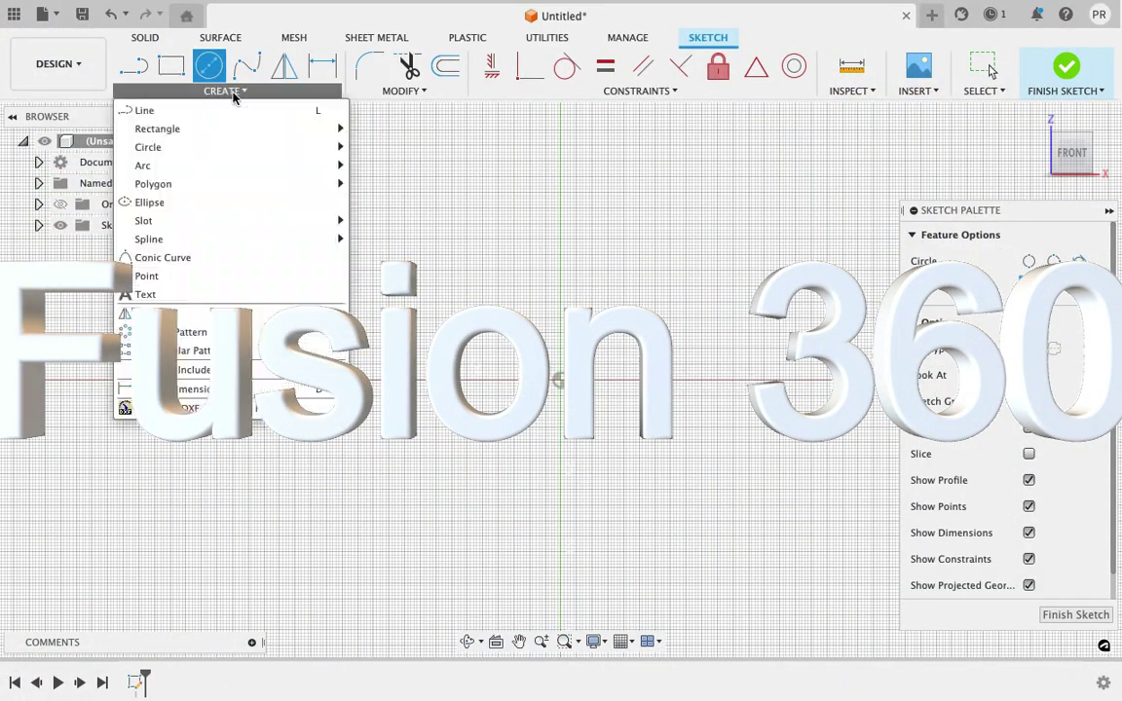
click(209, 203)
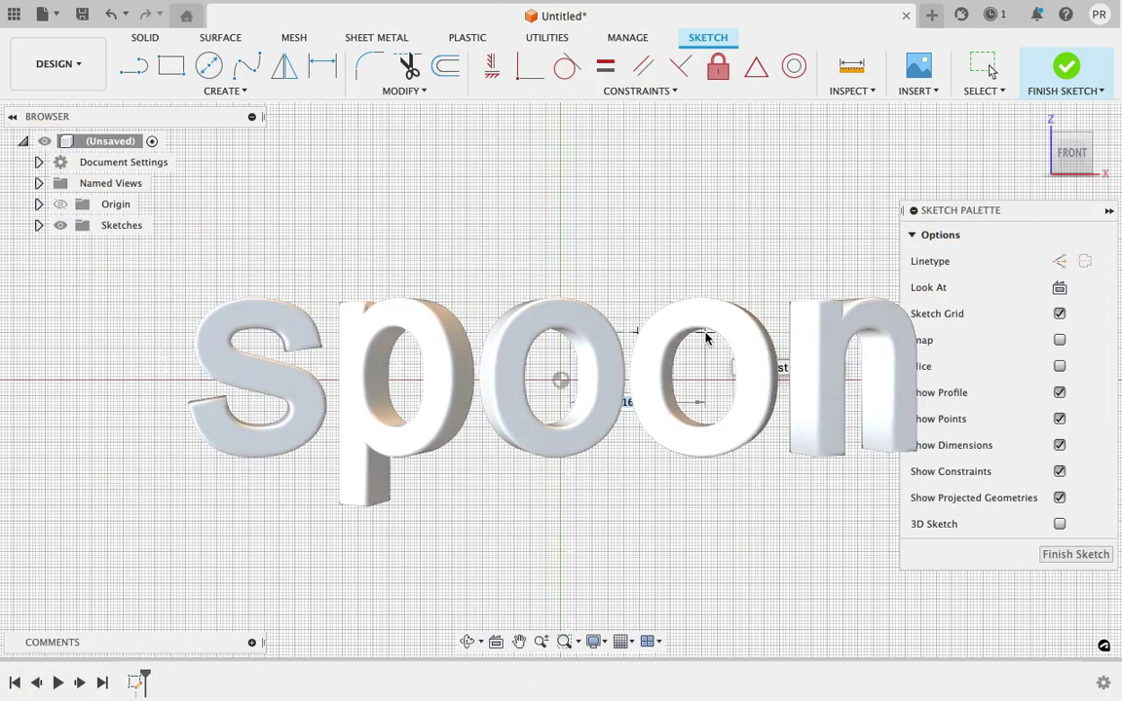
click(706, 338)
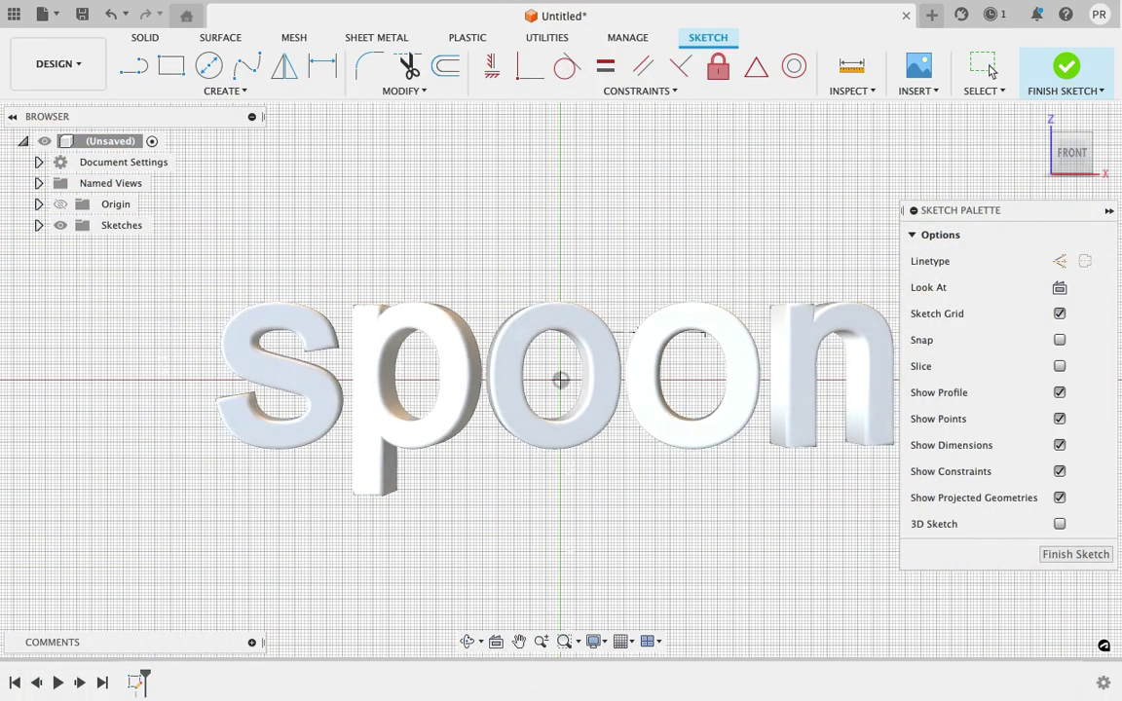
click(657, 371)
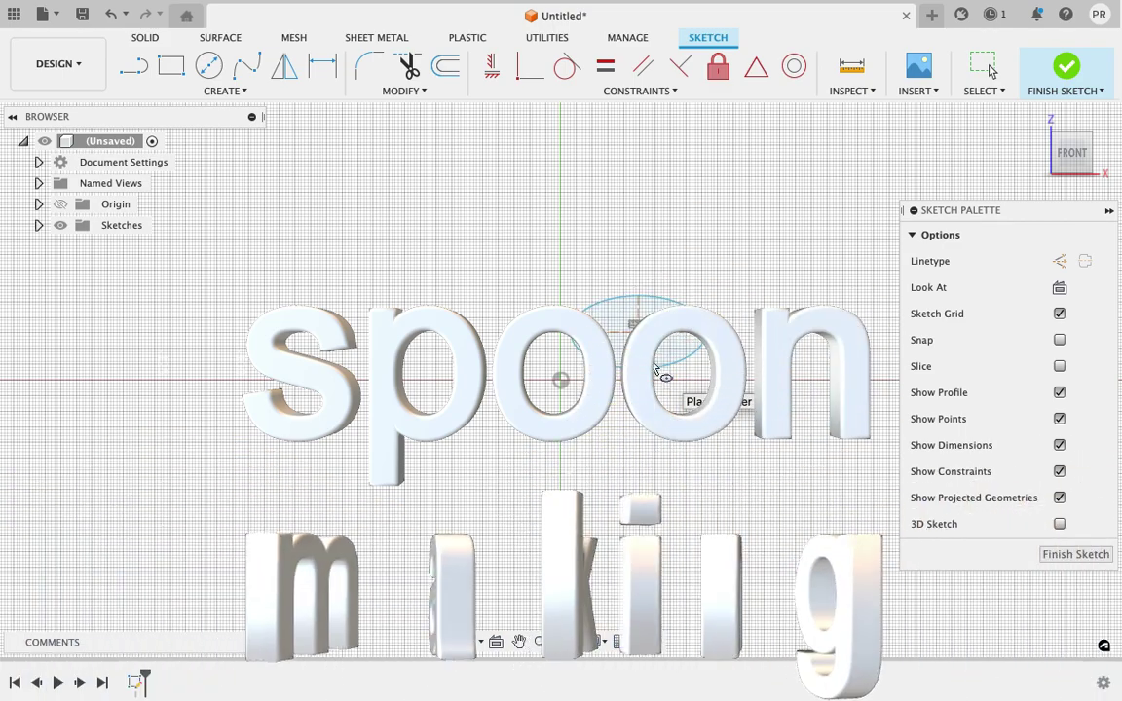
Step: Dimension the ellipse 20 mm wide and 15 mm tall, then finish the sketch
click(594, 332)
click(707, 334)
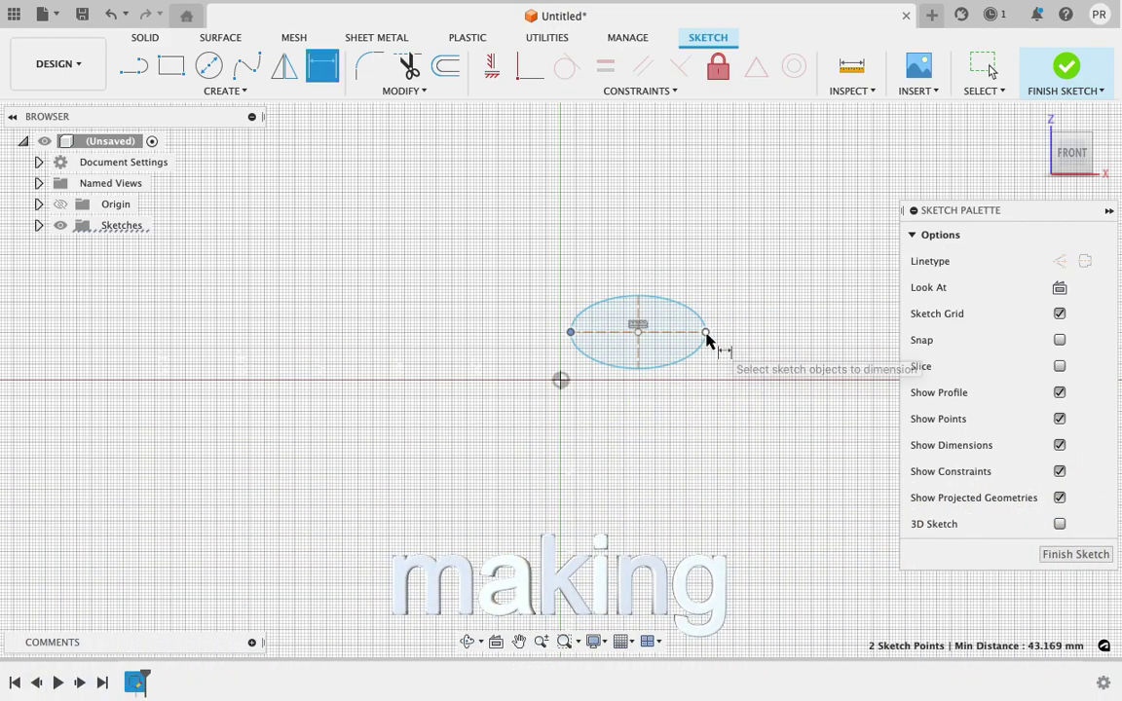
click(696, 220)
text(20)
key(Return)
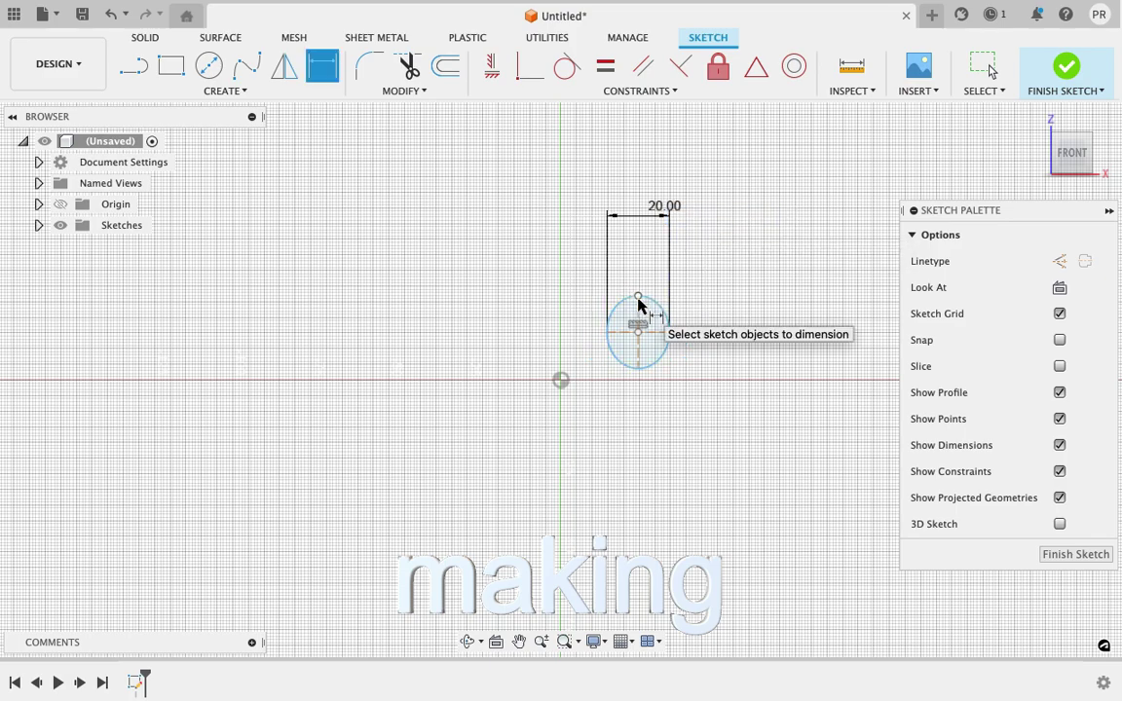
click(638, 296)
click(638, 368)
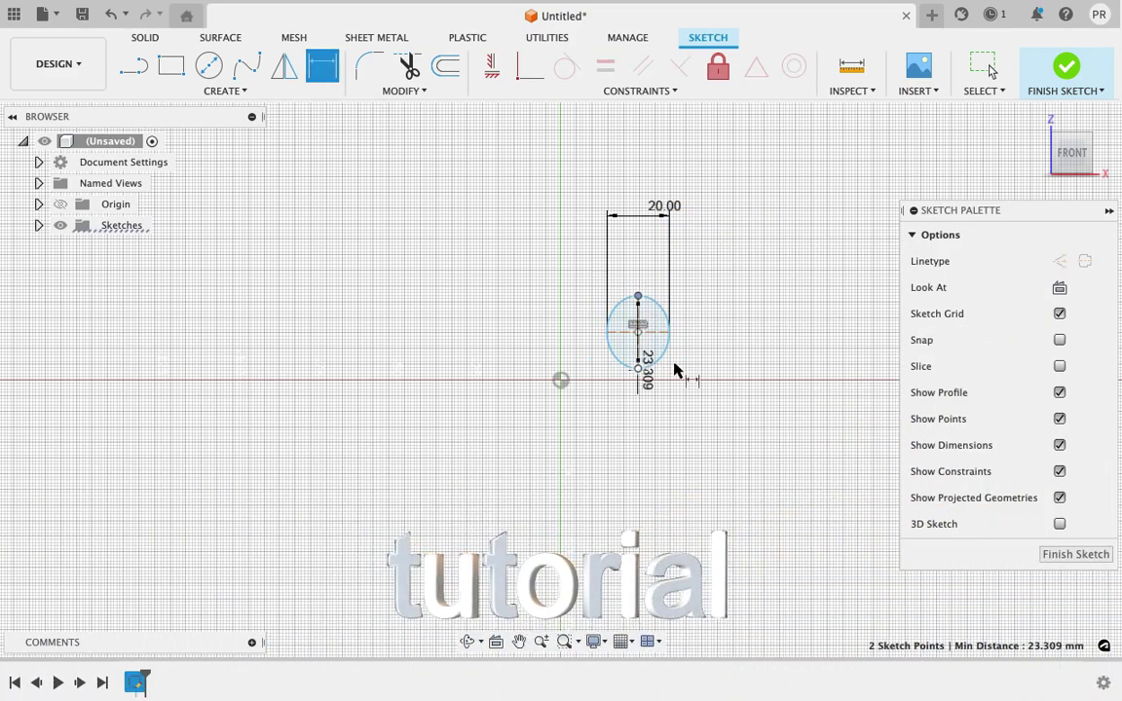
click(744, 369)
text(15)
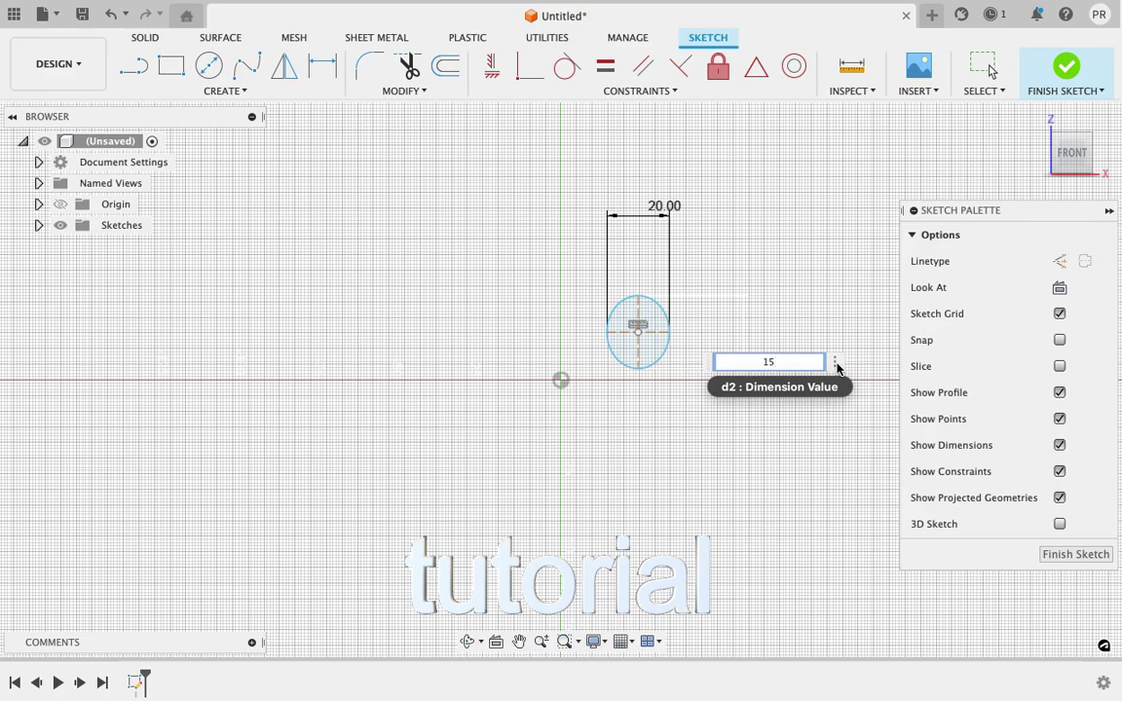
key(Return)
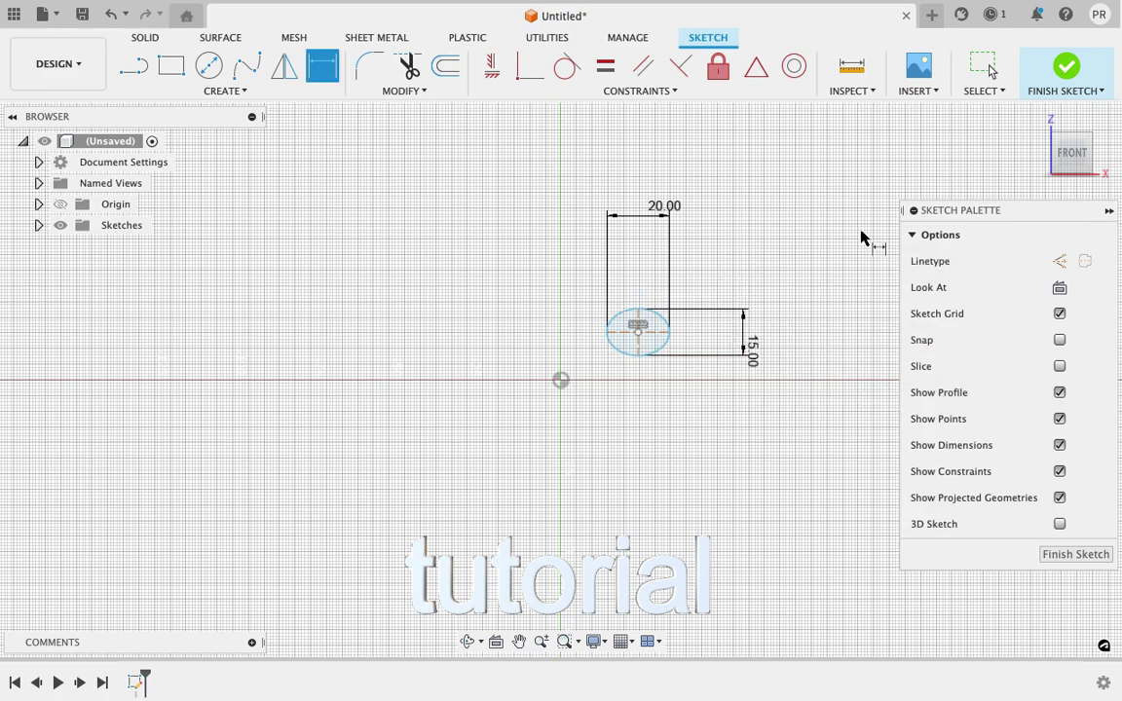
click(1065, 66)
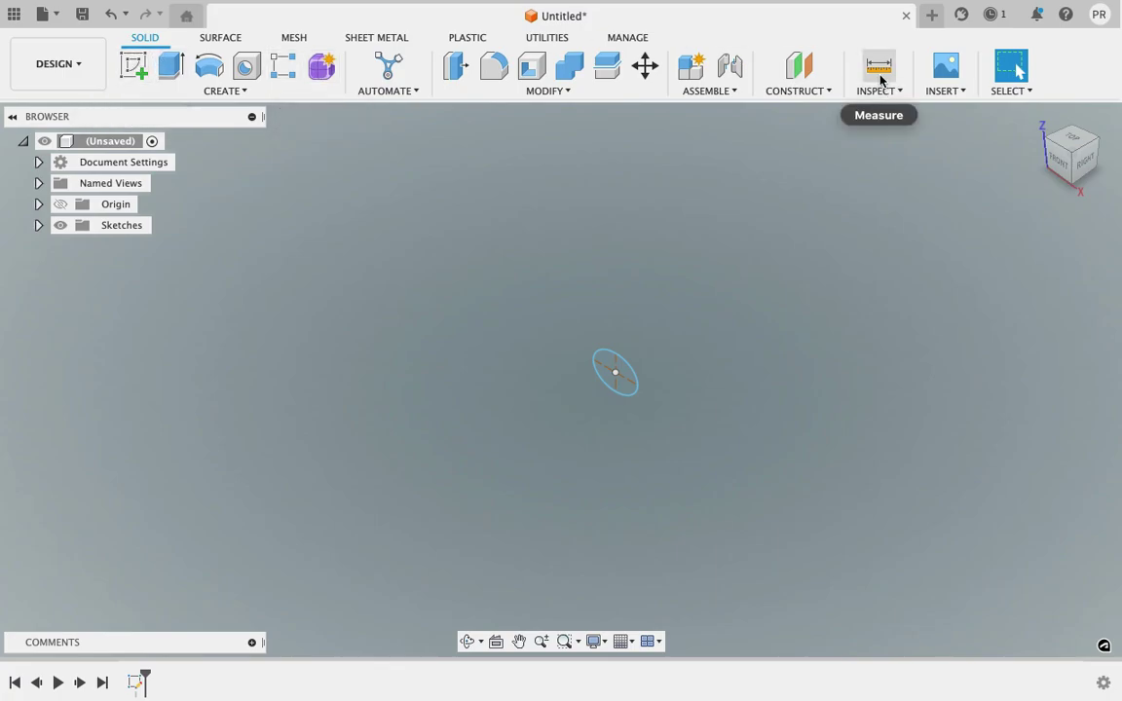
Step: Create a construction plane offset about 25 mm from the YZ plane
click(804, 91)
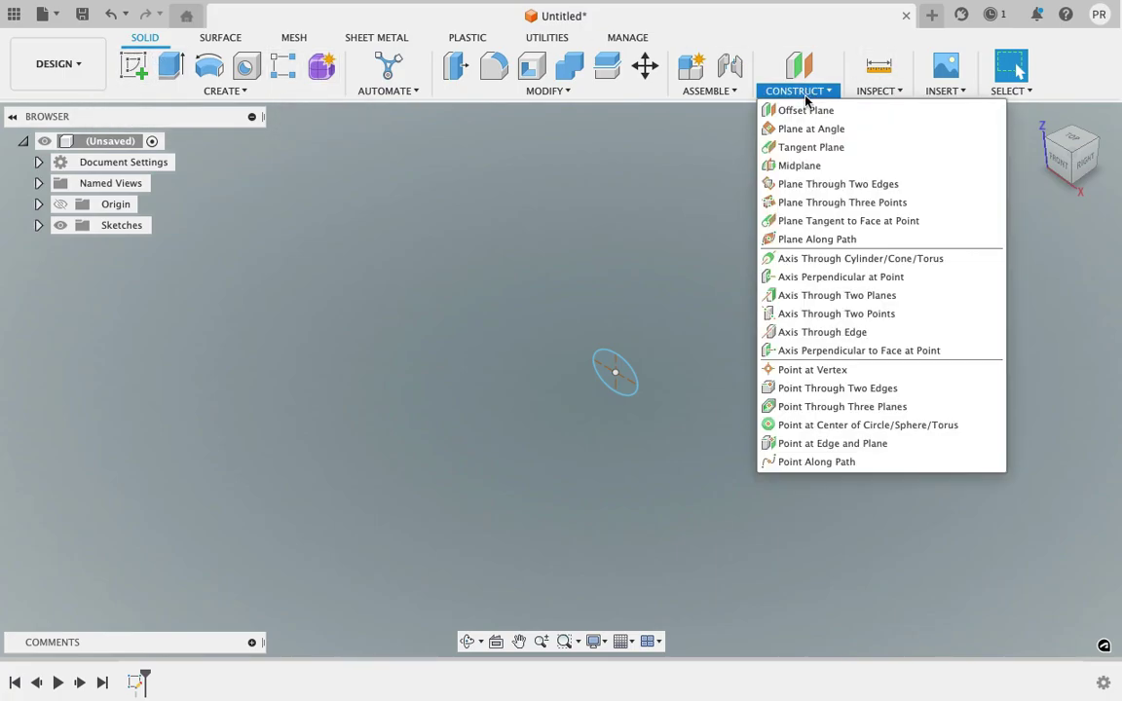
click(806, 110)
click(596, 330)
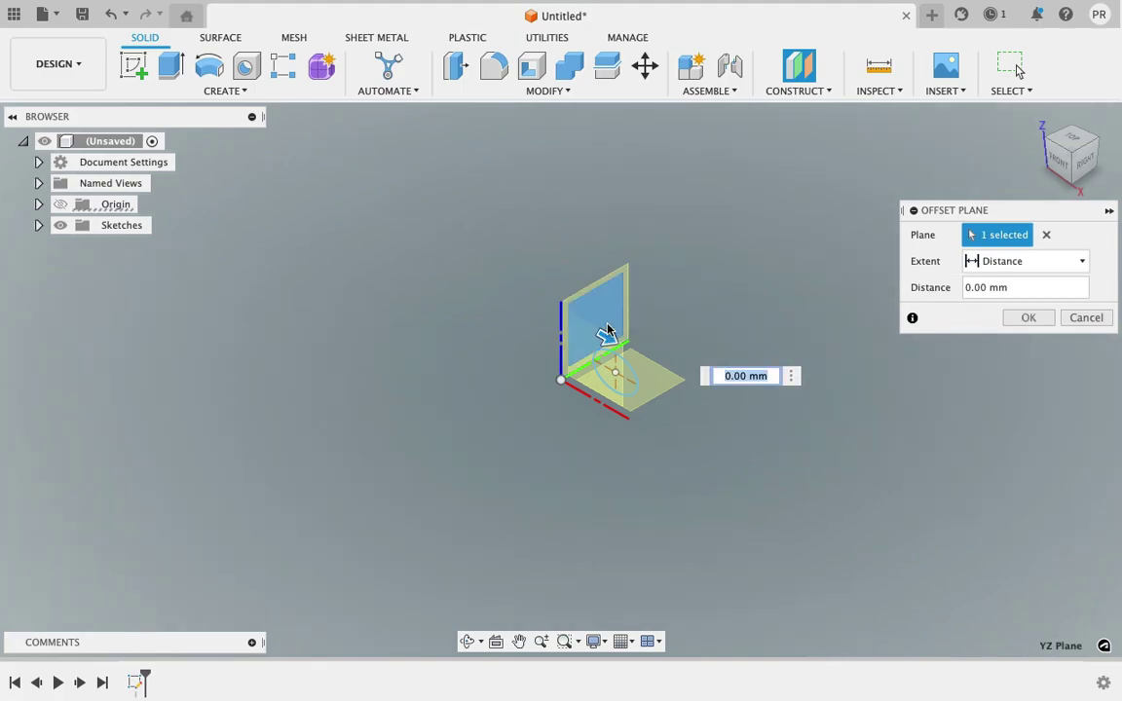
drag(606, 336, 658, 364)
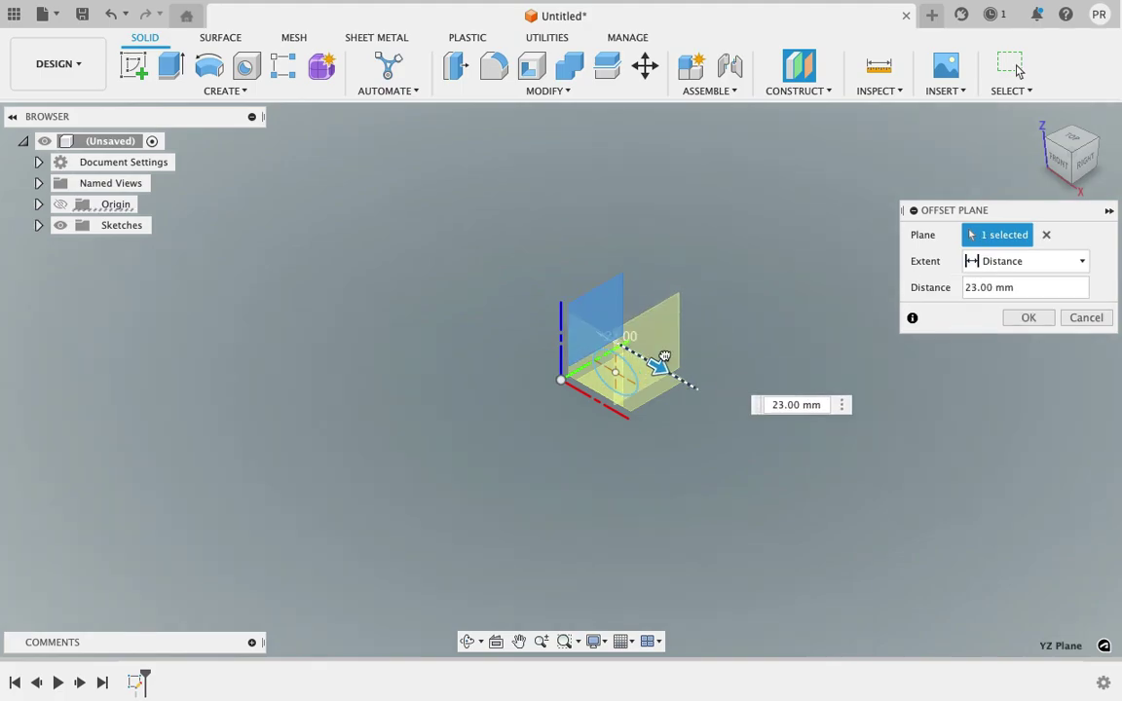
click(1071, 173)
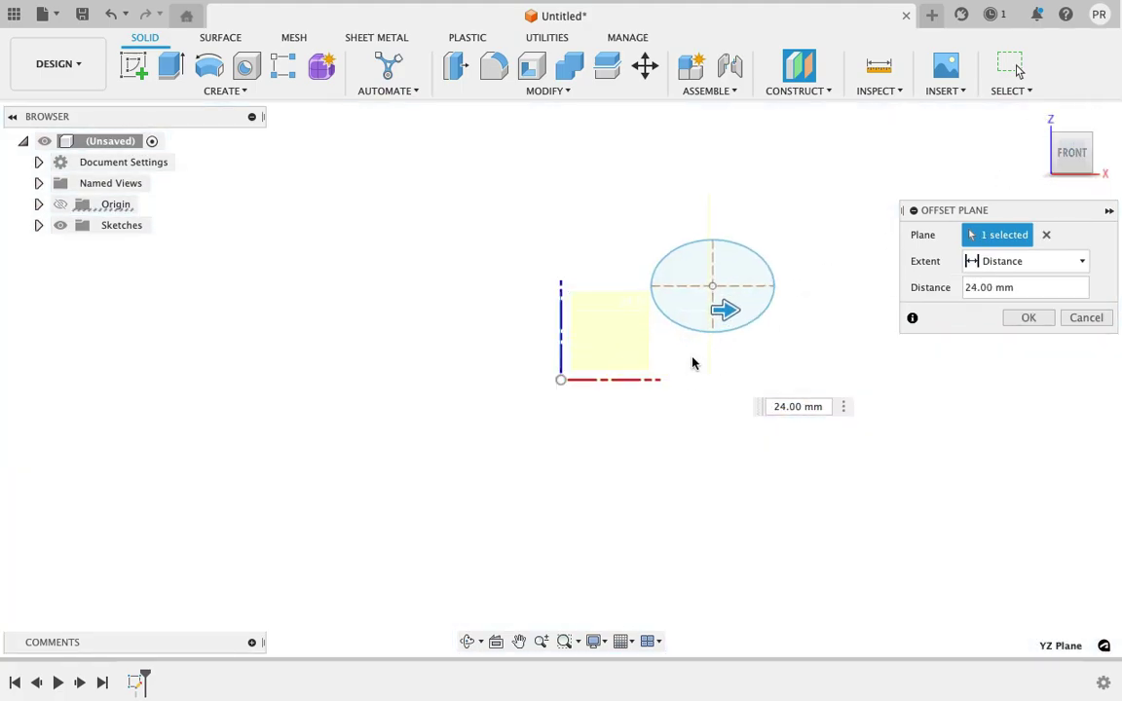
drag(765, 300, 772, 294)
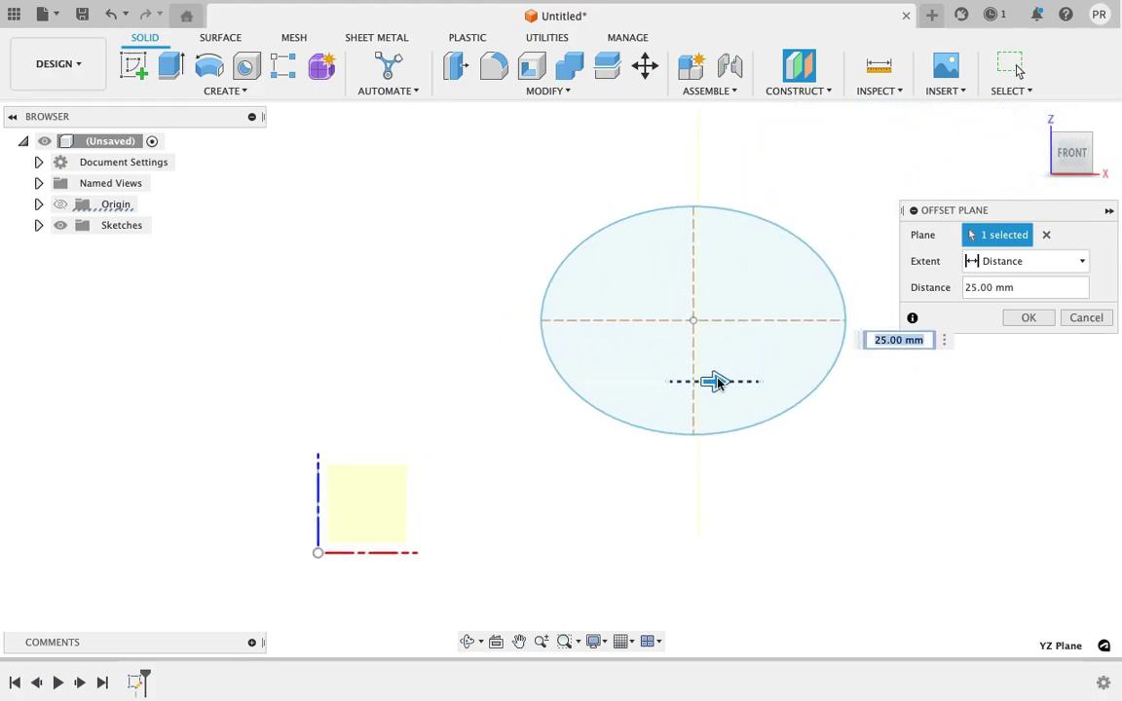
drag(716, 380, 703, 381)
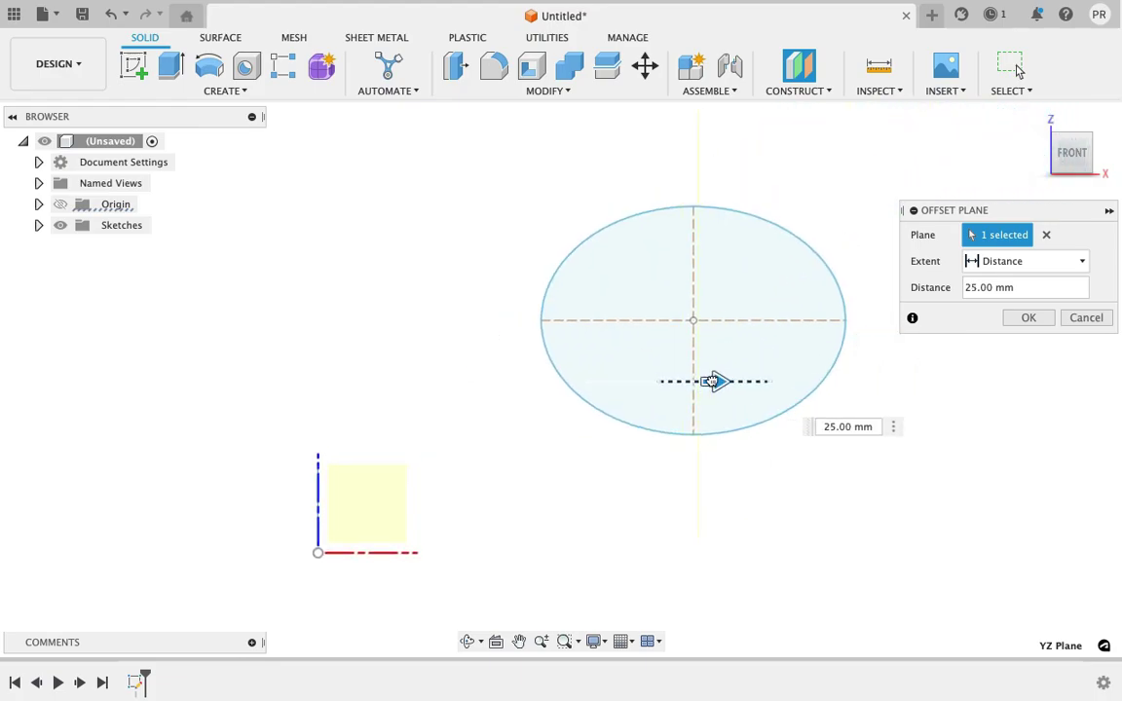
click(1013, 325)
click(719, 208)
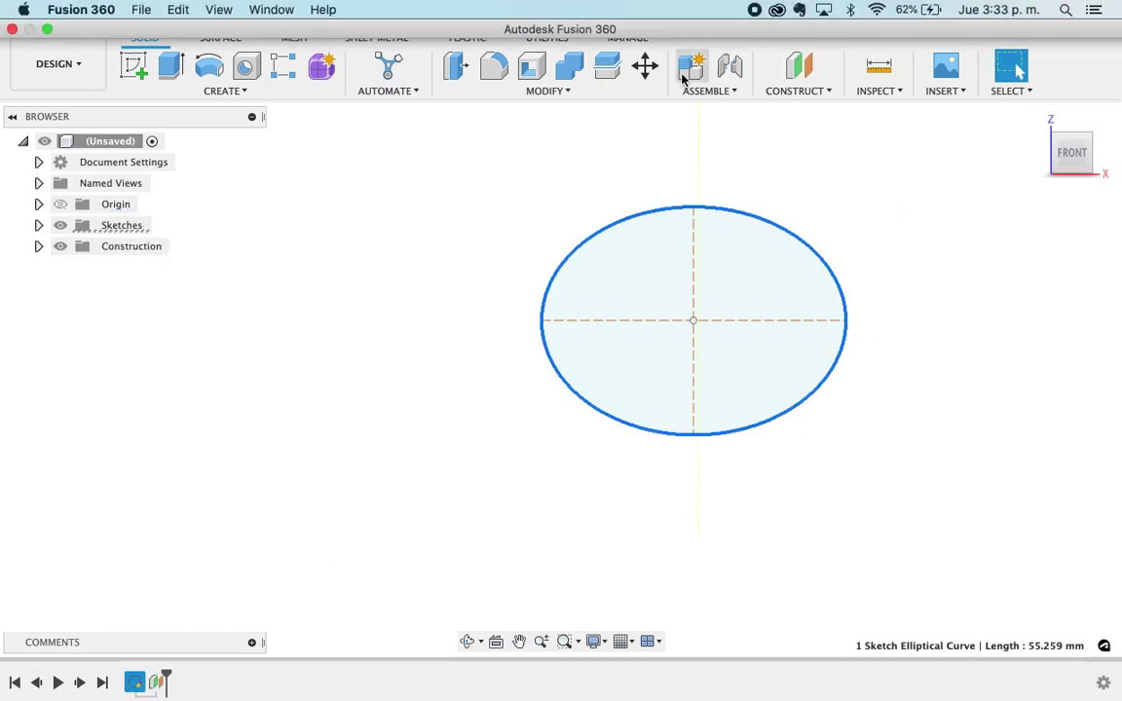
Step: Move the ellipse slightly to the right with Move/Copy and confirm
click(645, 65)
drag(715, 336, 718, 343)
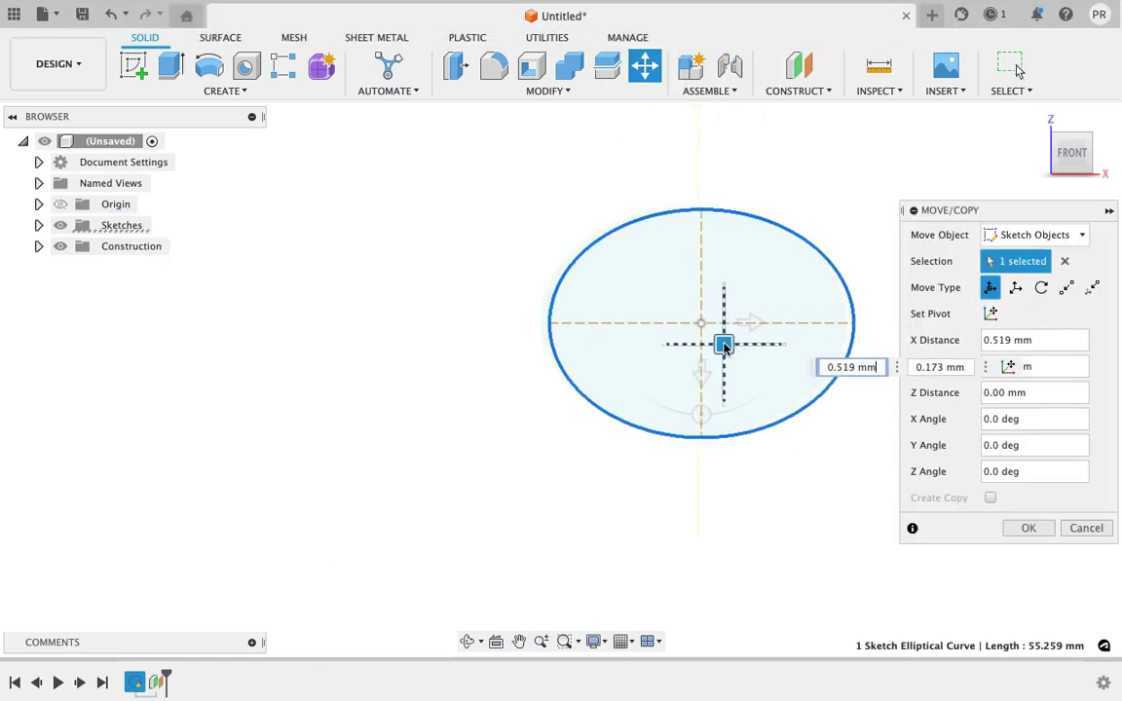
scroll(751, 233, up, 5)
scroll(688, 365, down, 2)
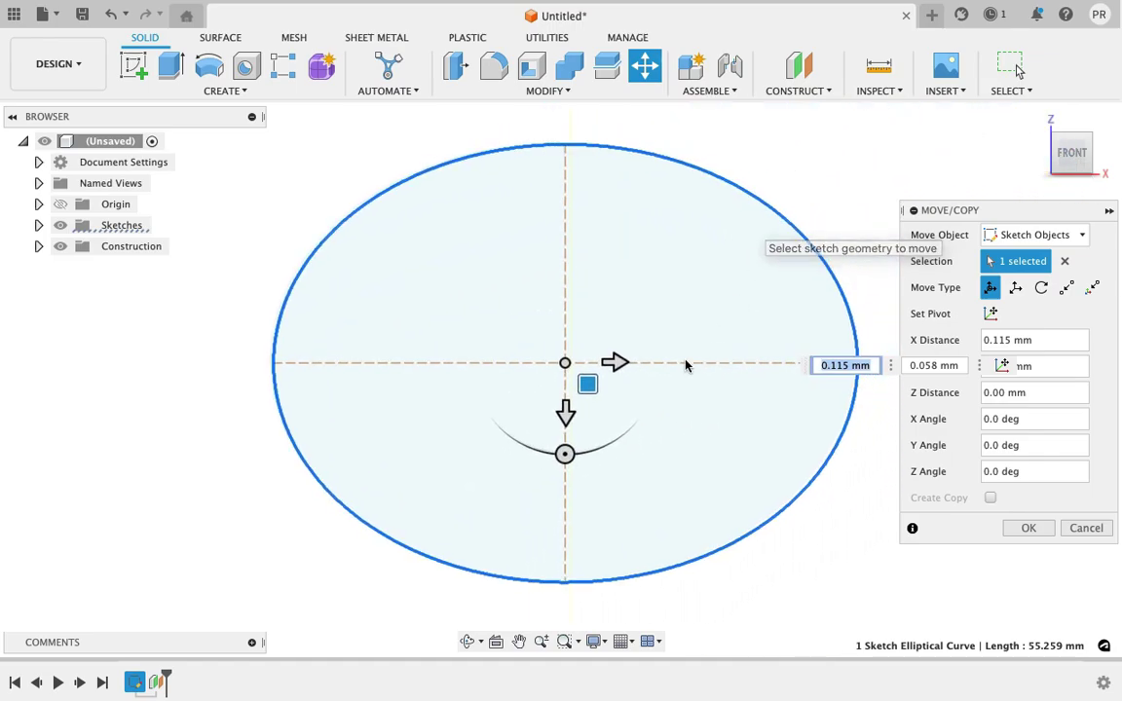
drag(590, 384, 592, 385)
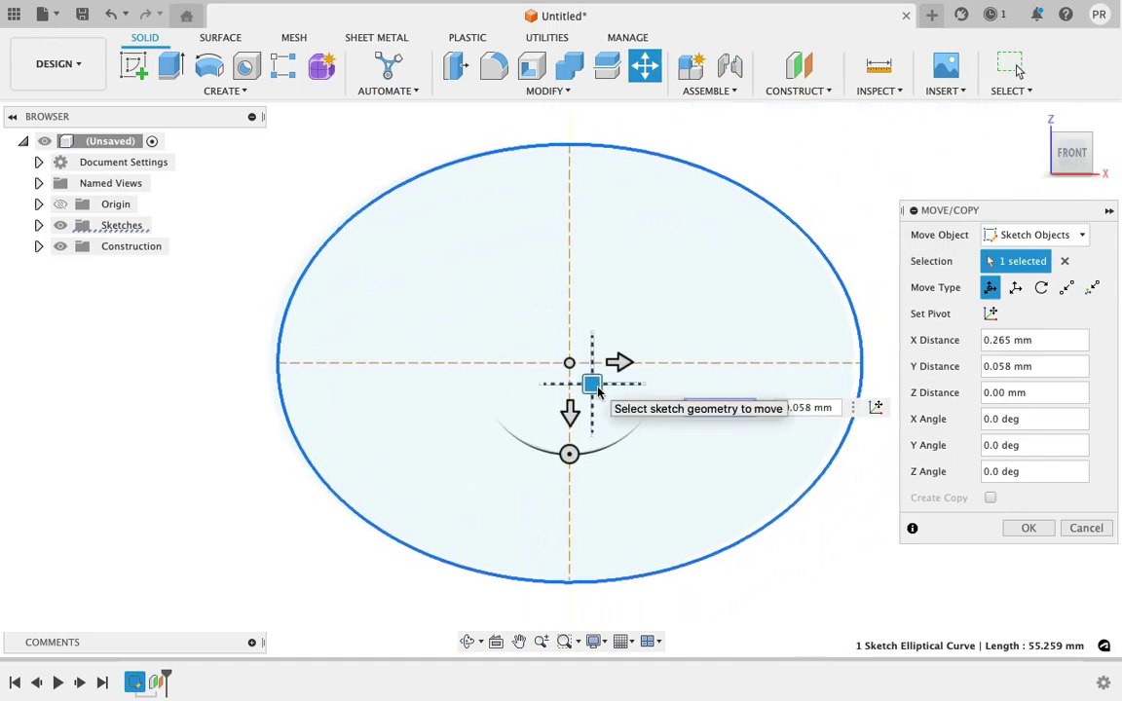
click(1028, 528)
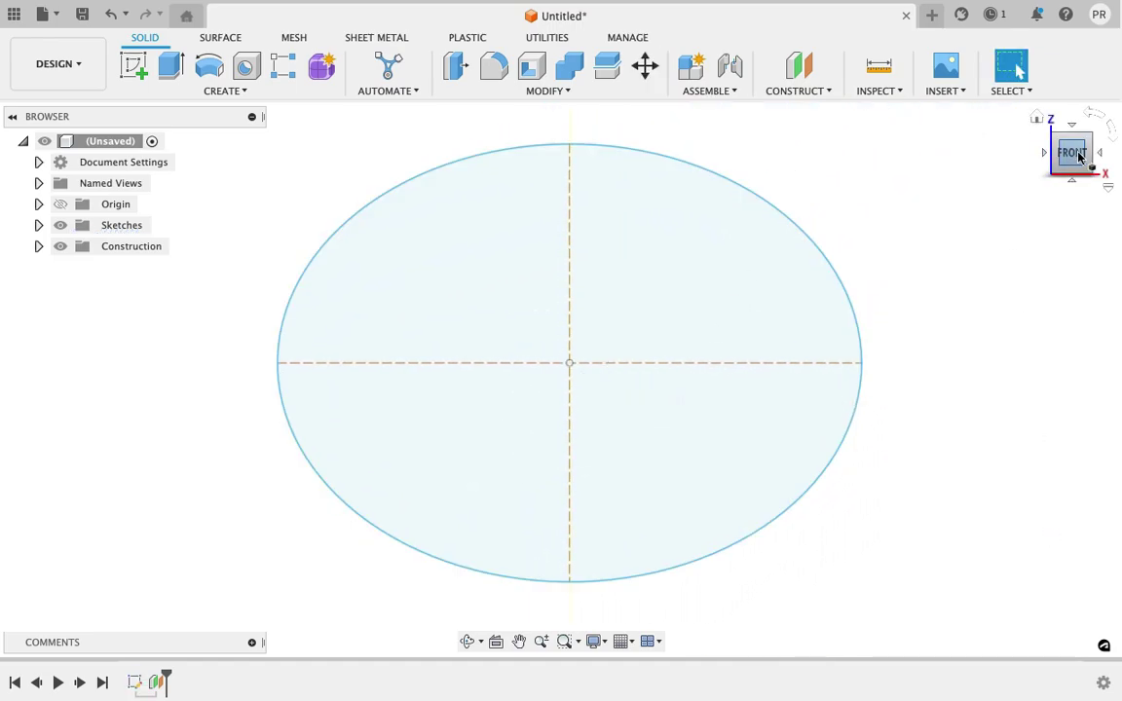
mouse_move(1071, 153)
mouse_down()
mouse_move(978, 156)
mouse_move(984, 137)
mouse_up()
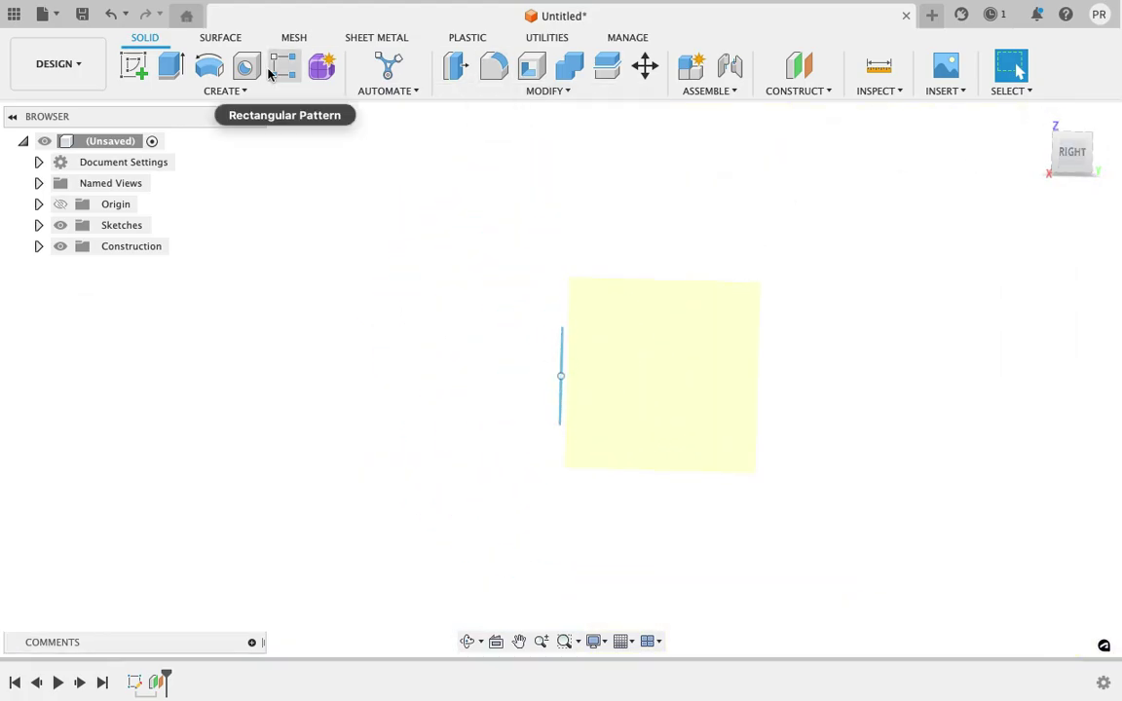
Step: On the offset plane, sketch a wavy fit-point spline for the handle curve
click(133, 65)
click(698, 376)
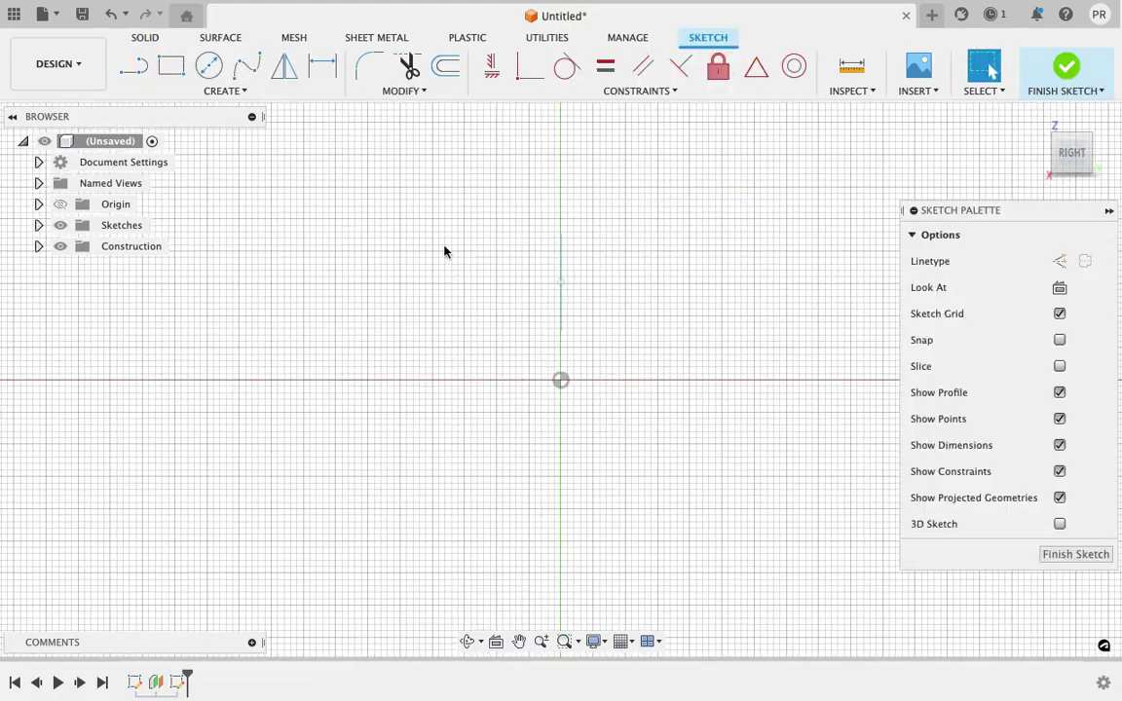
click(247, 65)
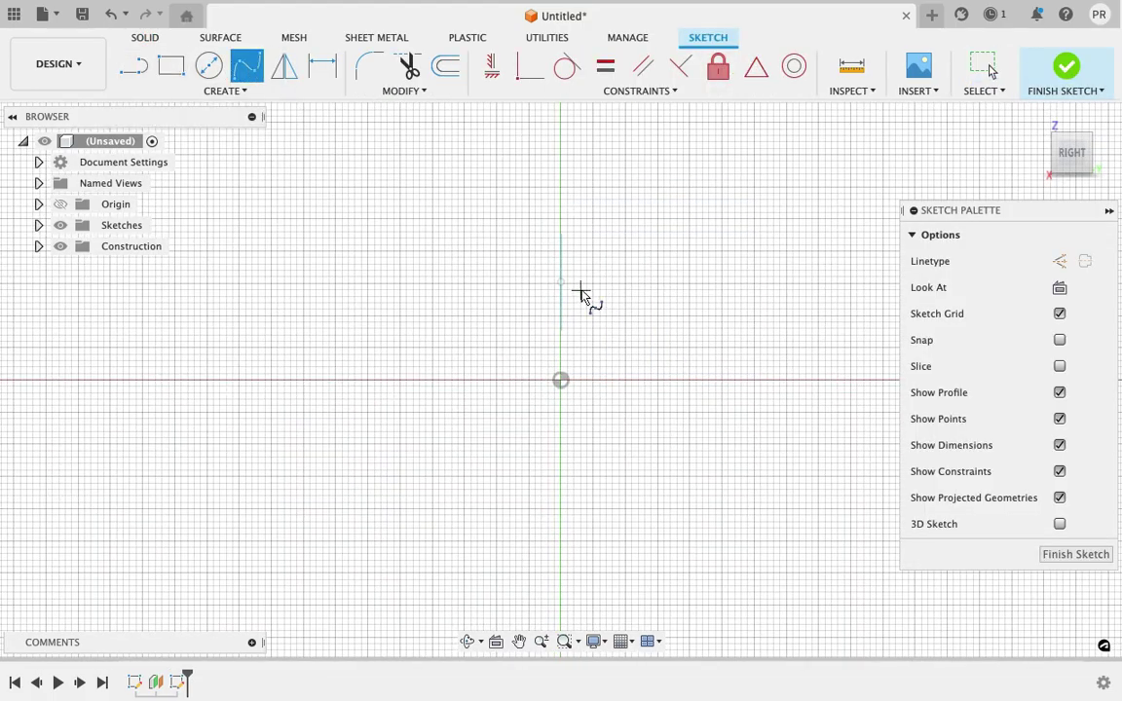
scroll(575, 284, up, 2)
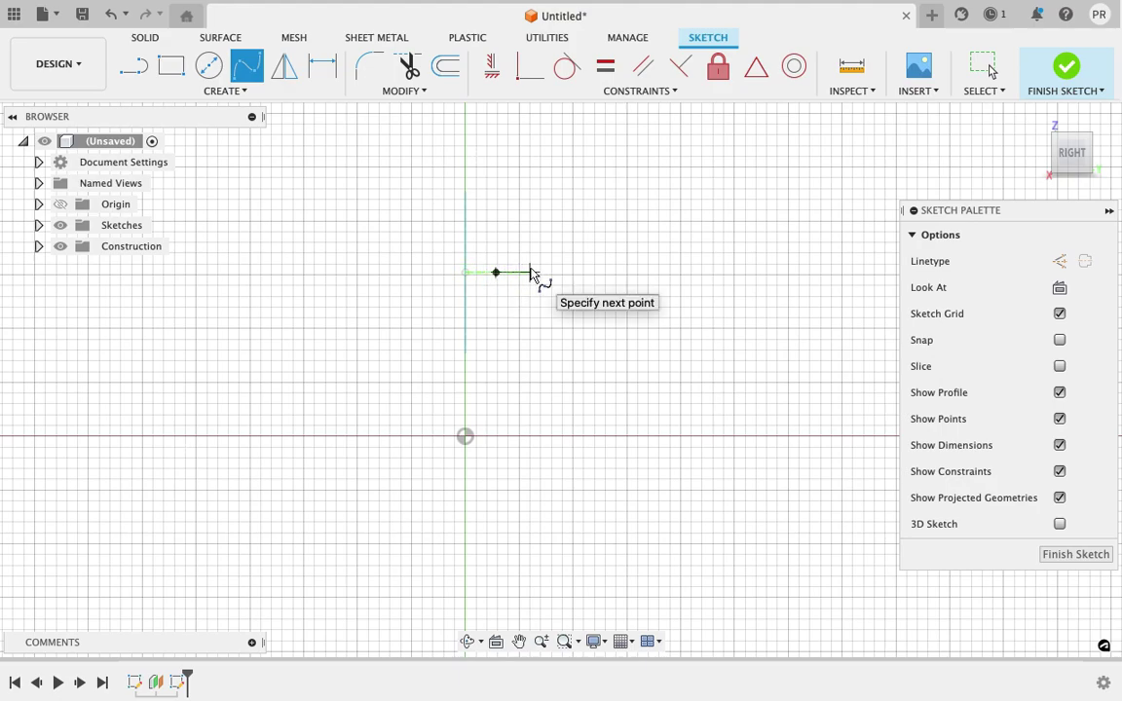
click(526, 273)
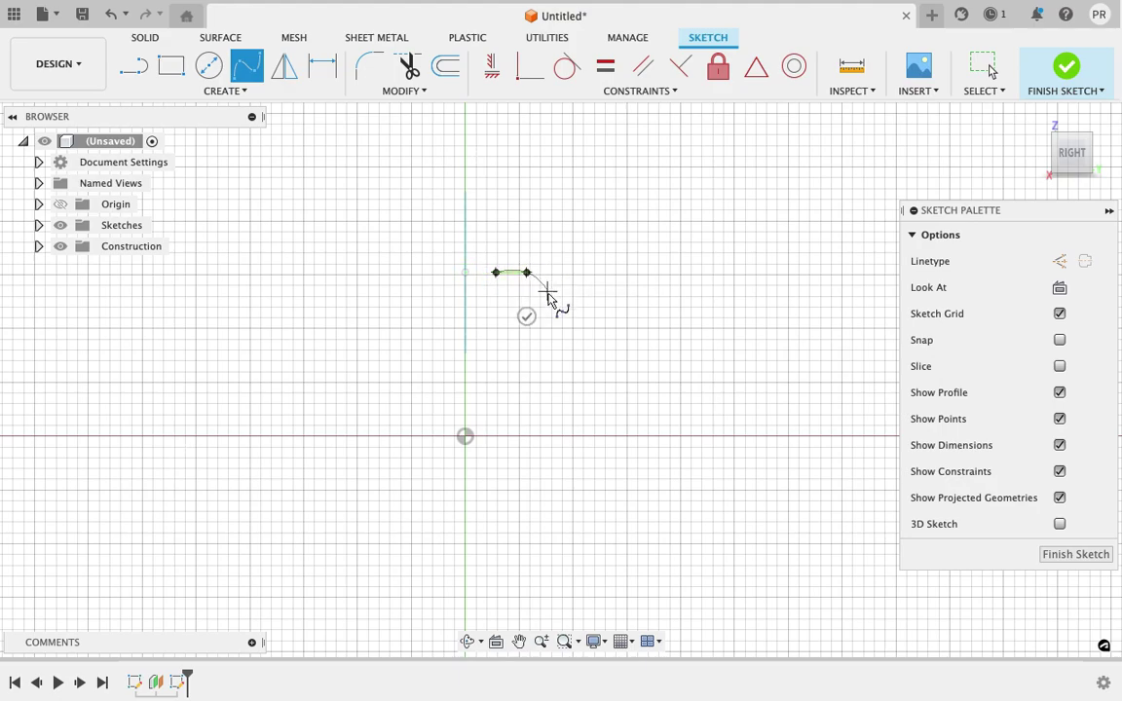
click(553, 293)
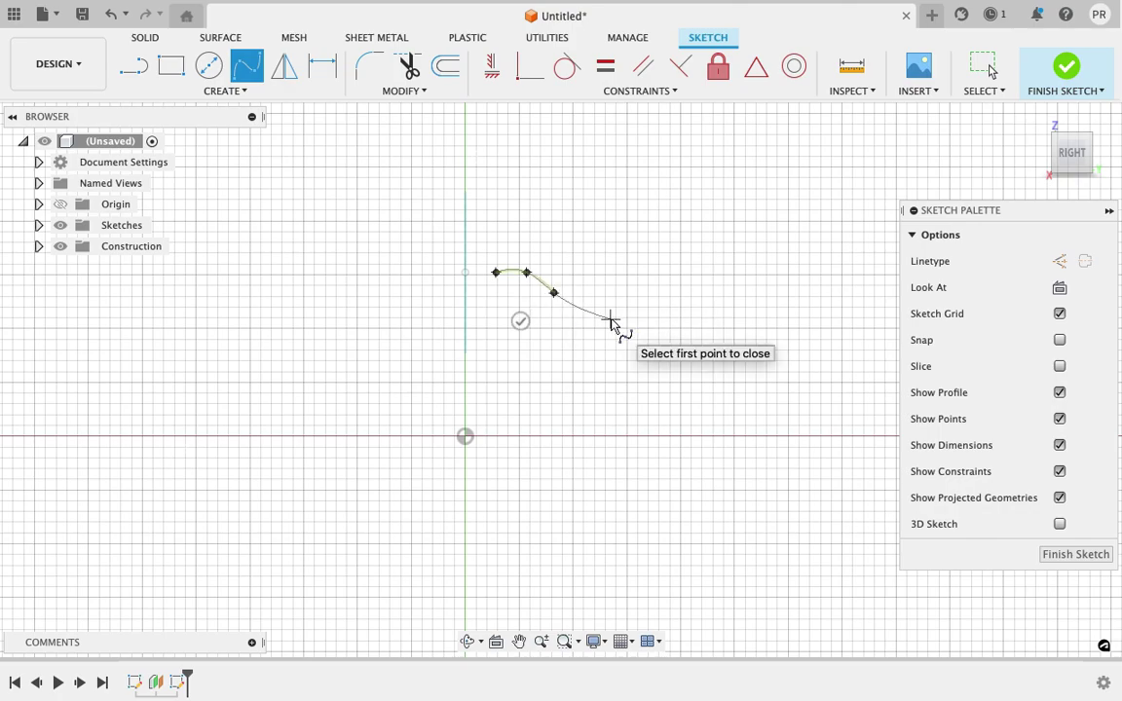
click(684, 284)
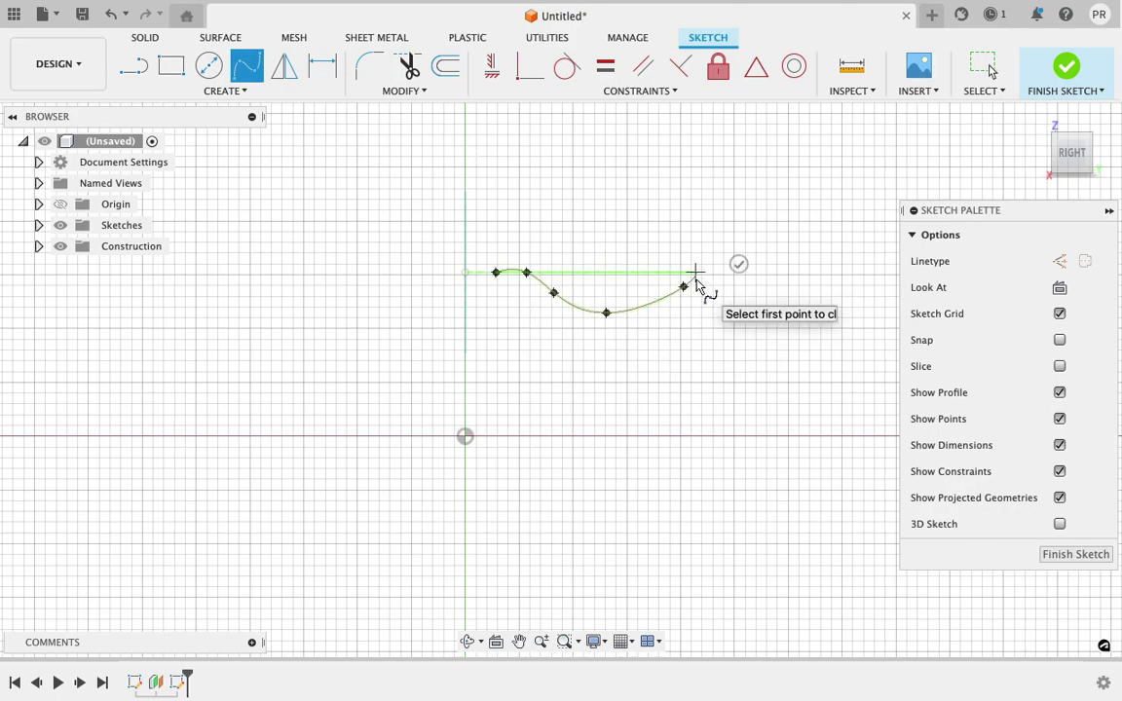
click(696, 273)
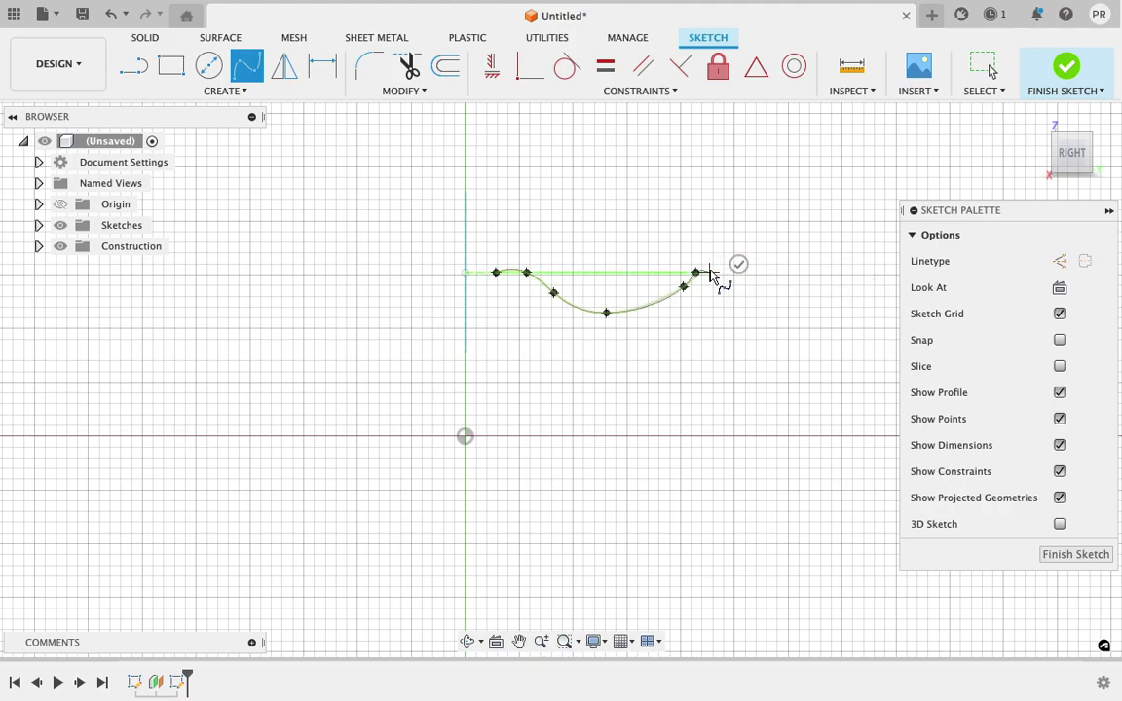
key(Return)
Step: Draw vertical construction lines at the left and right ends of the curve
key(l)
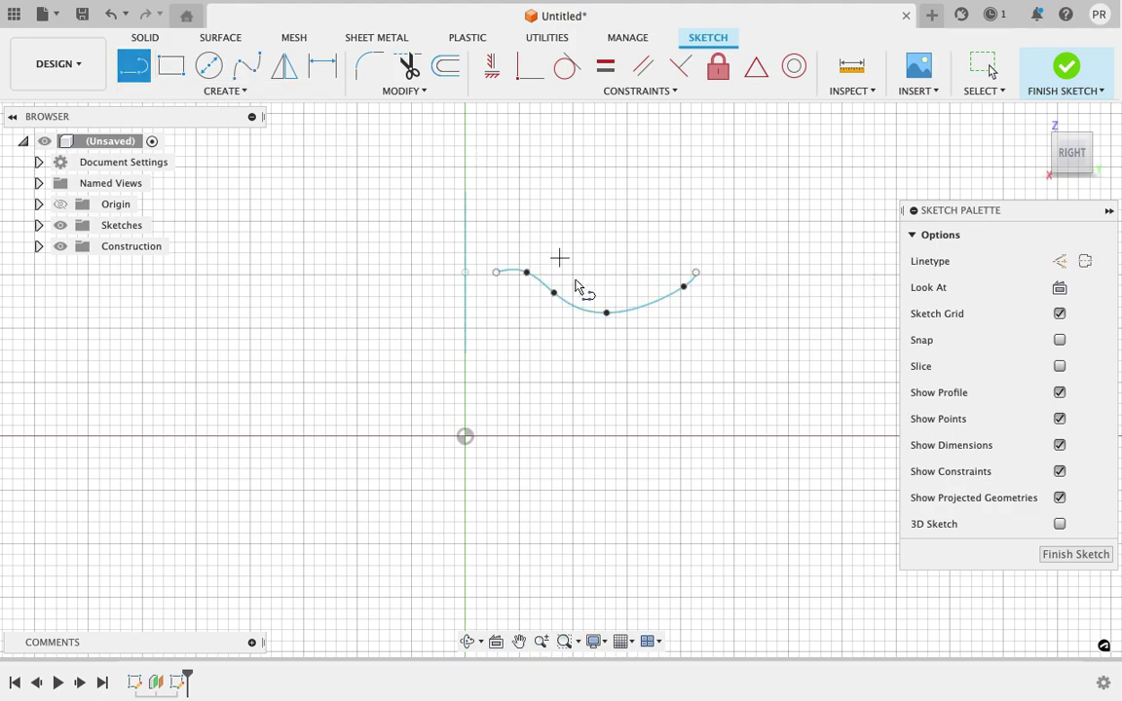
click(496, 272)
click(496, 204)
click(1059, 260)
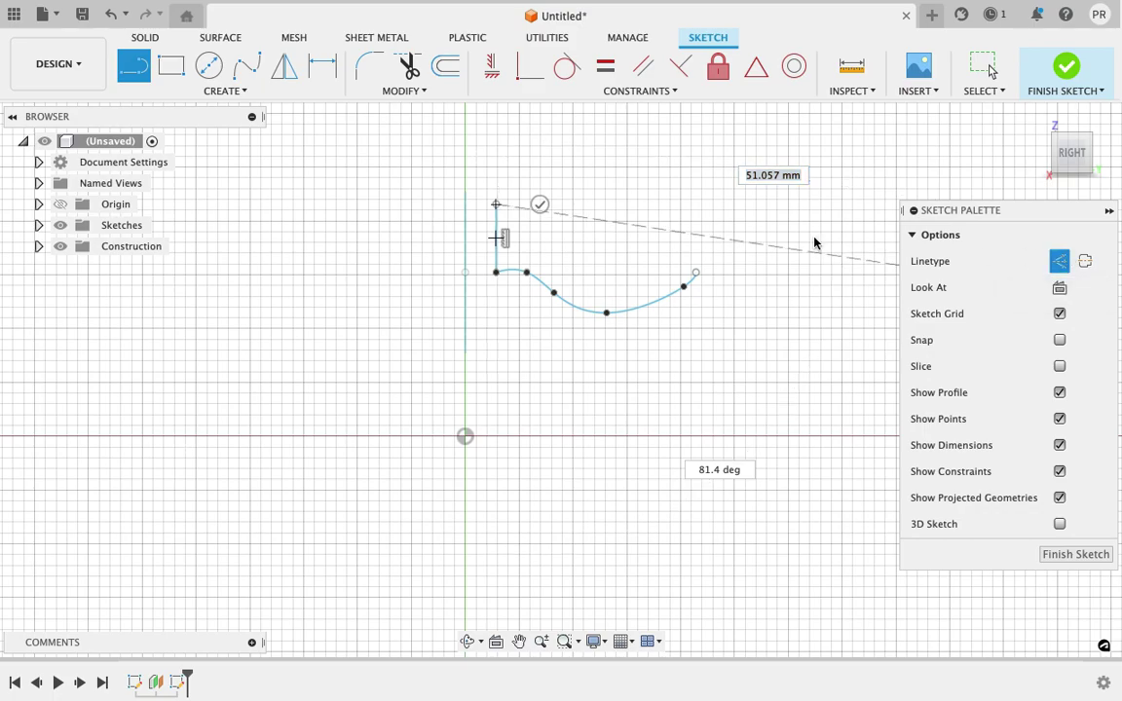
key(Escape)
key(Escape)
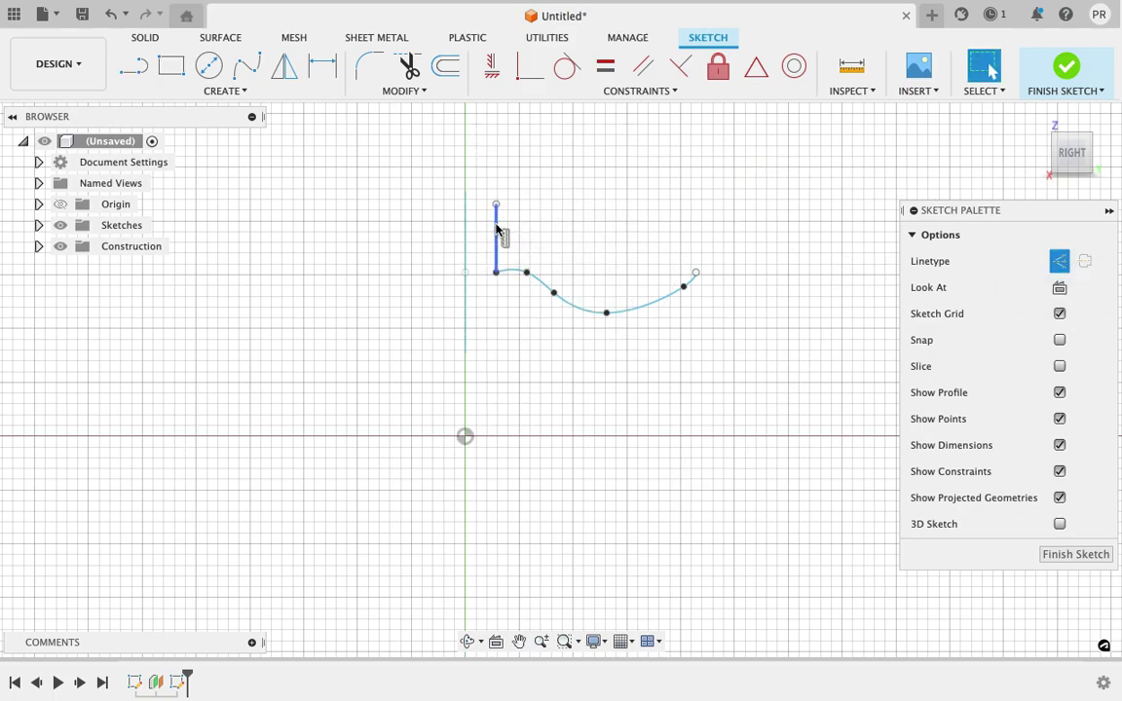
click(1059, 261)
click(134, 64)
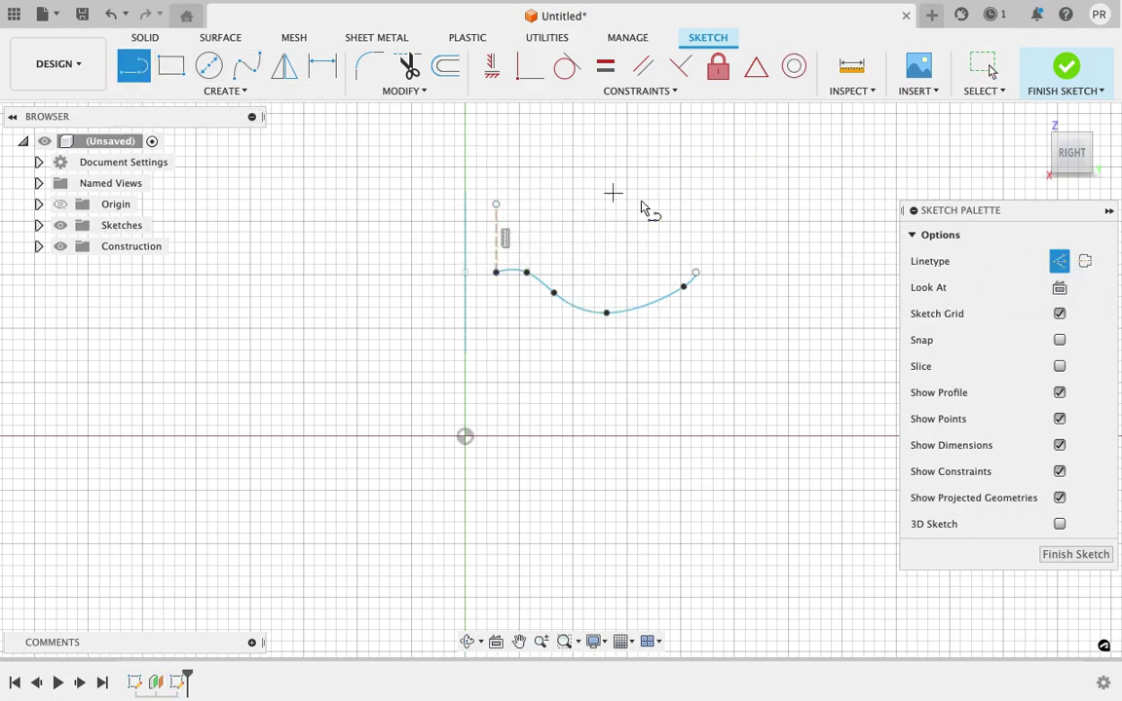
click(697, 272)
click(696, 206)
key(Escape)
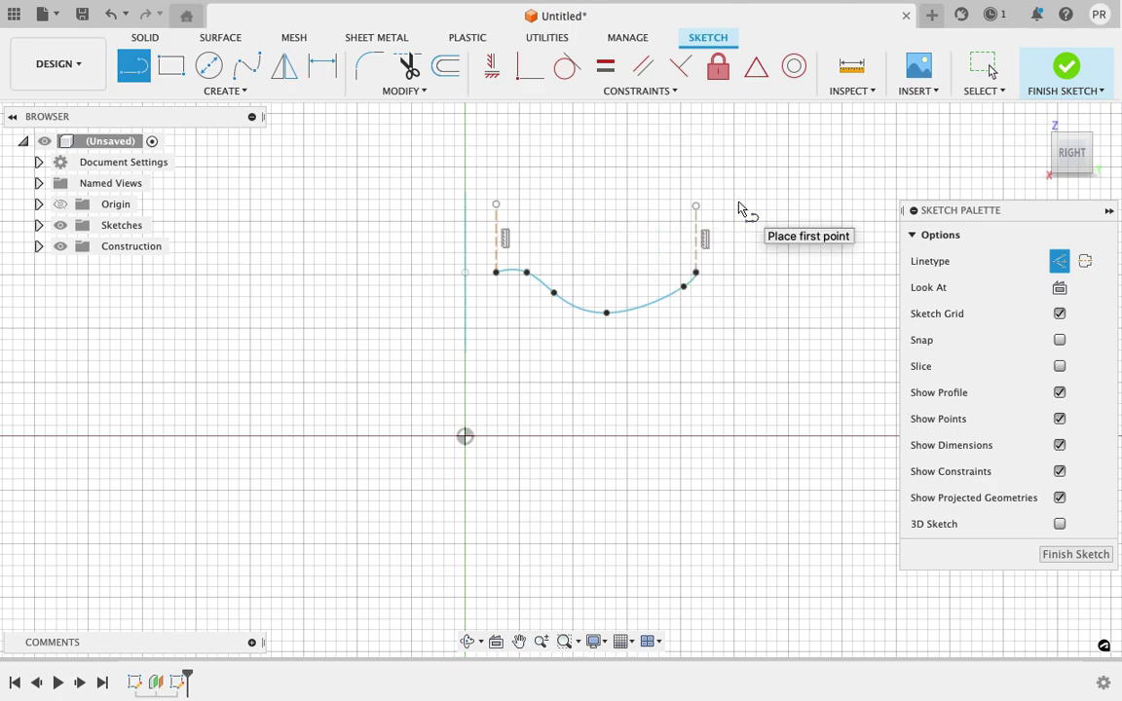
Step: Dimension the two construction lines 20 mm apart
click(325, 77)
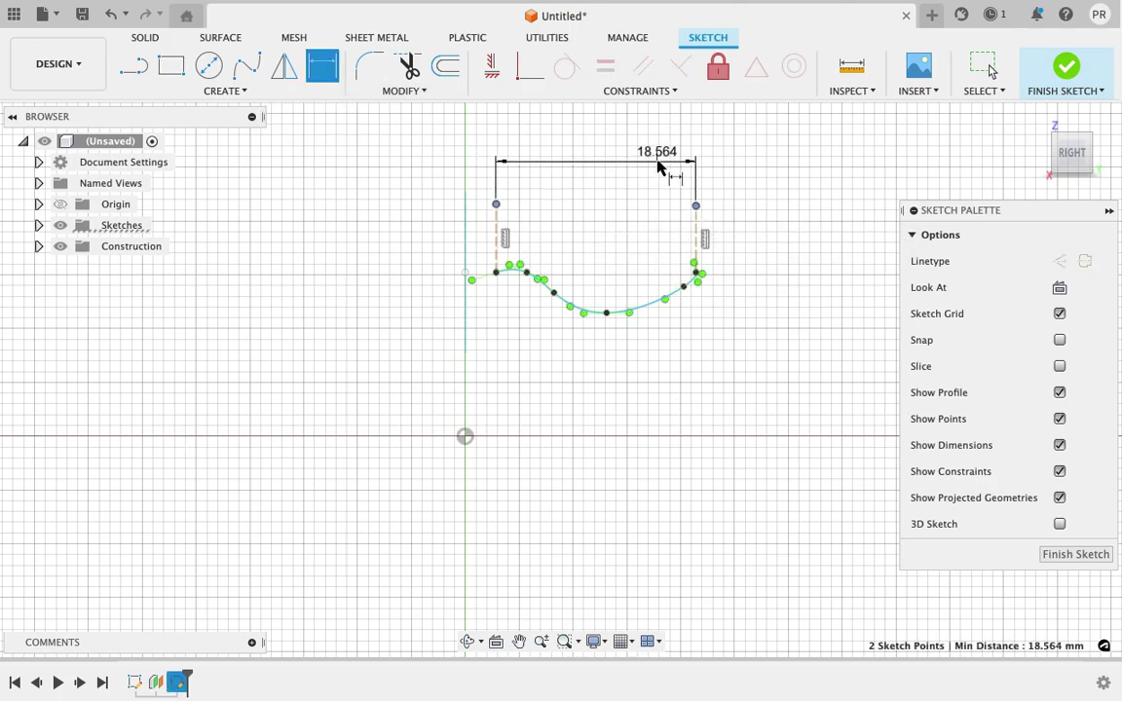
click(658, 168)
key(Return)
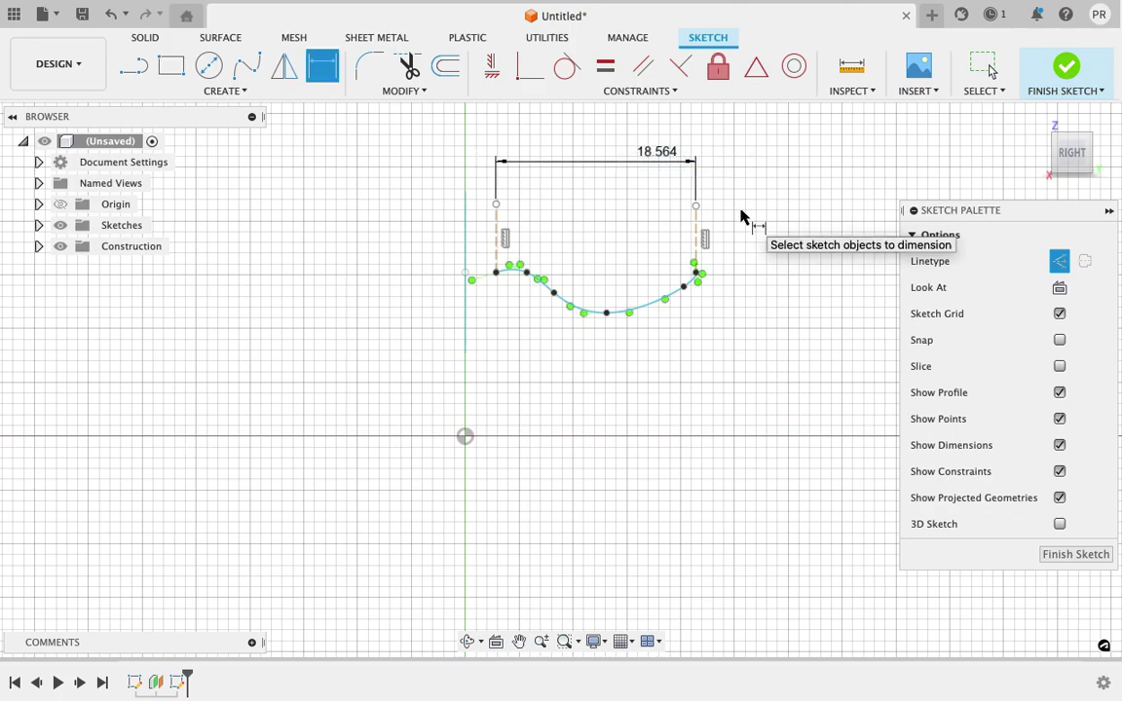
scroll(697, 255, up, 3)
scroll(703, 247, down, 3)
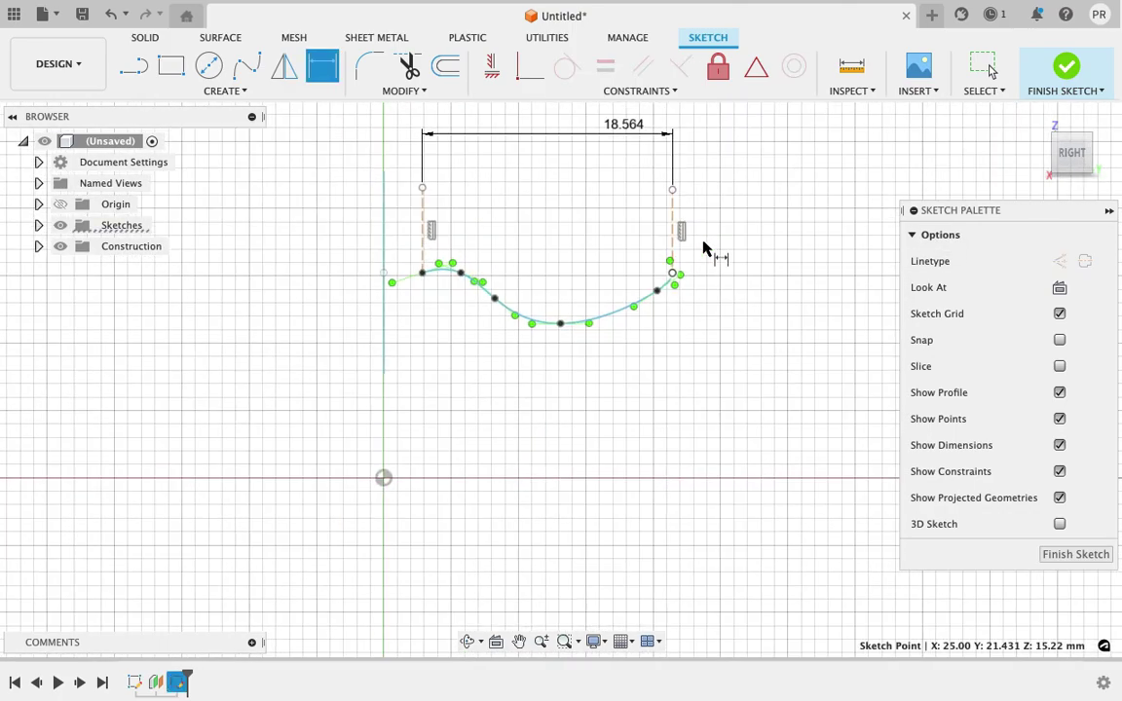
key(Escape)
double_click(618, 142)
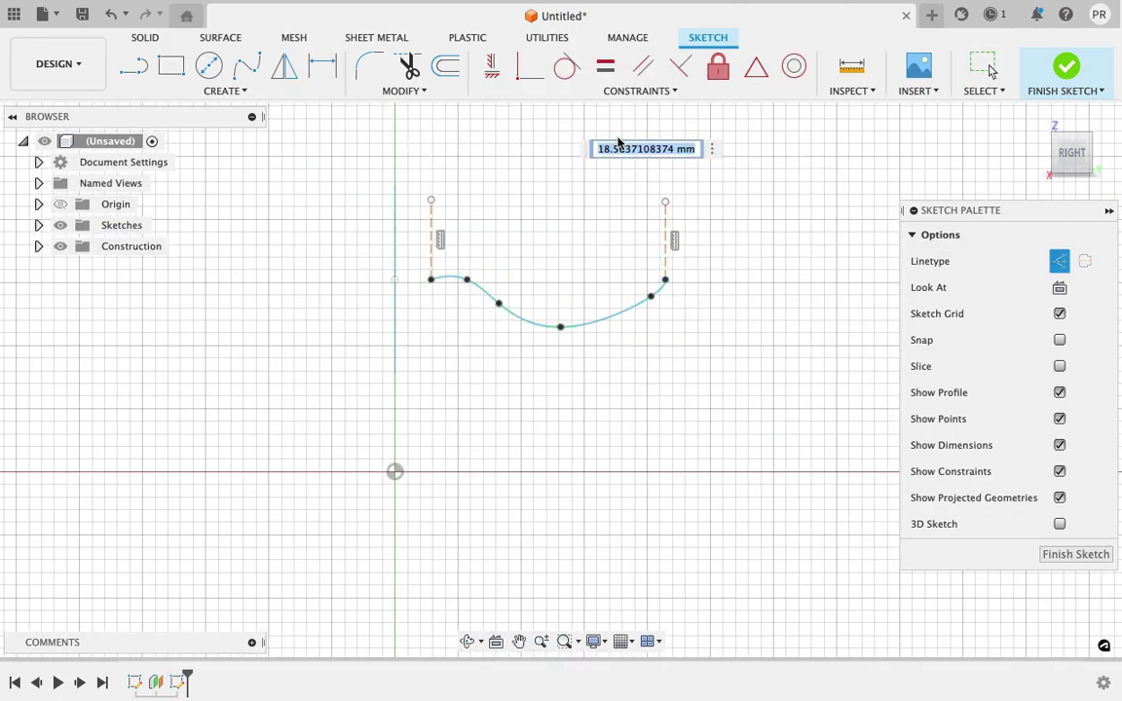
text(20)
key(Return)
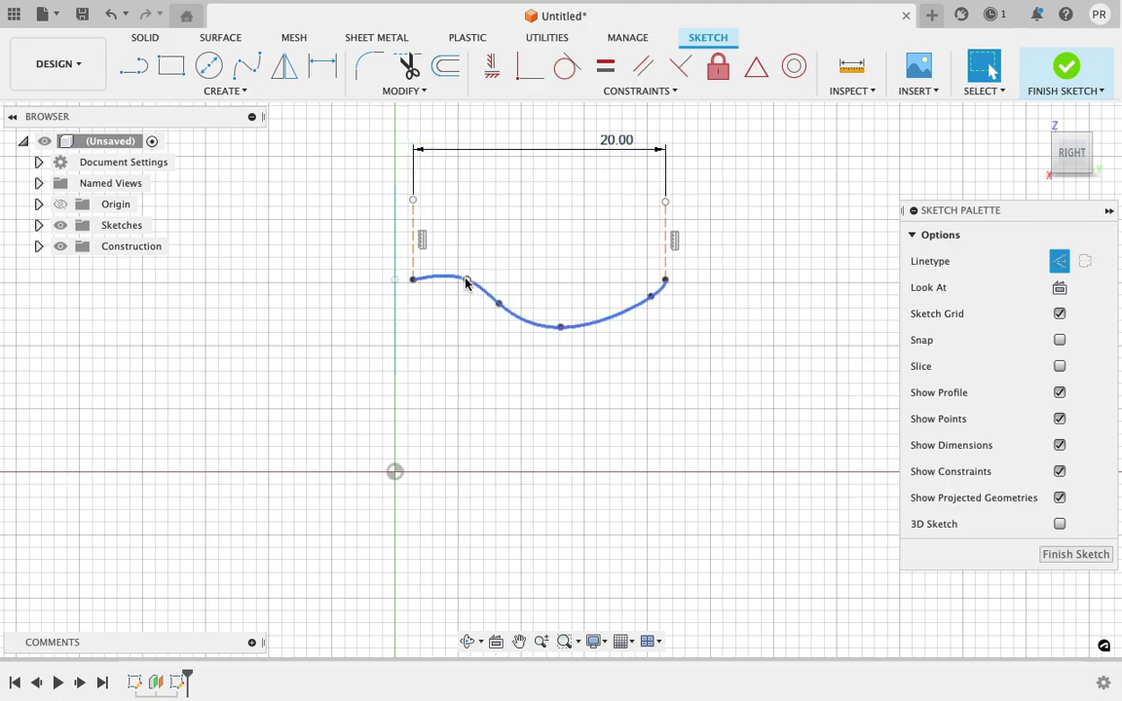
Step: Reshape the bowl curve by dragging a fit point and its right-end tangent
click(465, 281)
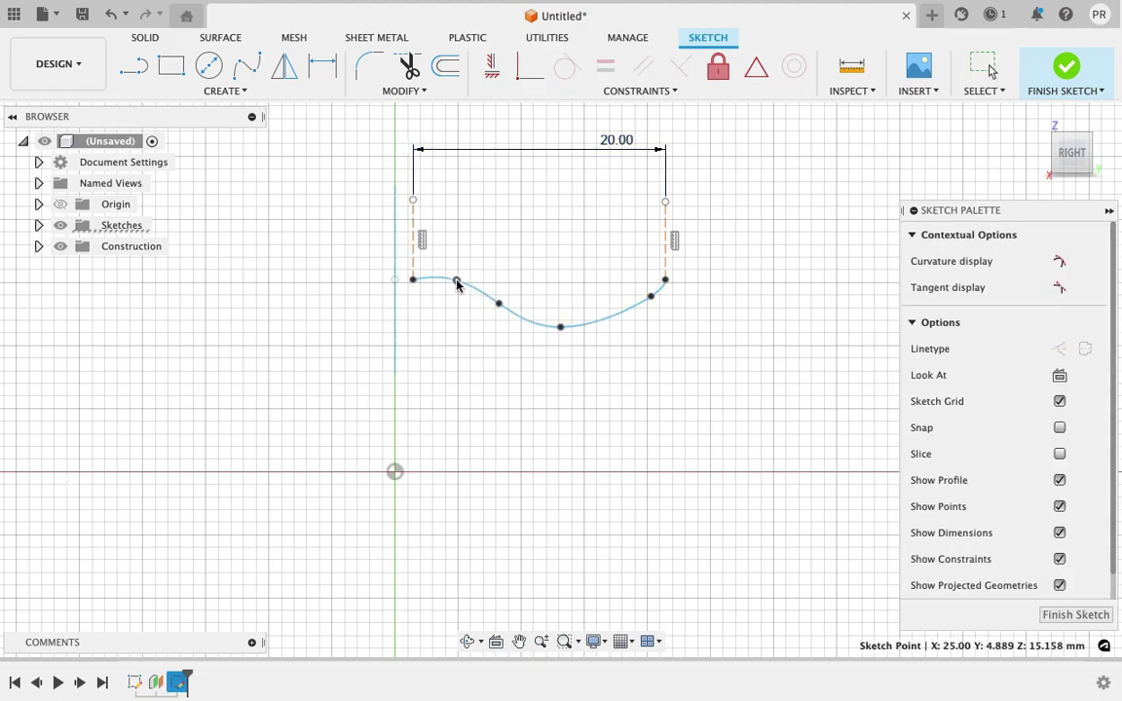
drag(498, 303, 496, 313)
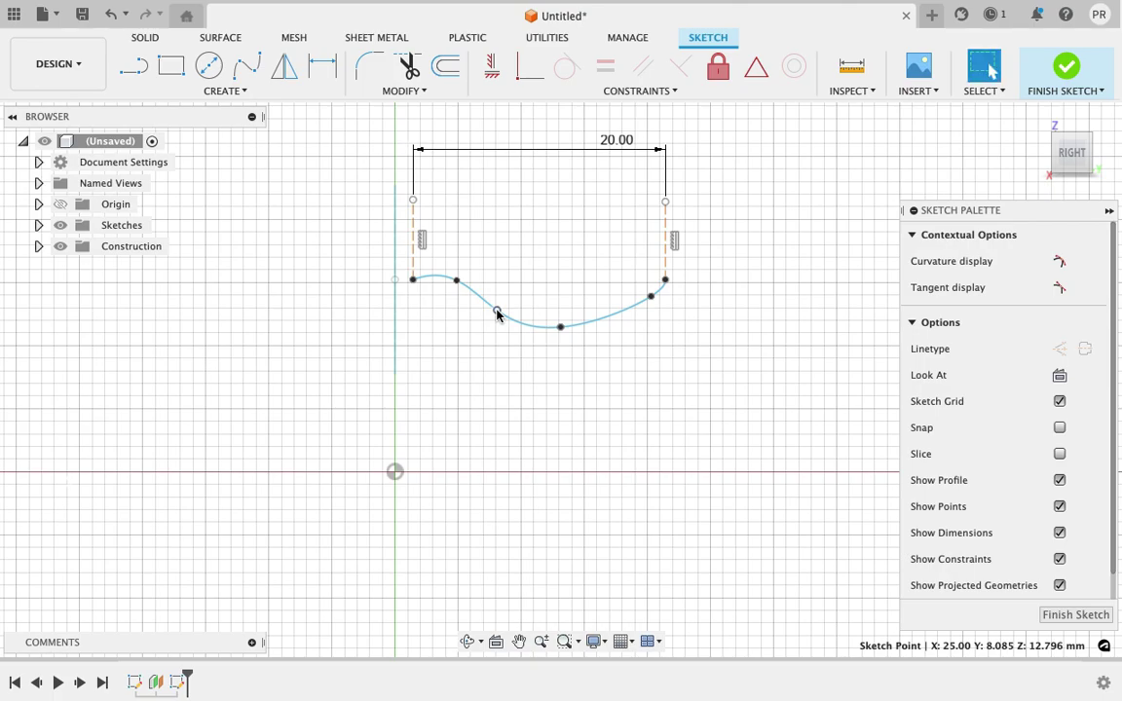
key(l)
drag(652, 294, 652, 300)
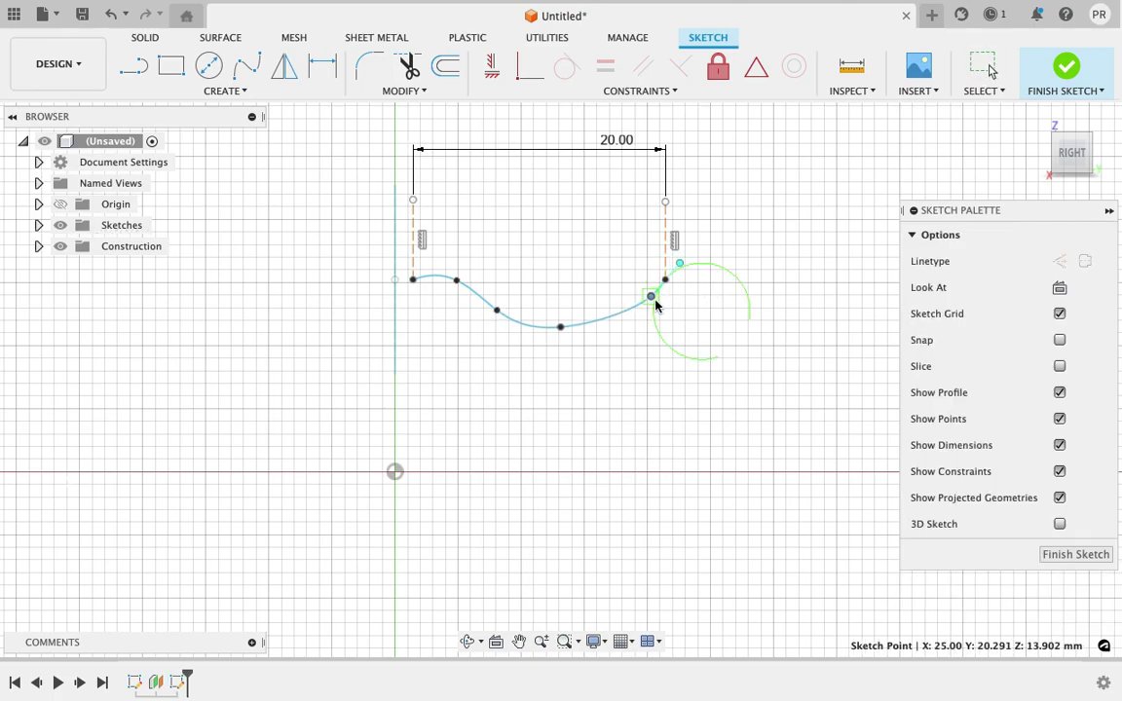
click(650, 297)
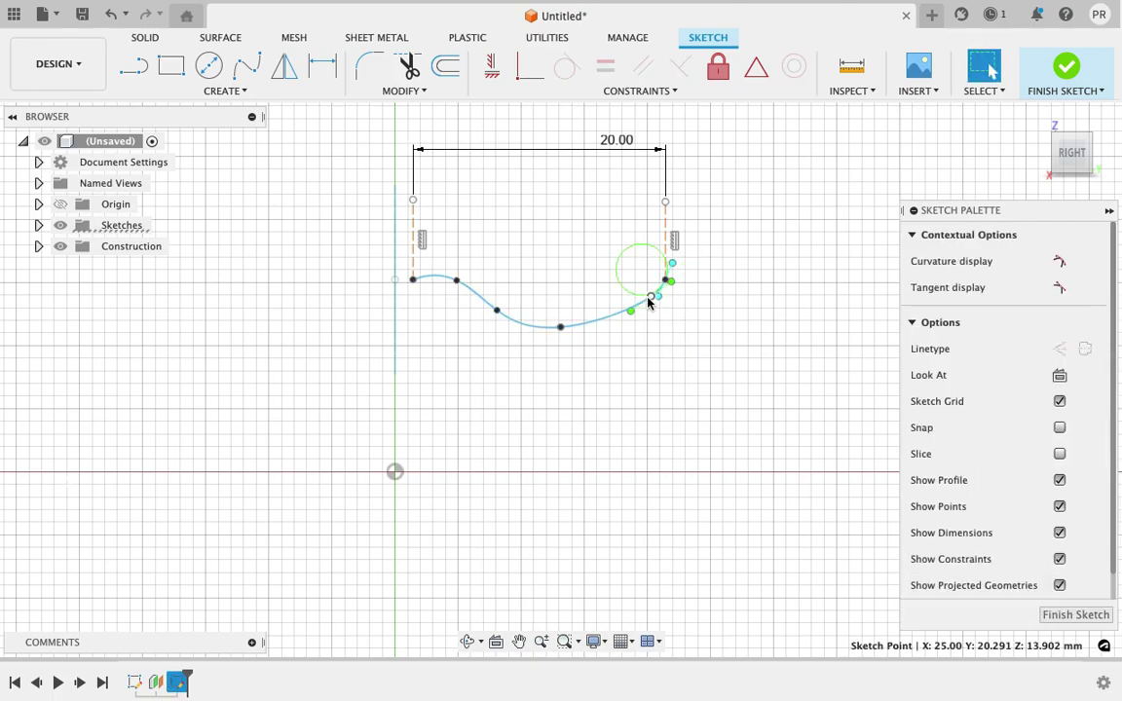
key(l)
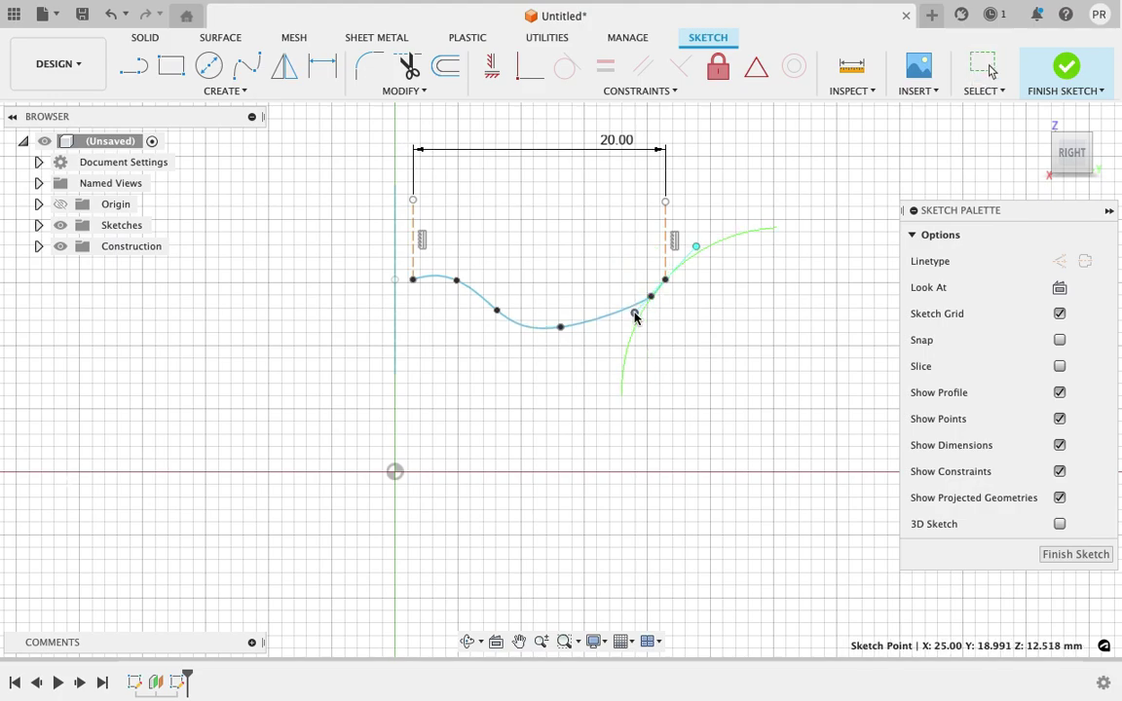
click(648, 299)
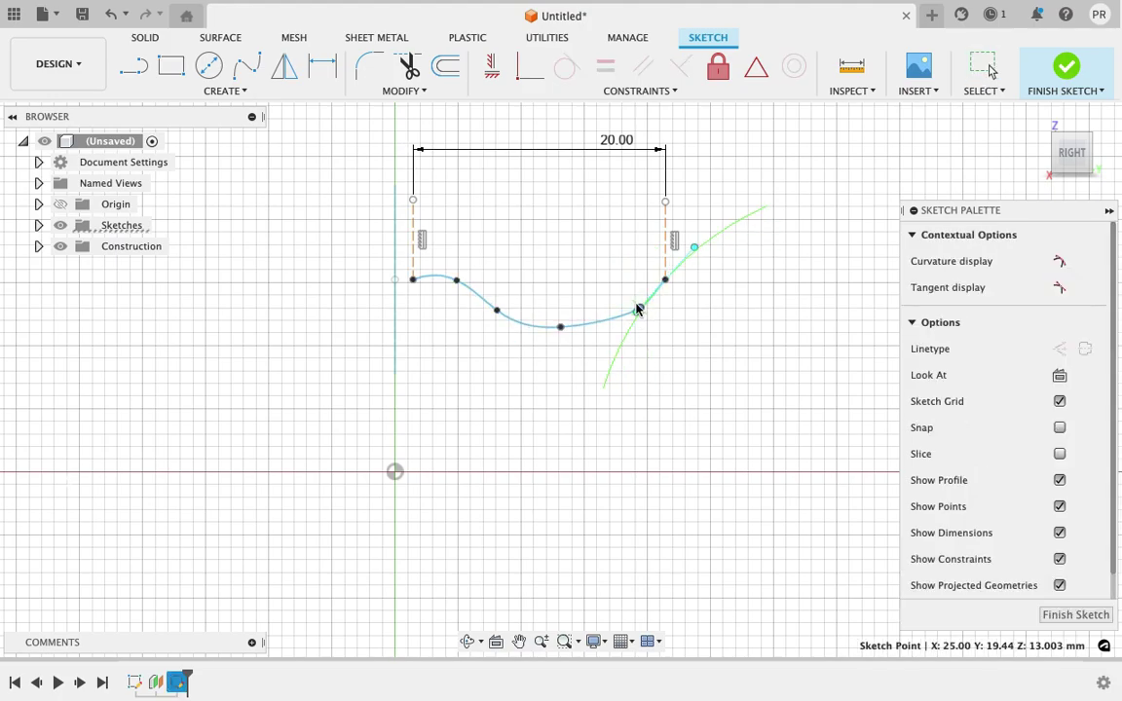
click(724, 298)
click(687, 289)
click(690, 248)
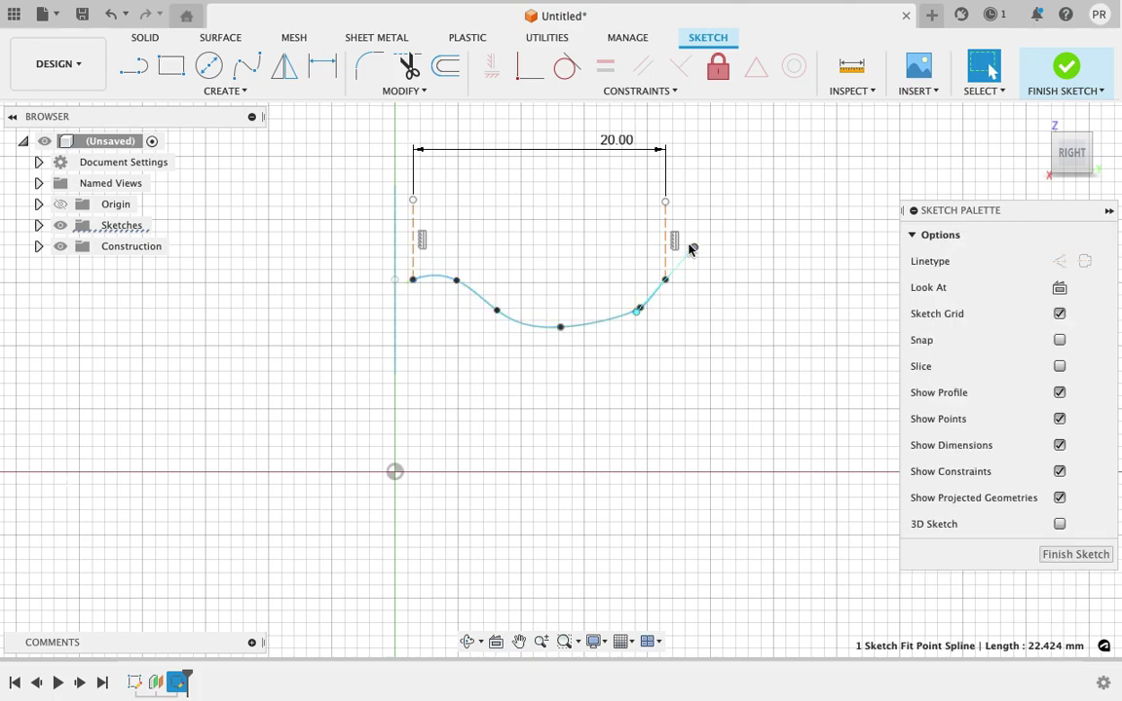
drag(689, 248, 698, 251)
click(686, 265)
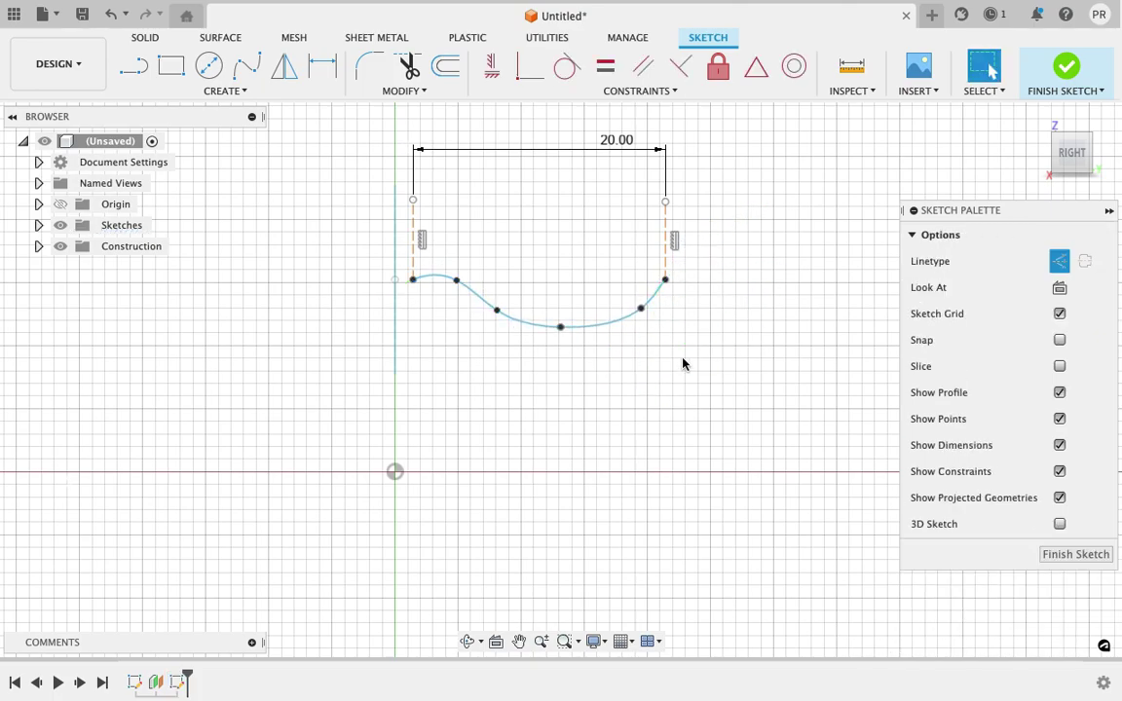
Step: Finish the sketch and make the sketches visible in the browser
scroll(490, 353, down, 2)
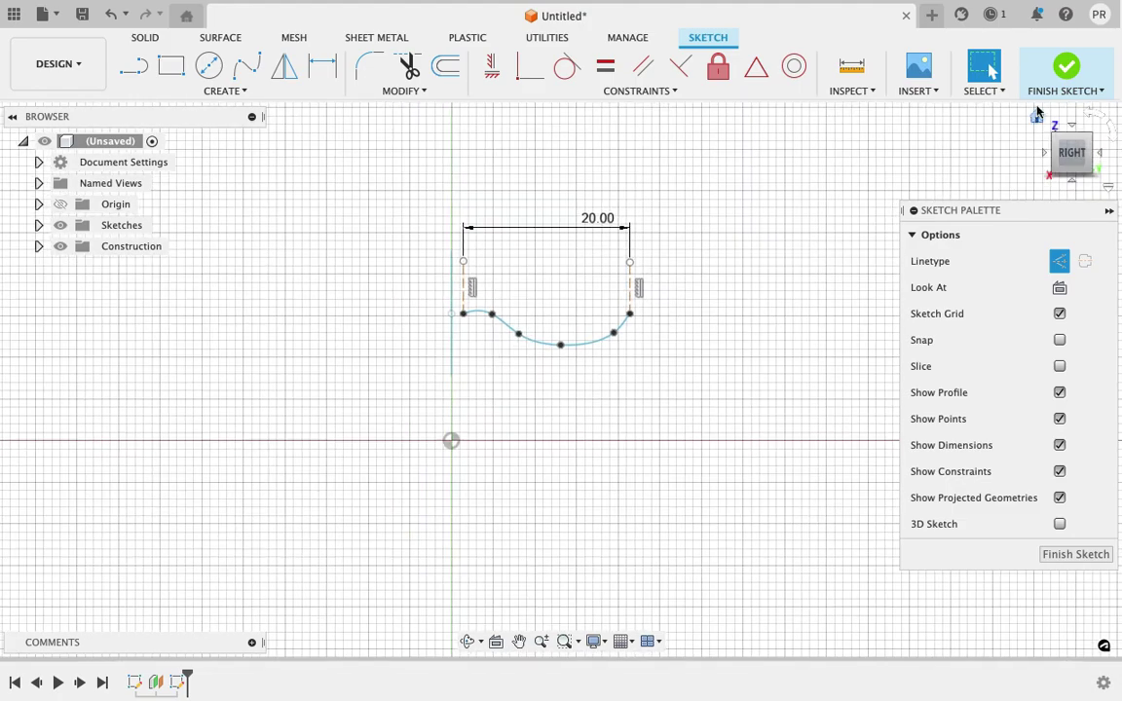
click(1065, 67)
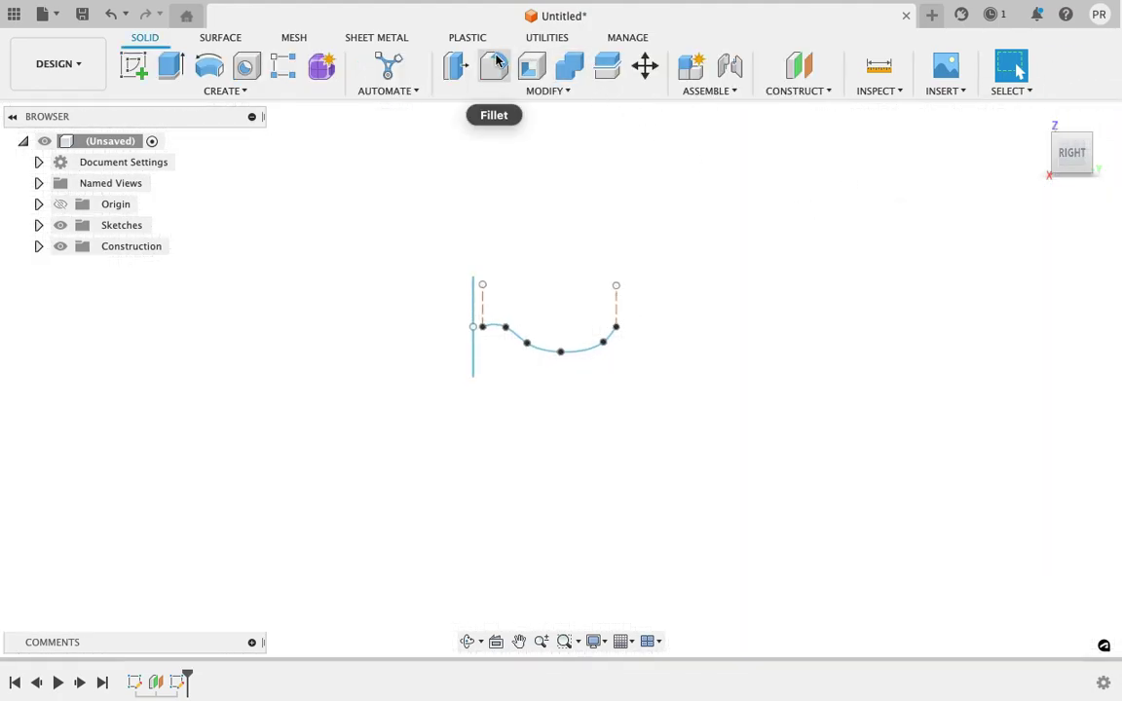
click(261, 98)
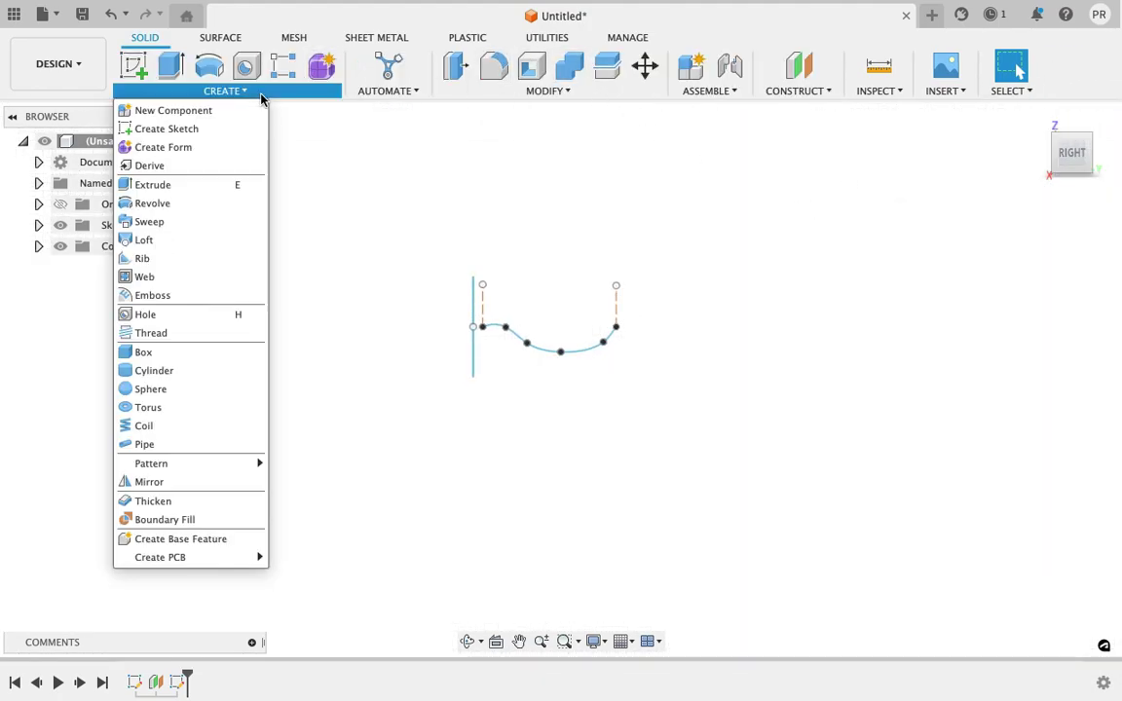
click(691, 240)
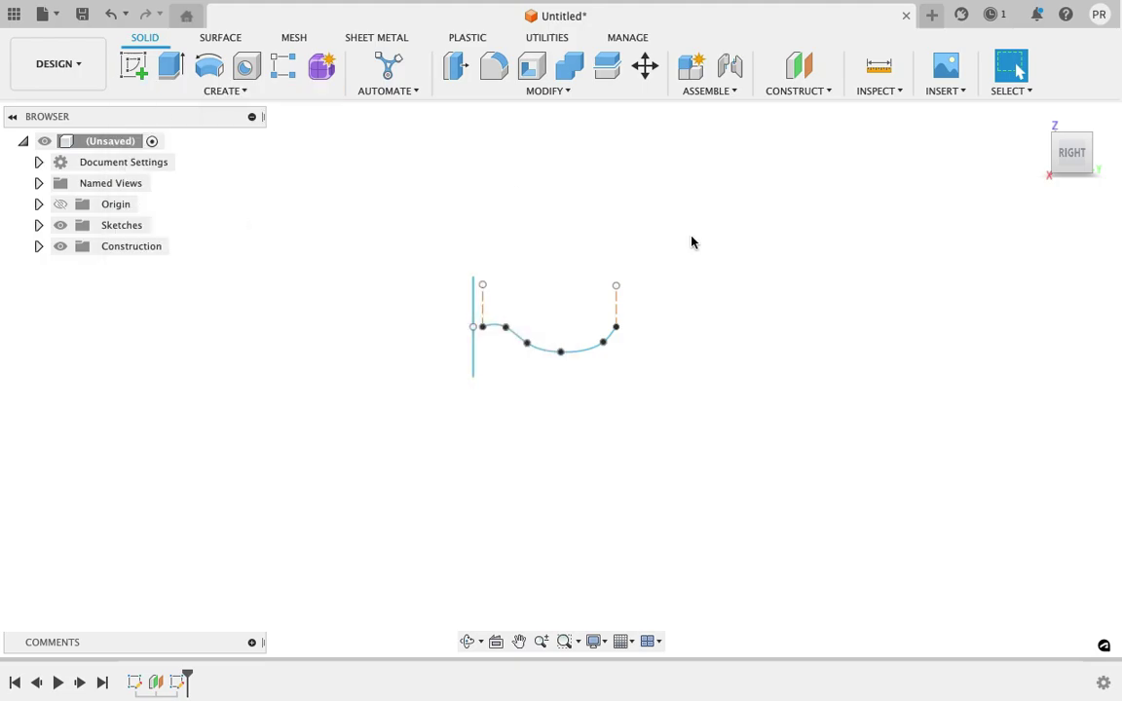
scroll(691, 241, up, 3)
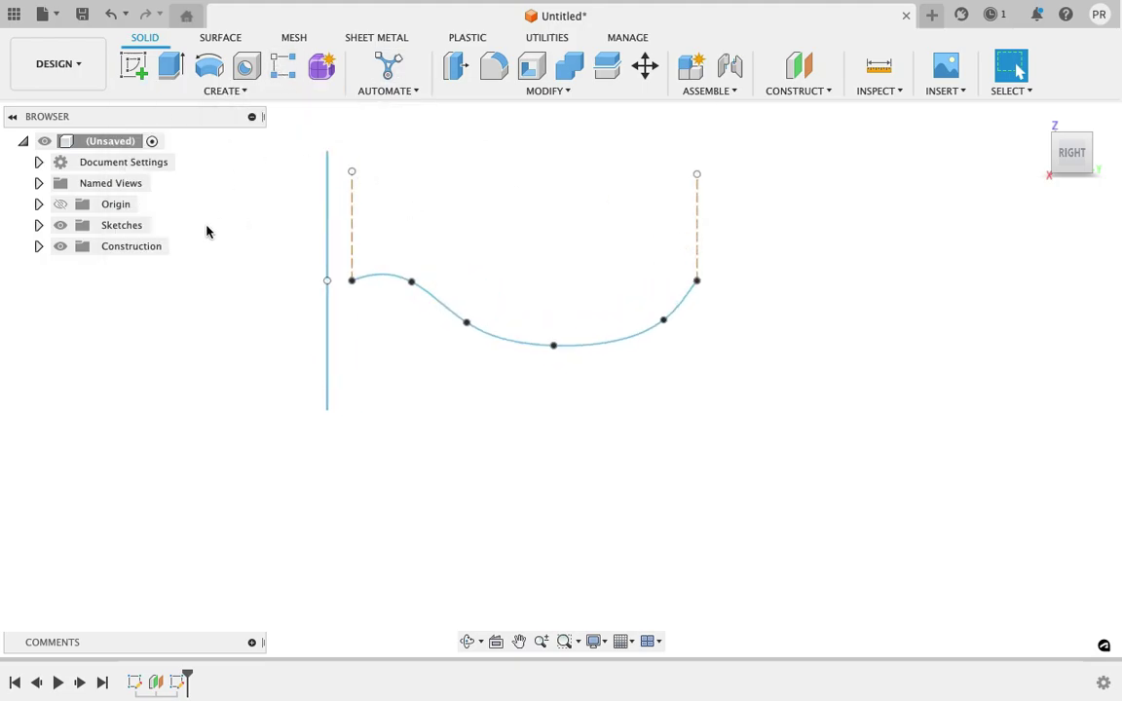
click(39, 225)
Step: Reopen Sketch2 and offset the handle spline by 2 mm
double_click(136, 266)
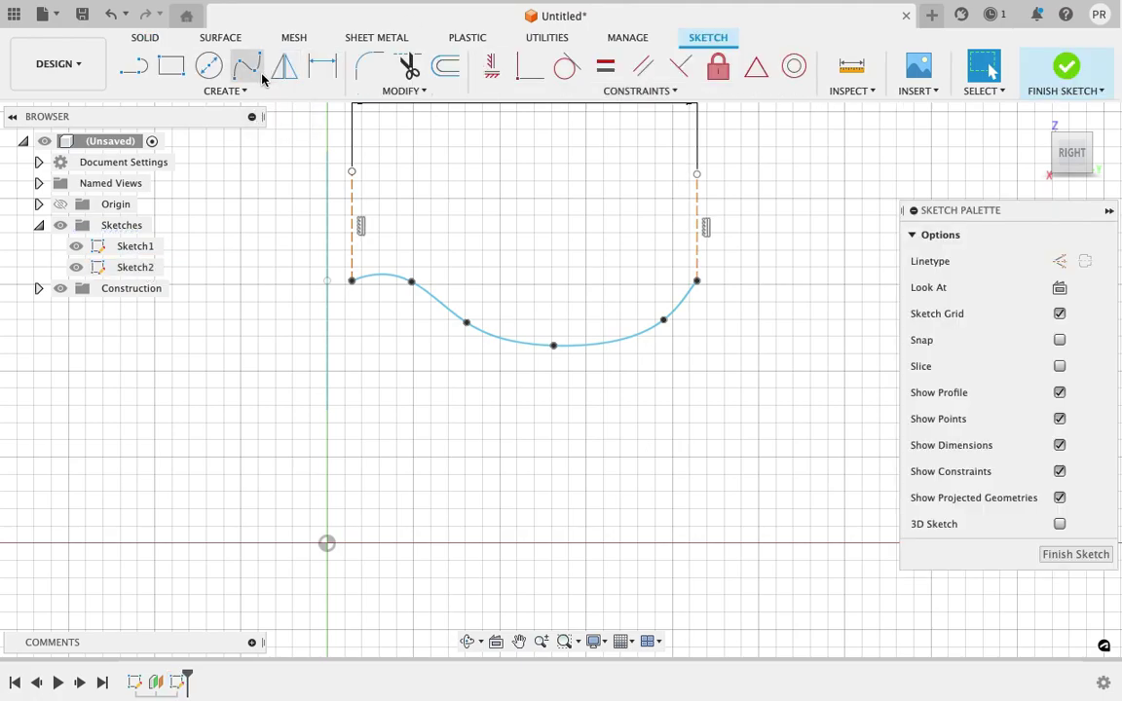
click(445, 66)
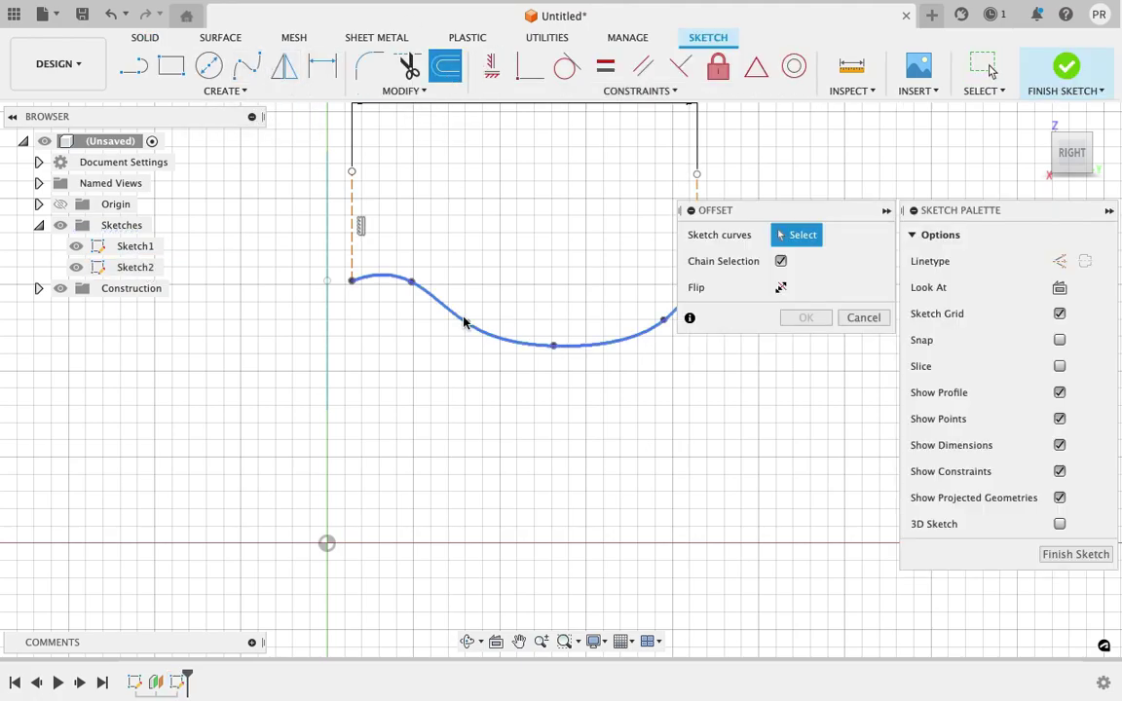
click(457, 319)
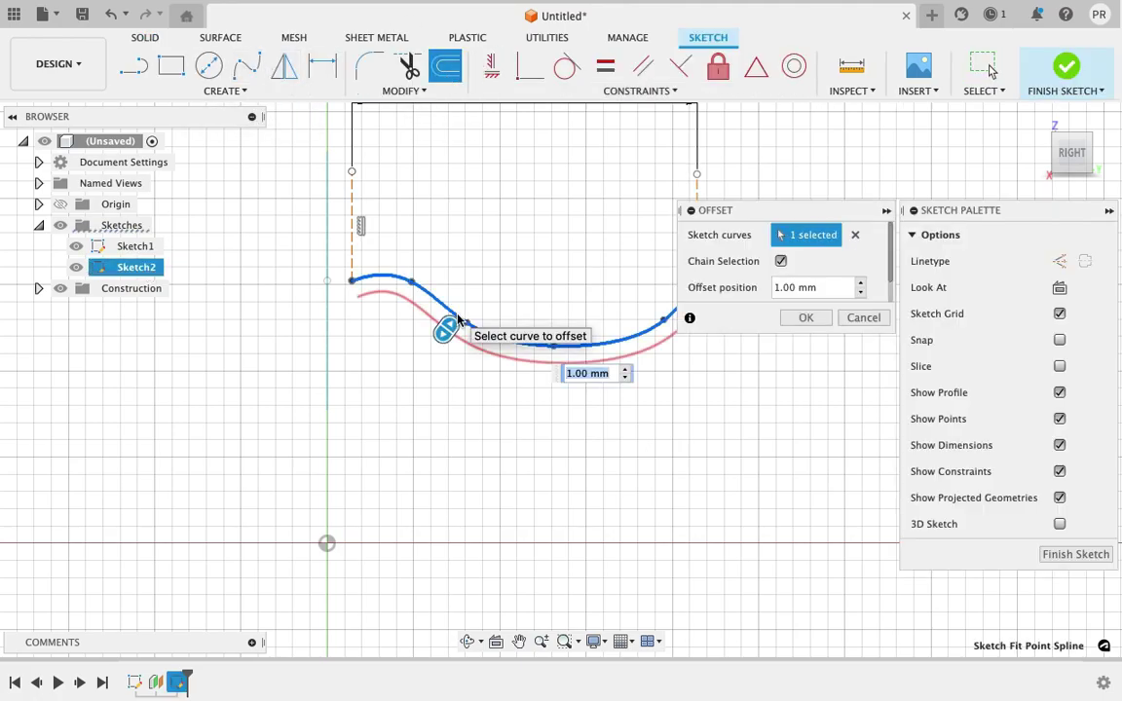
click(779, 288)
key(Delete)
text(2)
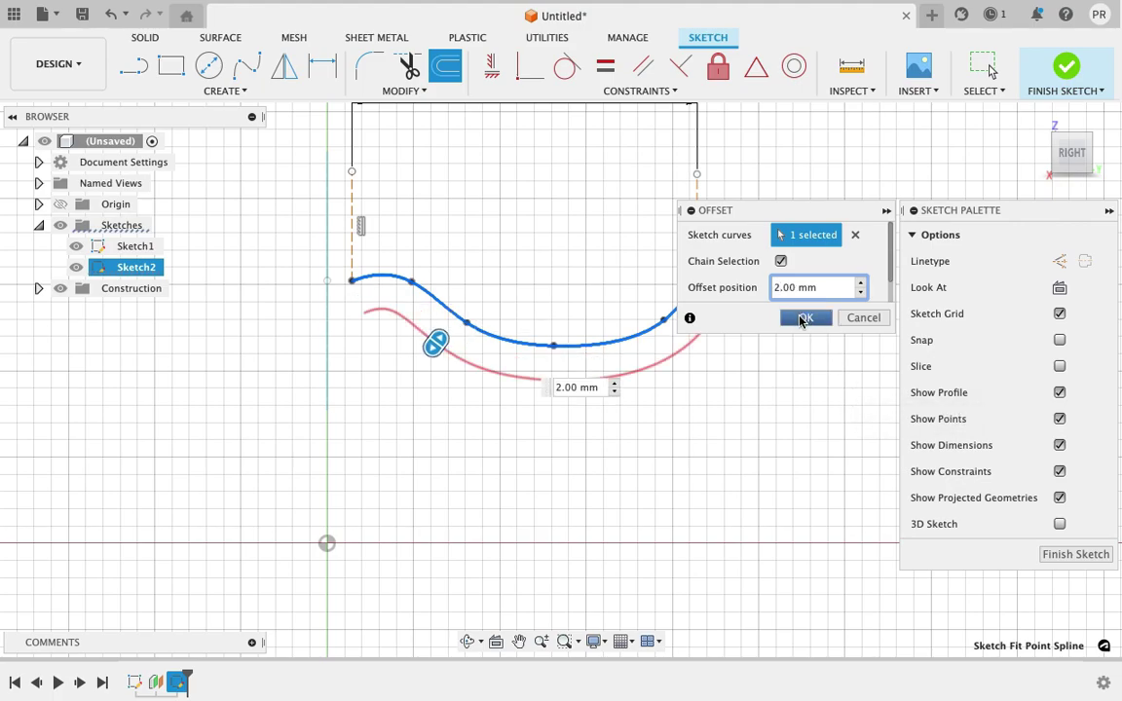
click(804, 319)
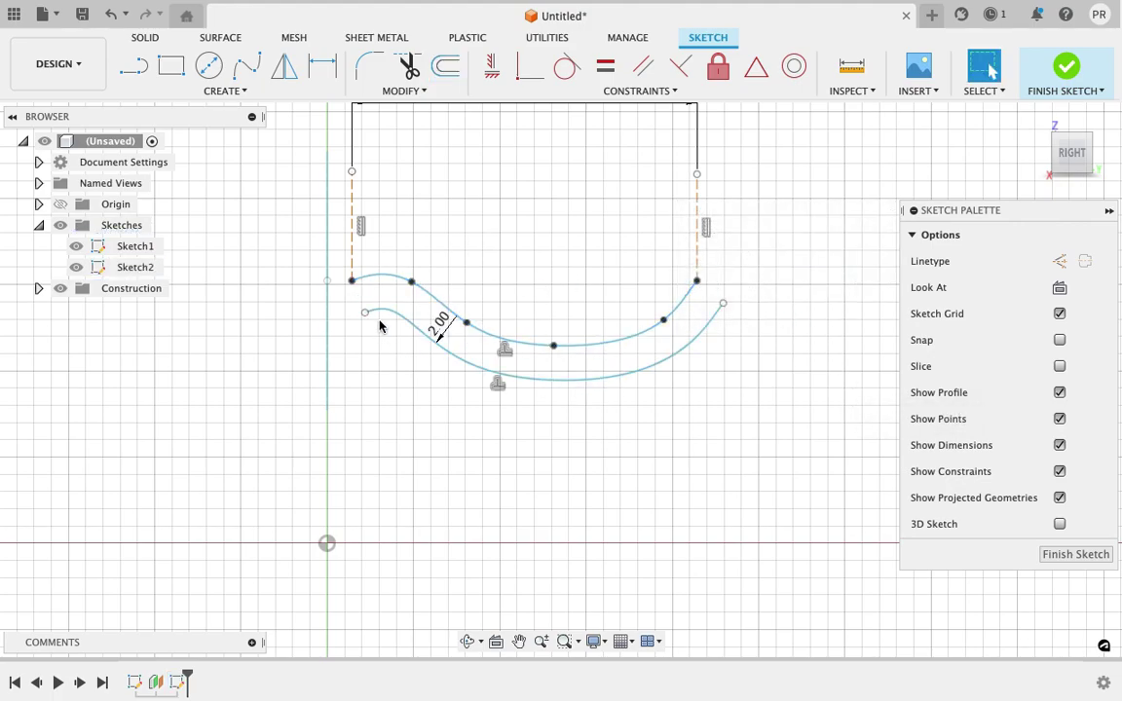
Step: Join the right ends of the two curves with a short spline and adjust the lower curve's start
click(246, 65)
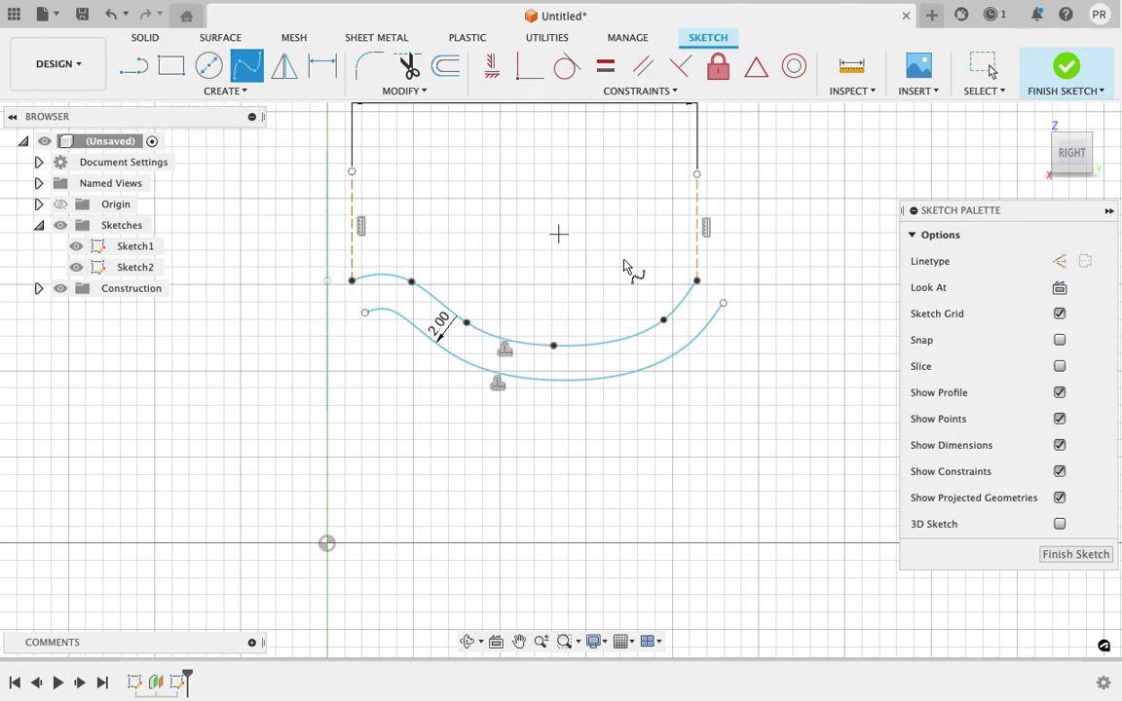
click(730, 281)
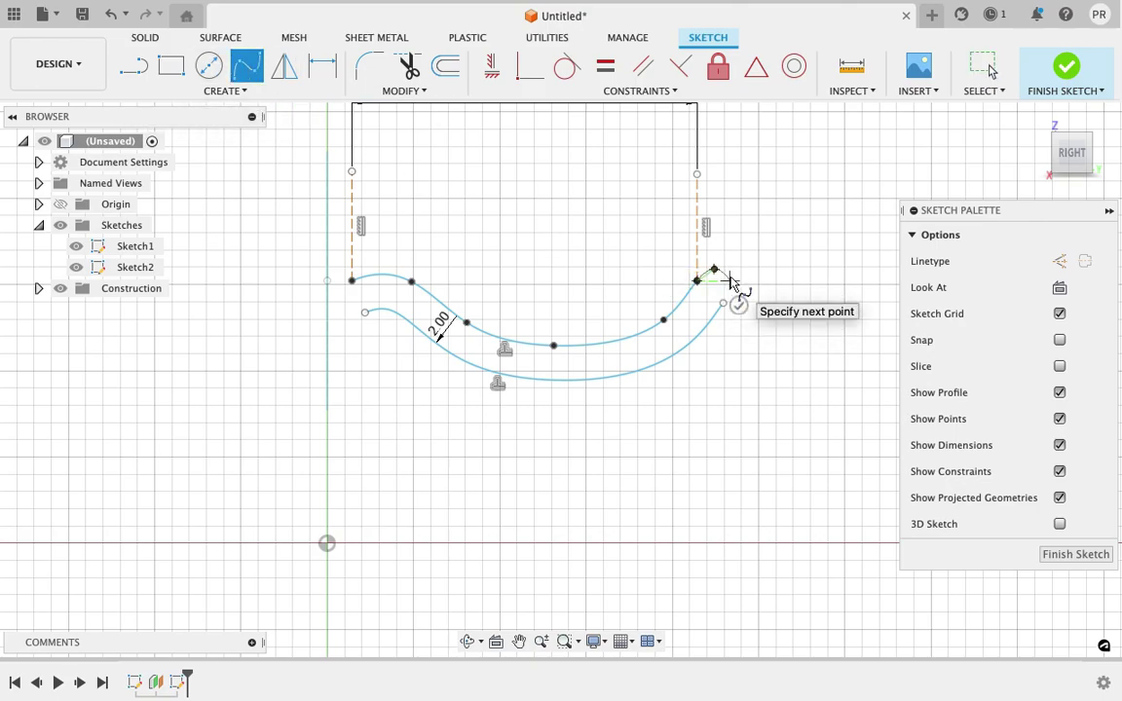
click(721, 303)
click(691, 276)
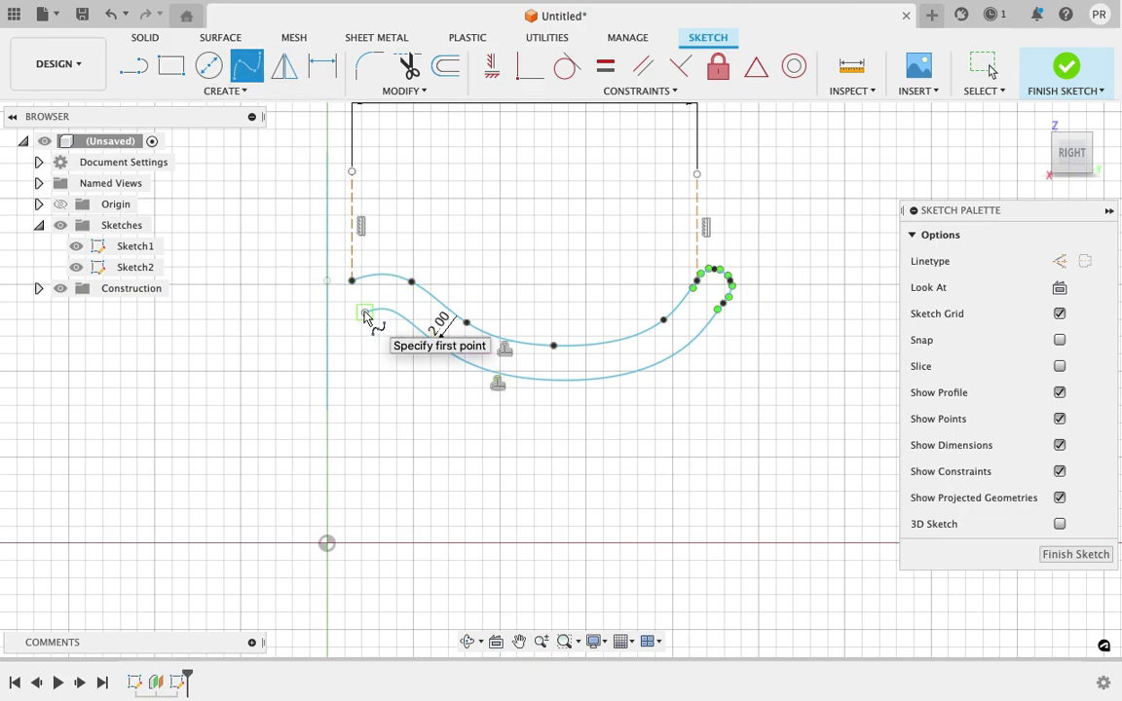
key(Escape)
drag(368, 316, 363, 314)
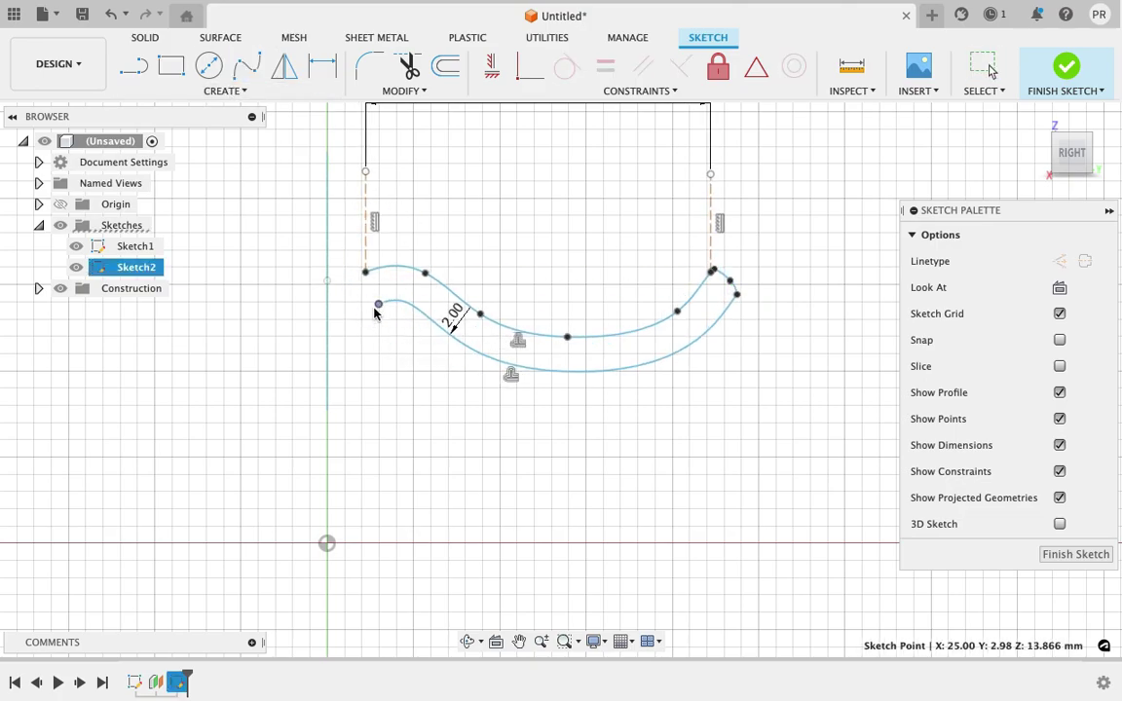
Step: Window-select all the sketch geometry and move it down and to the left
scroll(561, 379, down, 2)
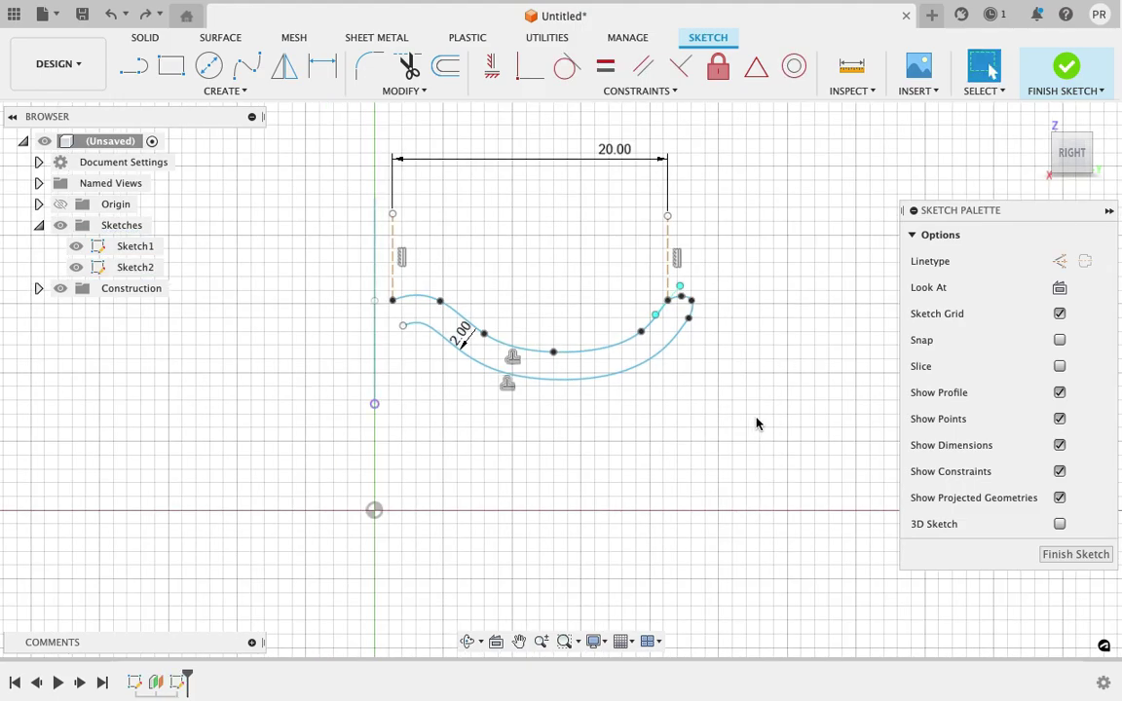
drag(390, 128, 711, 403)
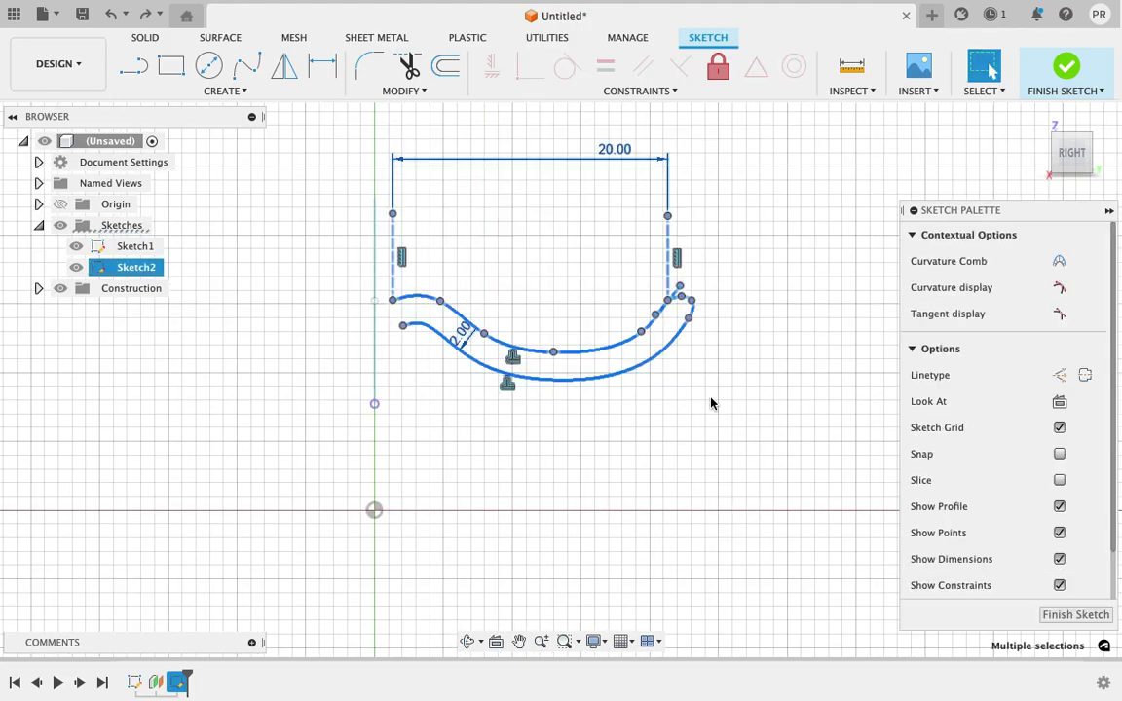
click(422, 90)
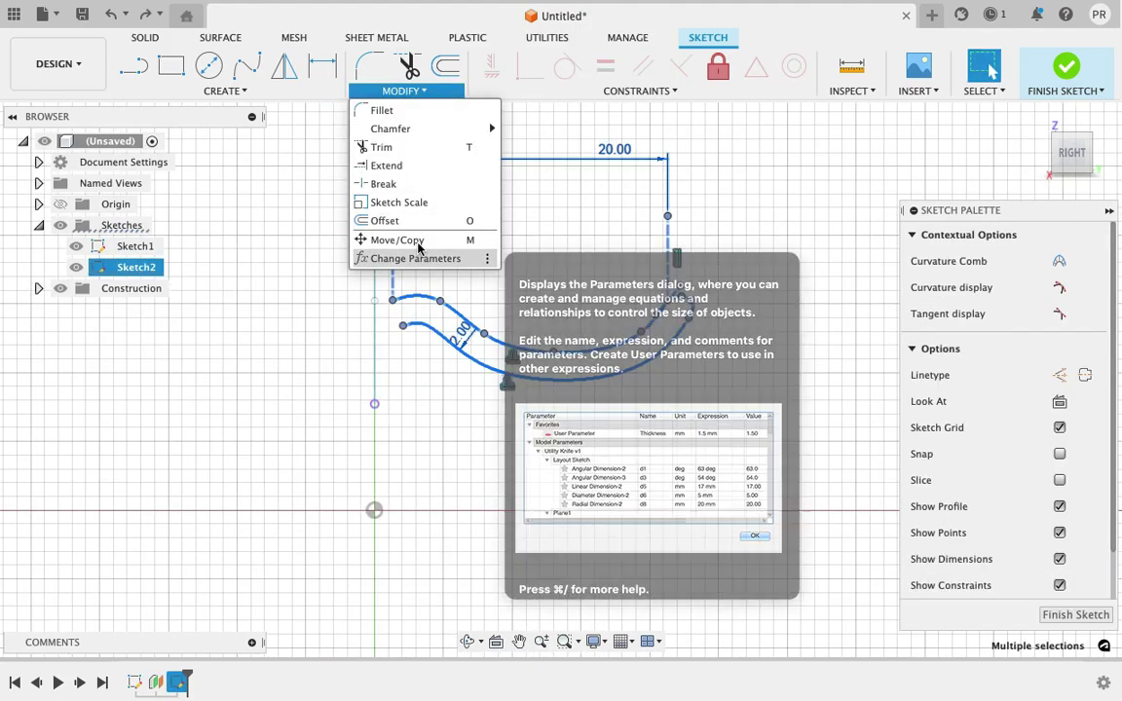
click(404, 240)
drag(426, 300, 414, 404)
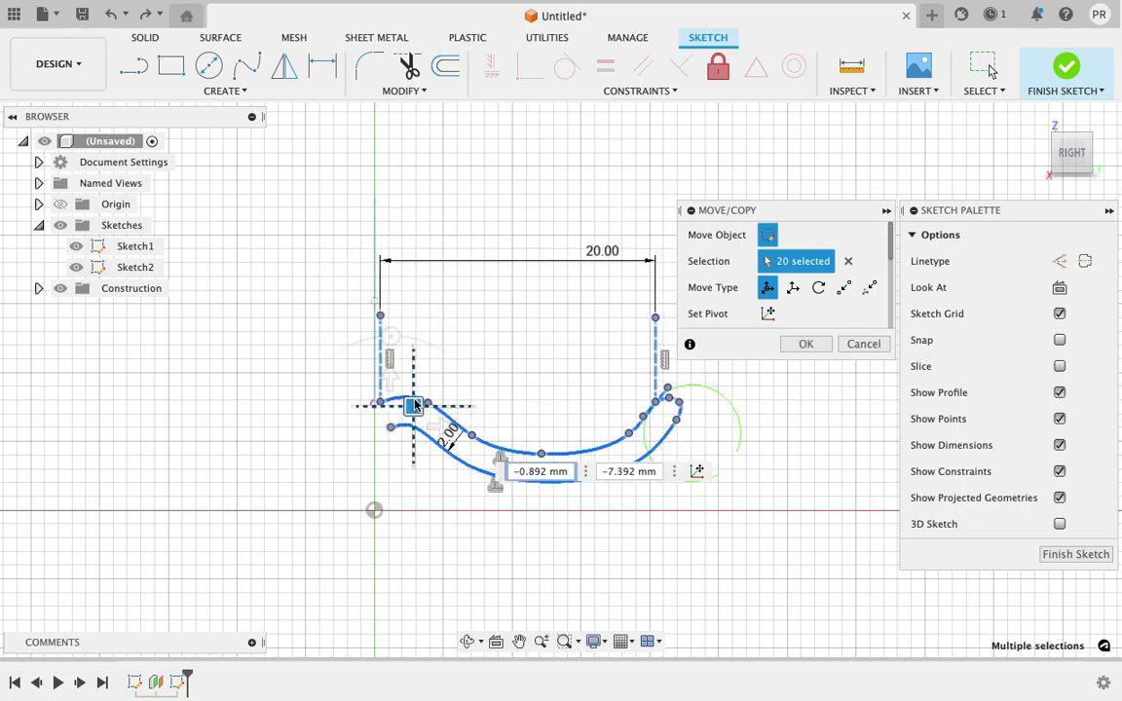
click(800, 342)
scroll(562, 380, up, 3)
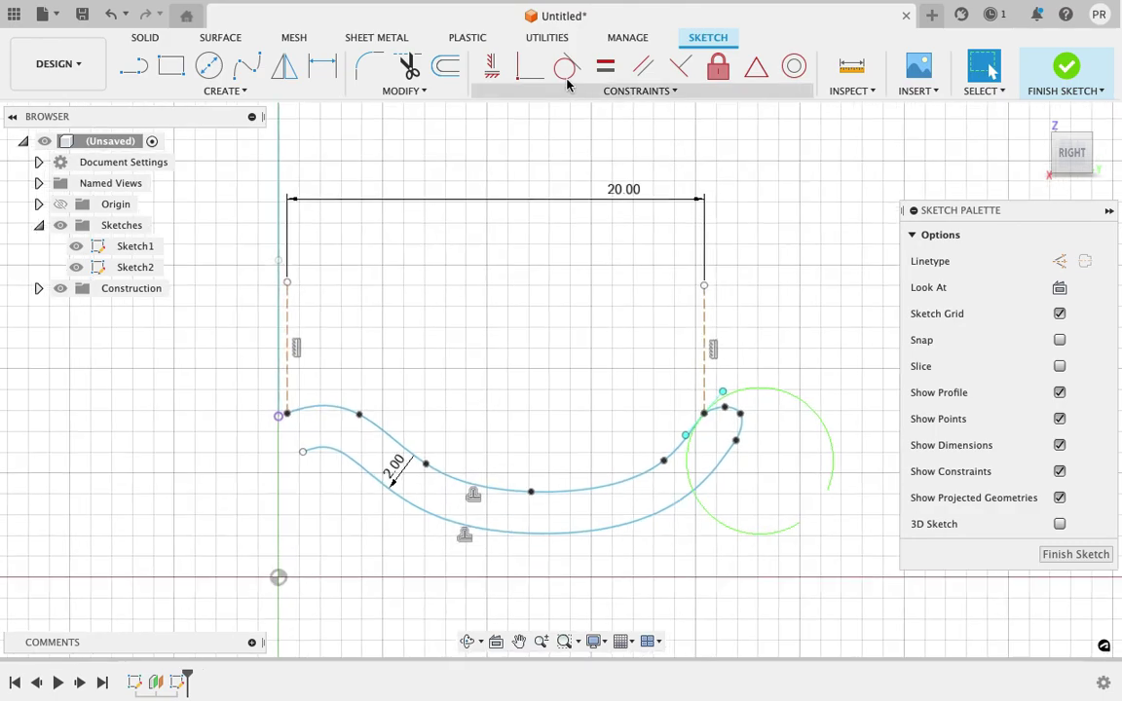
Step: Make the upper curve's left end coincident with the vertical axis
click(531, 75)
click(286, 415)
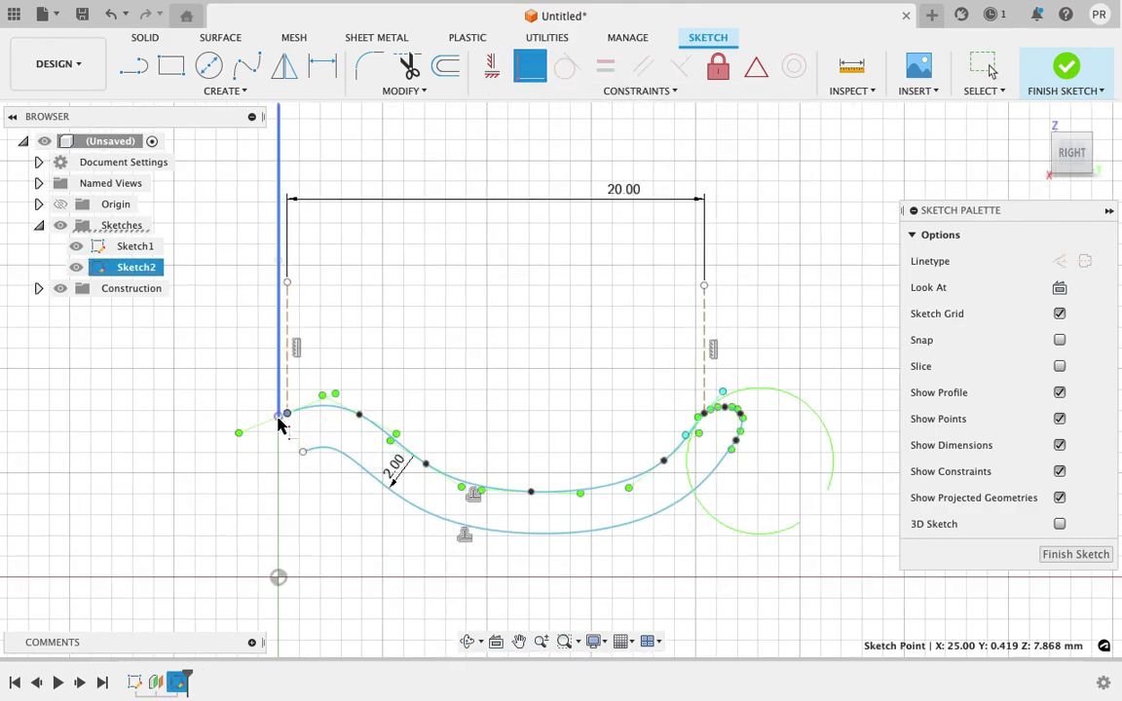
click(279, 419)
Step: Close the left ends of both curves with a spline and finish the sketch
click(246, 65)
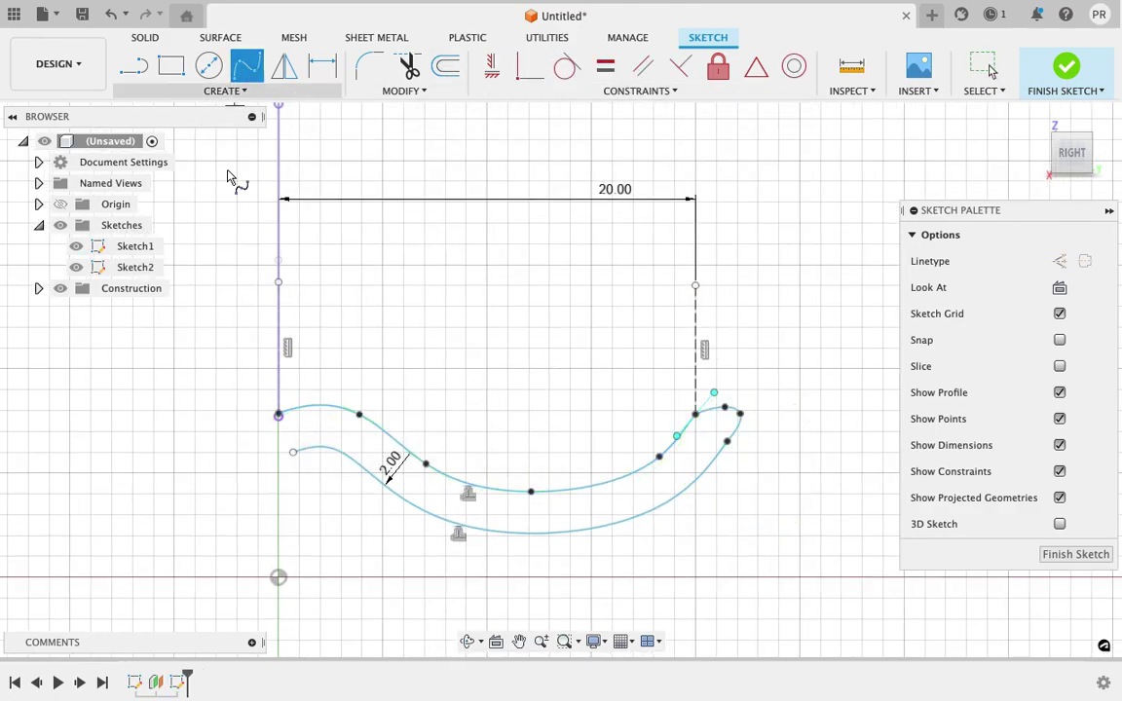
click(279, 416)
click(279, 454)
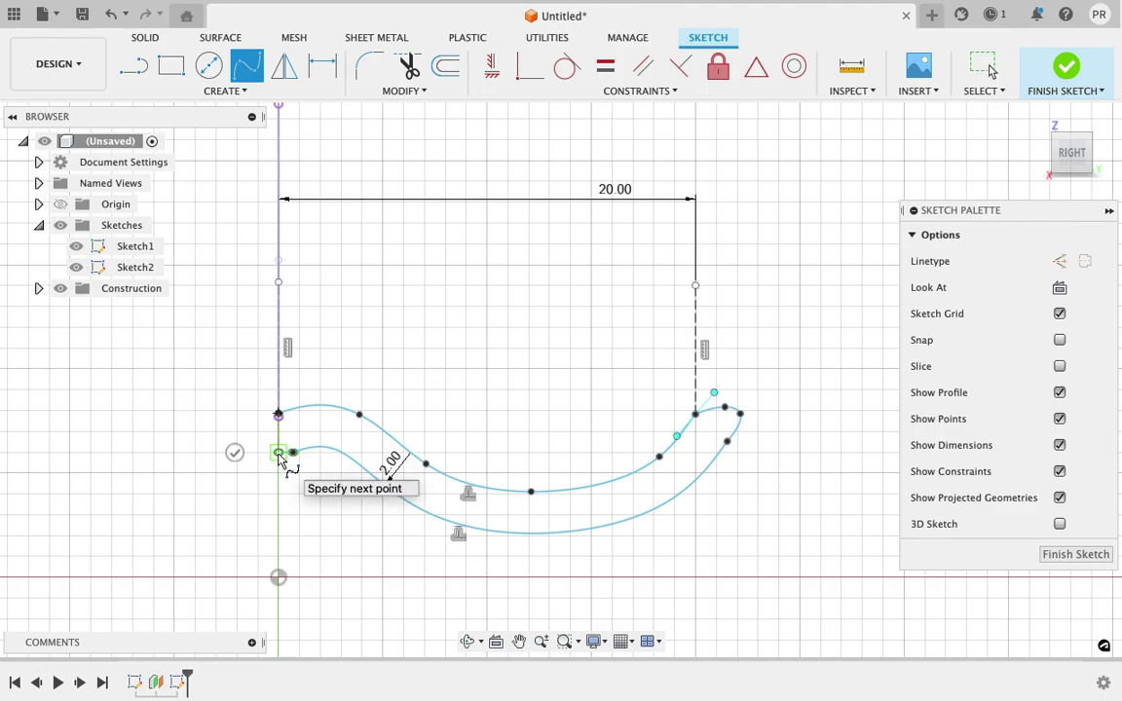
click(312, 487)
scroll(531, 370, down, 3)
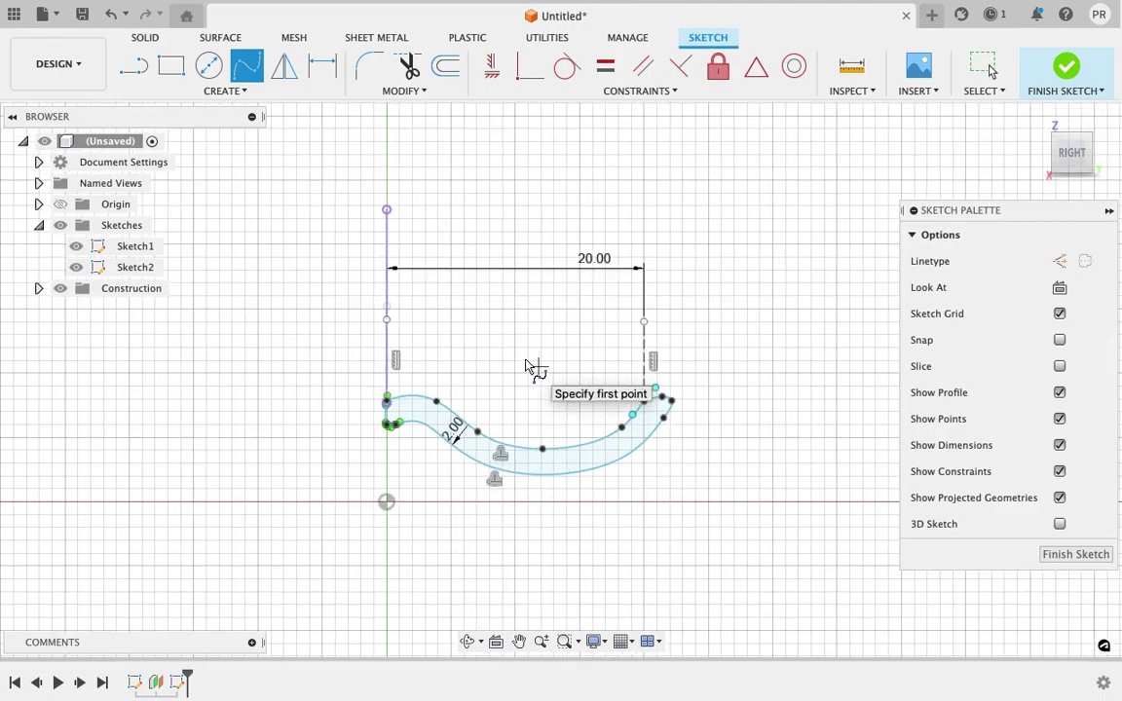
drag(1071, 158, 995, 127)
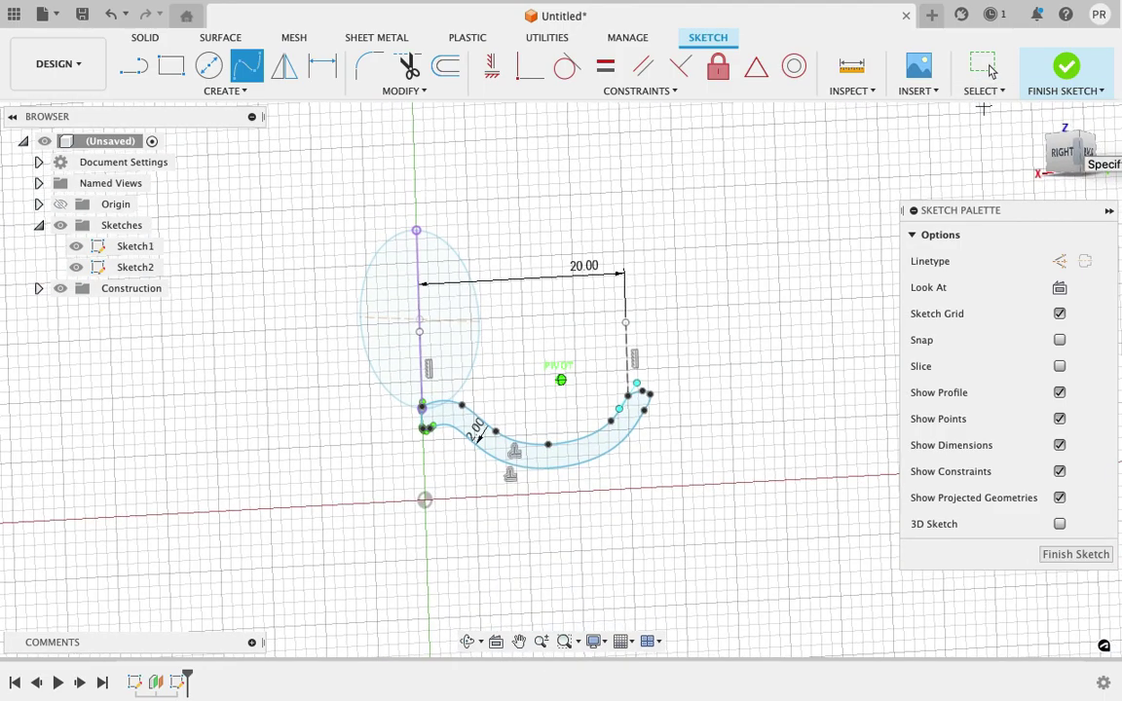
click(1065, 68)
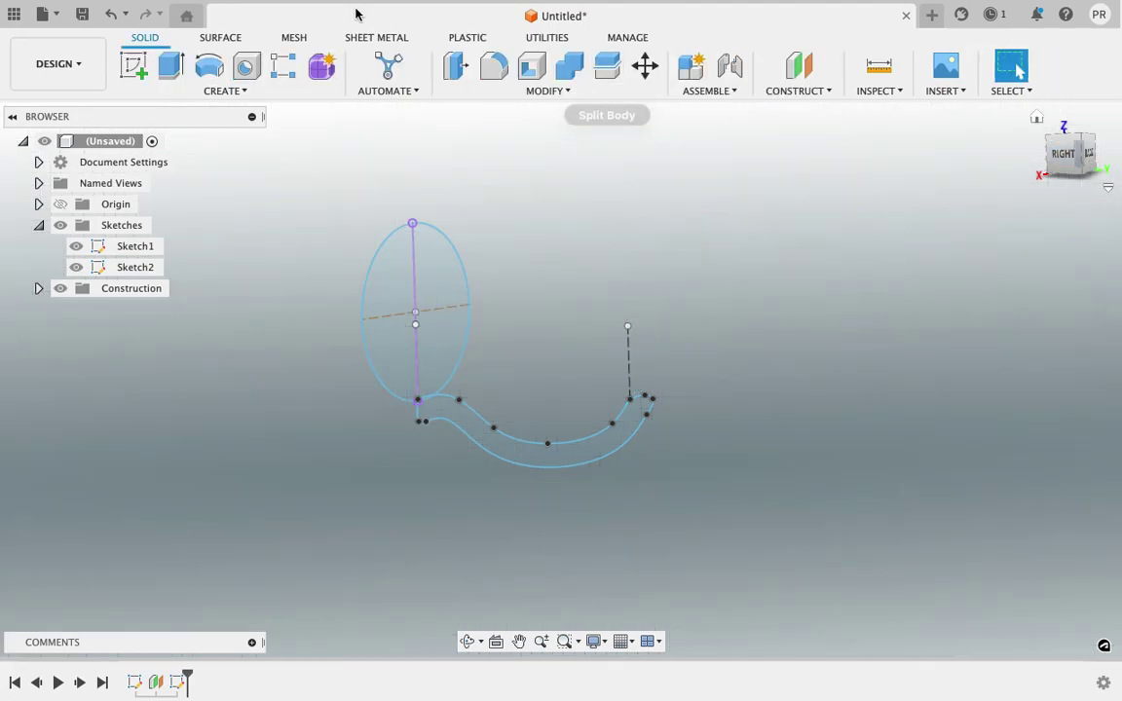
Step: Start a sweep with the closed curved region as profile and the ellipse as path
click(208, 70)
click(211, 89)
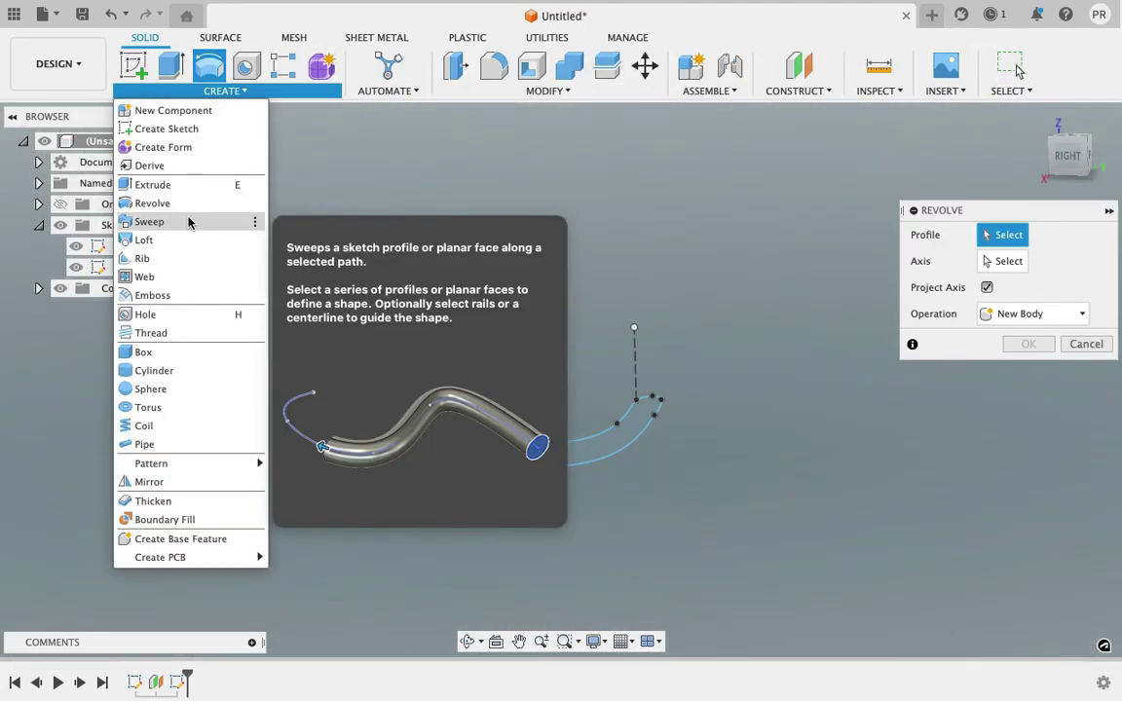
click(188, 223)
click(426, 410)
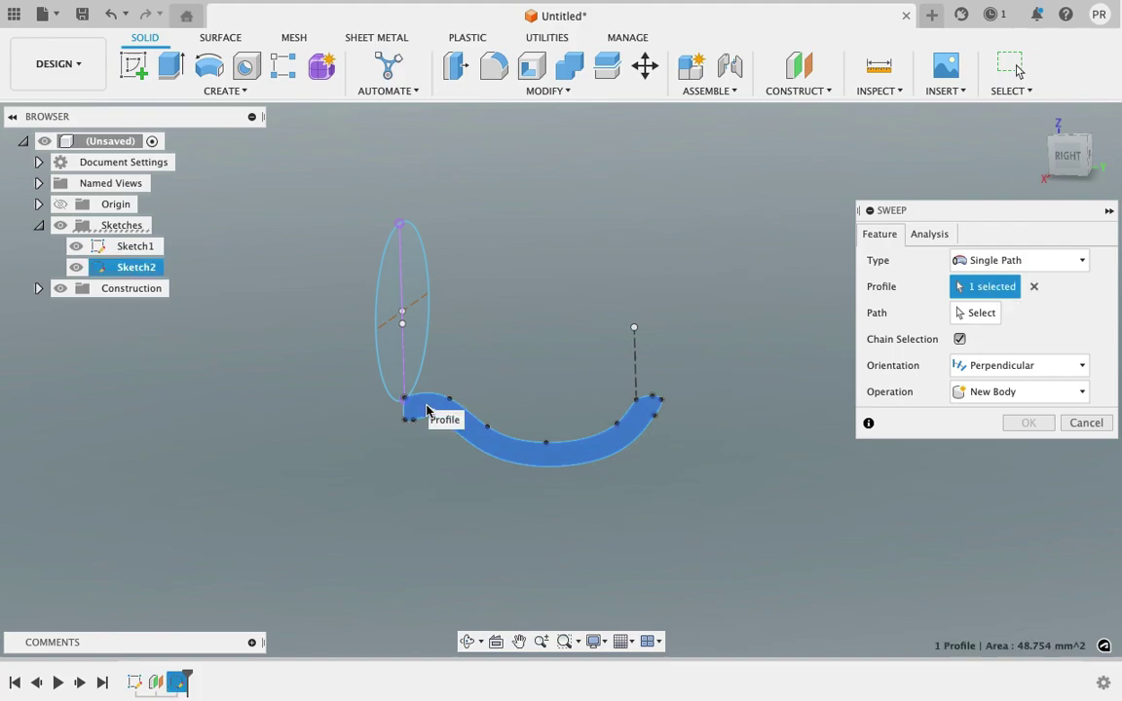
click(967, 314)
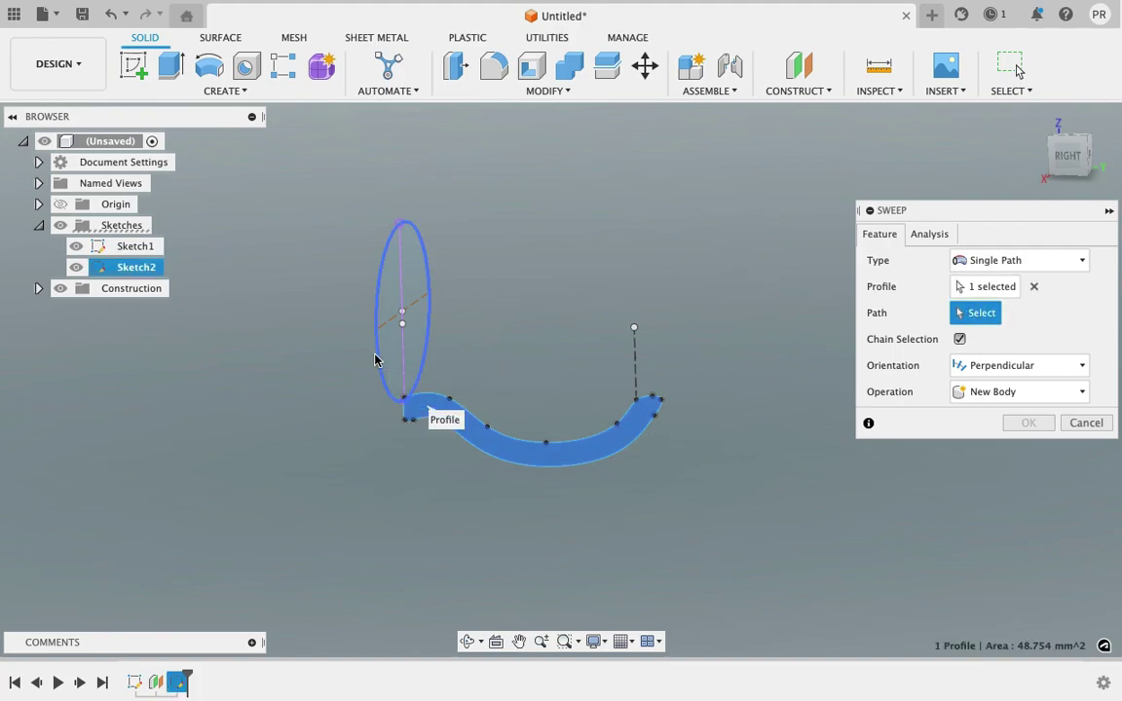
click(376, 361)
click(424, 366)
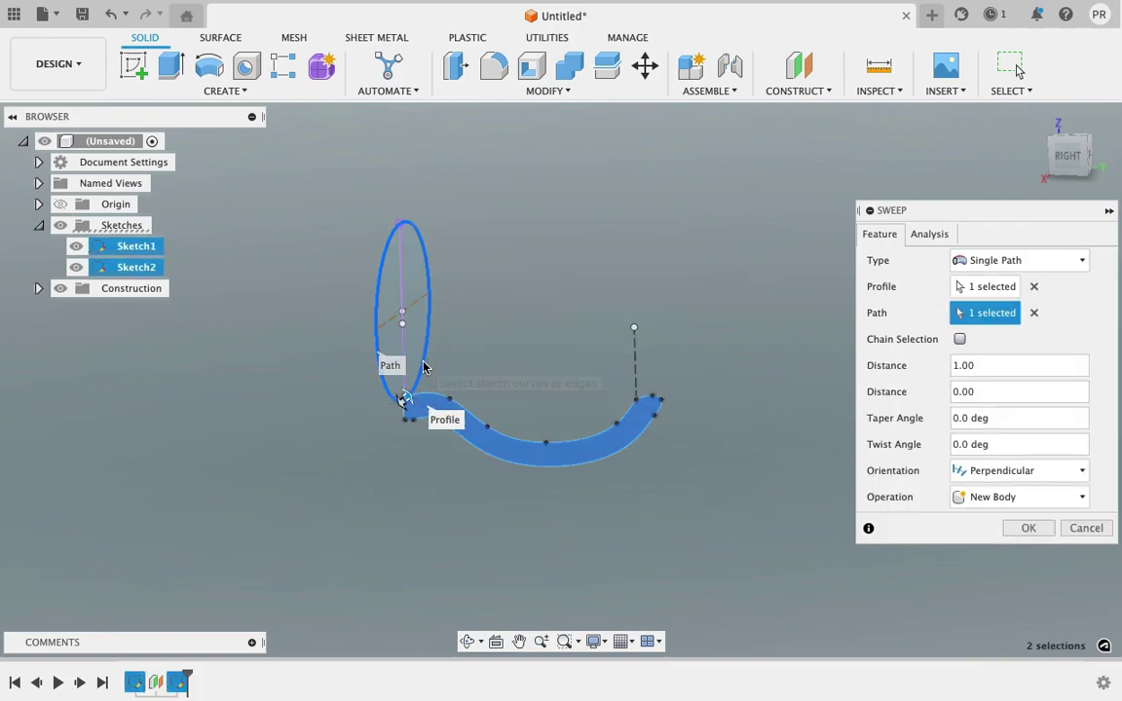
click(424, 367)
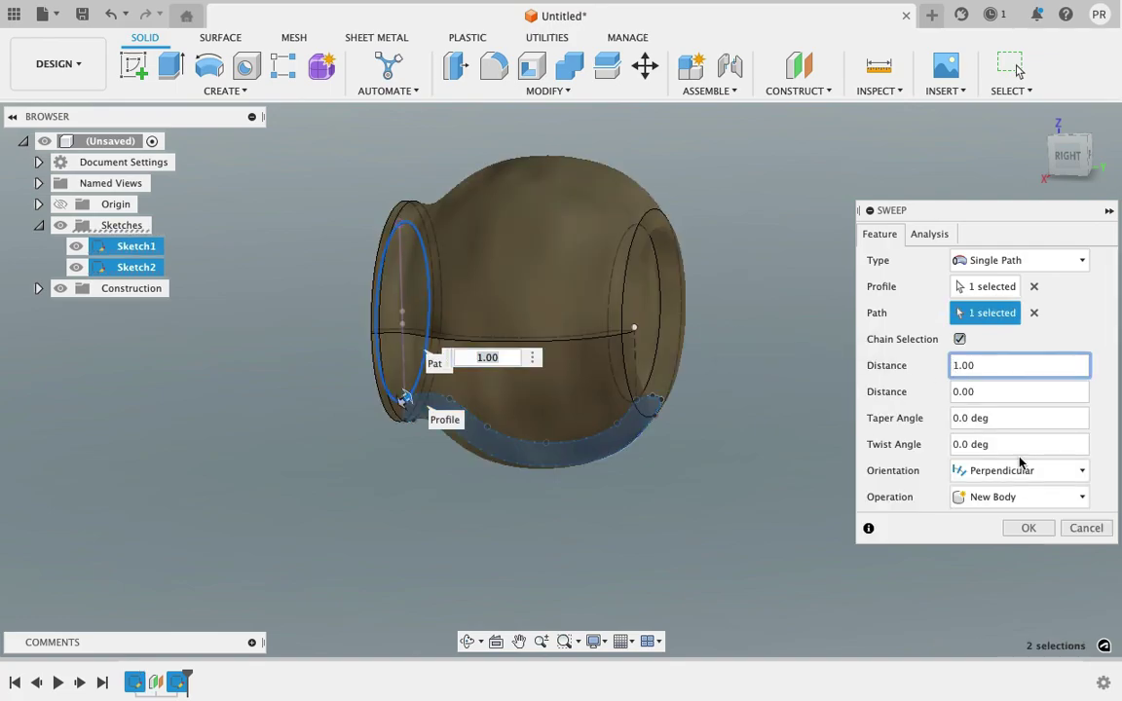
Step: Set both sweep distances to 0.25 and create the swept bowl body
text(-0.2)
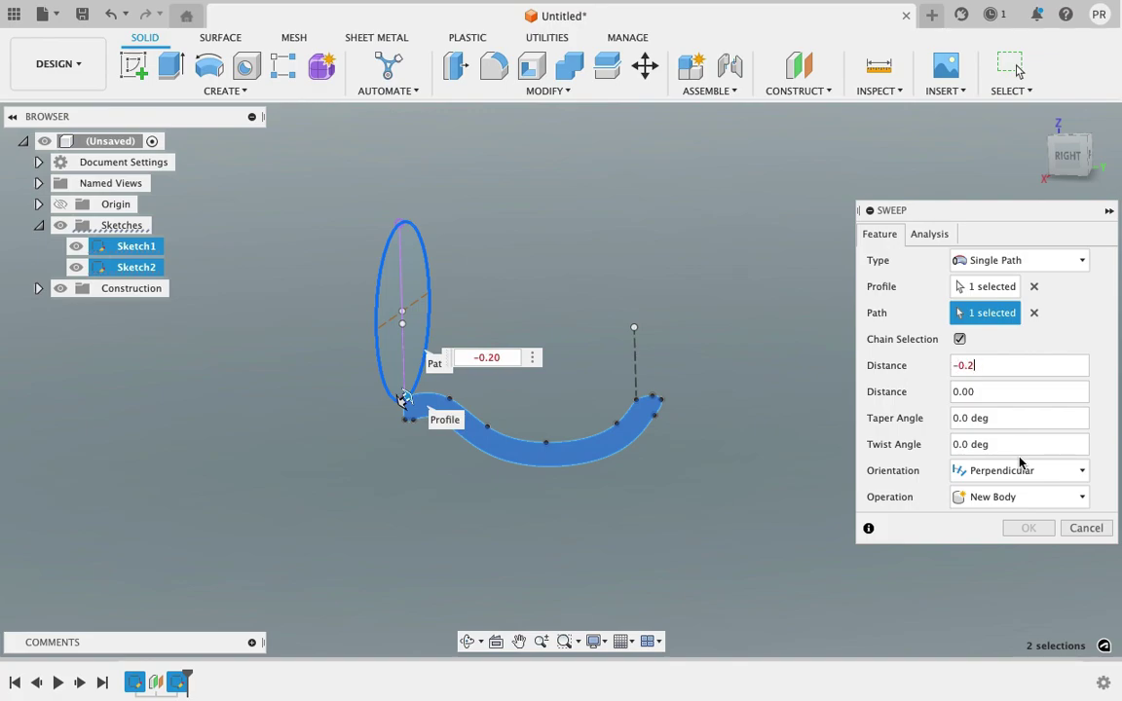
text(5)
click(986, 393)
click(984, 366)
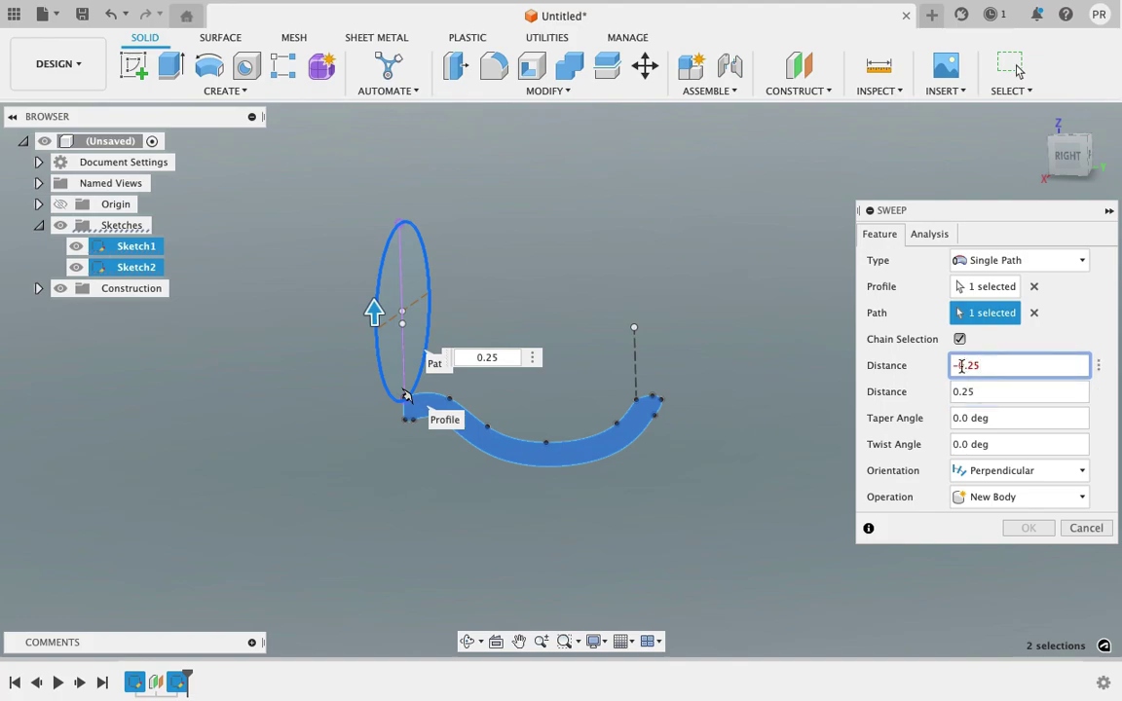
text(0.)
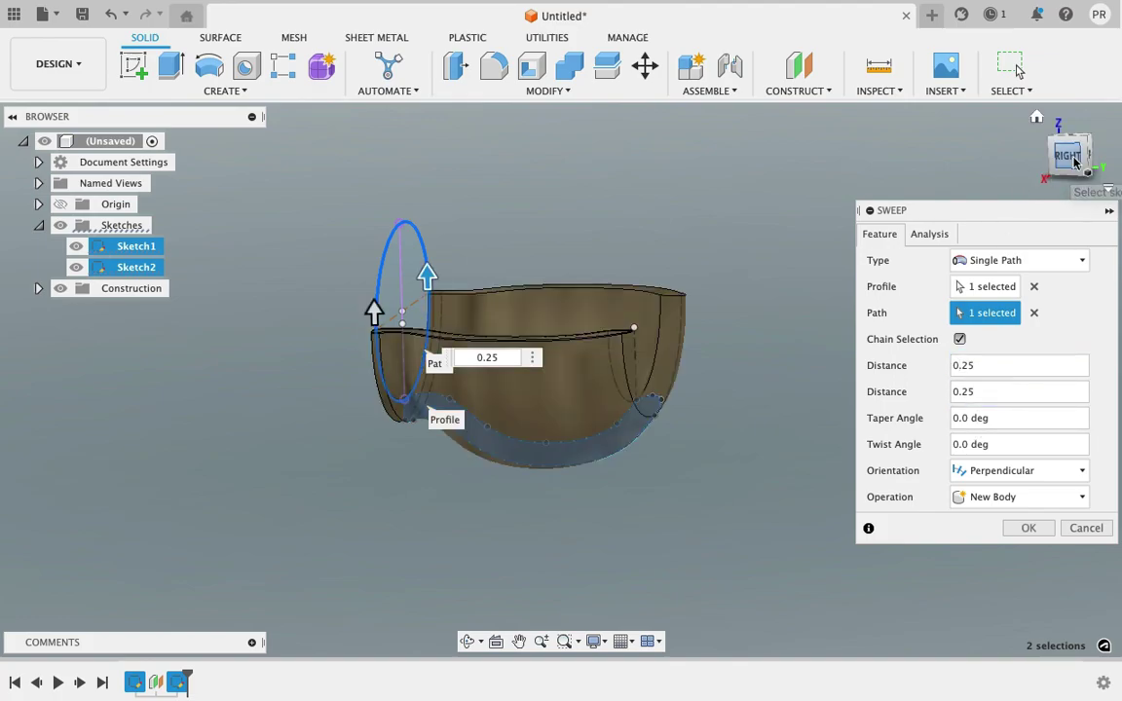
click(1088, 161)
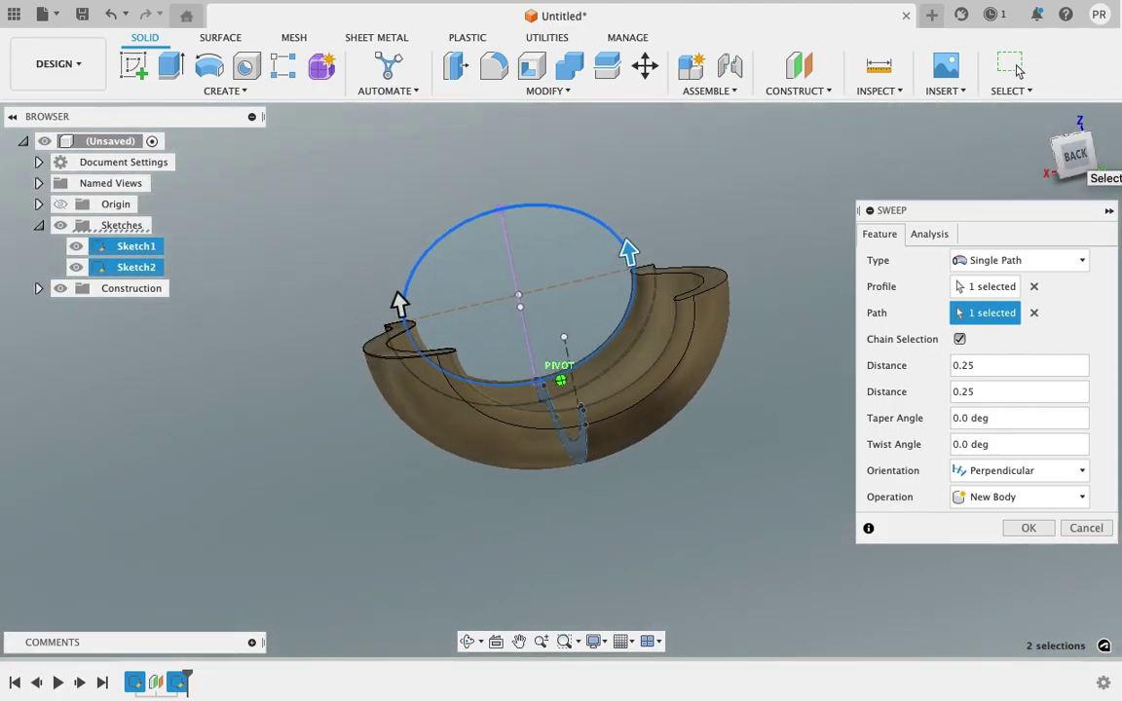
click(1028, 528)
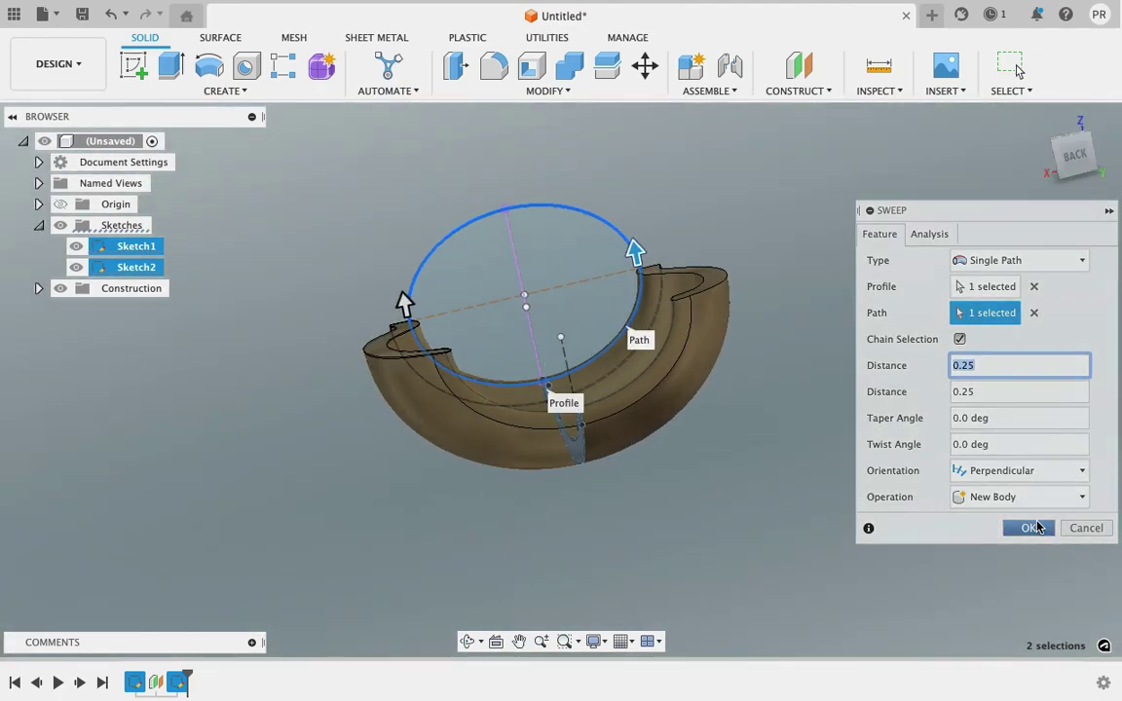
drag(1091, 170, 1003, 190)
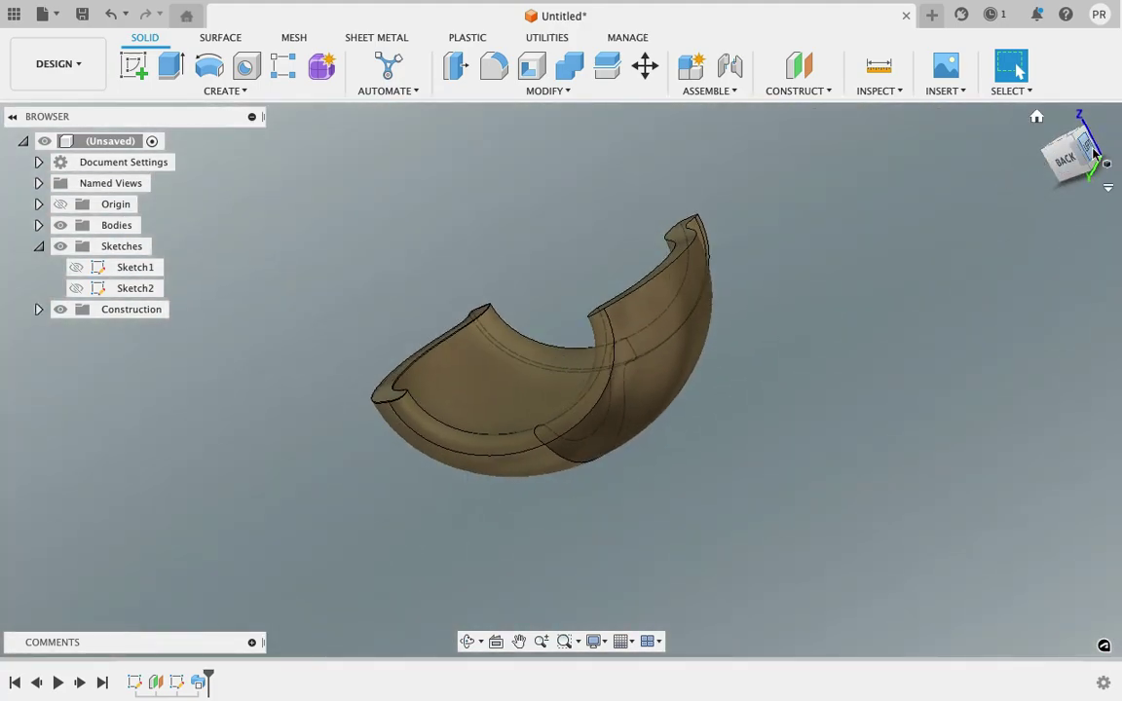
click(1095, 154)
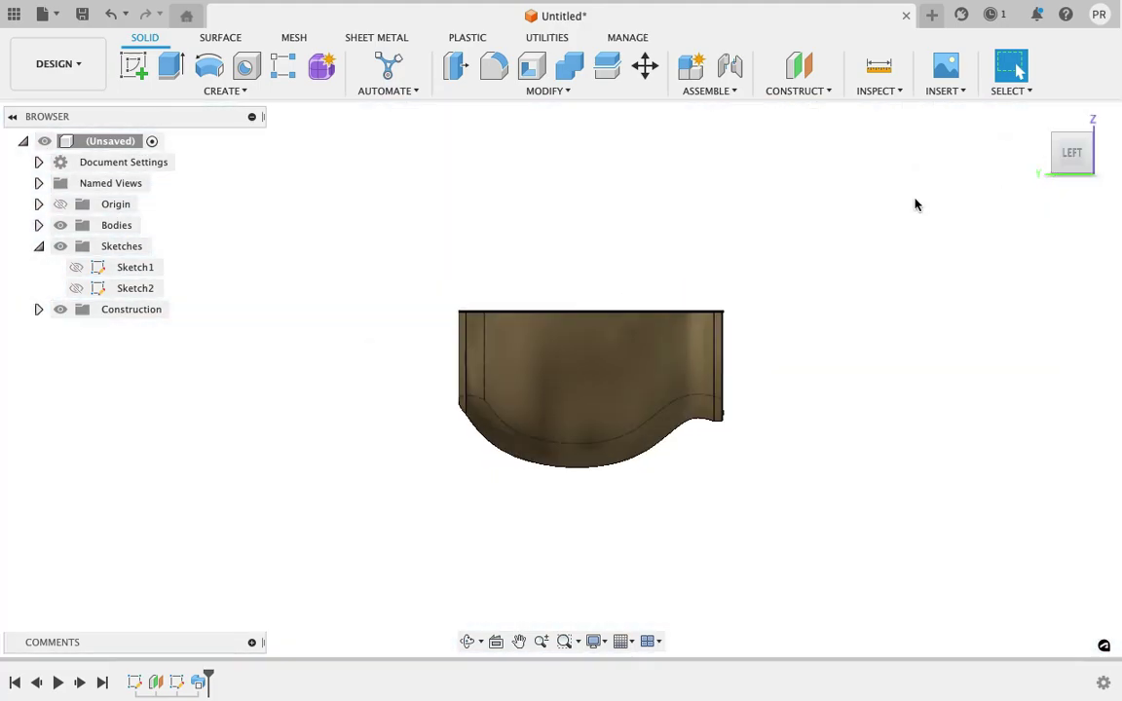
Step: Offset a construction plane 7.50 mm from the XY plane, cutting through the bowl
click(799, 87)
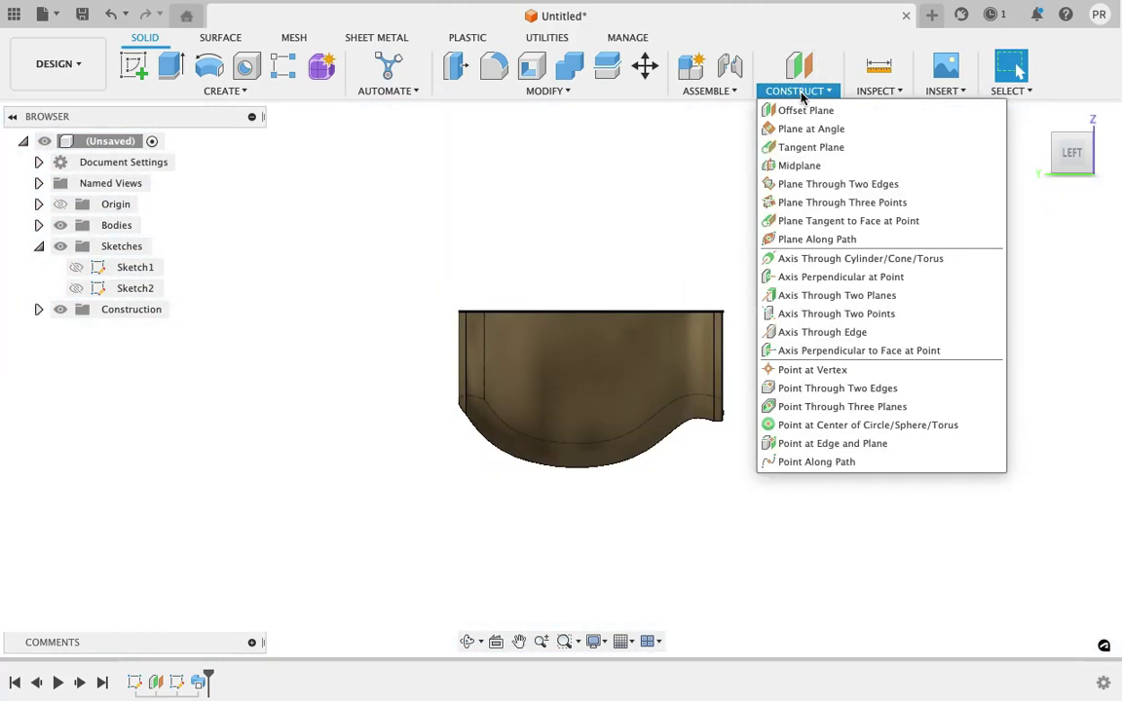
click(801, 108)
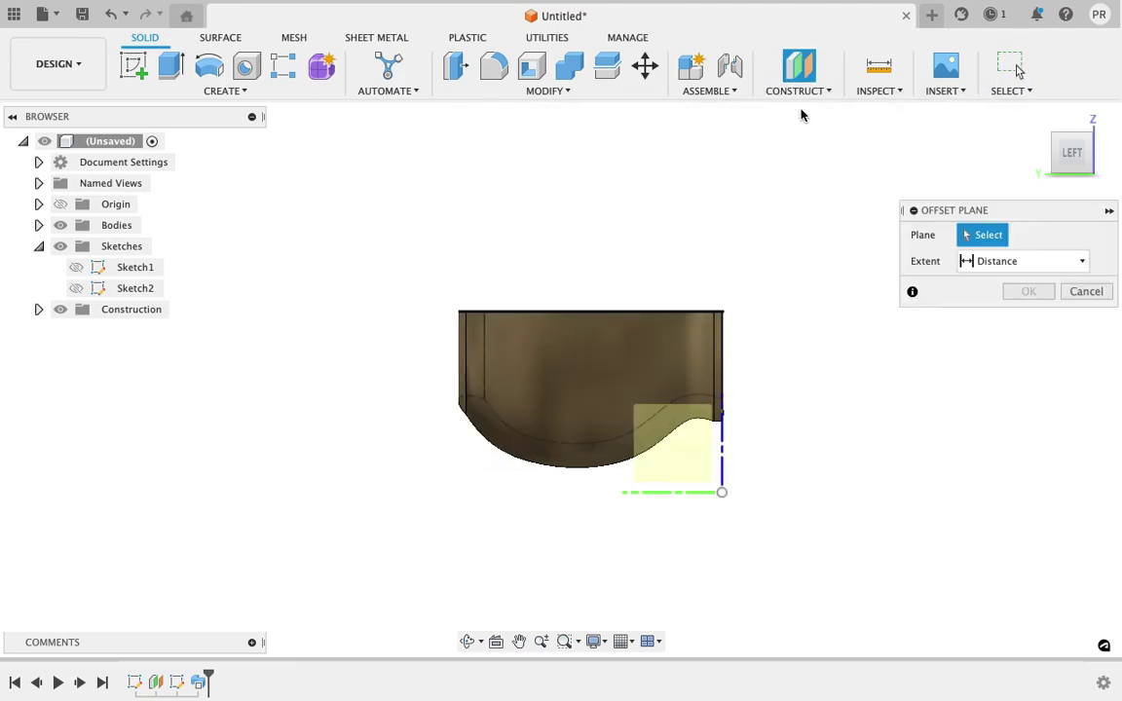
click(1057, 148)
click(607, 571)
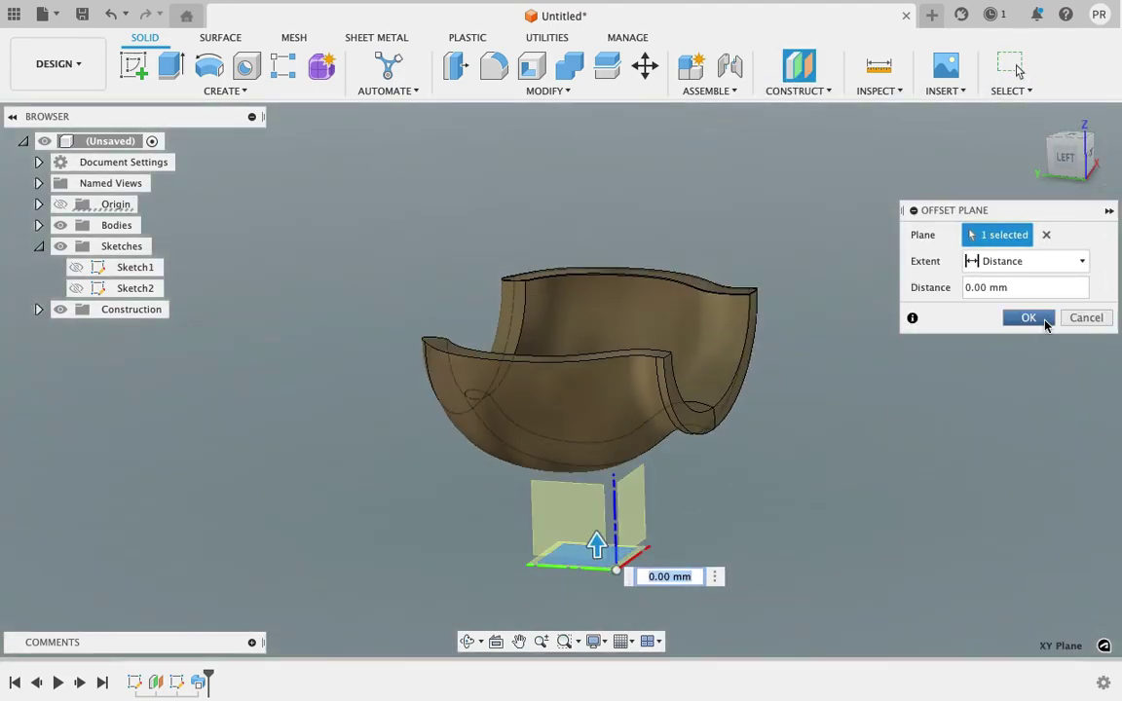
drag(597, 546, 593, 418)
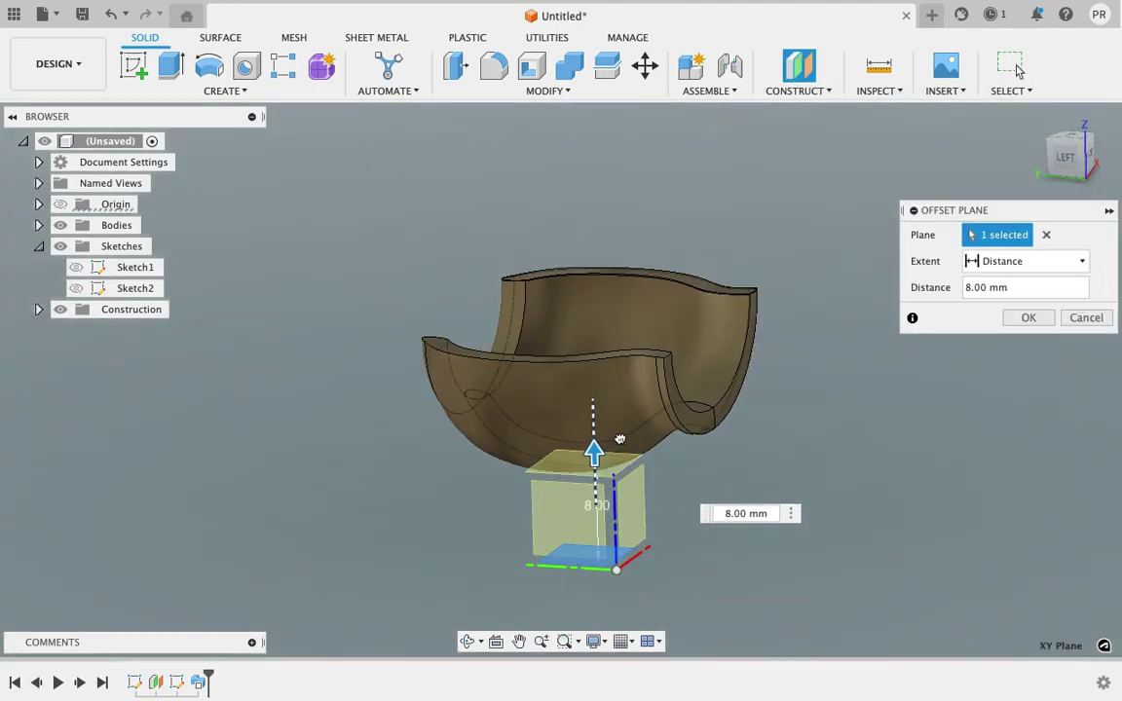
click(1066, 167)
mouse_move(690, 342)
mouse_down()
mouse_move(691, 378)
mouse_move(660, 393)
mouse_up()
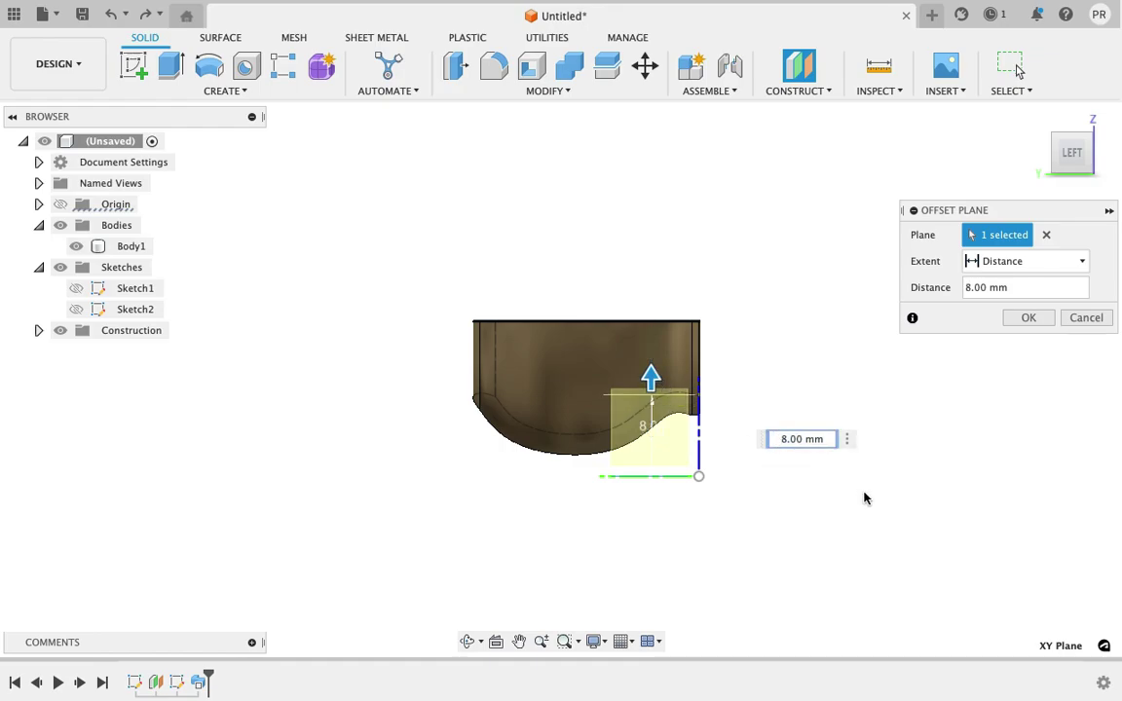
text(7.)
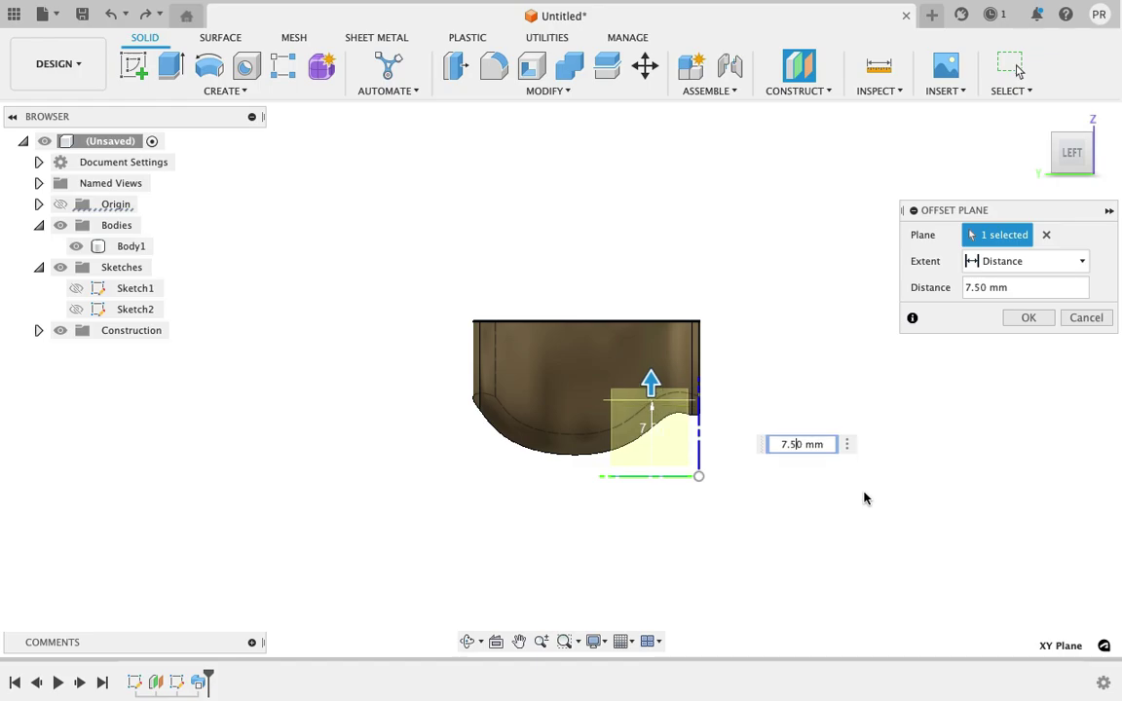
click(1029, 319)
shift+middle_drag(877, 293, 681, 195)
Step: Split Body1 with the 7.50 mm offset plane, hide Body2, and return to the left view
click(606, 65)
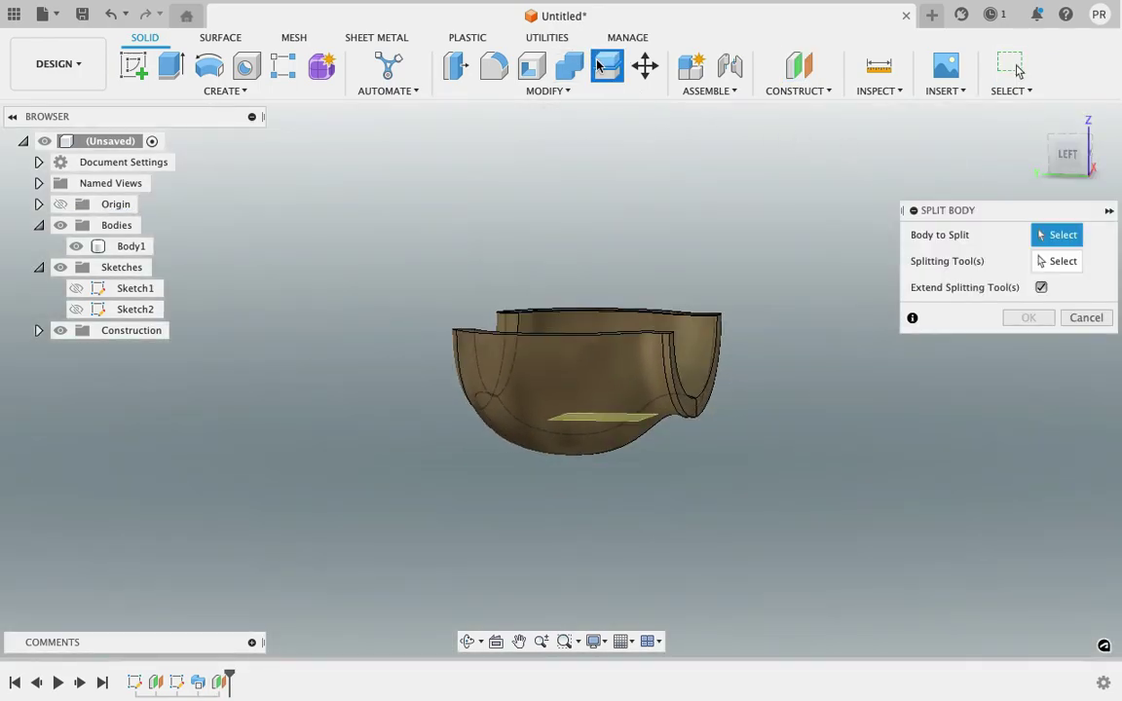
click(575, 363)
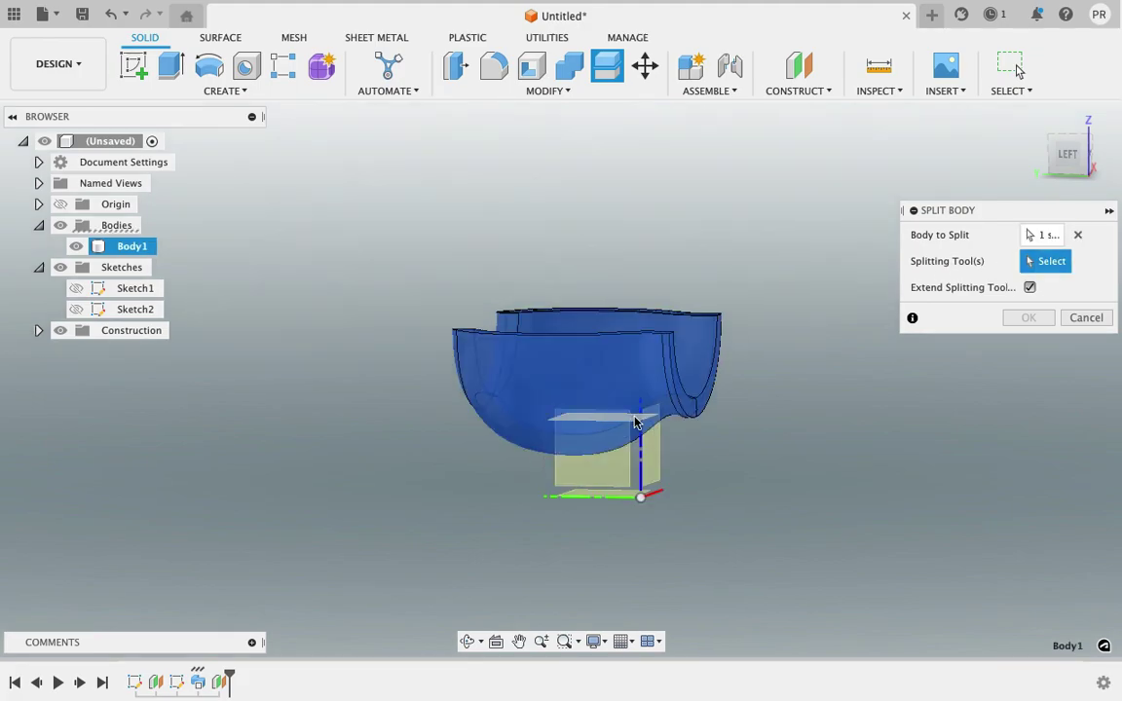
click(635, 423)
click(1020, 292)
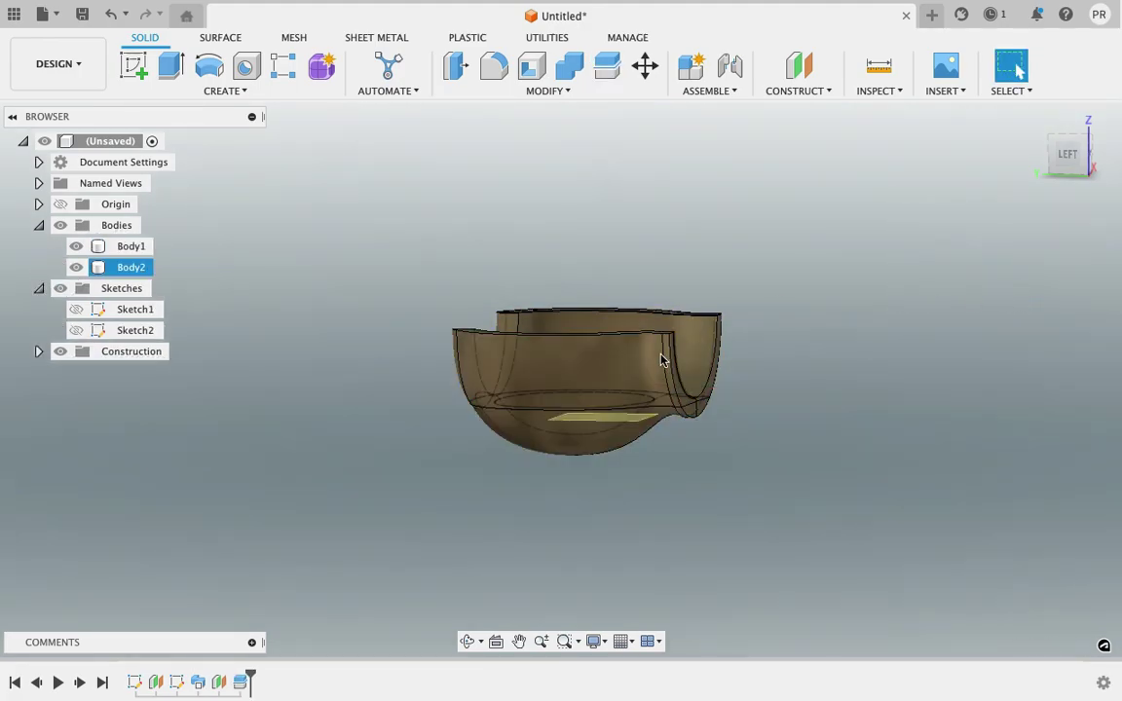
click(76, 267)
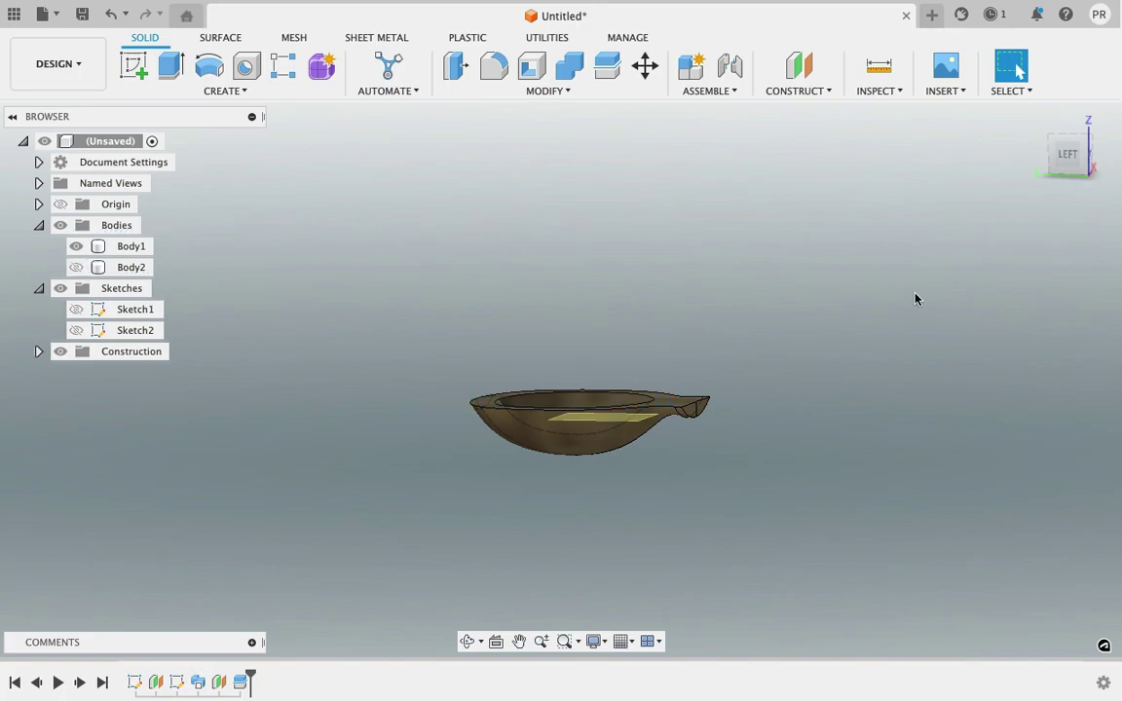
mouse_move(1076, 153)
shift+middle_down()
mouse_move(1013, 194)
mouse_move(1079, 172)
shift+middle_up()
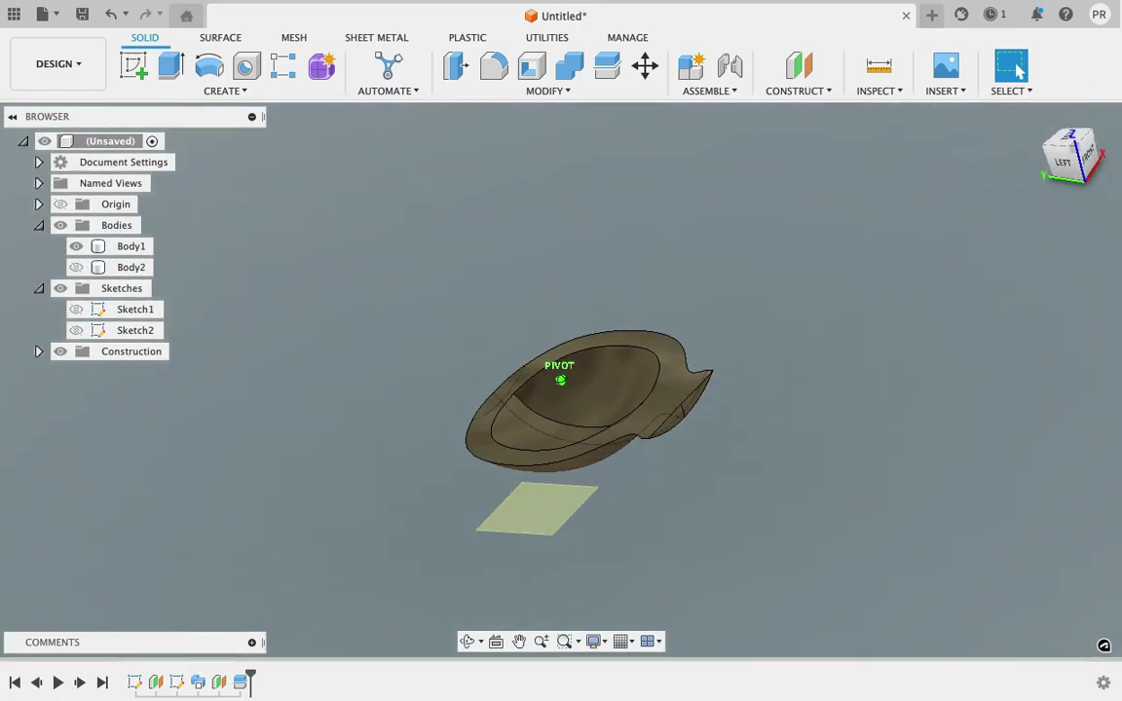
click(1078, 169)
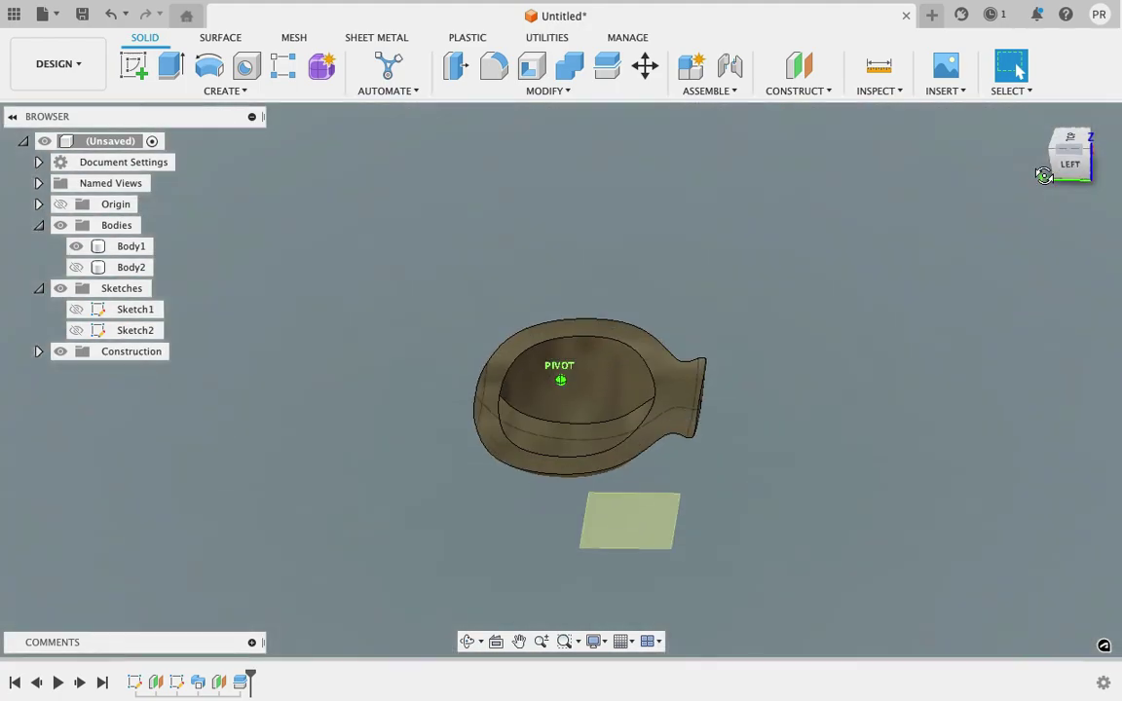
Step: On the offset plane, sketch a closed four-sided line-and-arc profile at the bowl's handle end
click(628, 521)
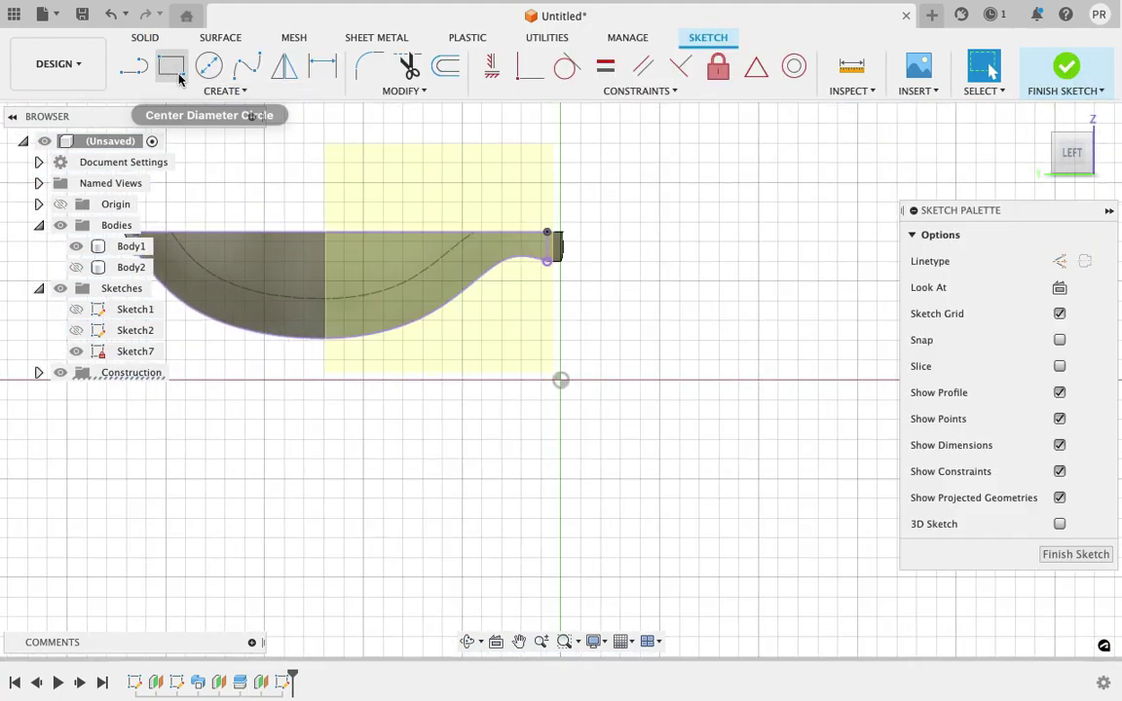
click(135, 66)
click(547, 232)
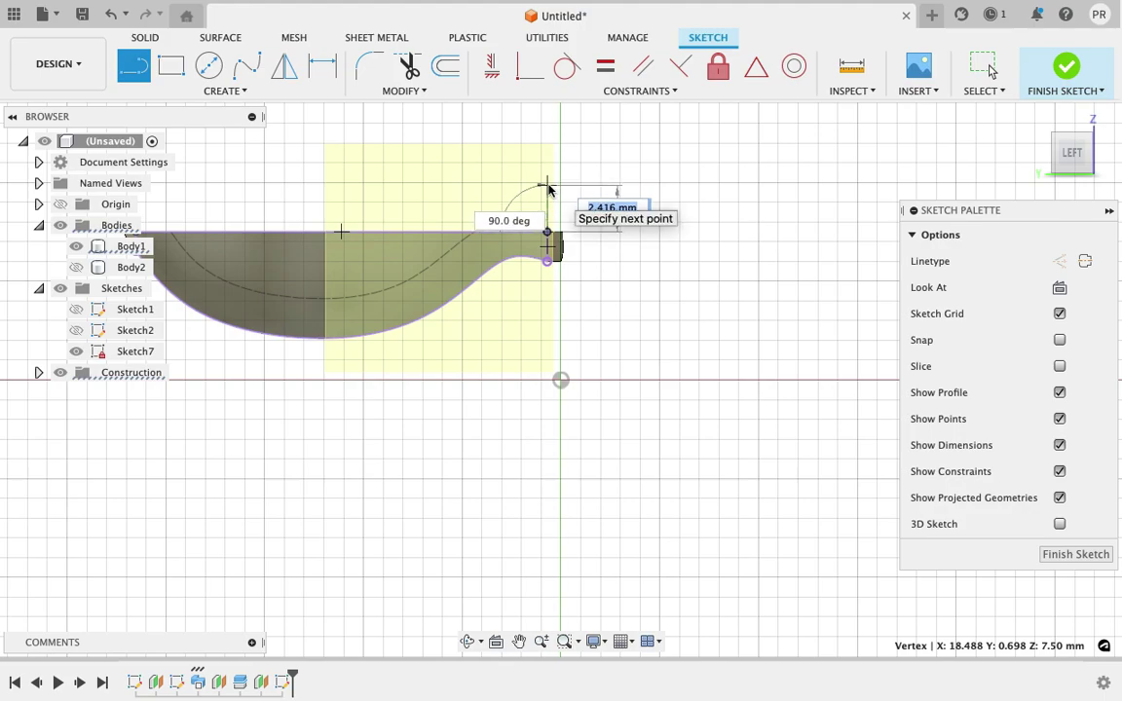
click(548, 187)
drag(547, 186, 653, 355)
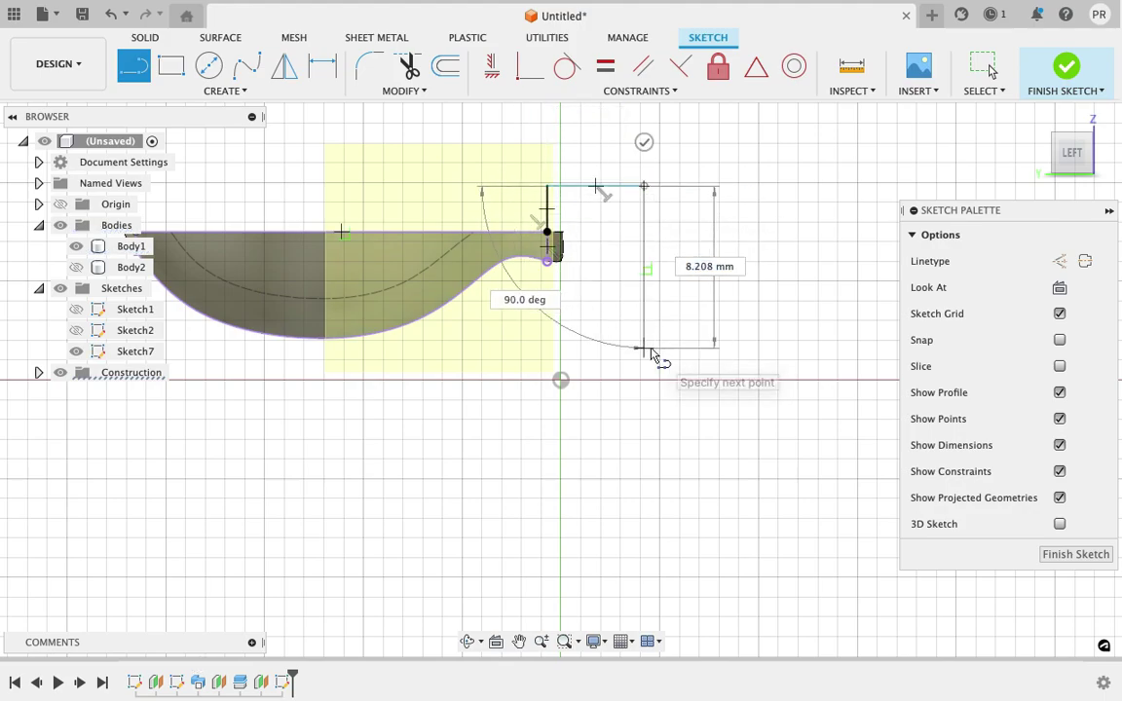
click(645, 347)
click(513, 347)
click(547, 261)
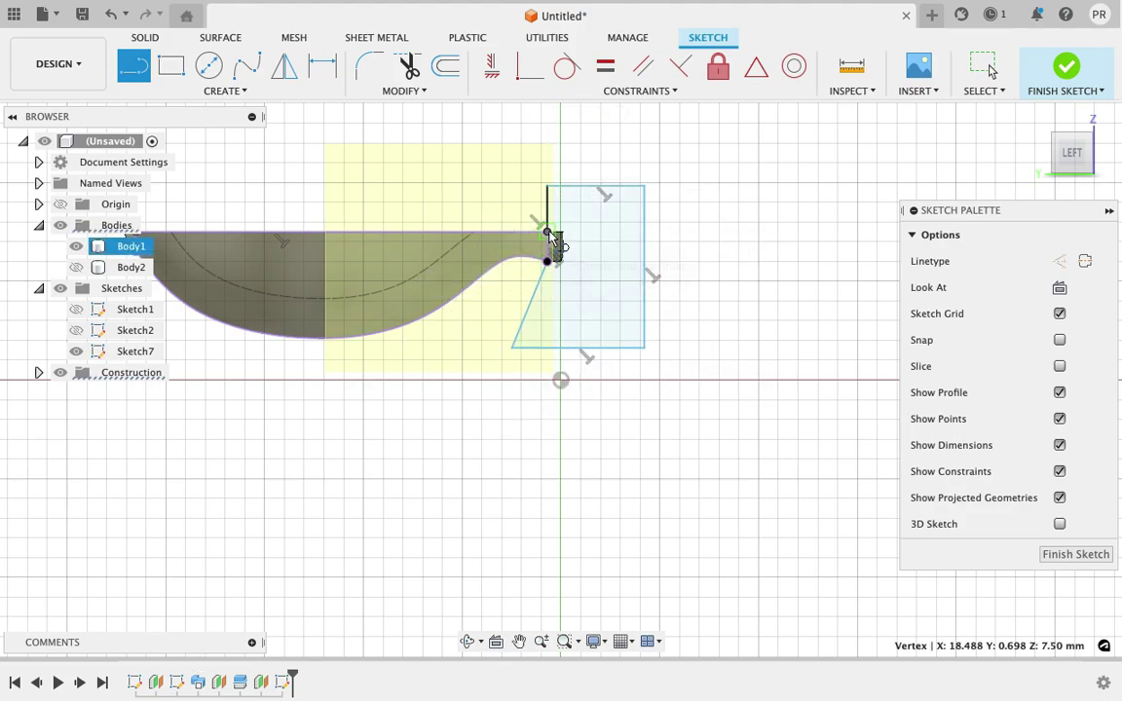
click(547, 233)
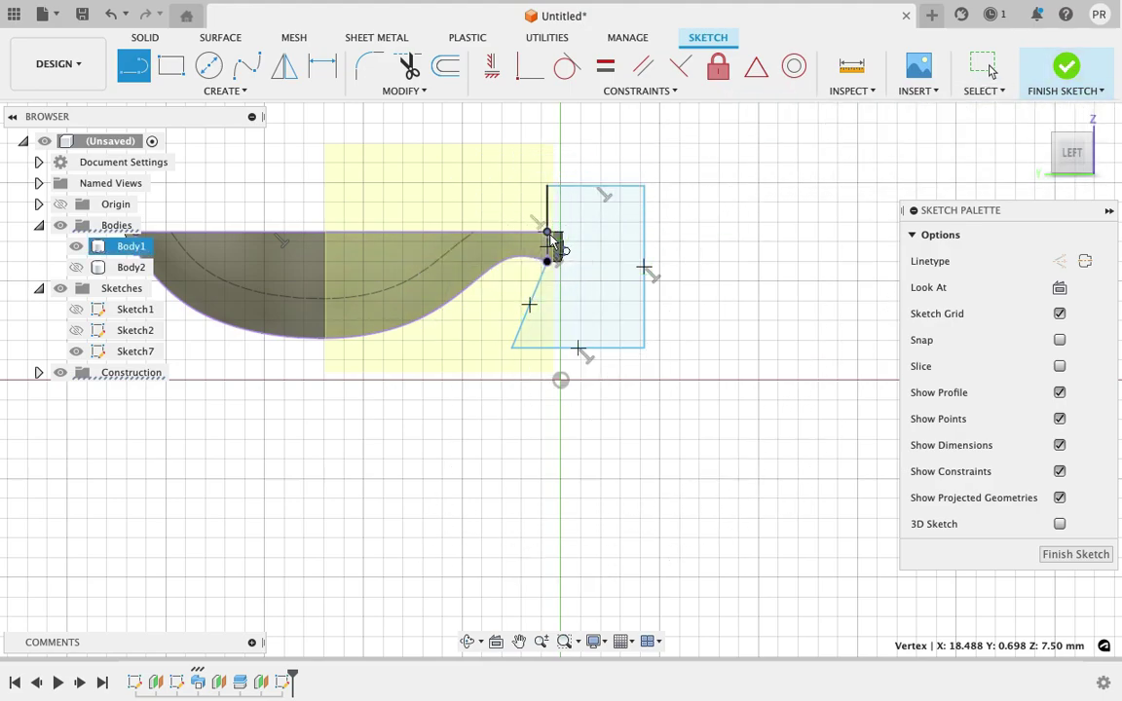
key(Escape)
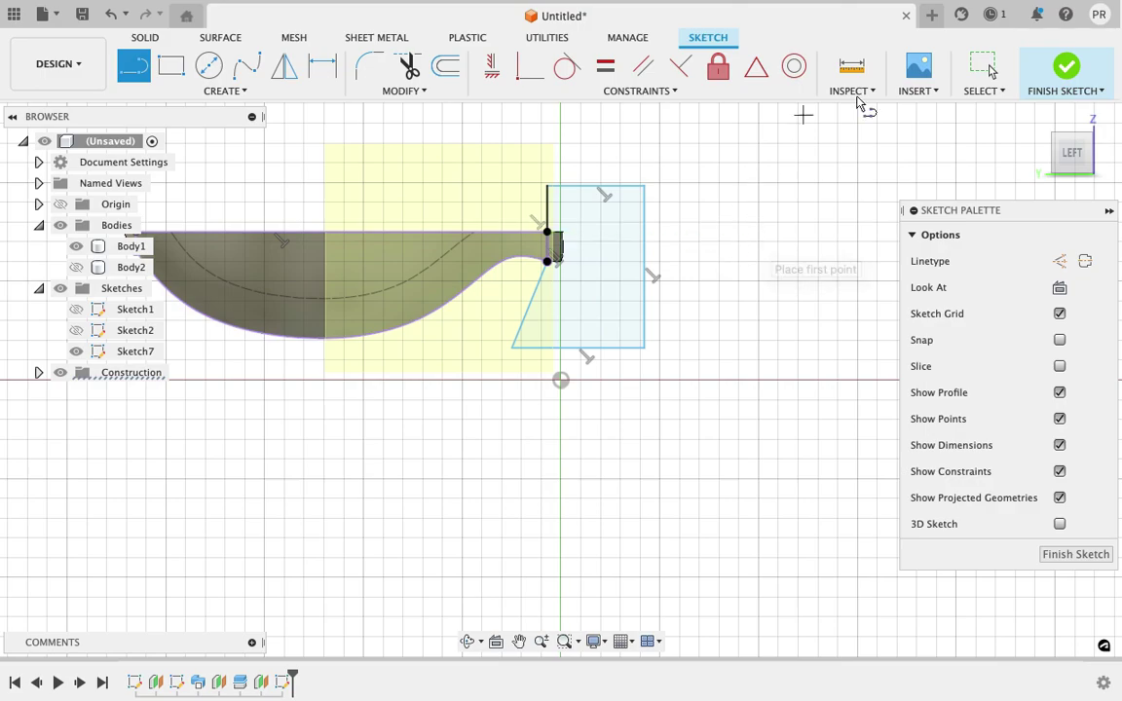
click(1066, 83)
scroll(626, 282, down, 2)
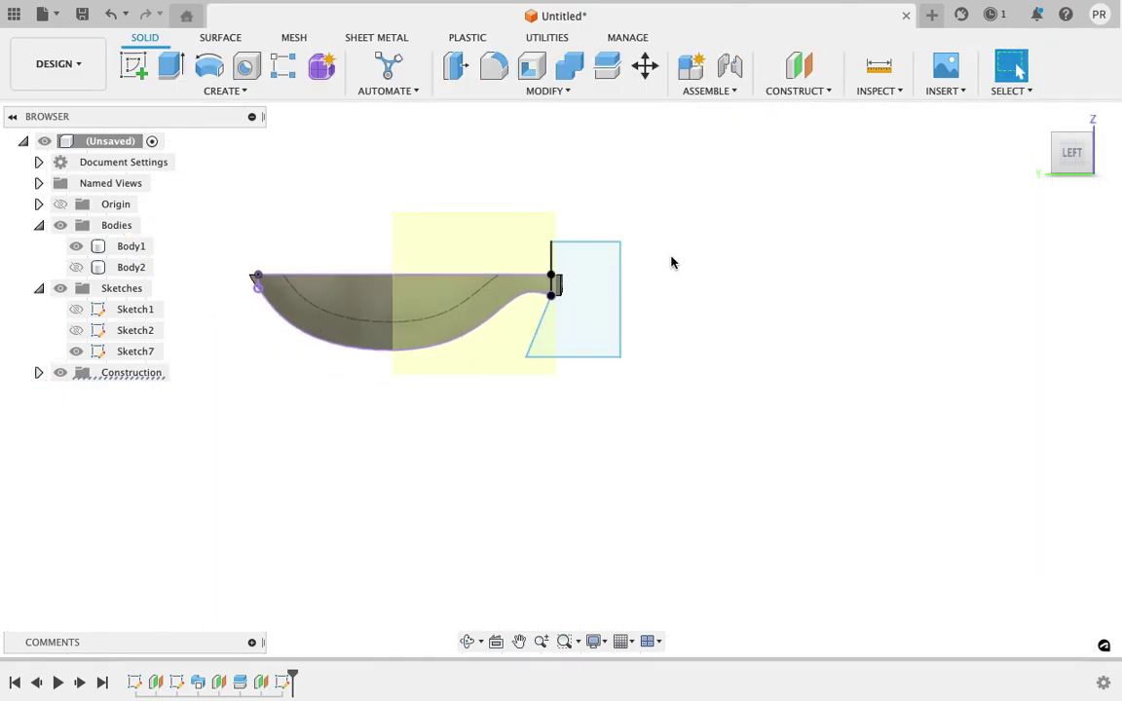
Step: Extrude the new profile as a 42 mm cut
click(454, 68)
click(591, 284)
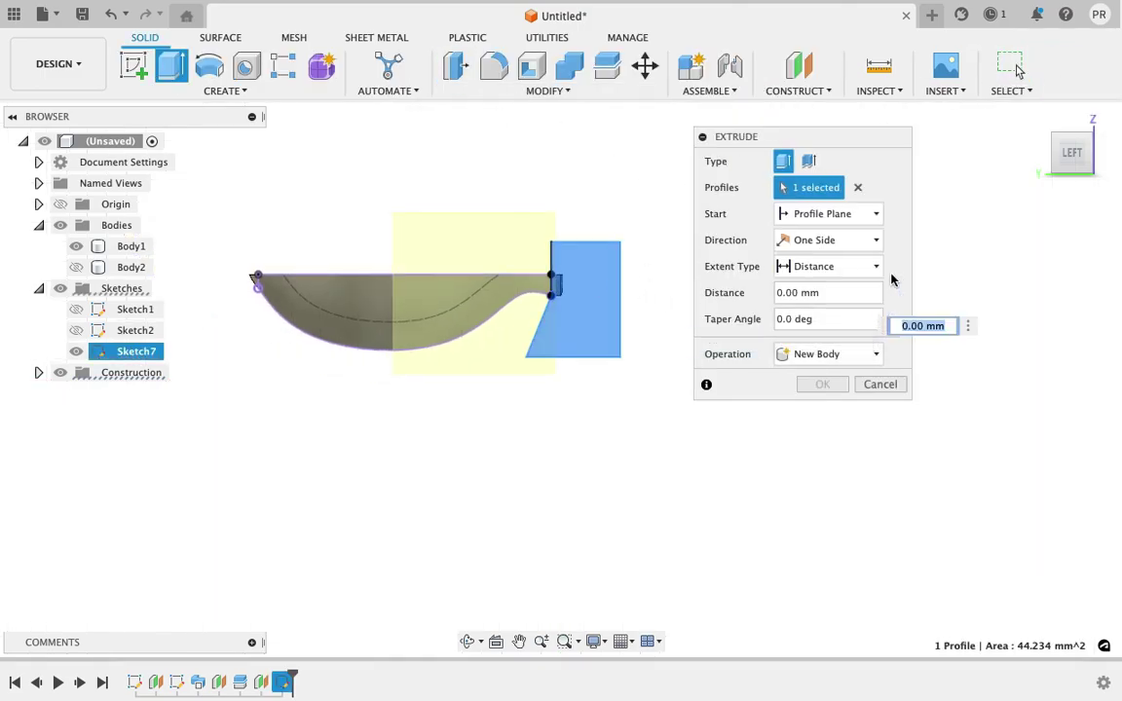
click(832, 354)
click(805, 394)
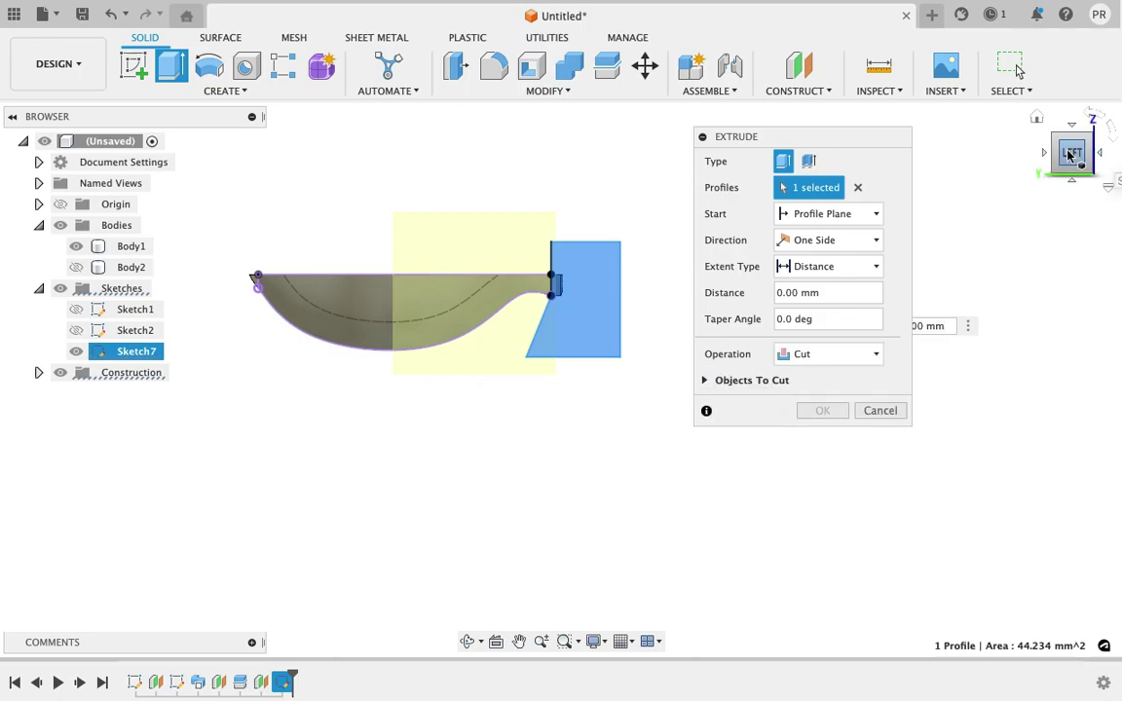
drag(1069, 156, 782, 255)
drag(577, 297, 702, 162)
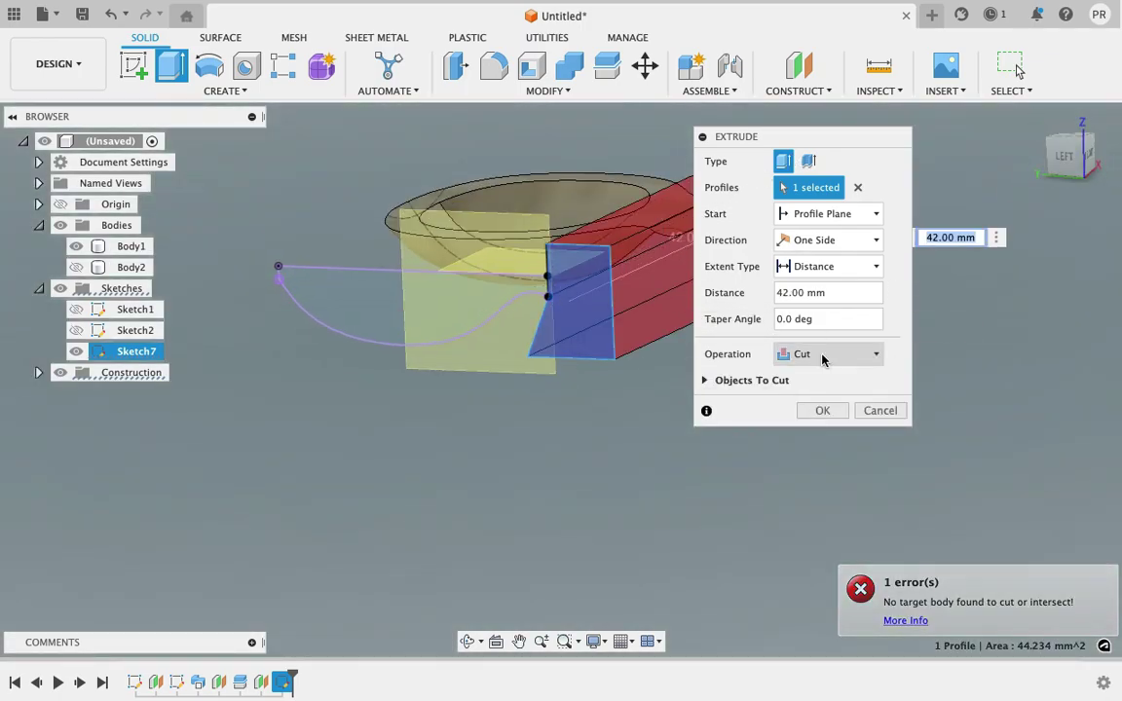
click(822, 410)
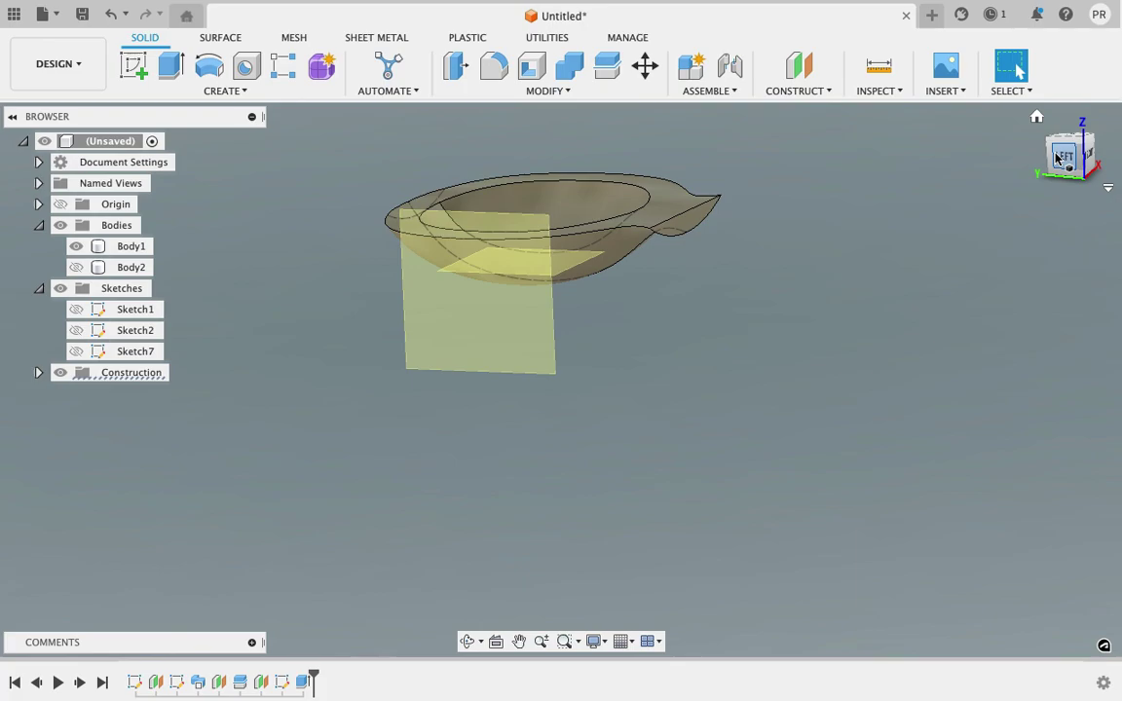
drag(1064, 151, 805, 300)
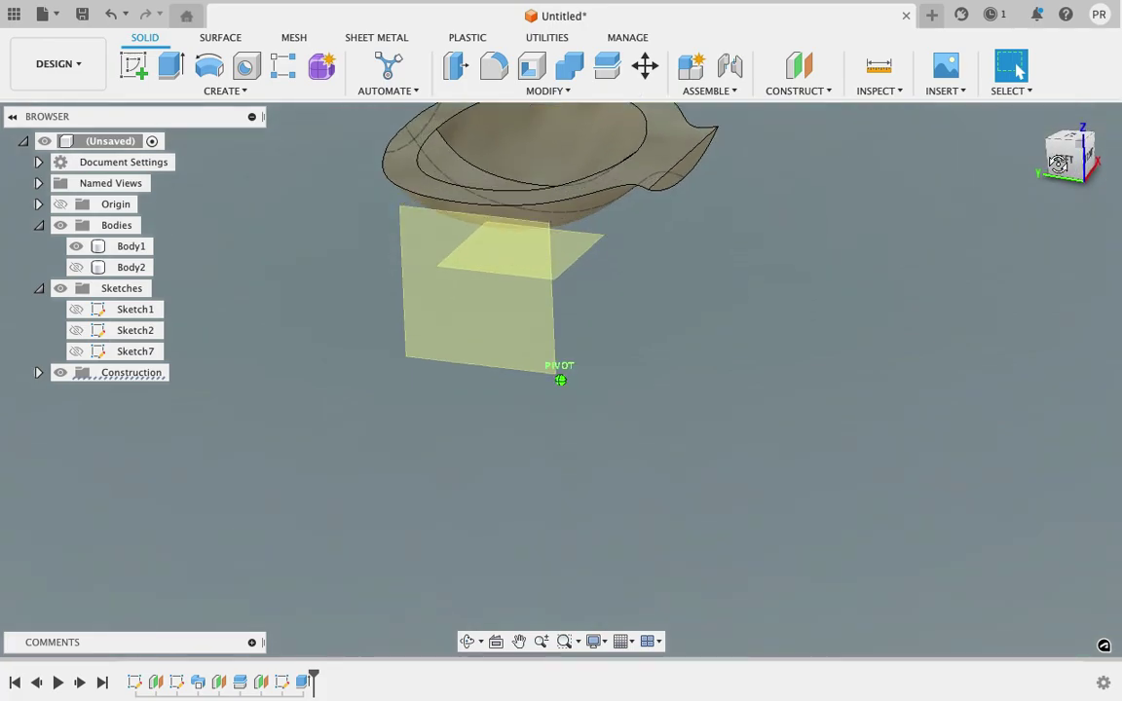
Step: Fillet four bowl rim edges with a 0.40 mm radius
click(494, 65)
click(480, 244)
click(466, 241)
click(468, 282)
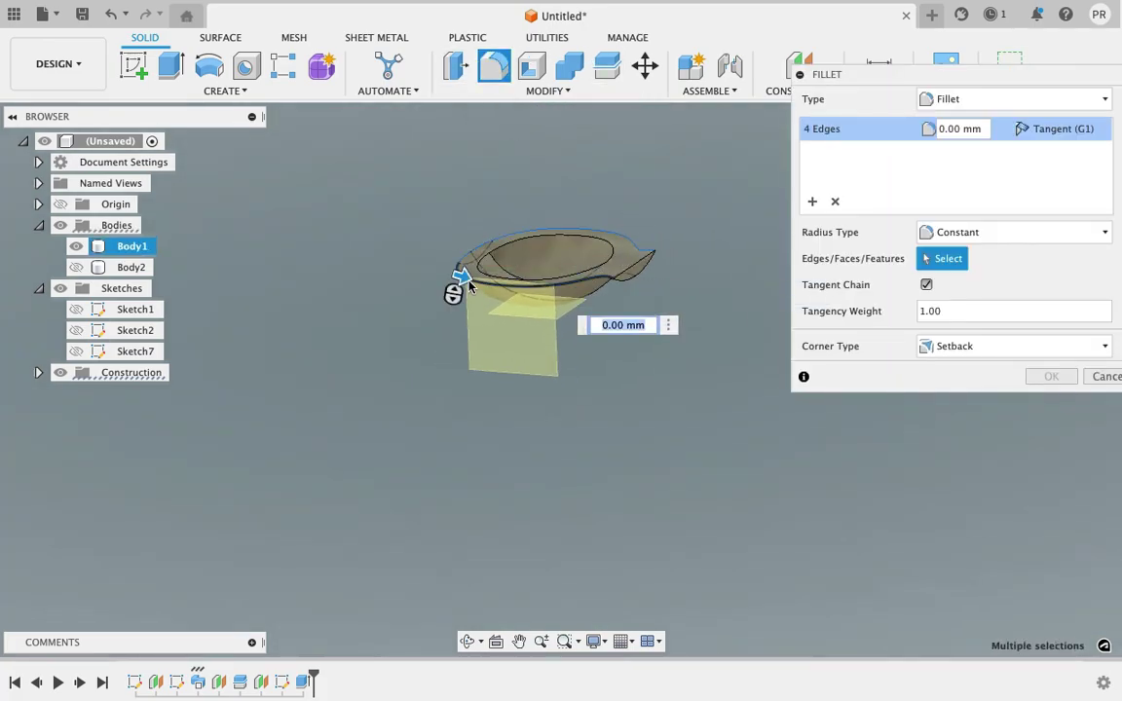
click(952, 128)
text(0.4)
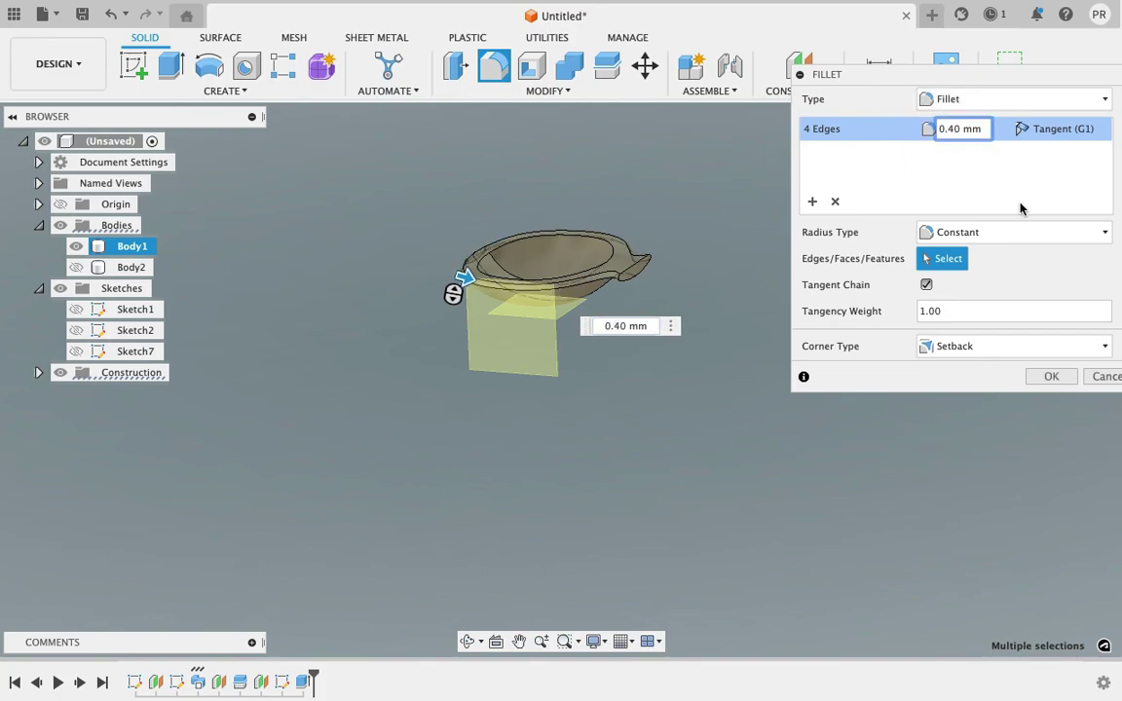
click(1051, 376)
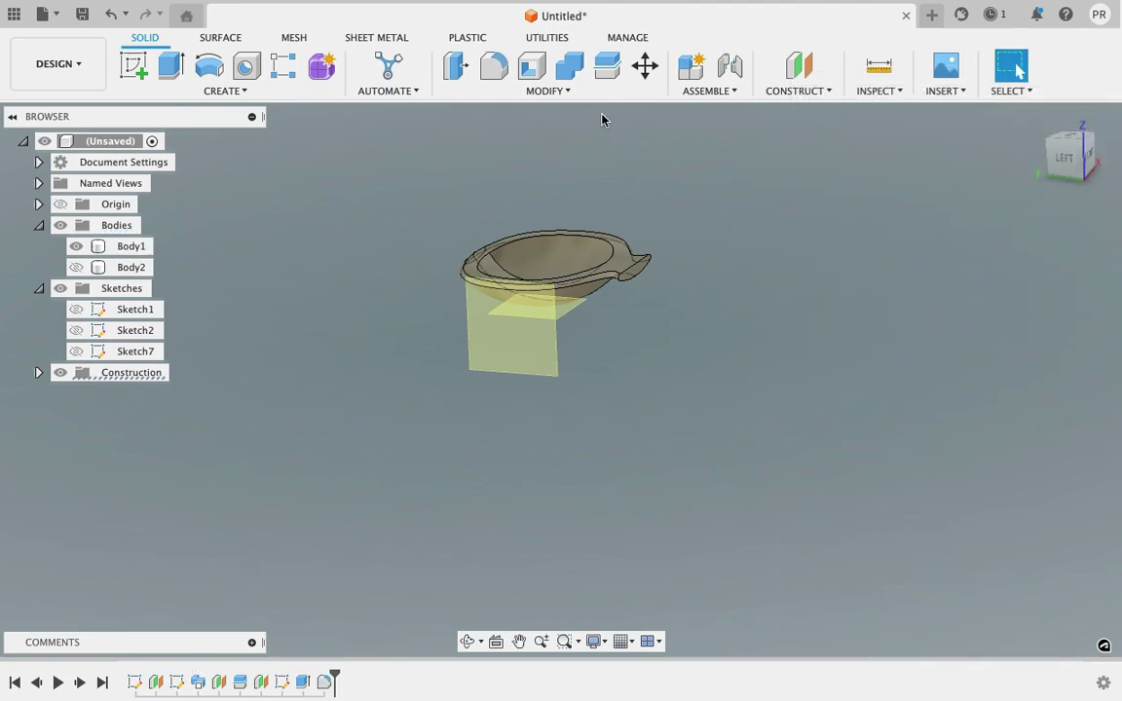
Step: Fillet two more rim edges with a 1.70 mm radius
key(f)
click(540, 238)
click(959, 128)
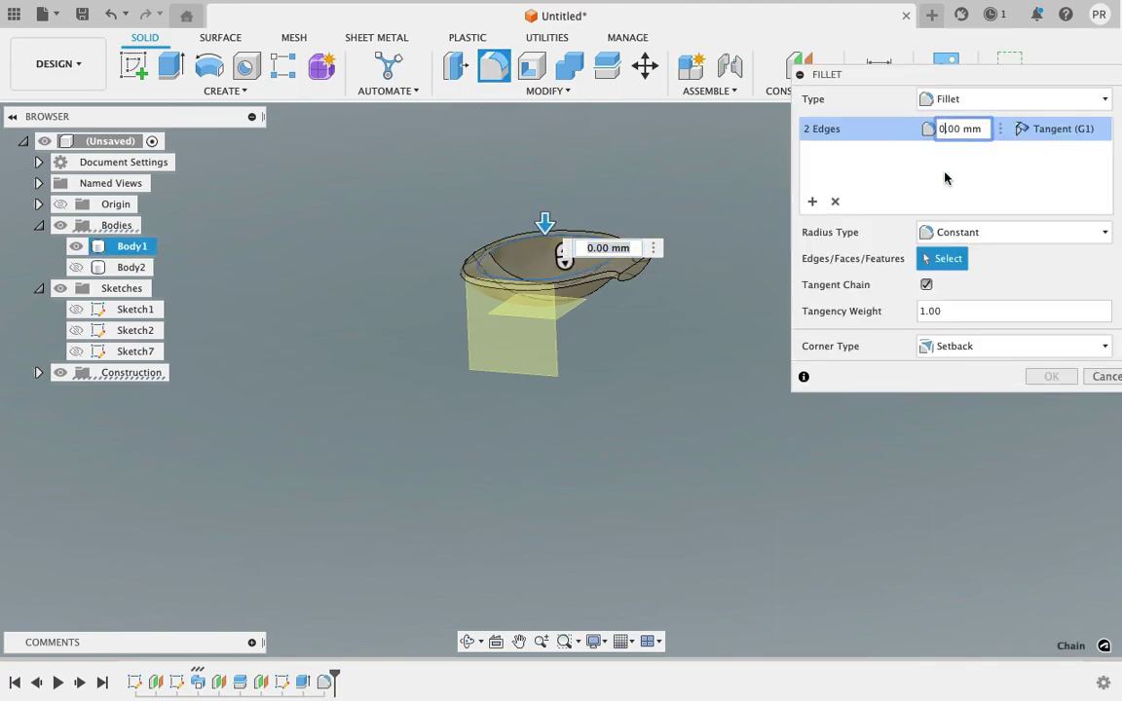
text(1)
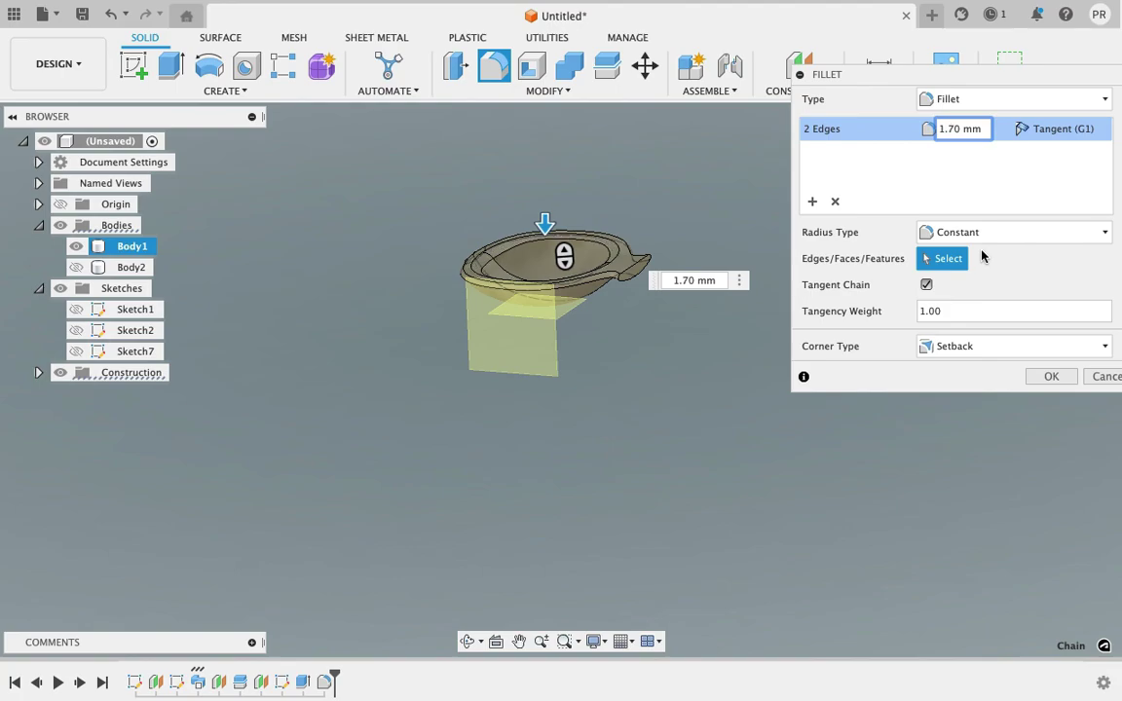
click(1035, 377)
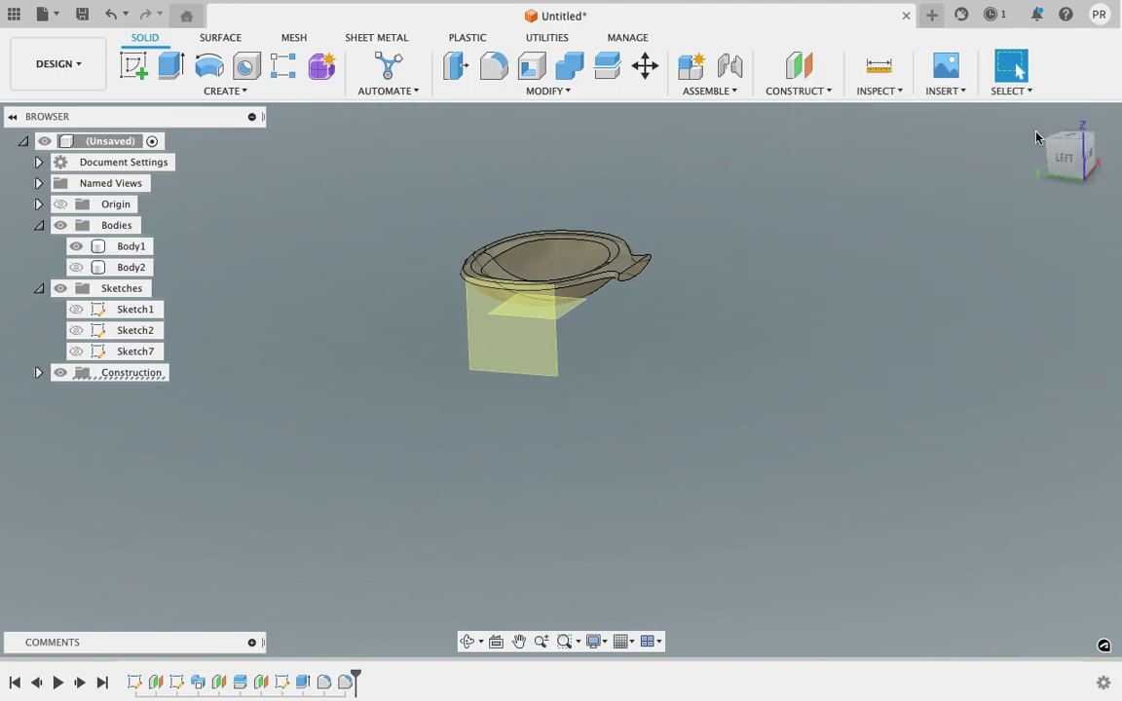
Step: Start a sketch on the bowl's face and draw a vertical centre line down it
click(1079, 170)
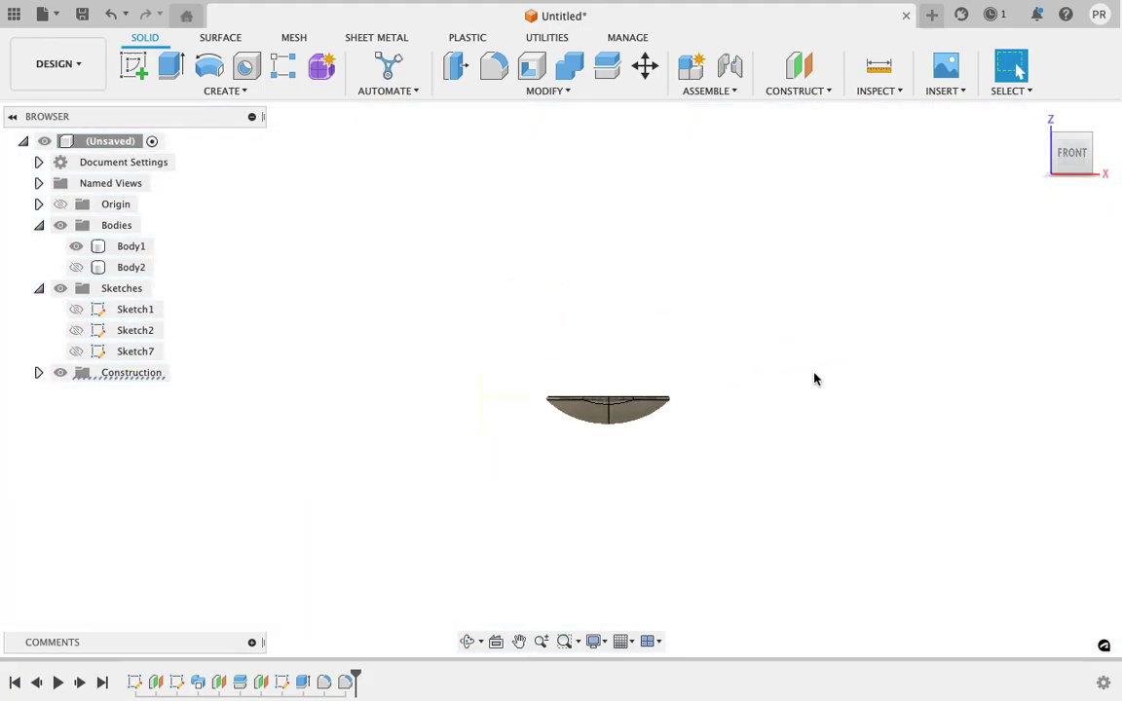
scroll(621, 431, up, 3)
click(134, 65)
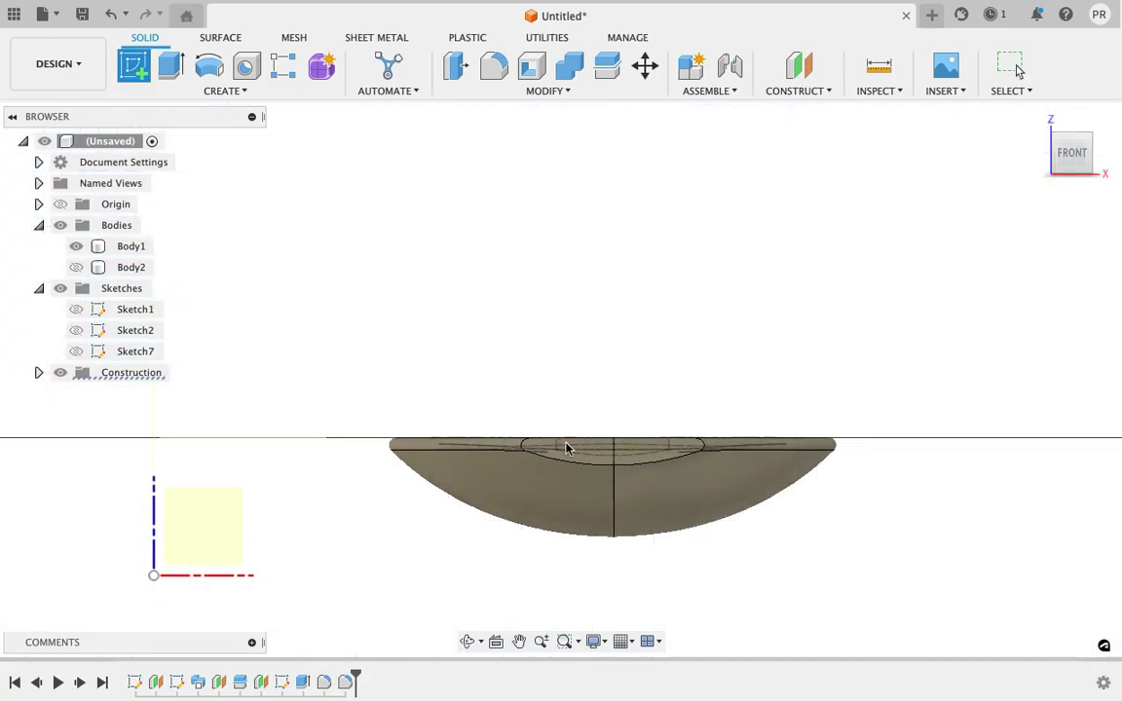
click(584, 459)
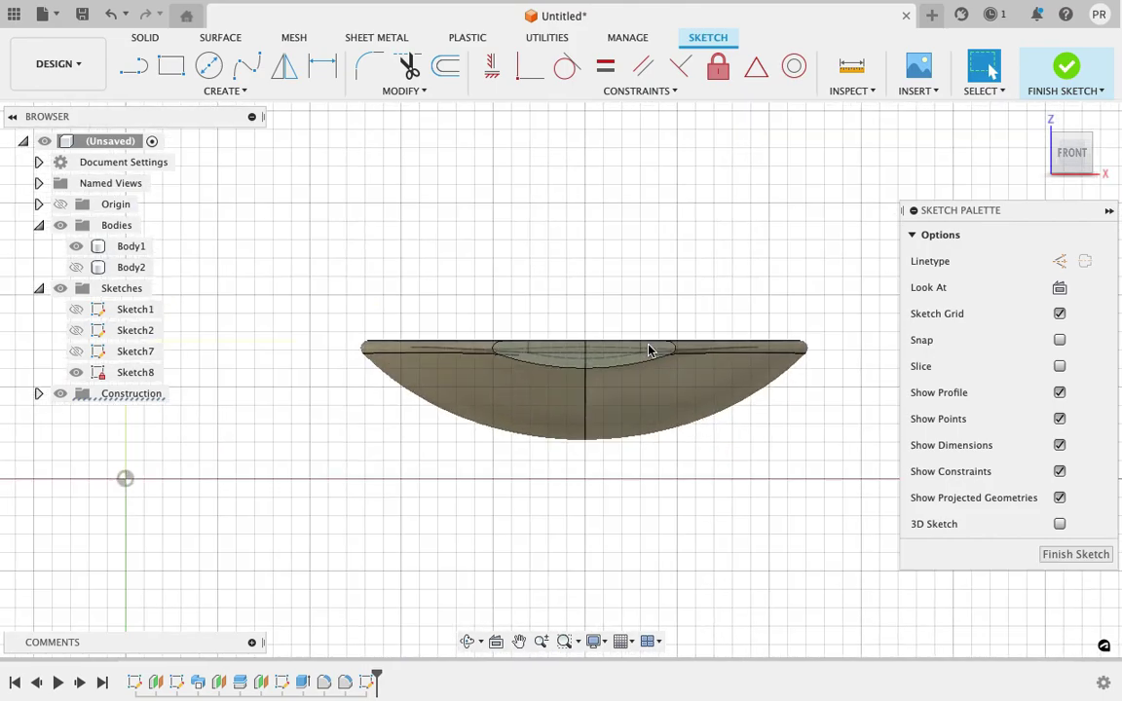
scroll(649, 350, up, 2)
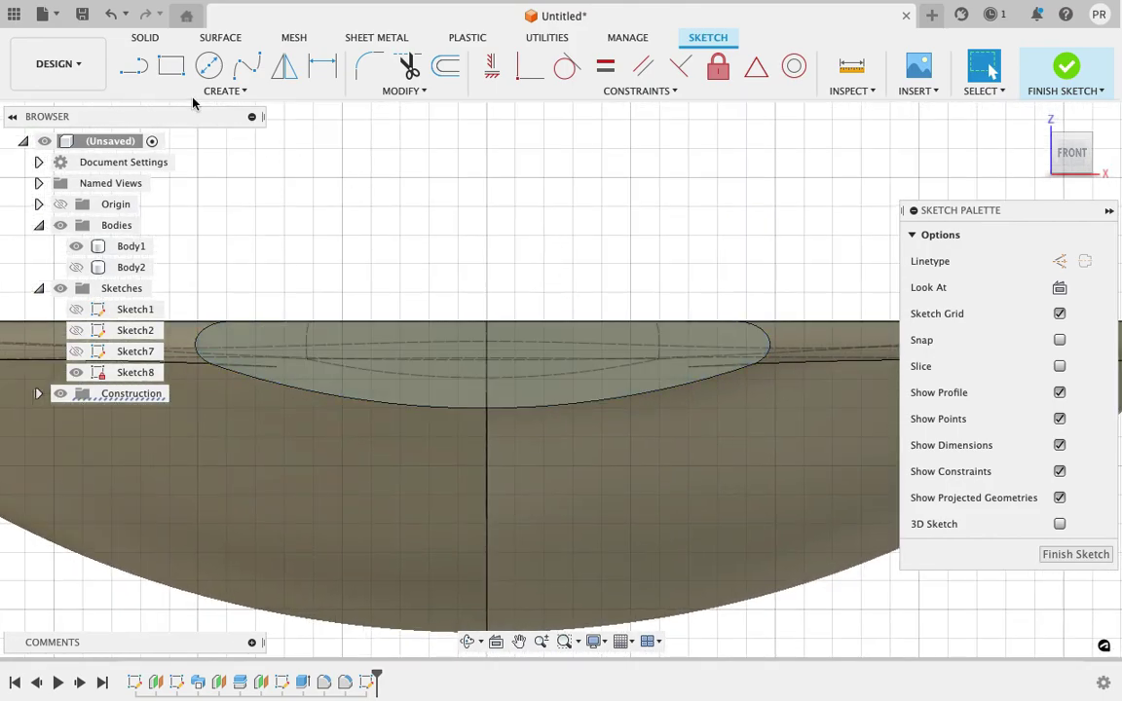
click(134, 65)
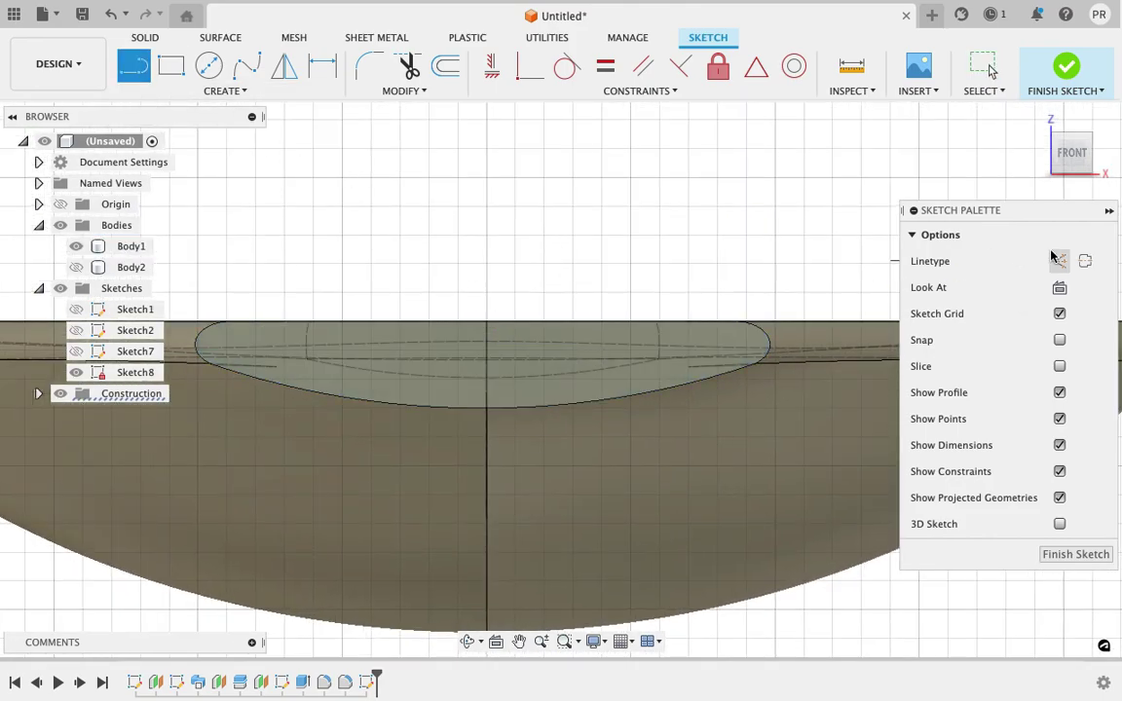
click(487, 322)
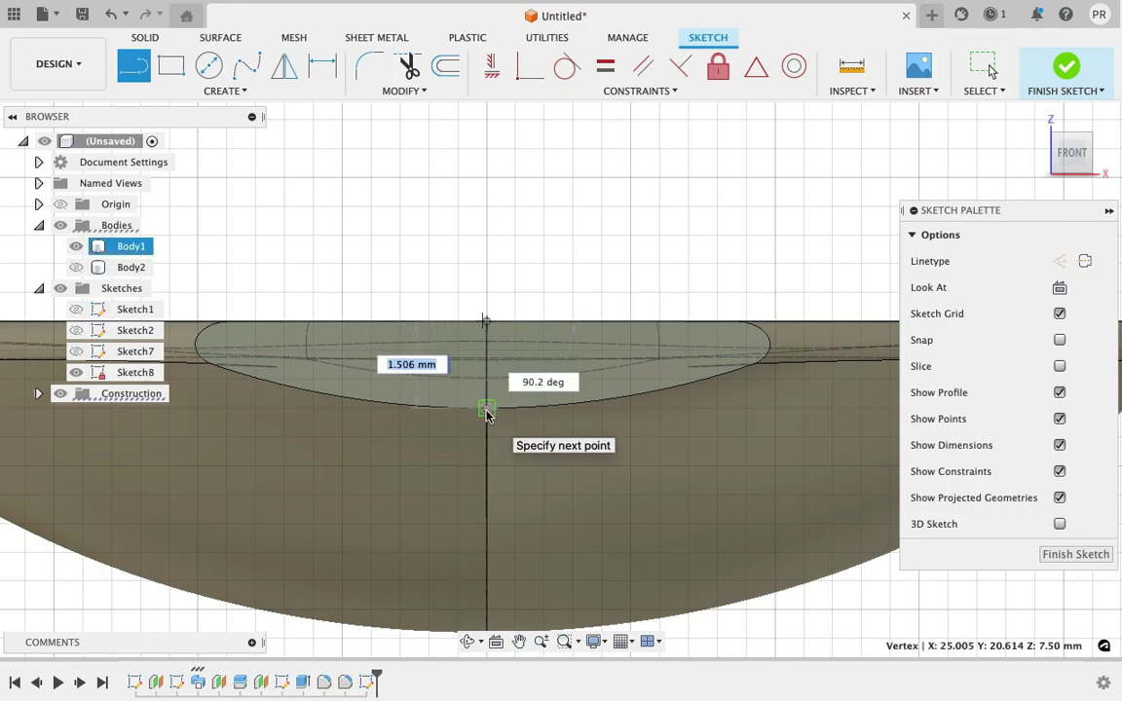
click(487, 407)
Step: Dimension the centre line as a driven 1.506 mm height
click(487, 322)
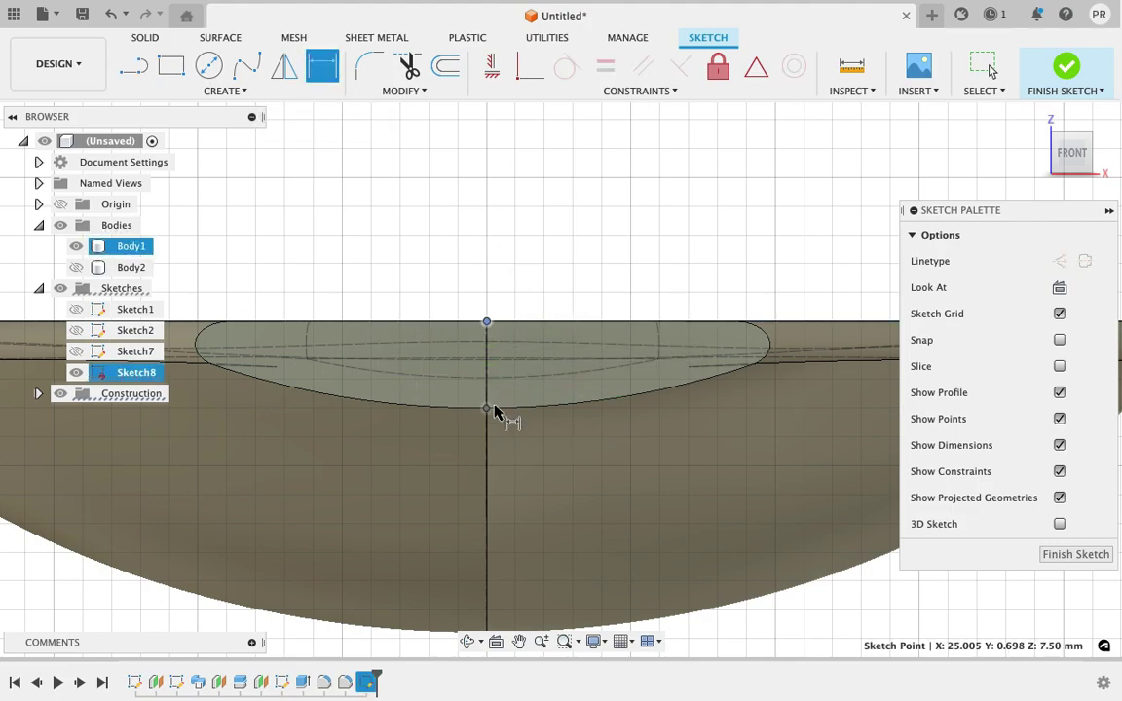
click(560, 385)
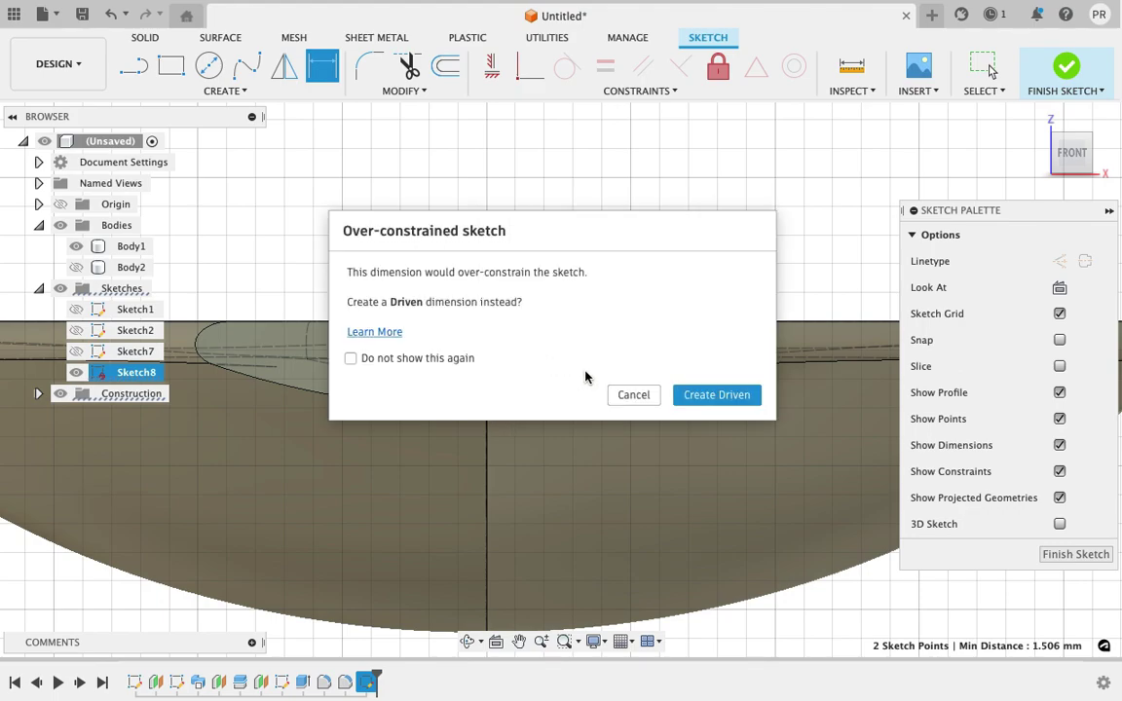
click(716, 395)
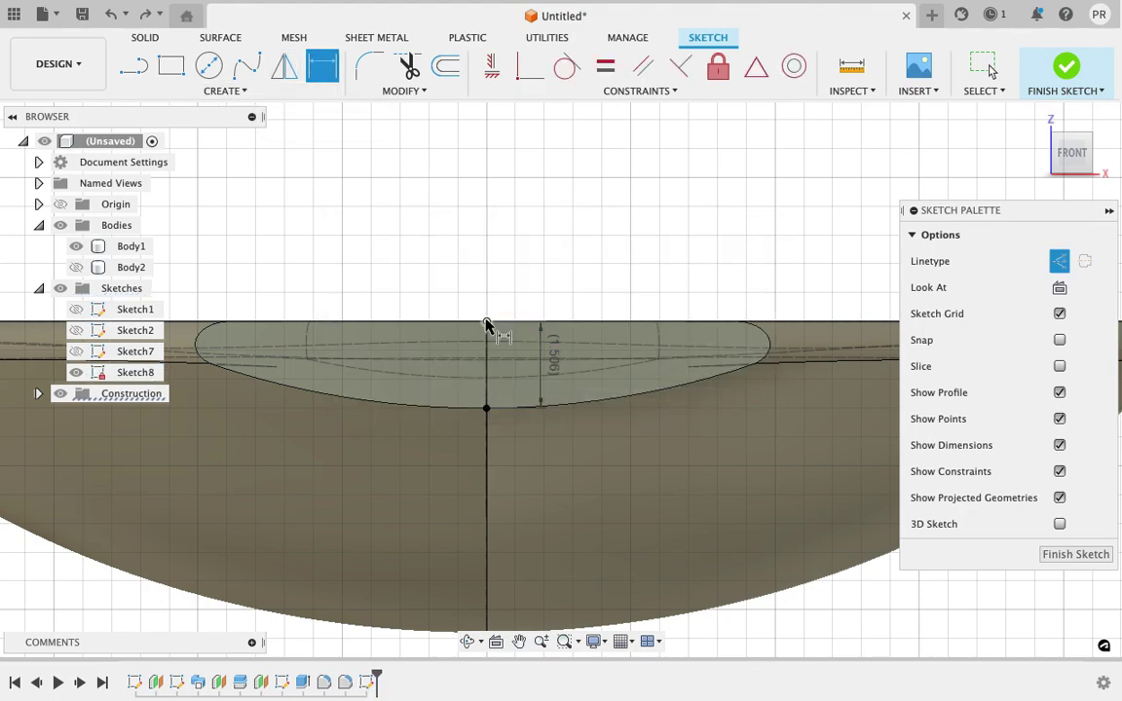
key(Escape)
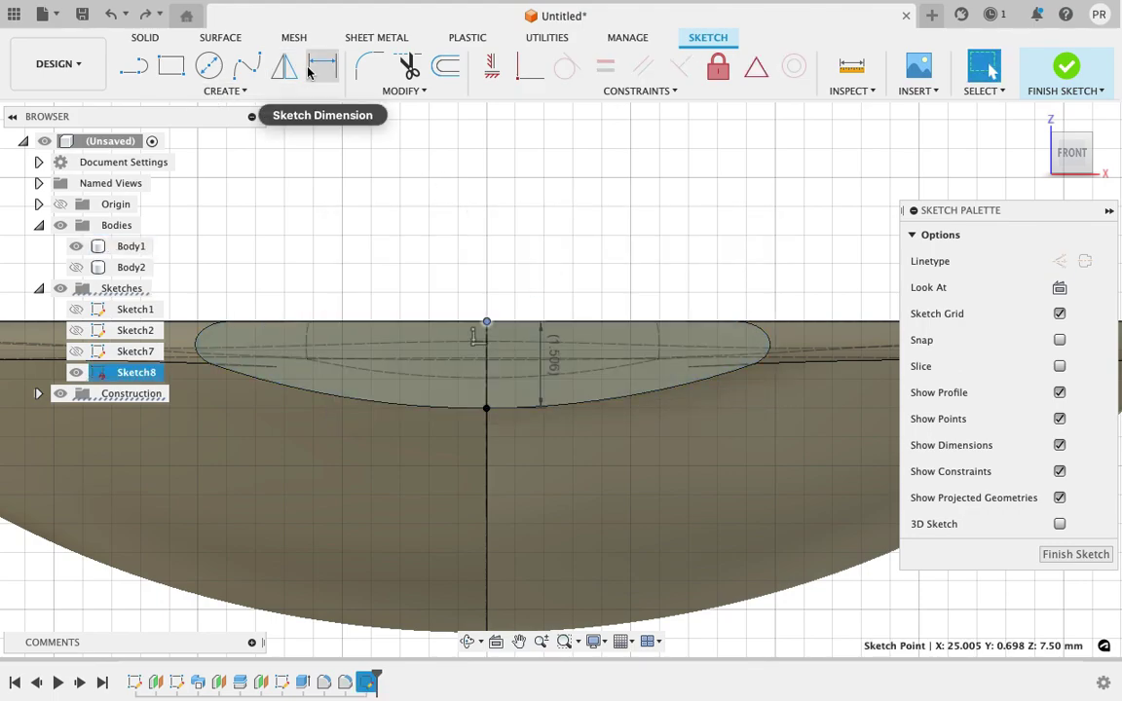
Step: Place a point on the centre line and finish the sketch
click(225, 91)
click(146, 276)
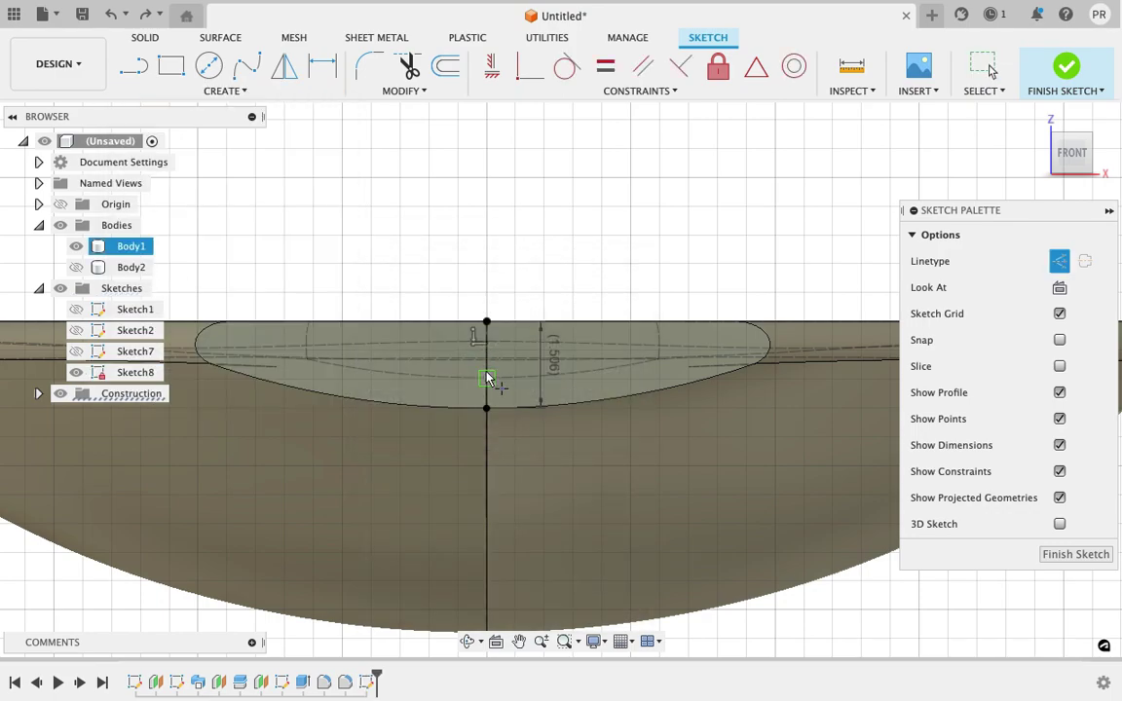
key(Escape)
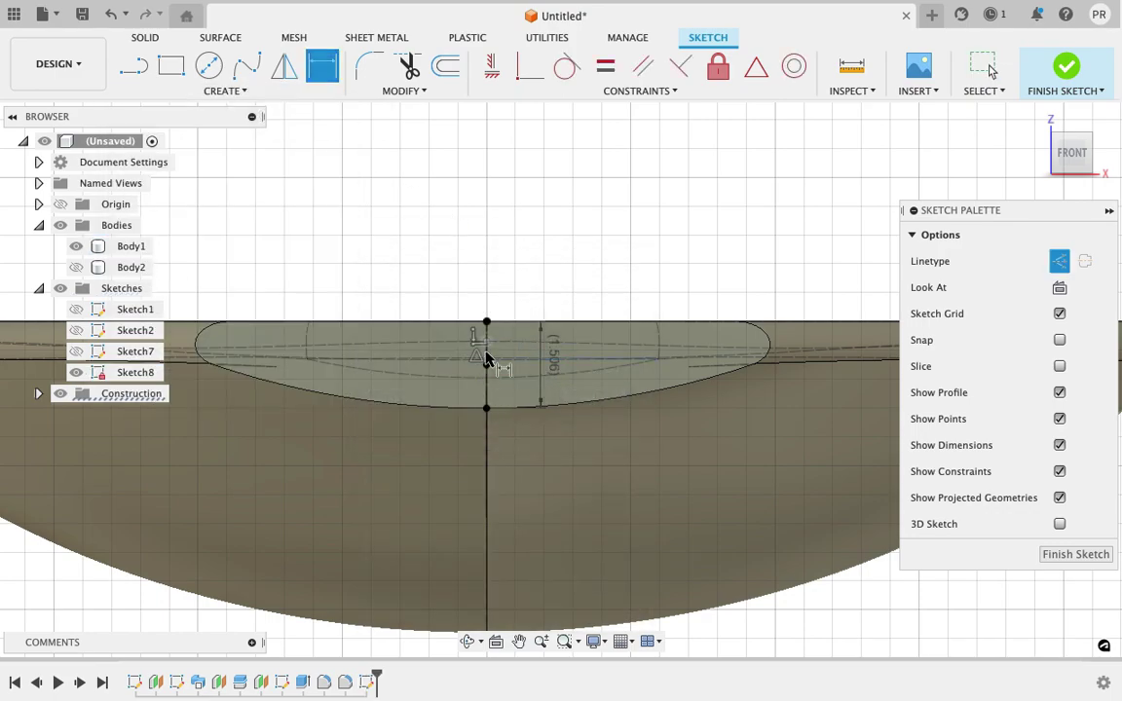
click(486, 364)
click(487, 323)
drag(1075, 151, 1076, 156)
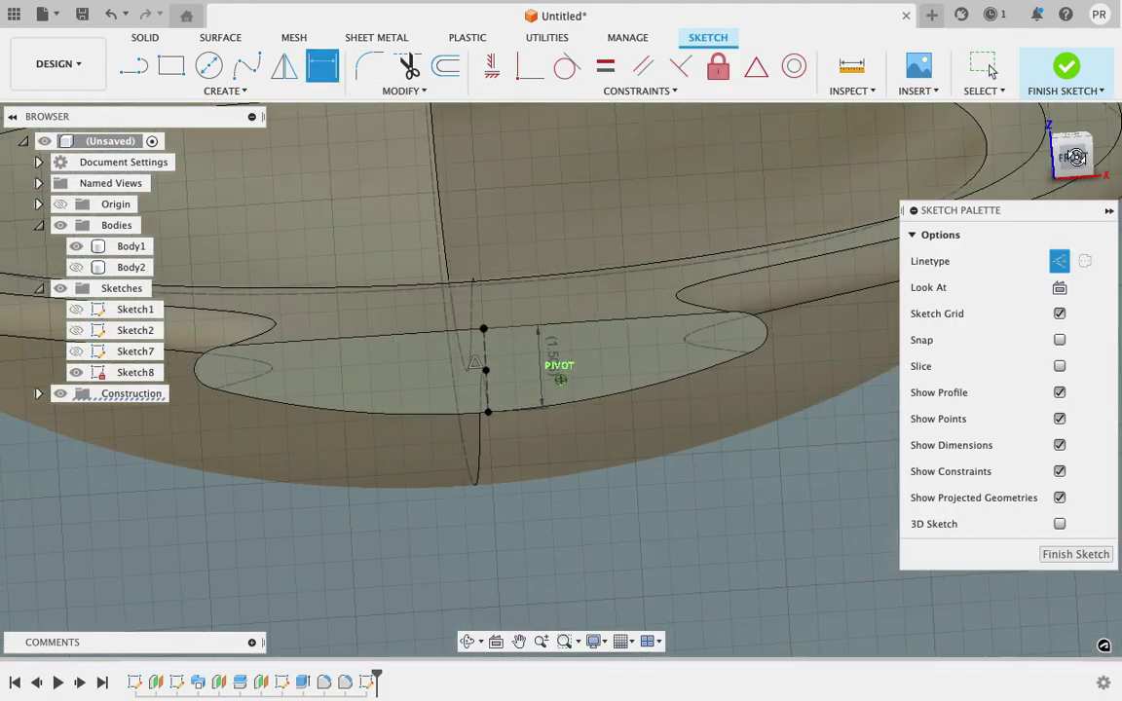
shift+middle_drag(1076, 156, 990, 71)
click(1066, 66)
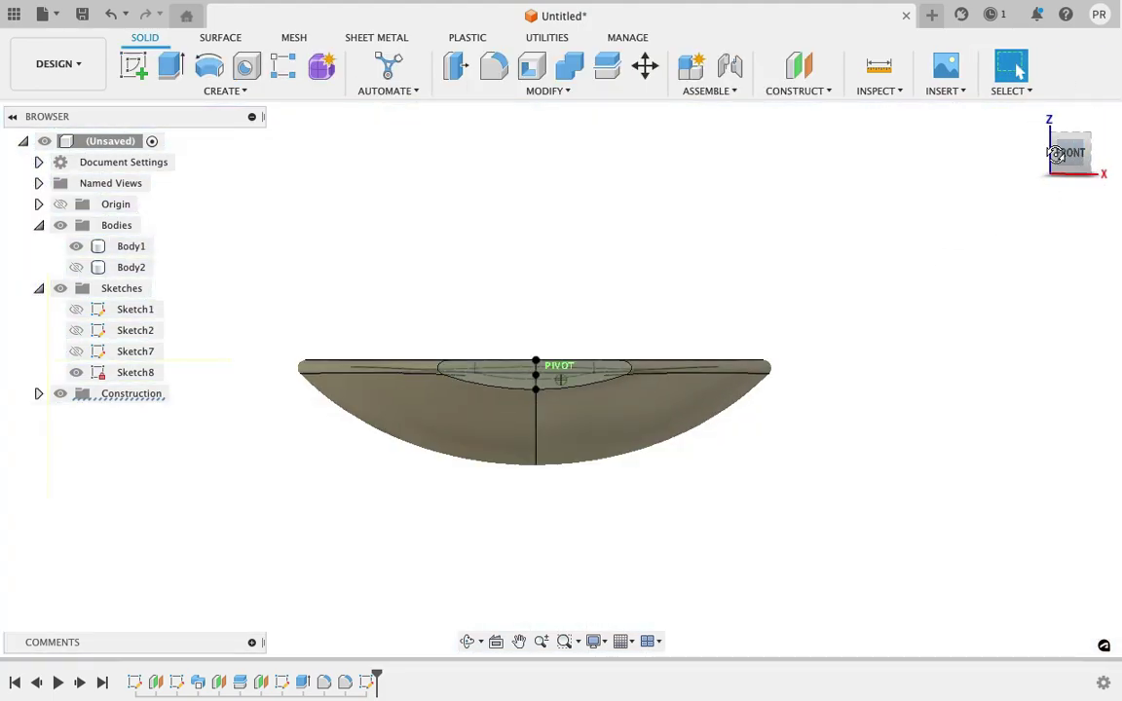
drag(1054, 153, 964, 132)
Step: Offset a construction plane 7 cm (70 mm) from the small profile at the bowl's edge
scroll(836, 348, down, 3)
scroll(836, 347, down, 2)
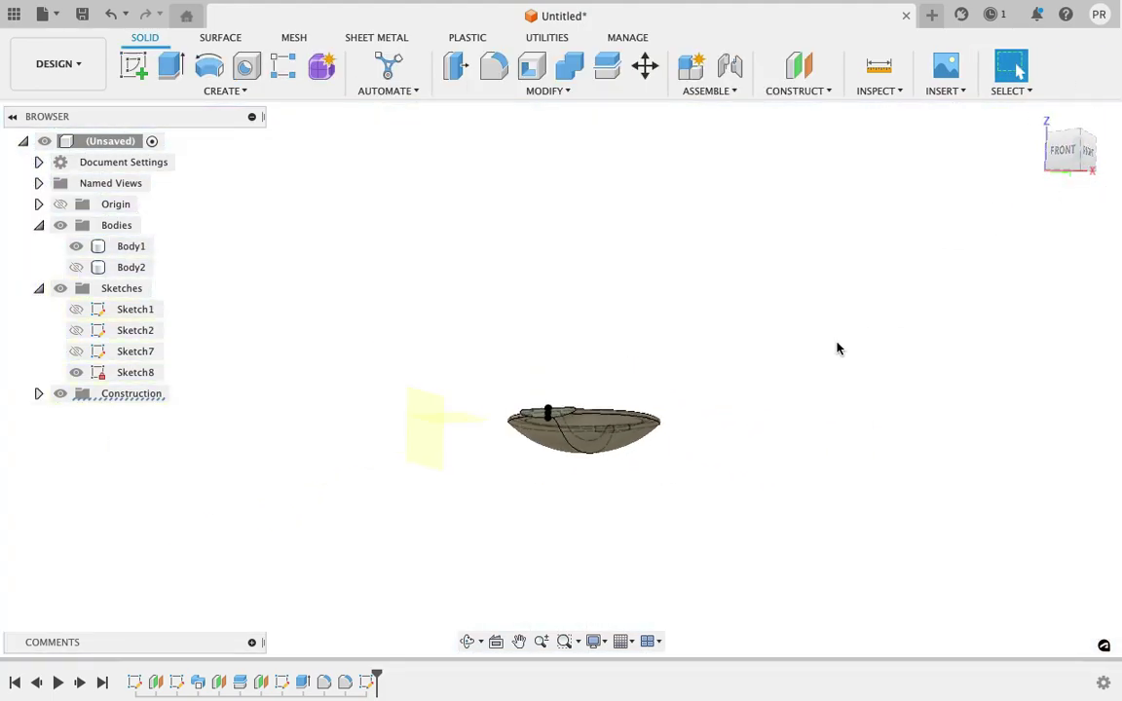
click(1063, 151)
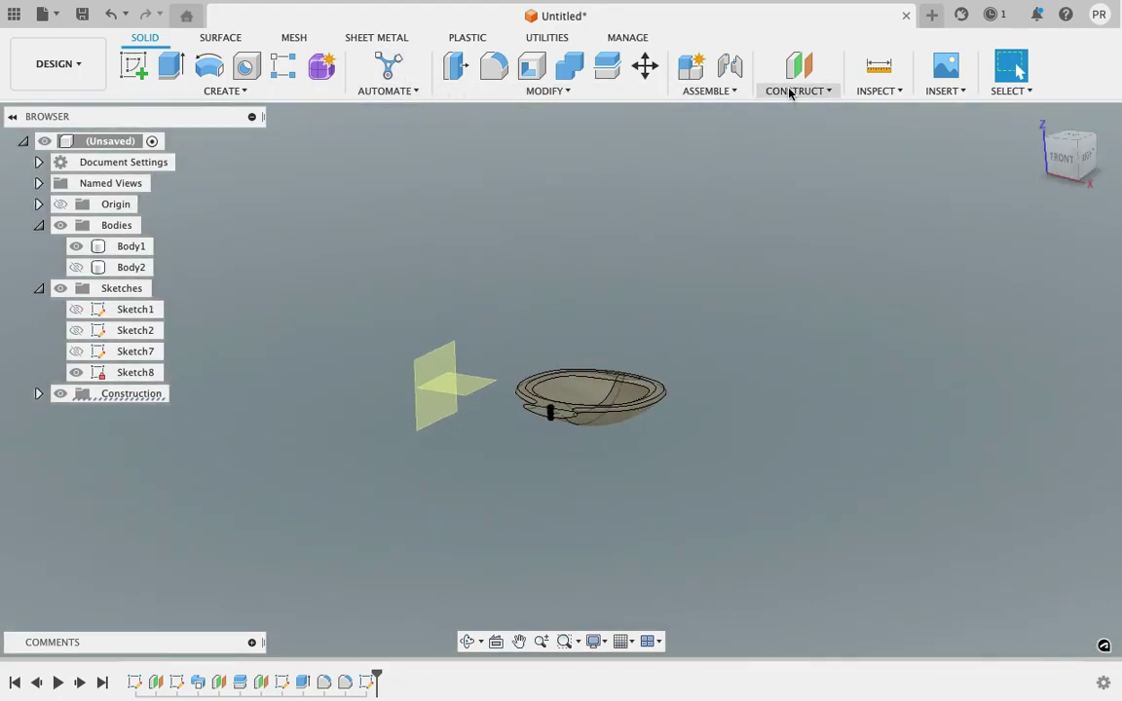
click(789, 93)
click(794, 110)
click(542, 417)
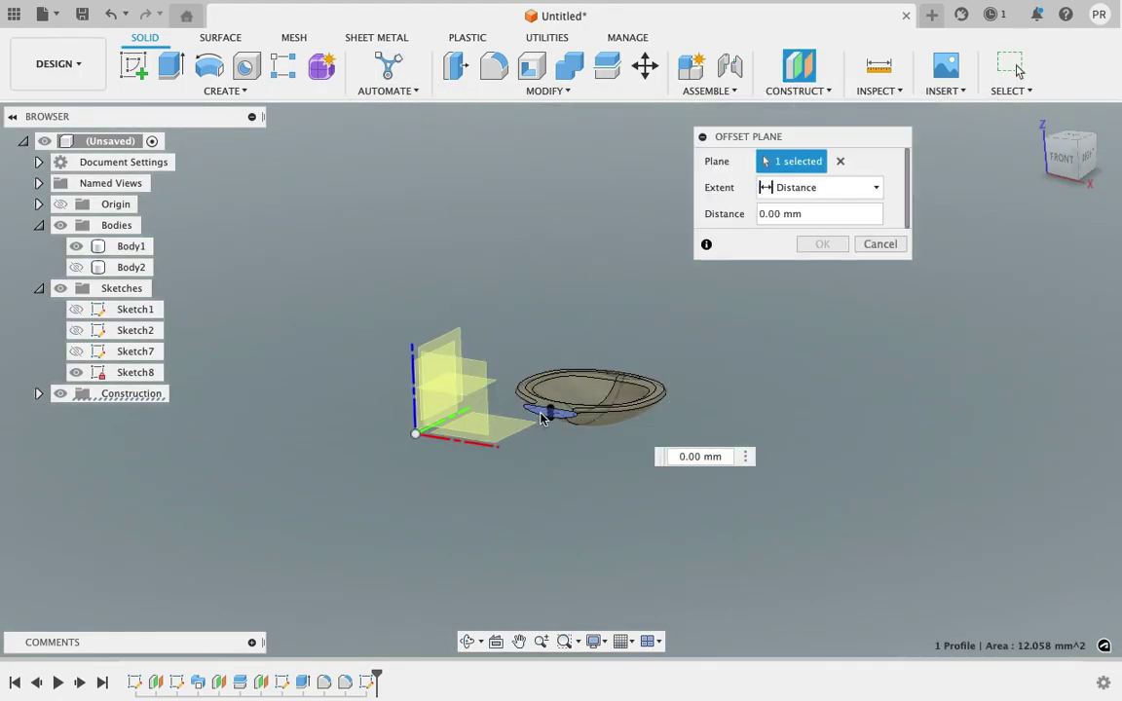
drag(546, 420, 475, 470)
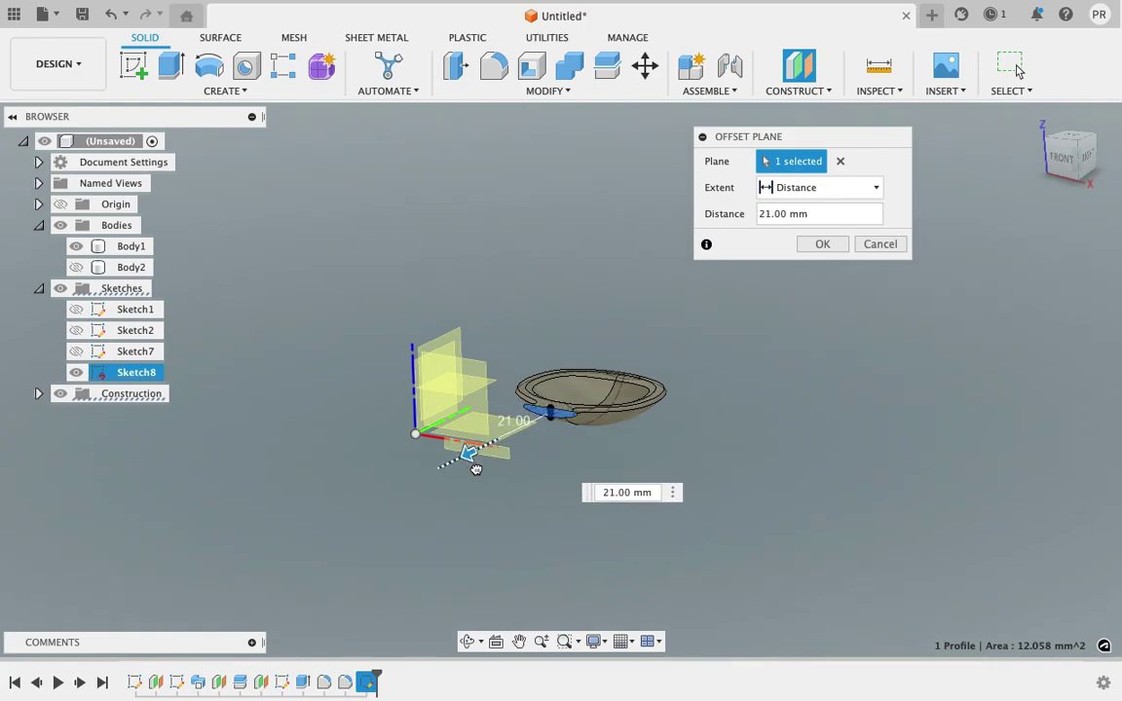
click(794, 213)
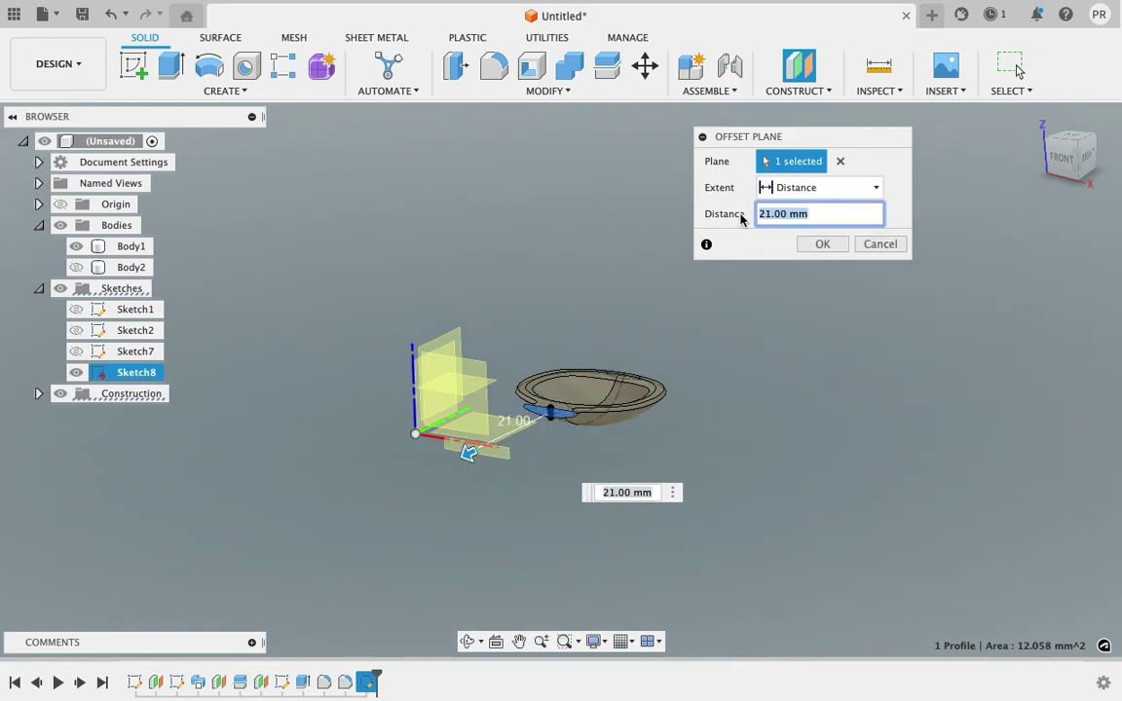
text(7 cm)
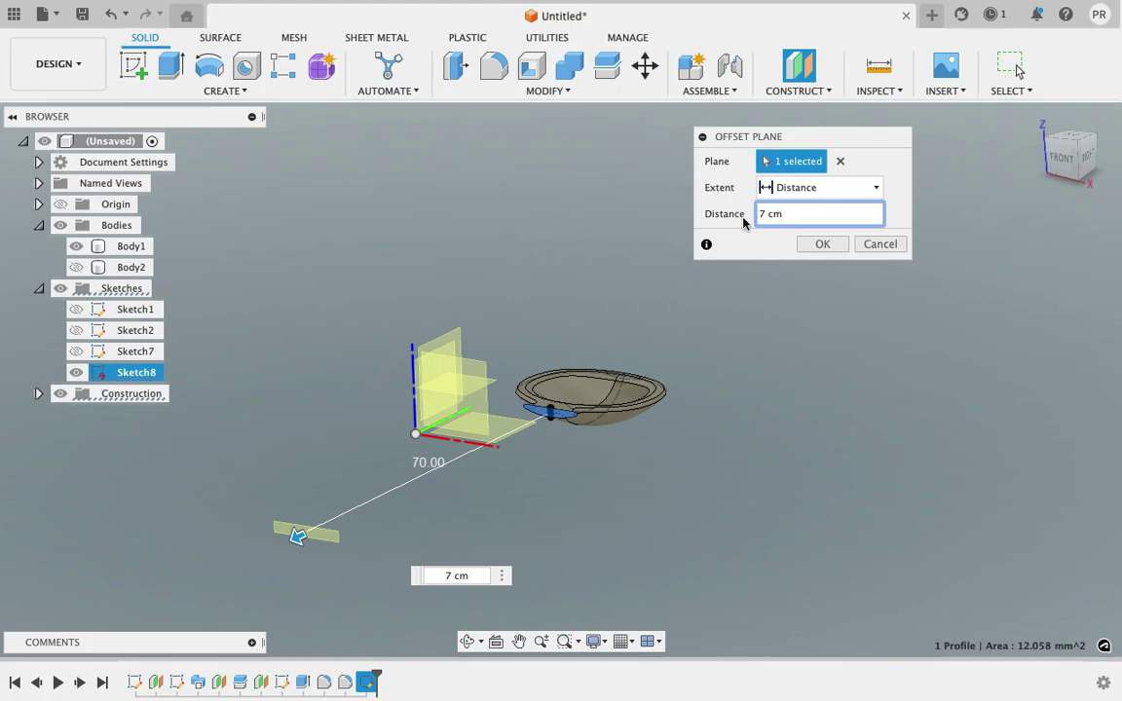
click(820, 245)
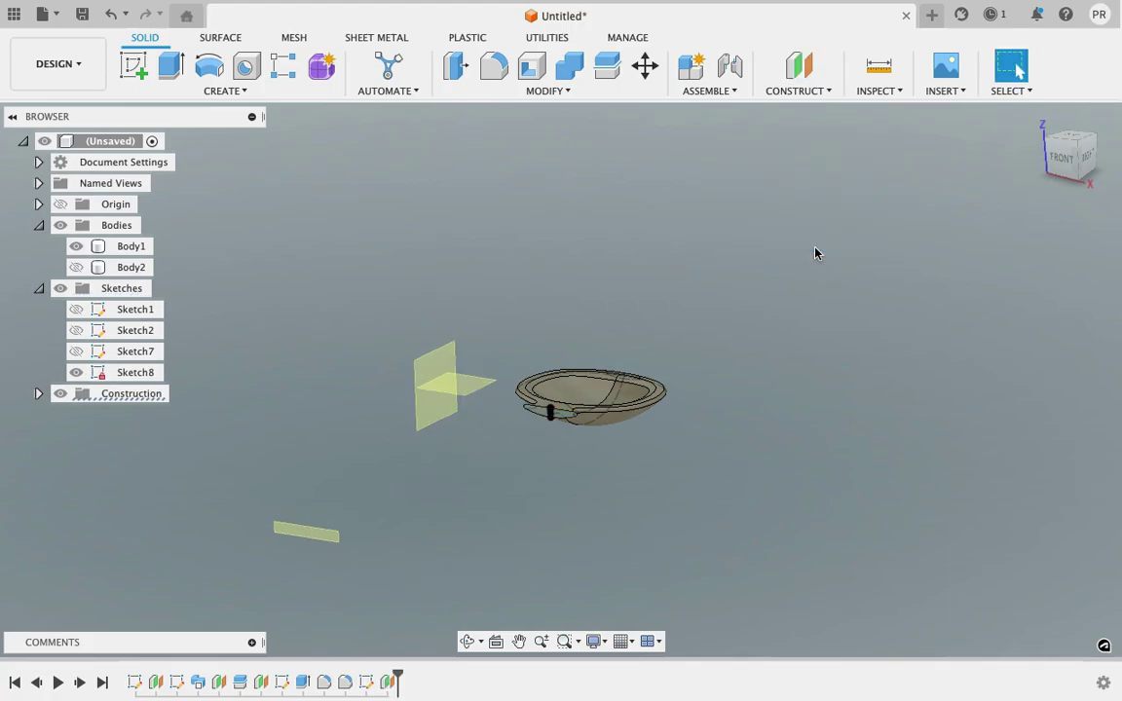
Step: Start a sketch on the new offset plane and project the bowl's centre point into it
click(135, 65)
click(307, 538)
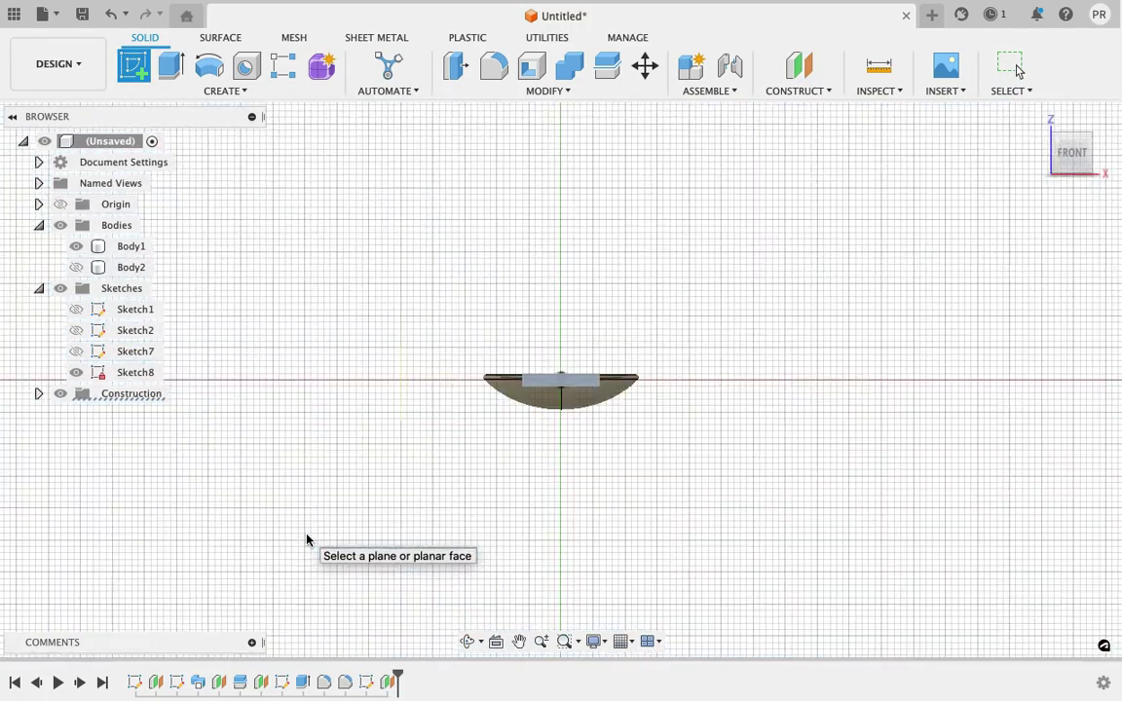
click(226, 90)
mouse_move(172, 370)
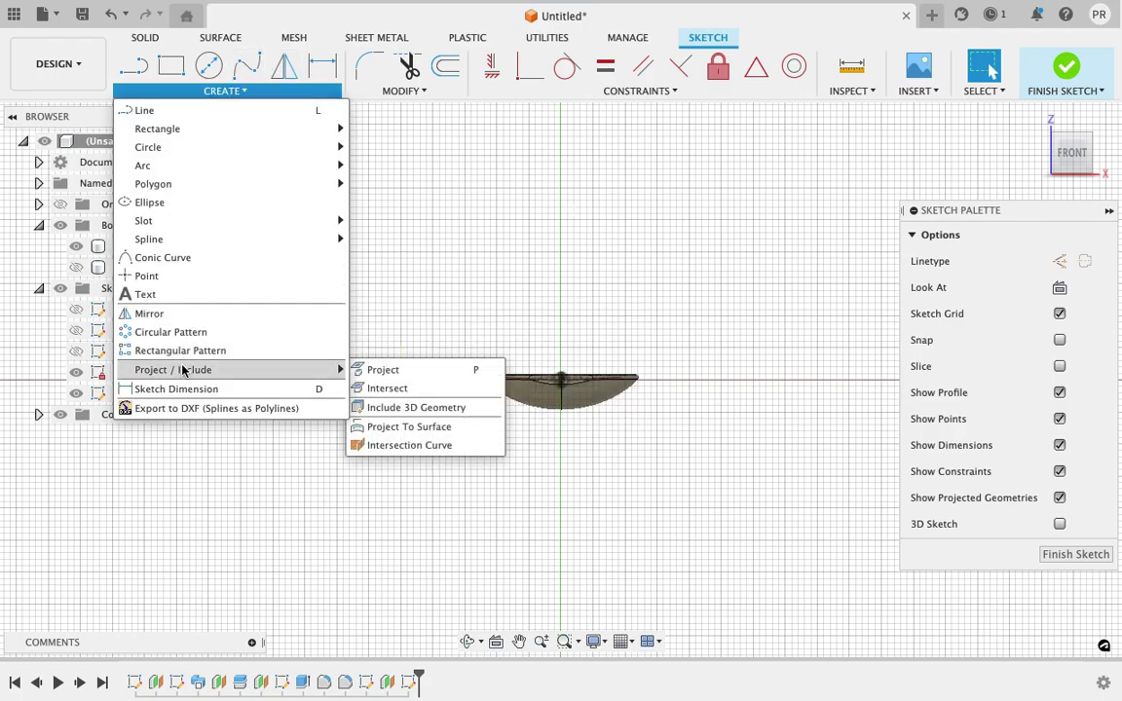
click(380, 370)
scroll(564, 379, up, 4)
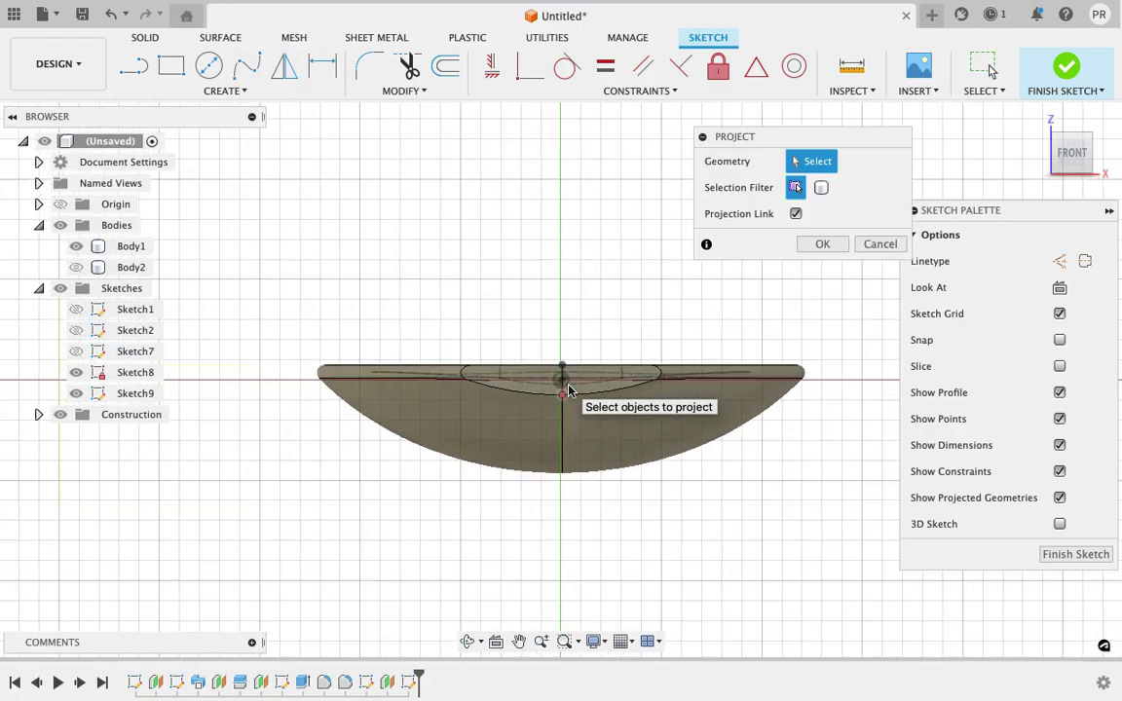
click(563, 380)
click(822, 243)
scroll(591, 491, down, 2)
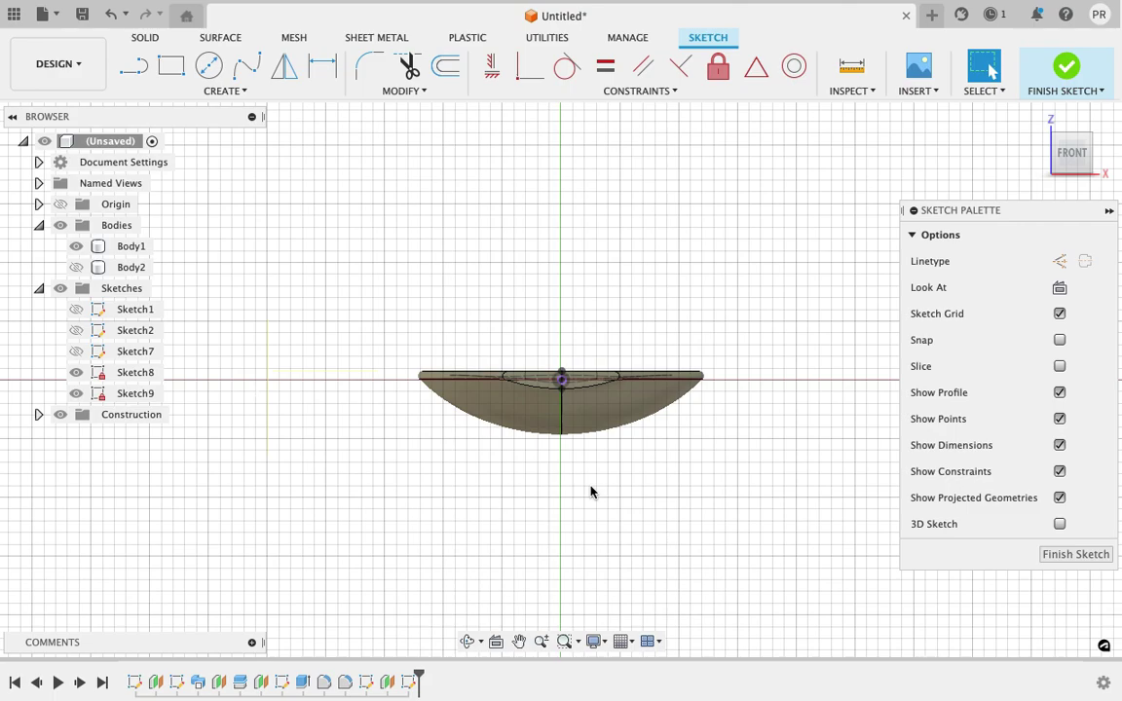
scroll(591, 491, down, 2)
Step: Draw a 9 mm diameter circle centred on the projected point and finish the sketch
click(209, 65)
scroll(562, 379, up, 2)
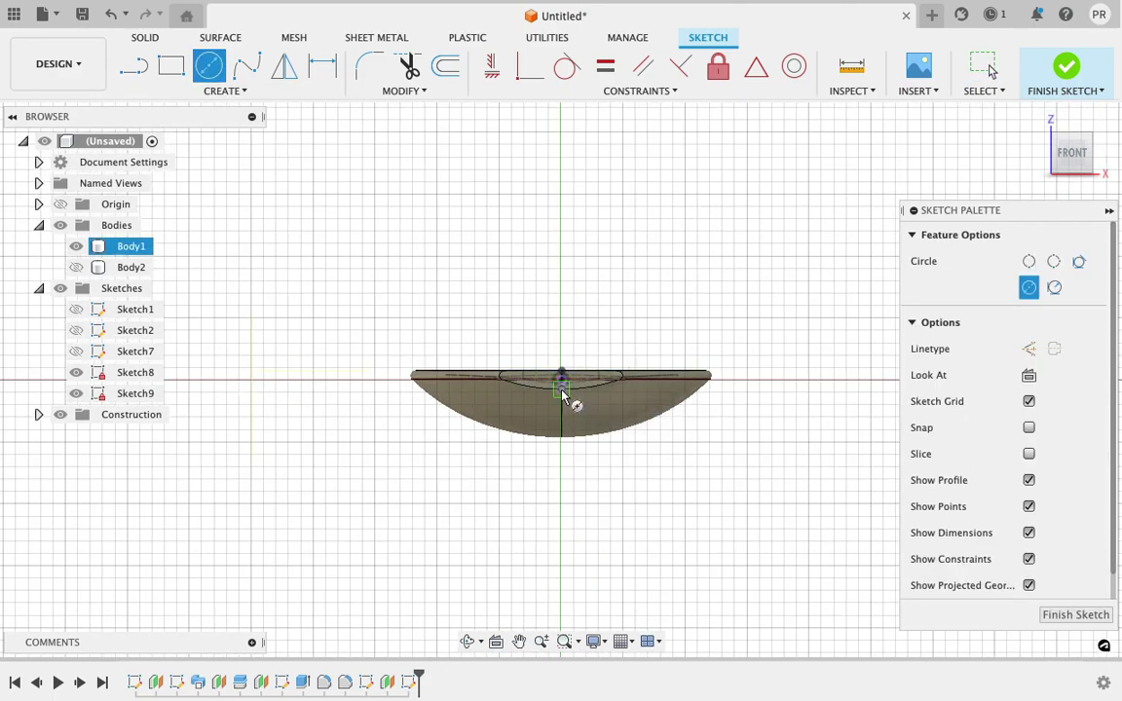
click(560, 380)
text(9)
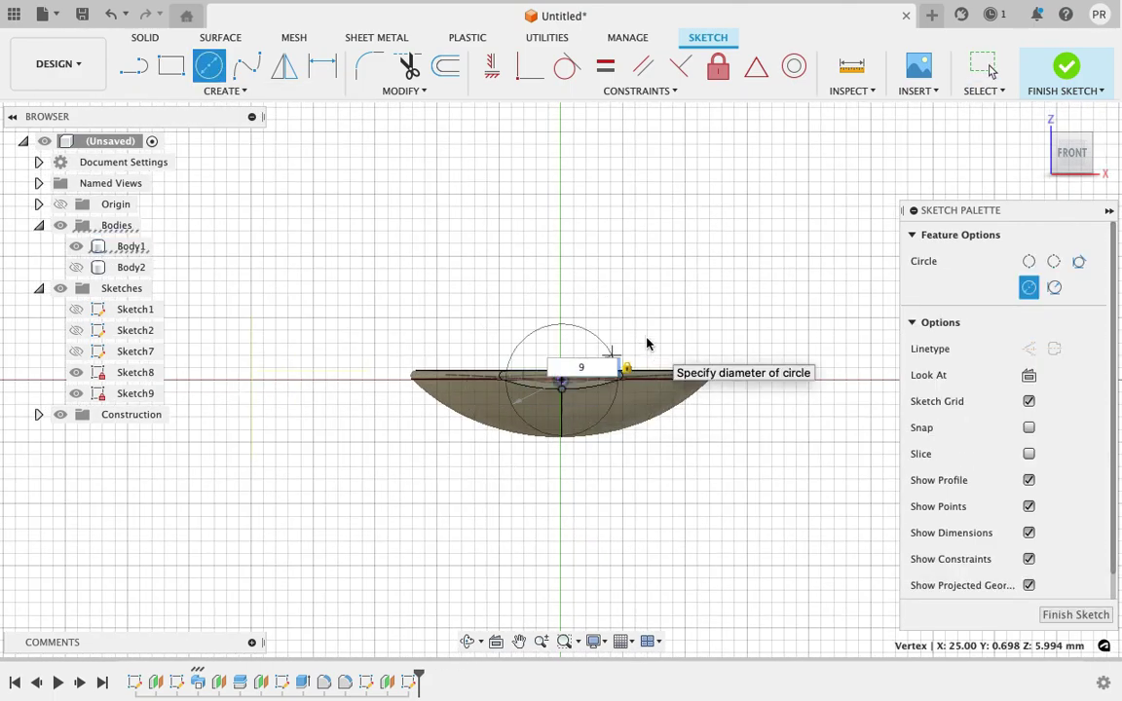
key(Return)
drag(1089, 156, 706, 312)
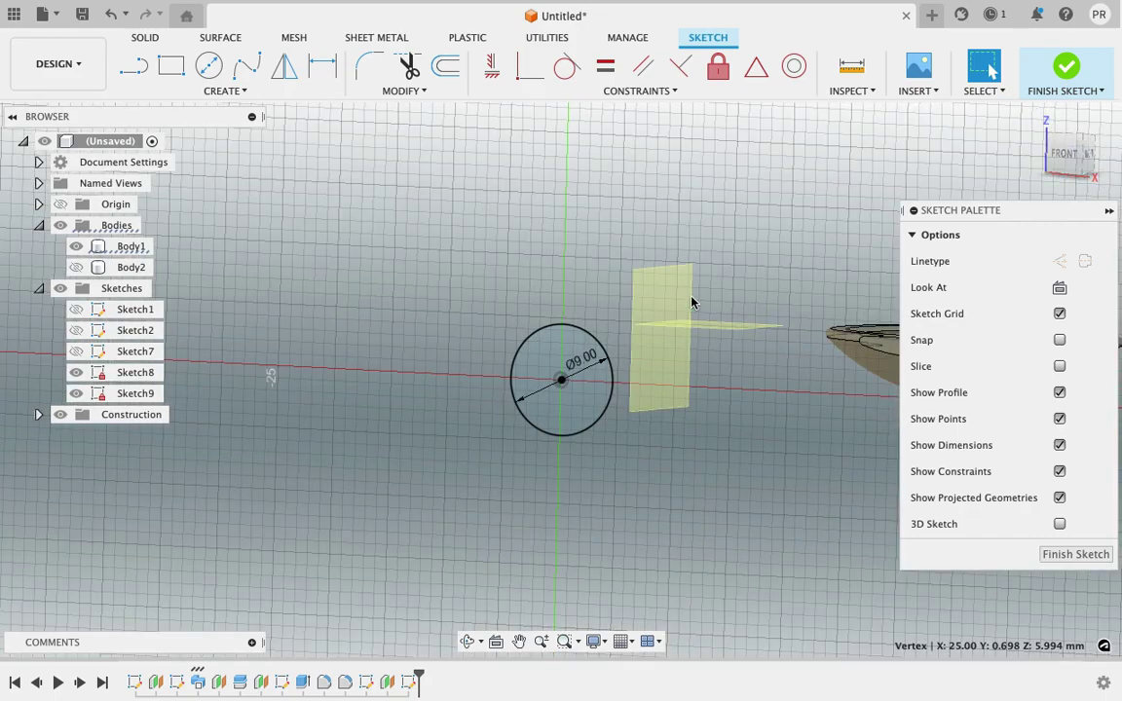
click(1065, 66)
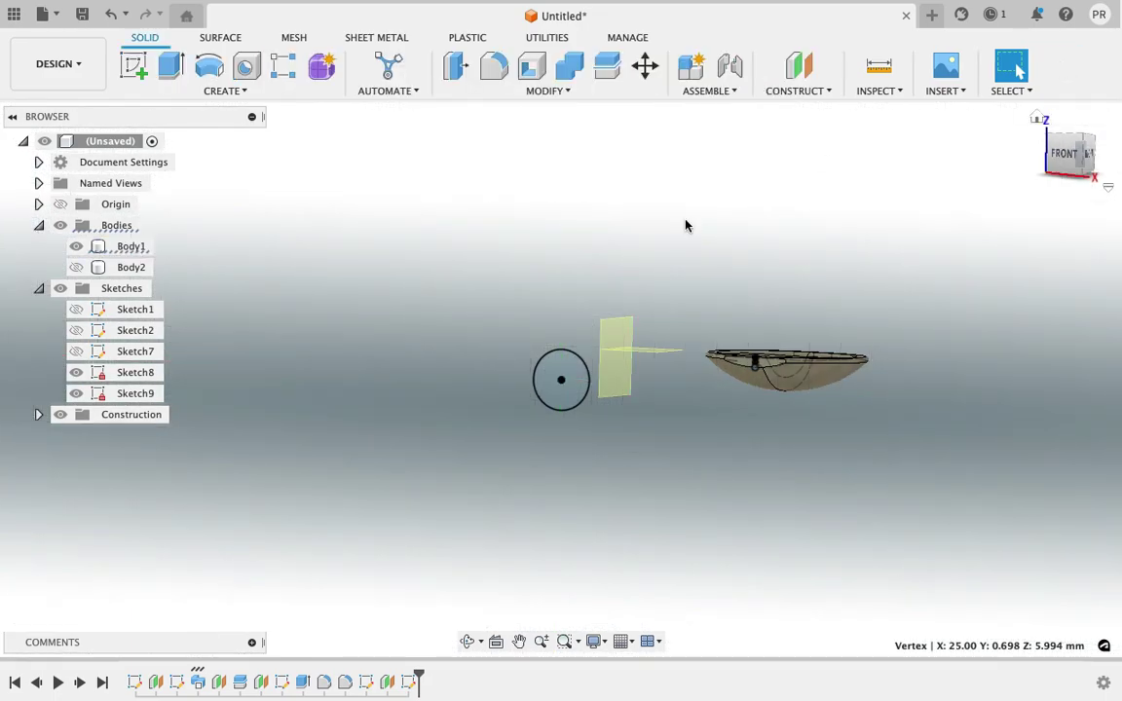
Step: After abandoning a tangent plane, offset a new plane 25 mm from the YZ plane
click(805, 90)
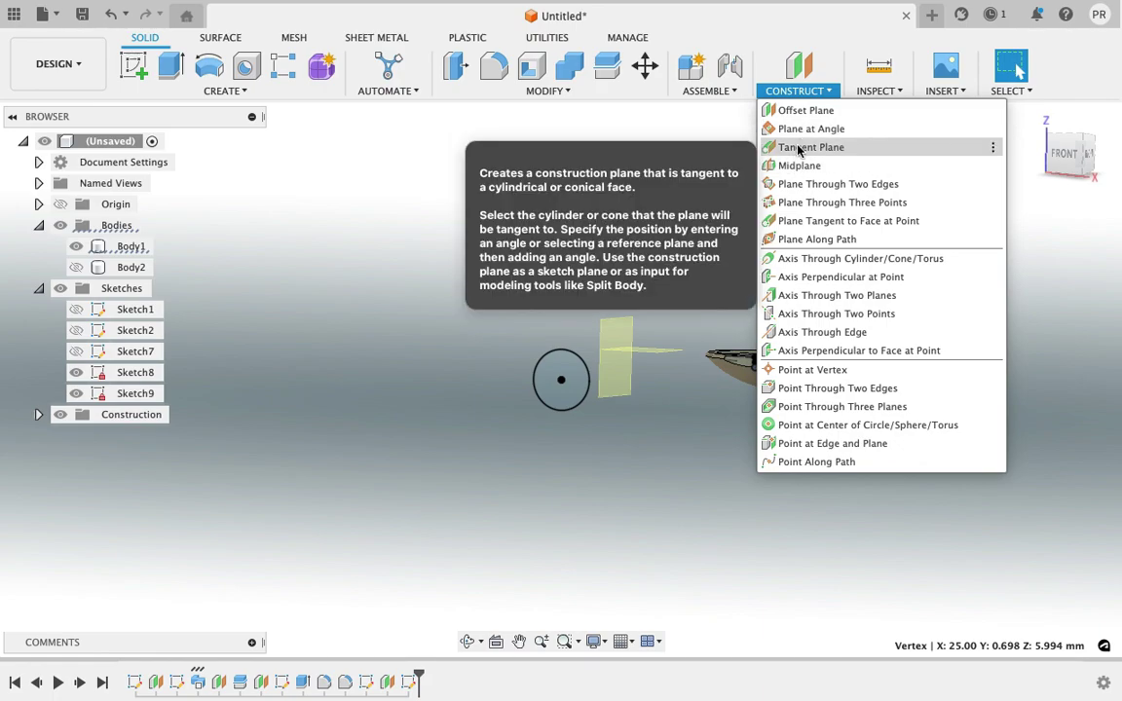
click(801, 221)
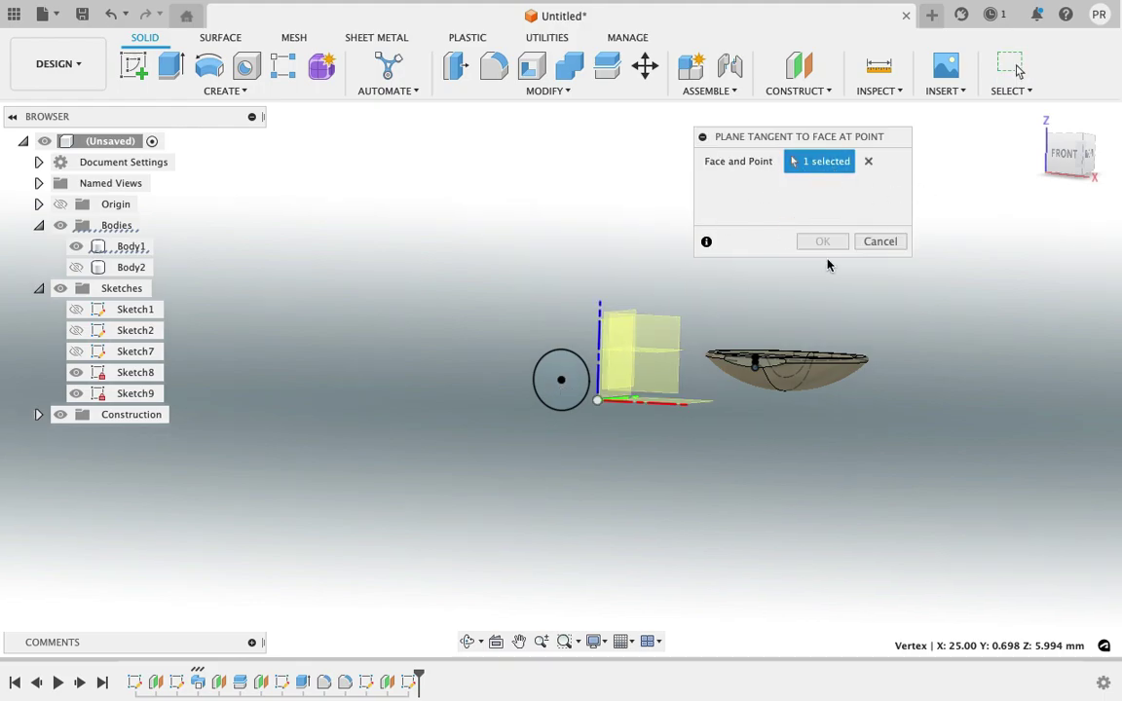
click(877, 243)
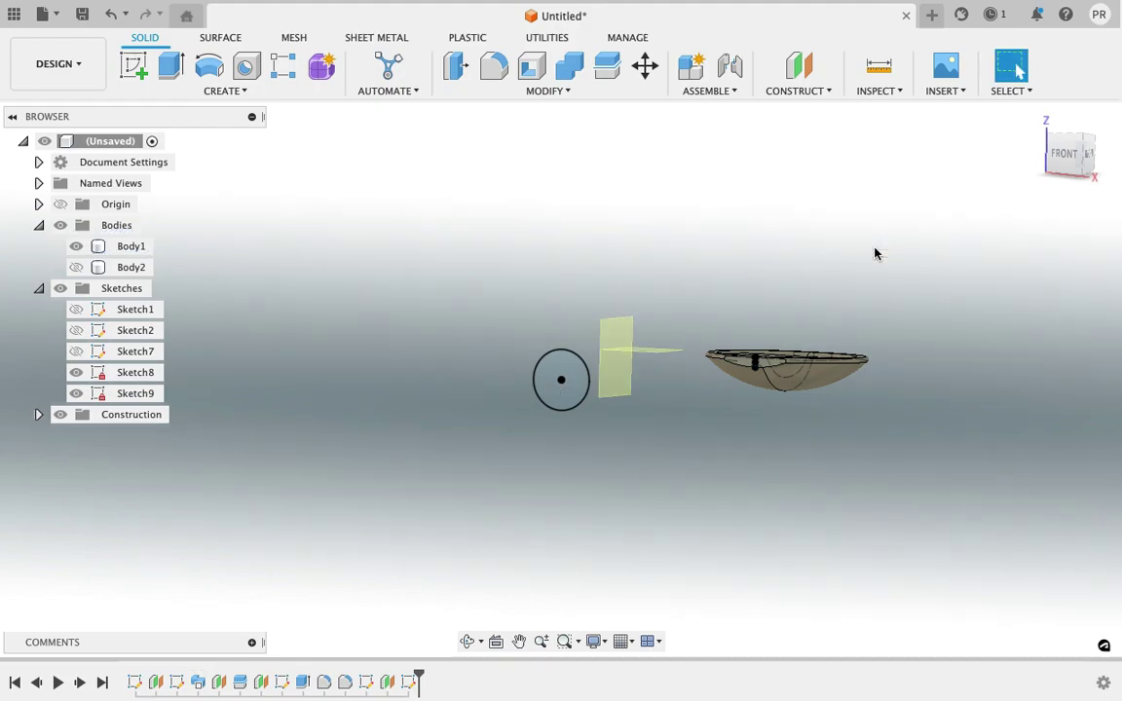
click(791, 82)
drag(1064, 155, 996, 162)
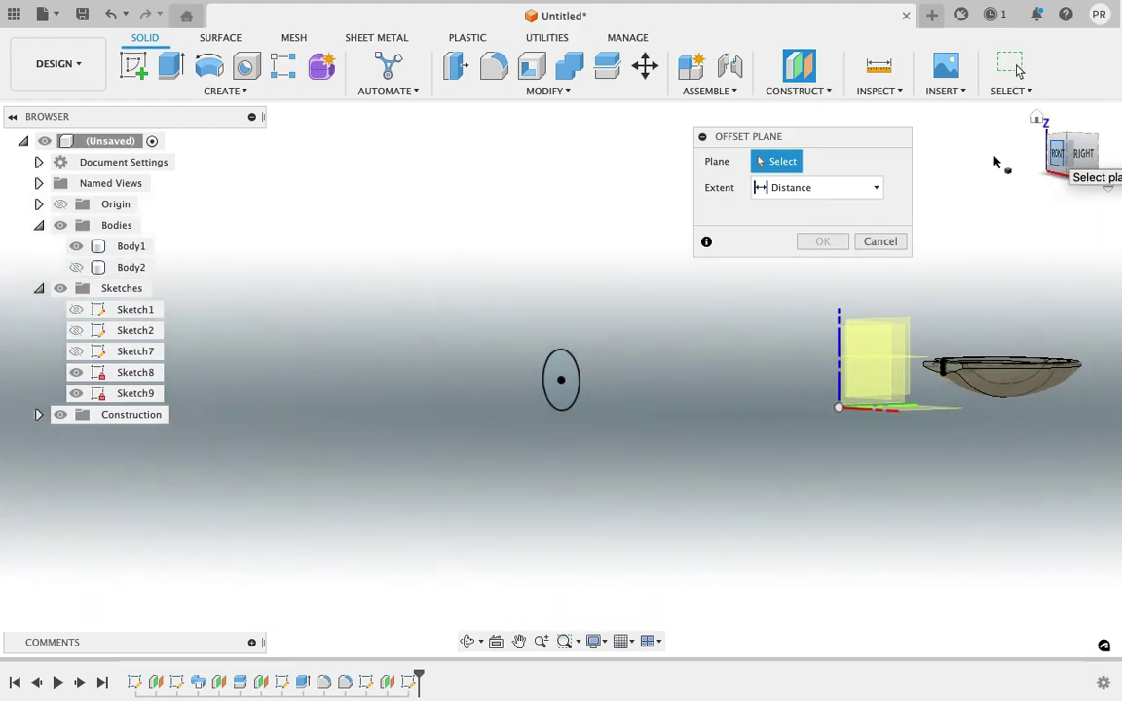
click(1076, 154)
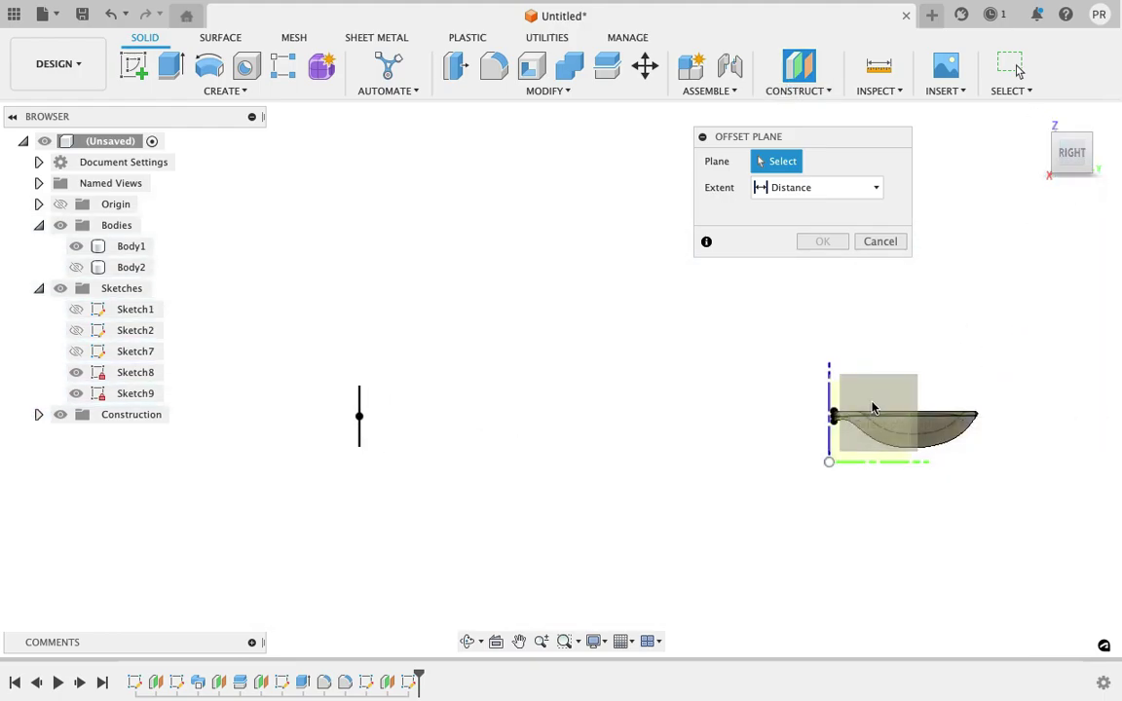
click(874, 409)
click(1071, 148)
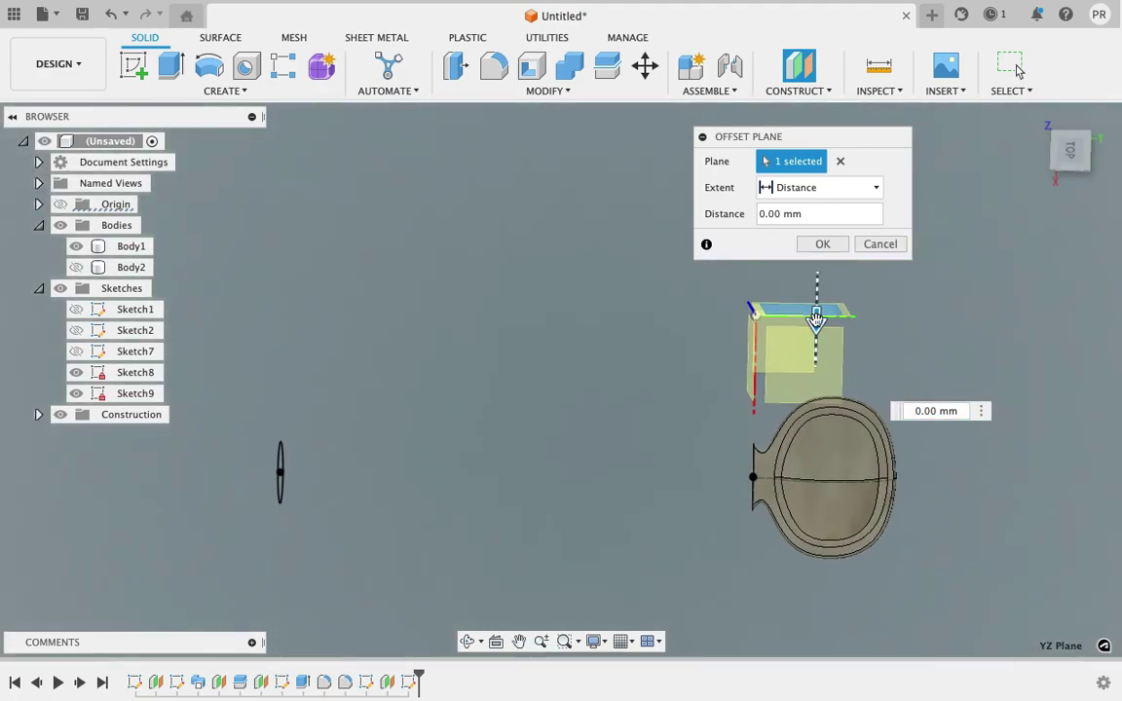
drag(816, 319, 812, 486)
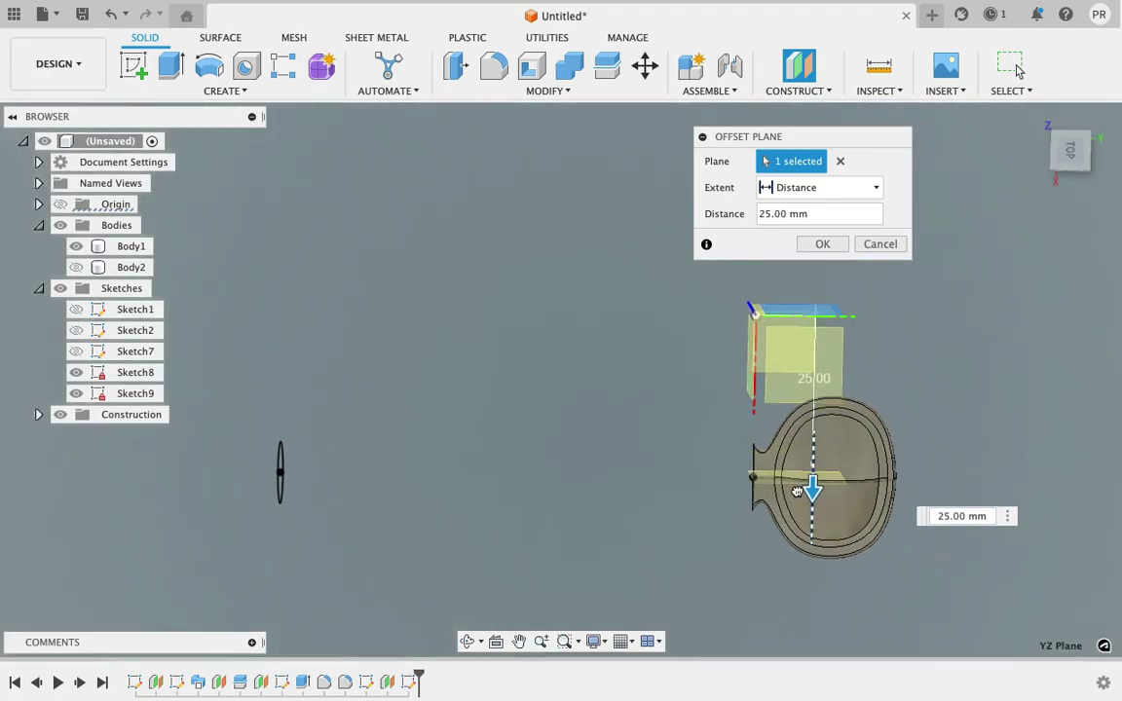
click(1072, 153)
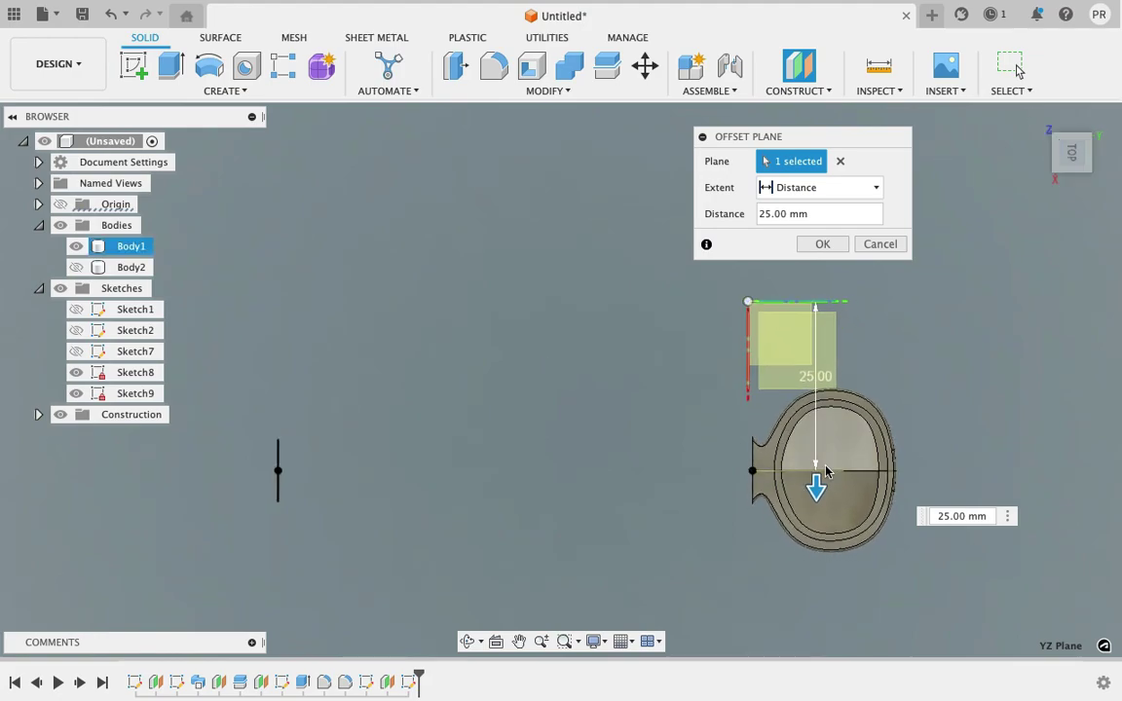
scroll(825, 472, up, 2)
click(831, 244)
scroll(829, 251, down, 2)
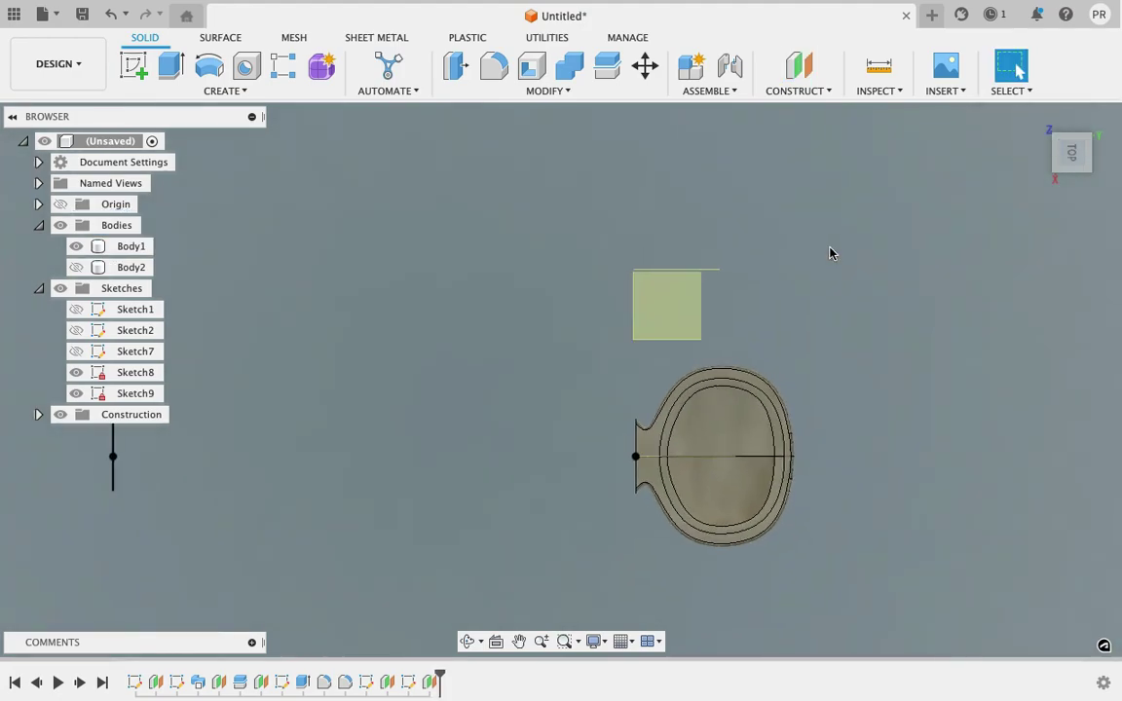
Step: On the side plane, sketch a fit-point spline from the handle-end point to the bowl's neck
click(1070, 165)
click(134, 65)
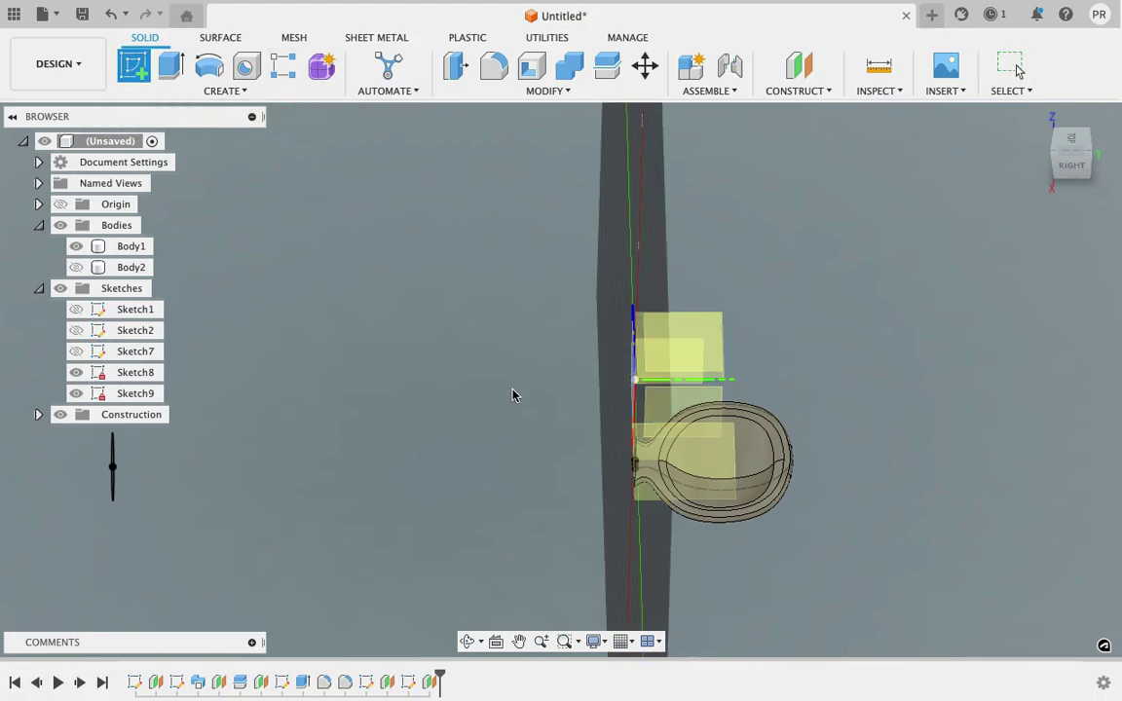
click(679, 456)
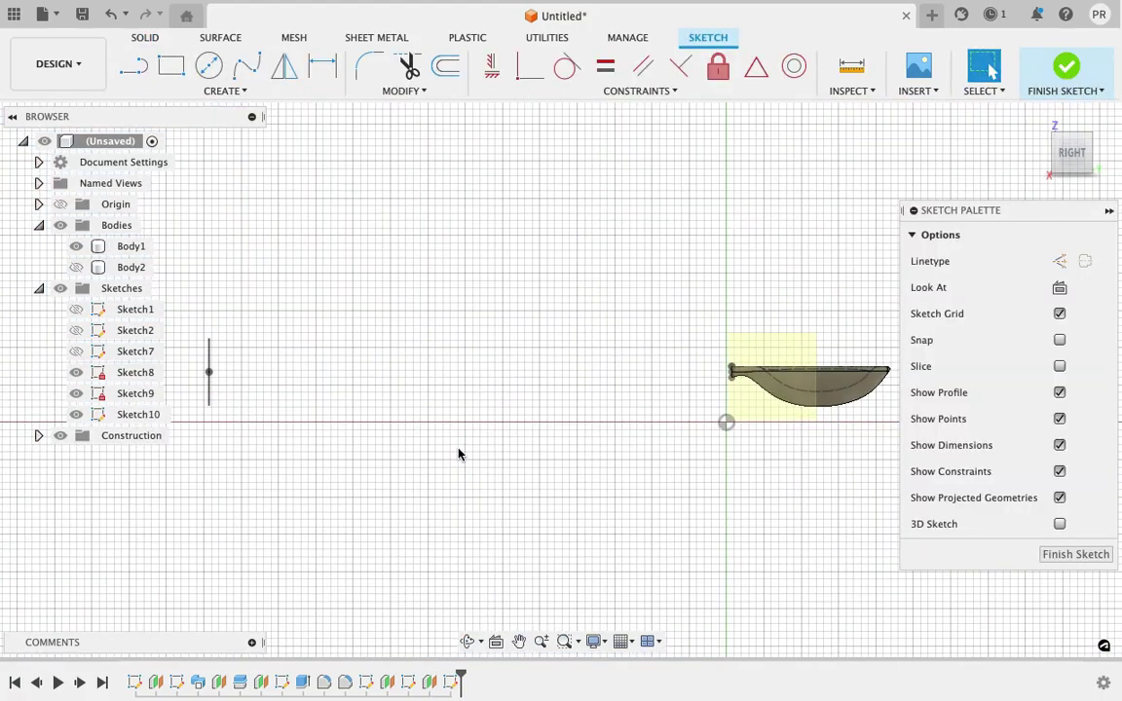
click(247, 65)
click(208, 371)
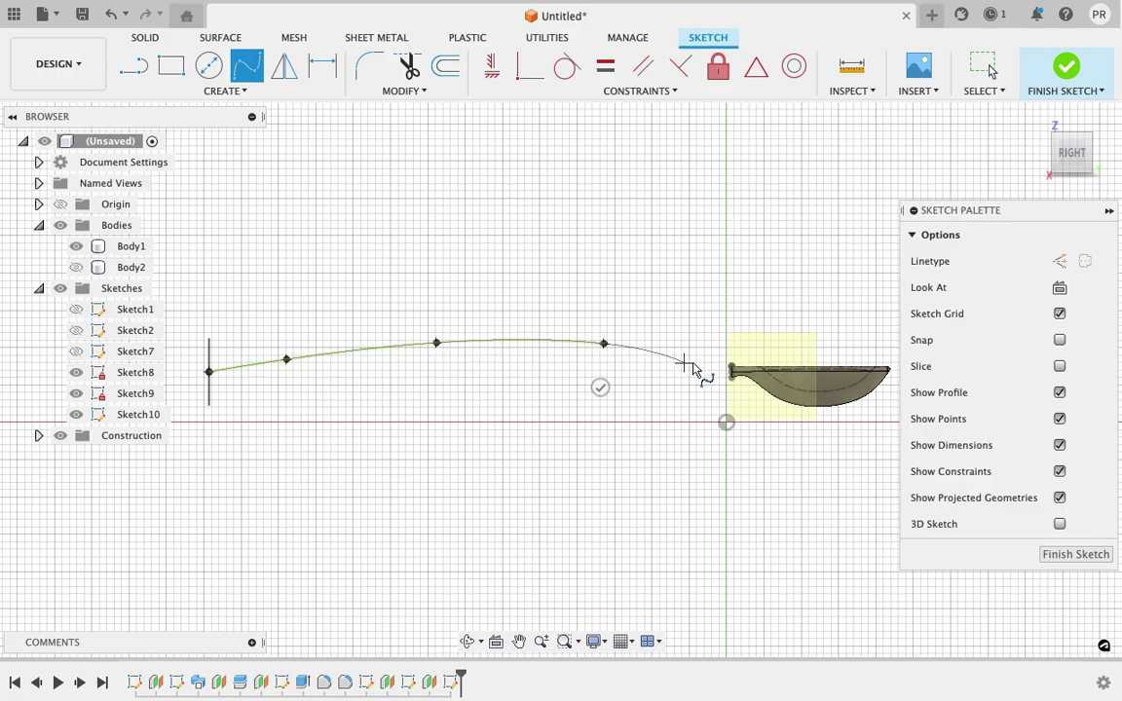
scroll(695, 425, up, 2)
scroll(653, 432, up, 3)
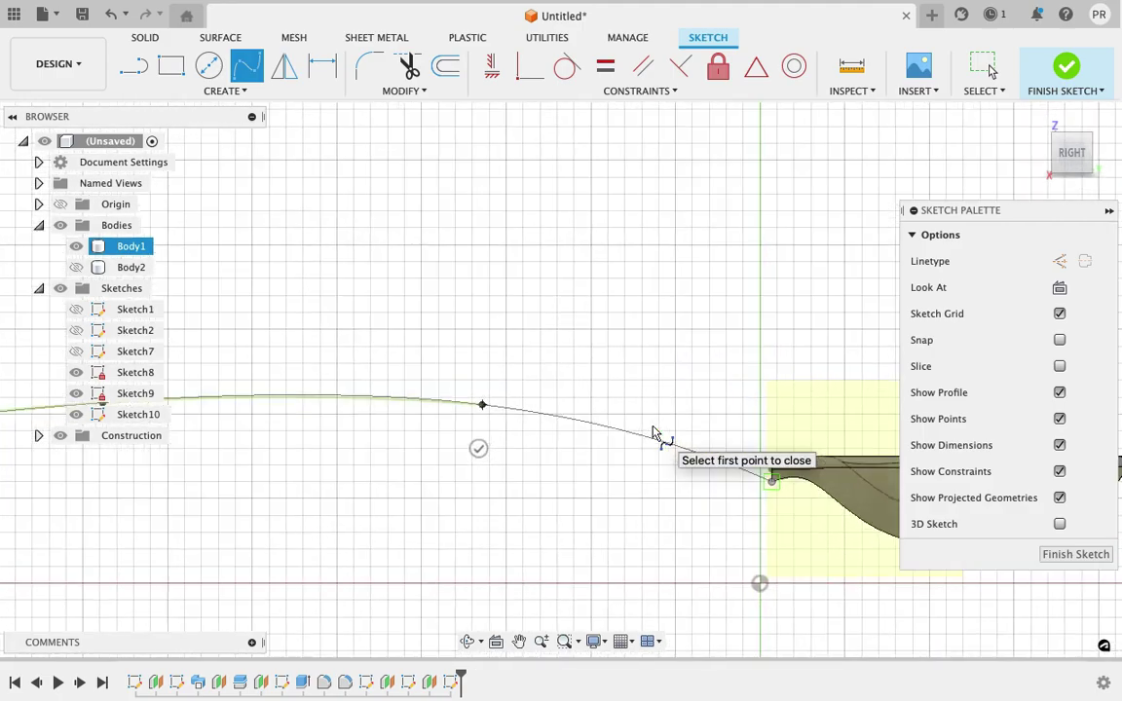
scroll(653, 432, right, 3)
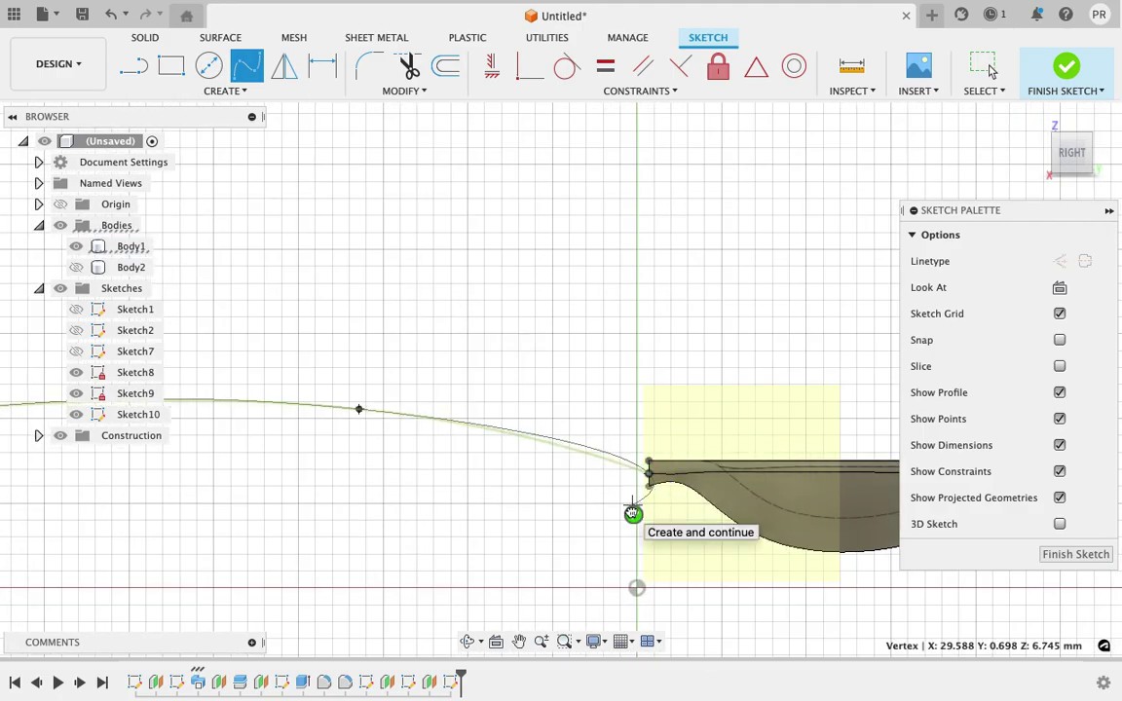
click(632, 513)
scroll(768, 418, down, 2)
scroll(774, 418, down, 2)
scroll(761, 414, down, 1)
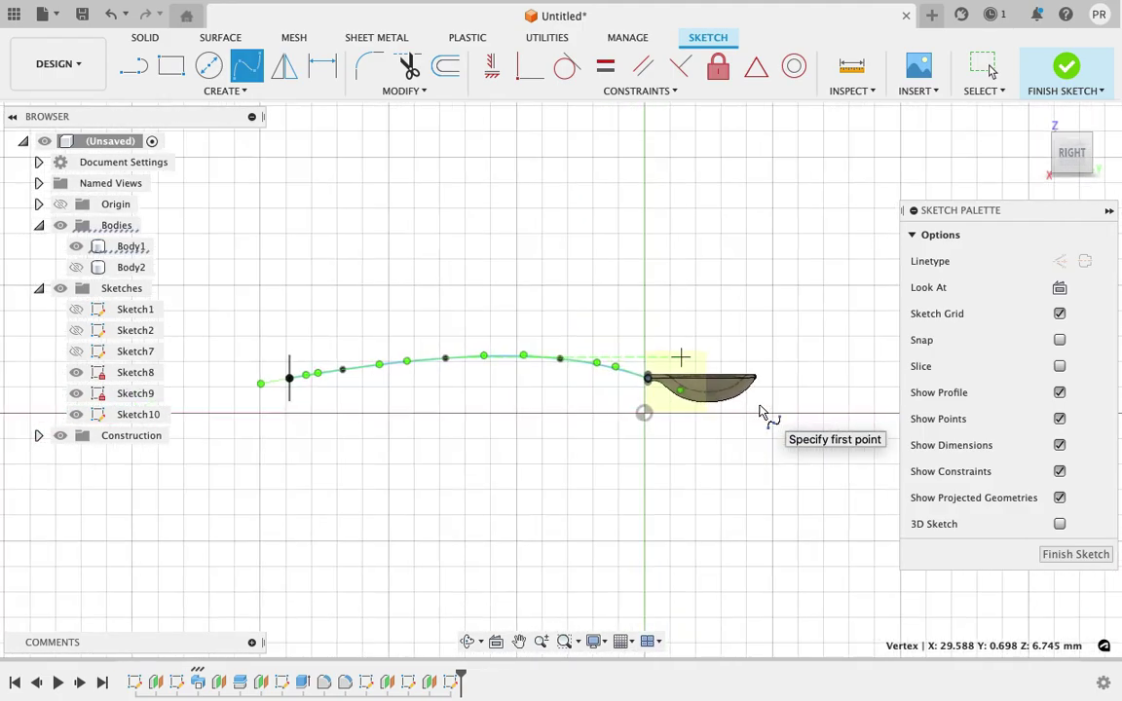
click(1062, 555)
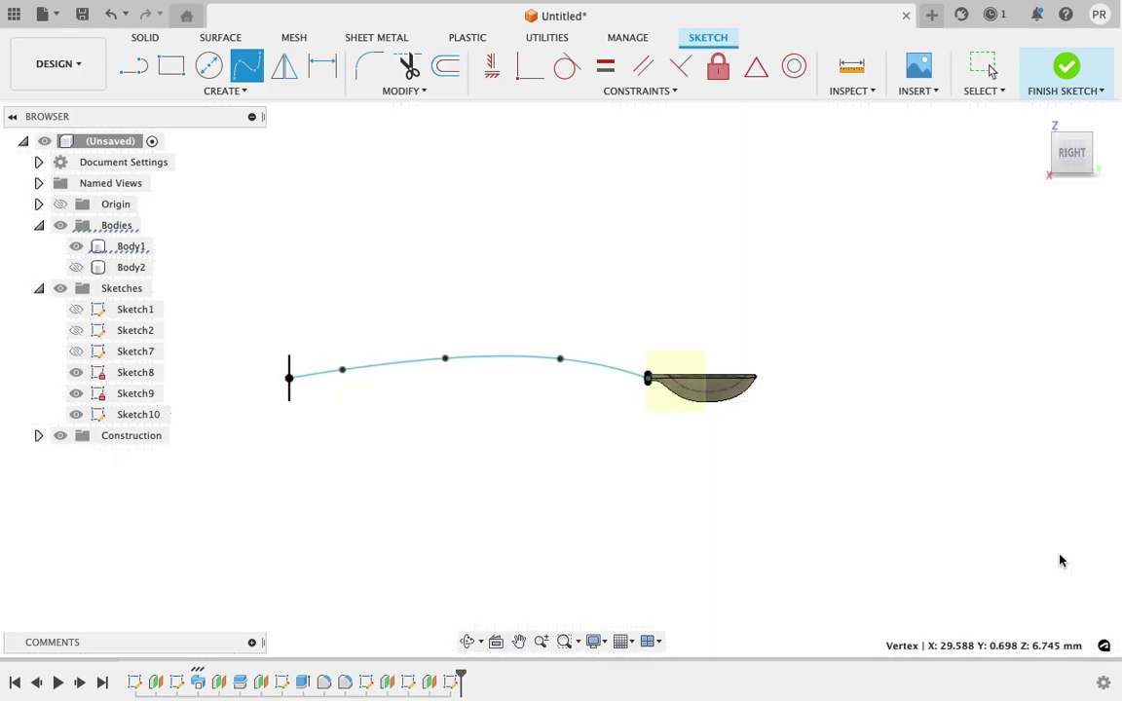
Step: Loft from the end circle to the bowl-neck profile along the spline centreline, joined
click(1054, 137)
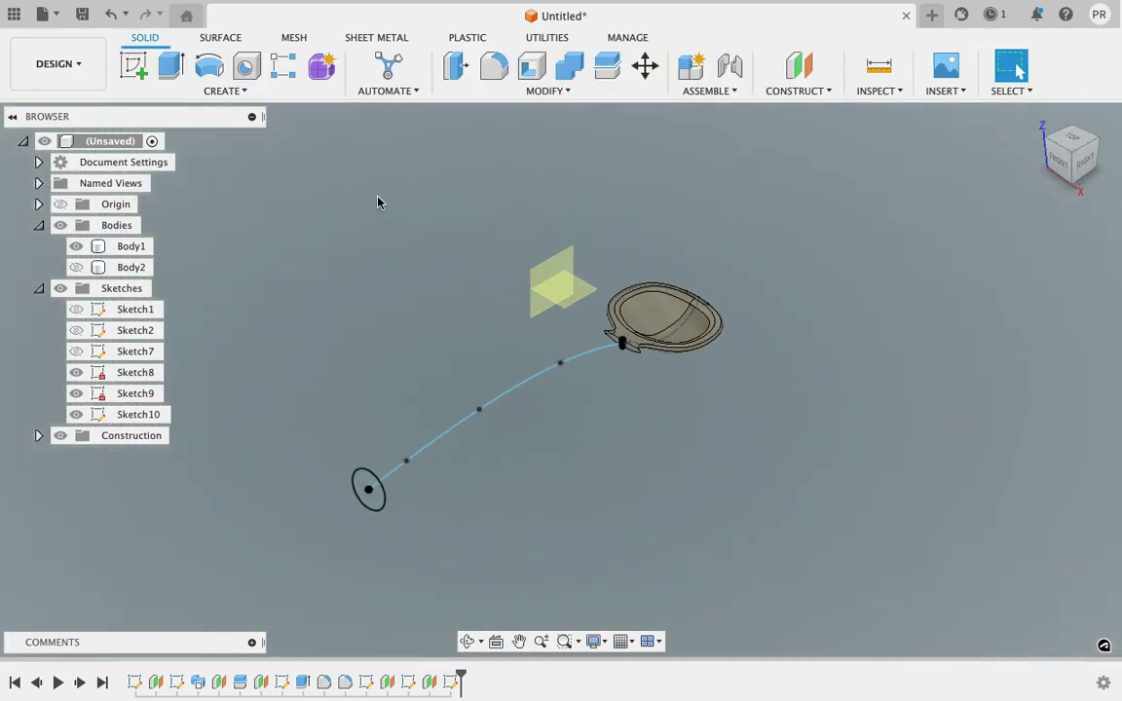
click(235, 94)
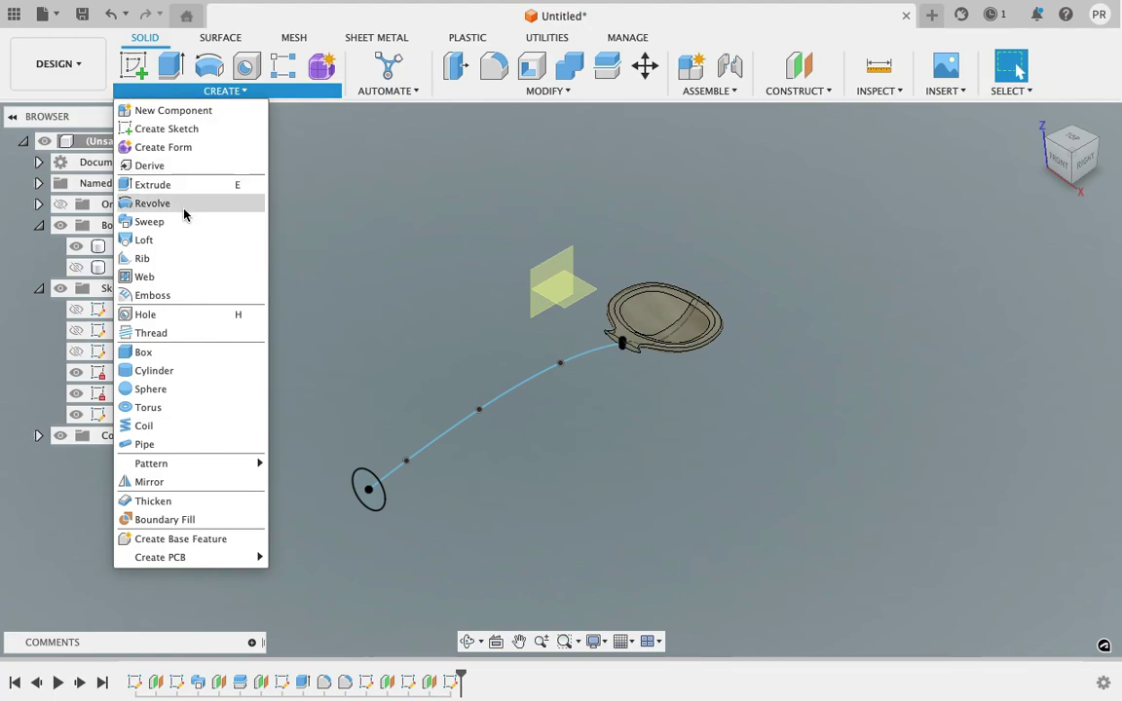
click(171, 239)
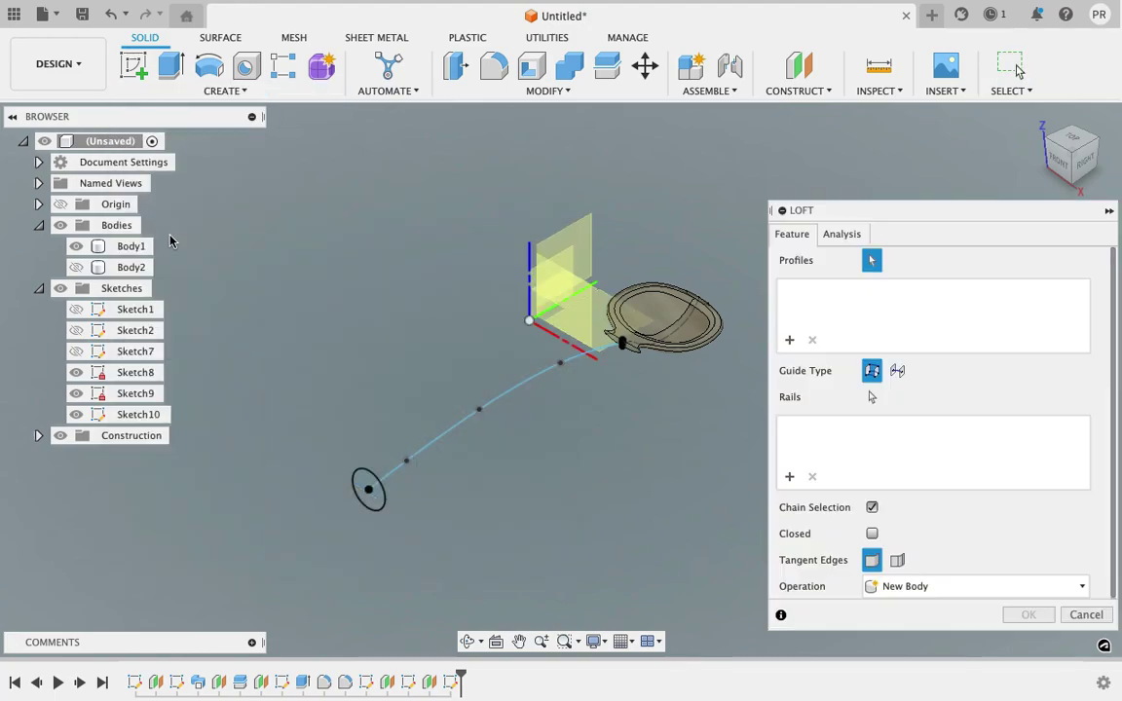
click(365, 487)
scroll(621, 341, up, 3)
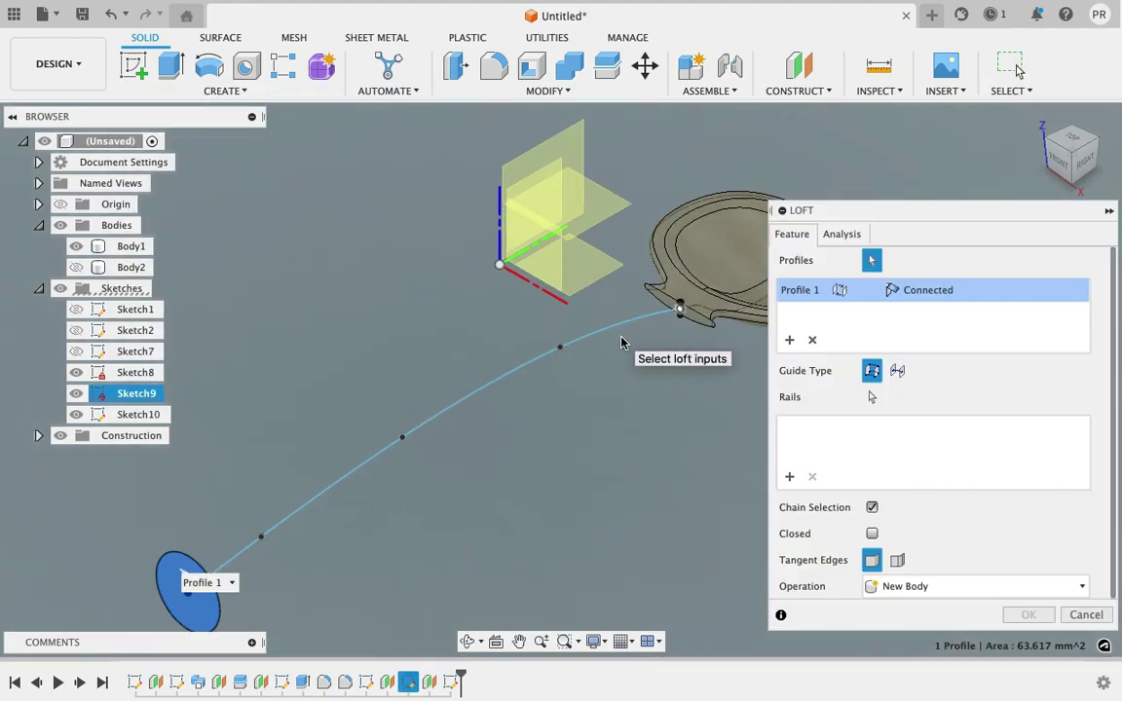
click(697, 324)
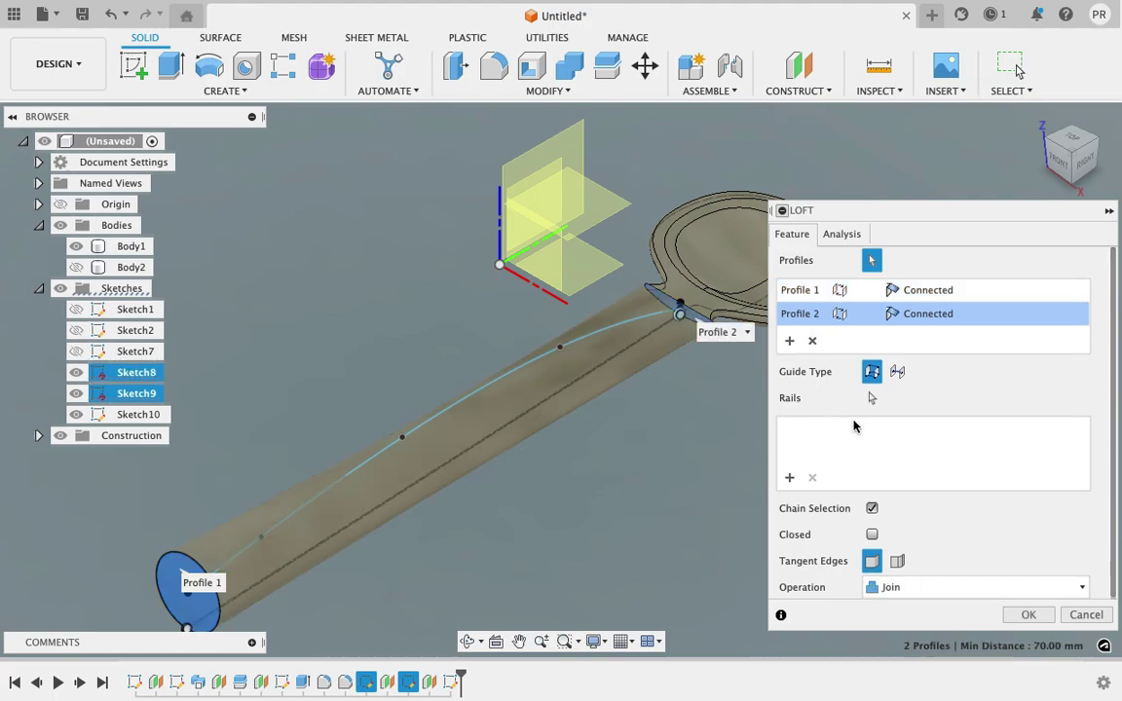
click(897, 373)
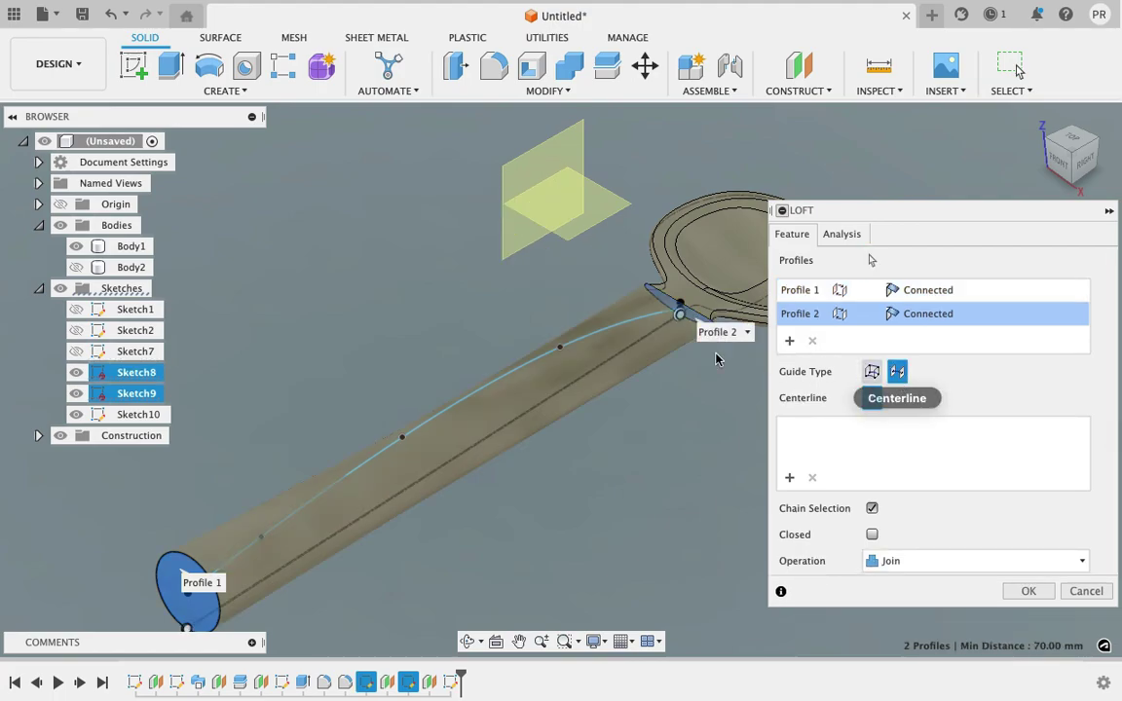
click(588, 339)
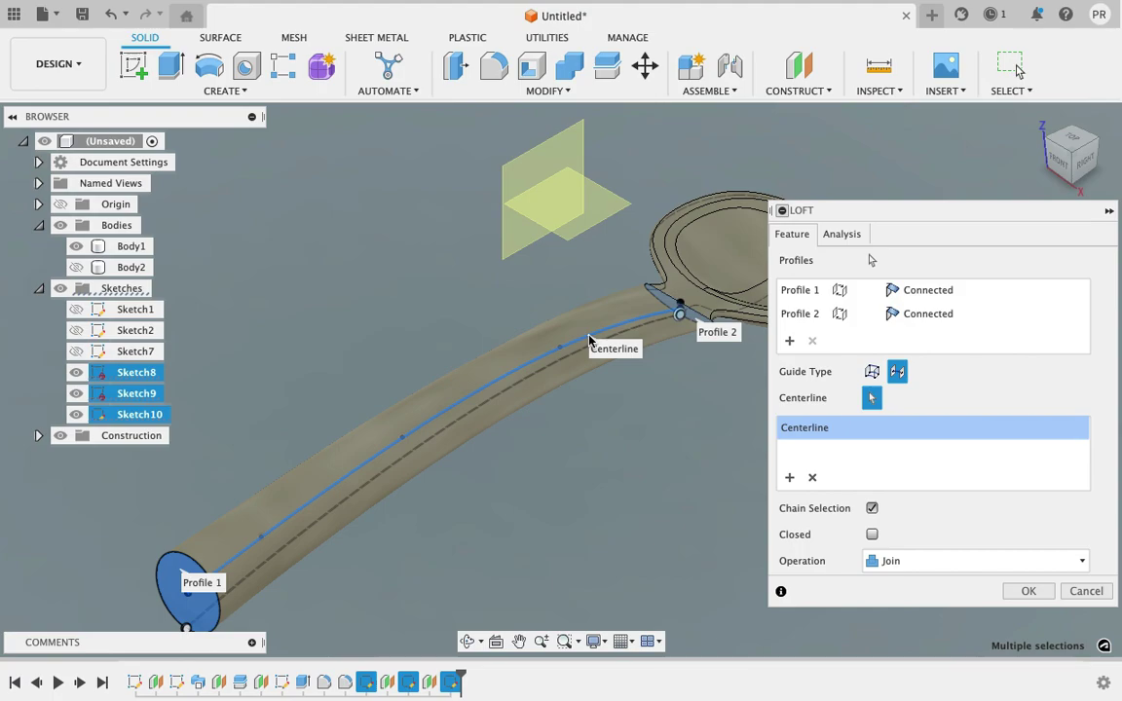
middle_drag(608, 162, 512, 187)
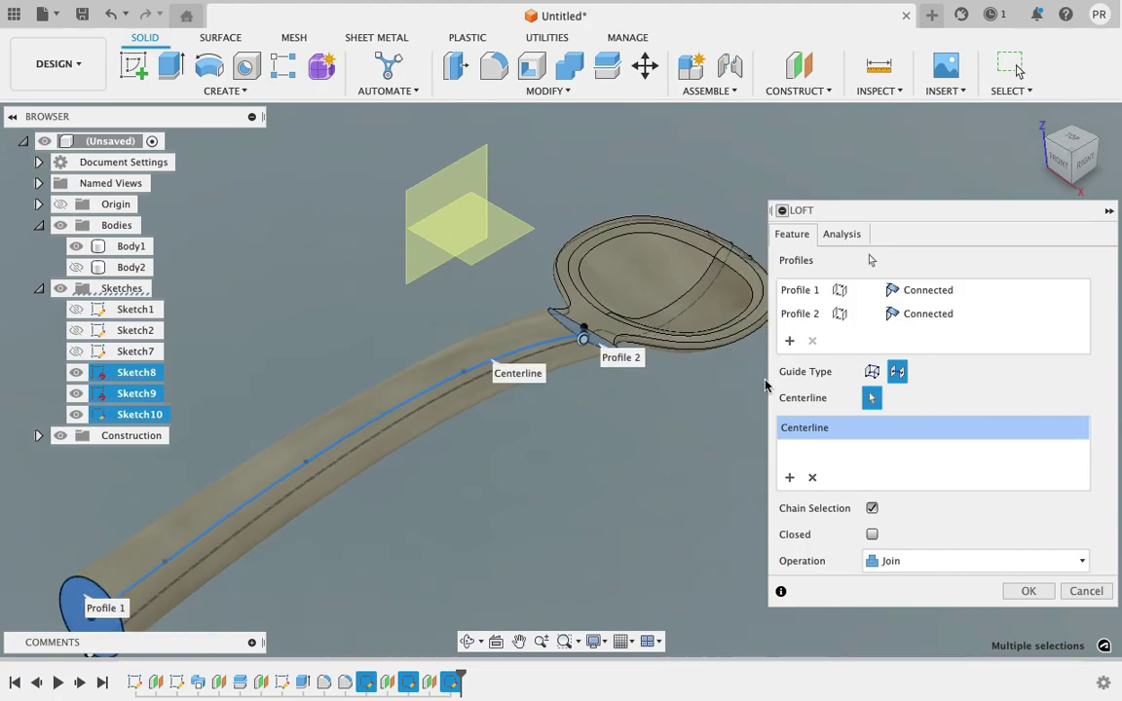
click(1028, 593)
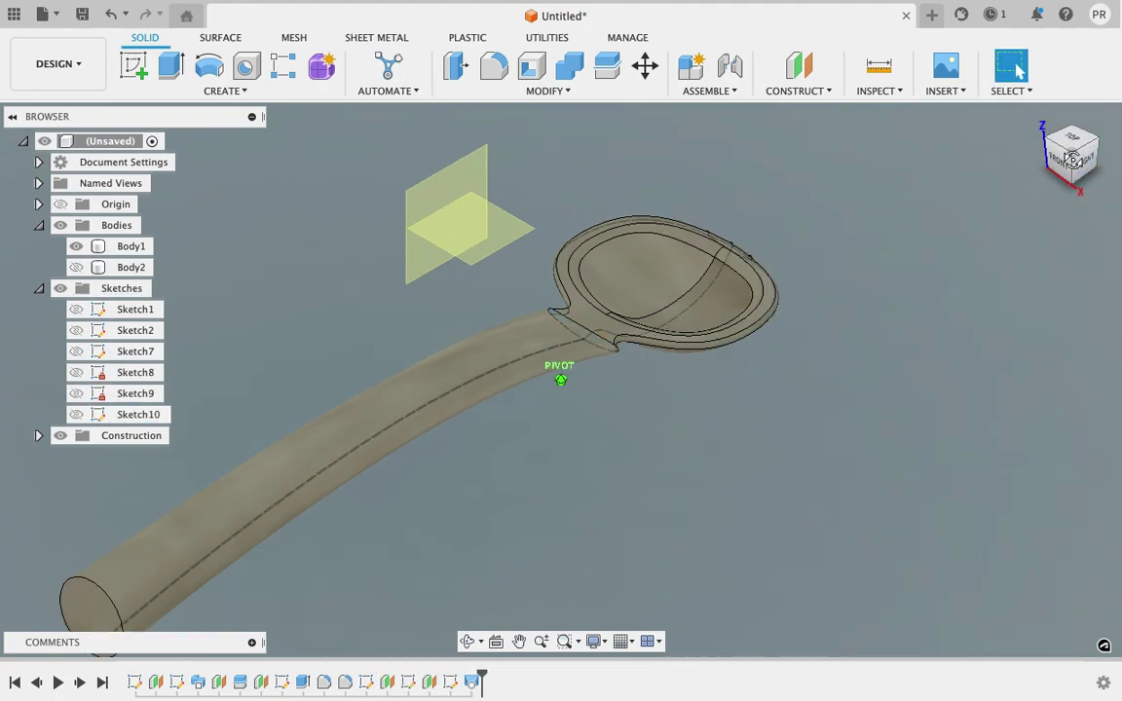
Step: Inspect the lofted handle, undo it, and return to an upright front view
drag(1072, 160, 1056, 151)
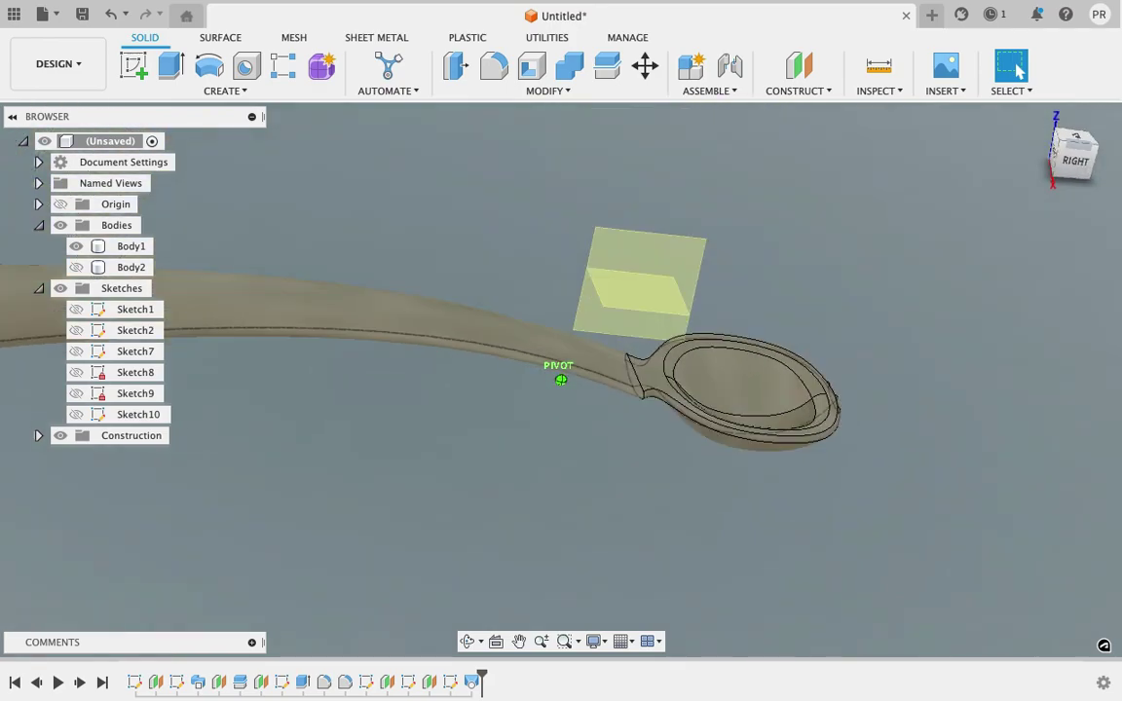
shift+middle_drag(560, 379, 584, 409)
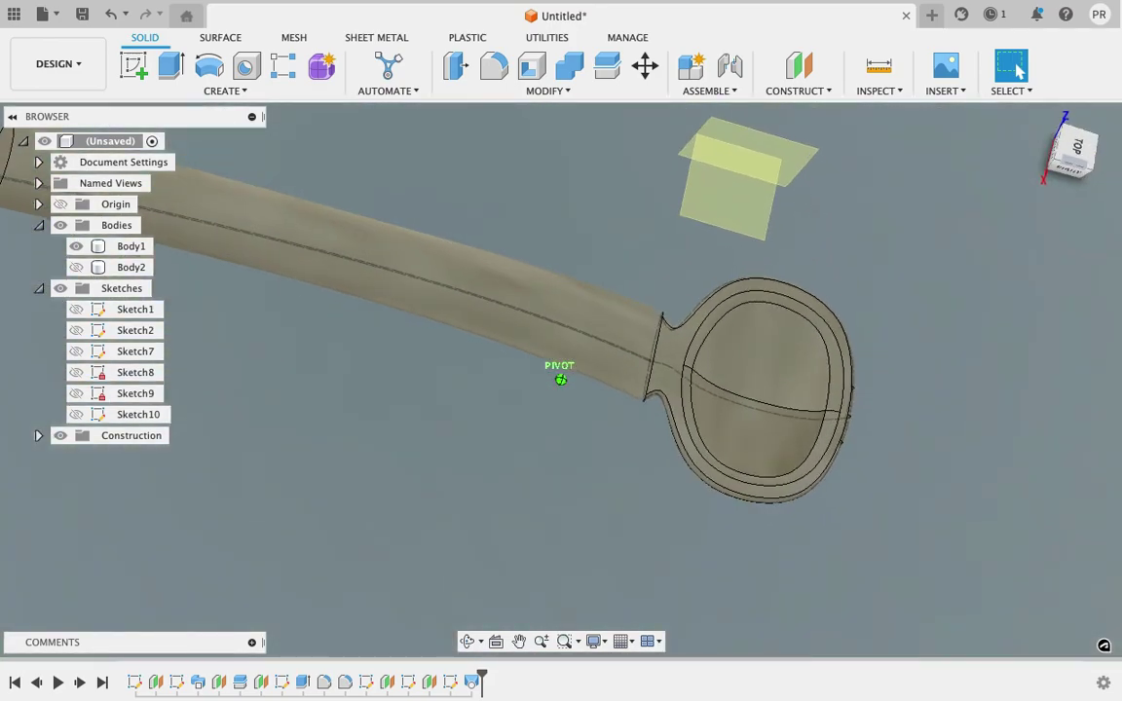
scroll(585, 282, down, 3)
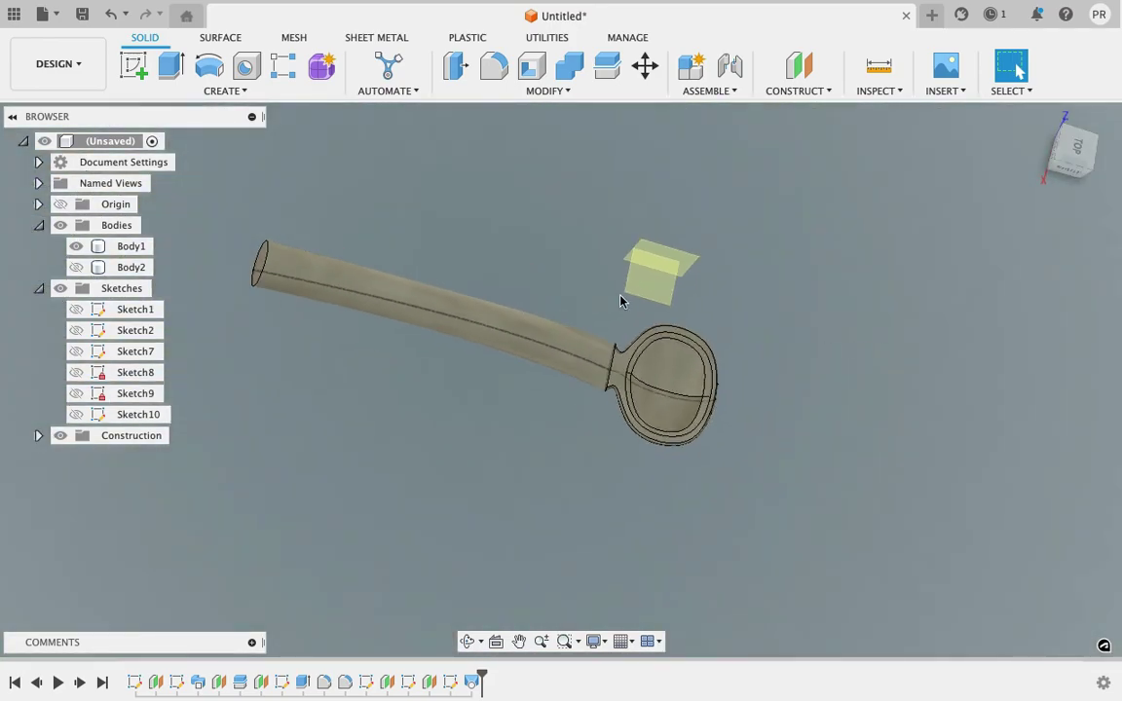
click(110, 13)
drag(1081, 173, 1066, 166)
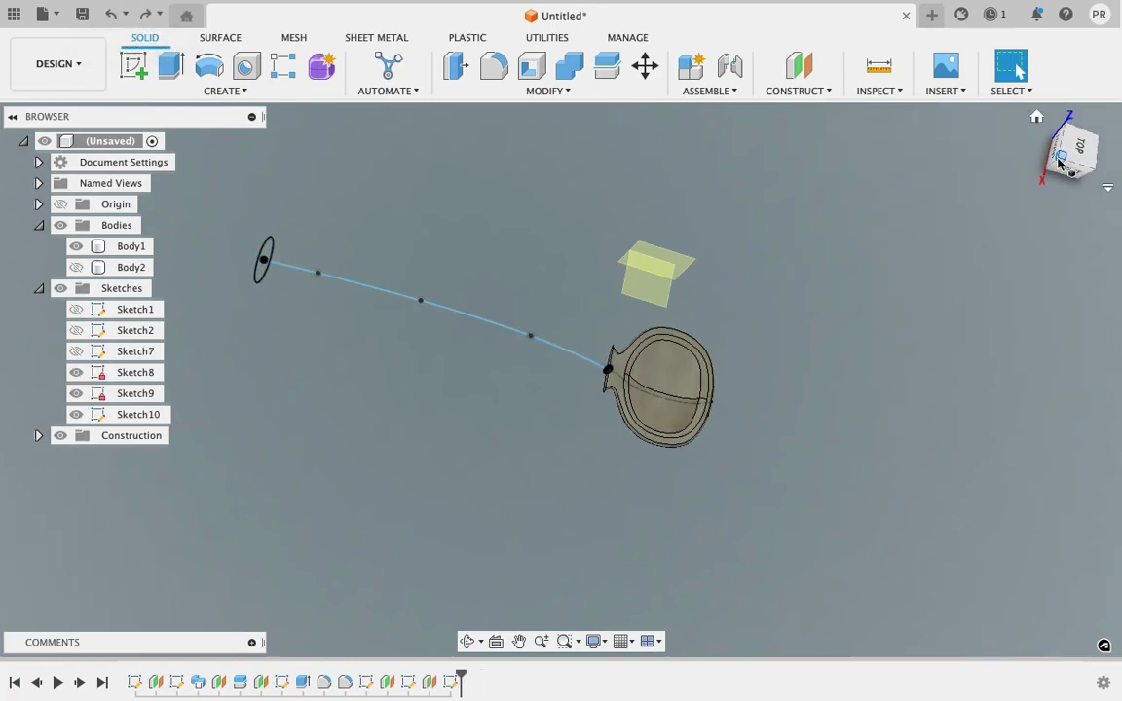
click(1066, 165)
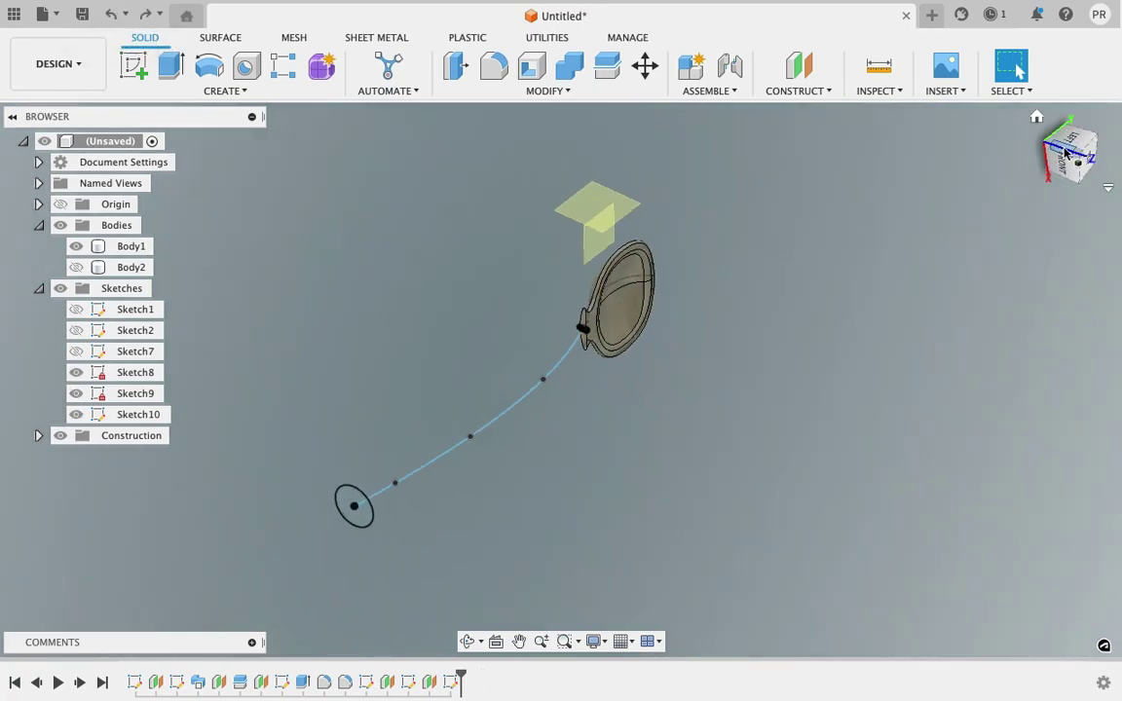
click(1090, 112)
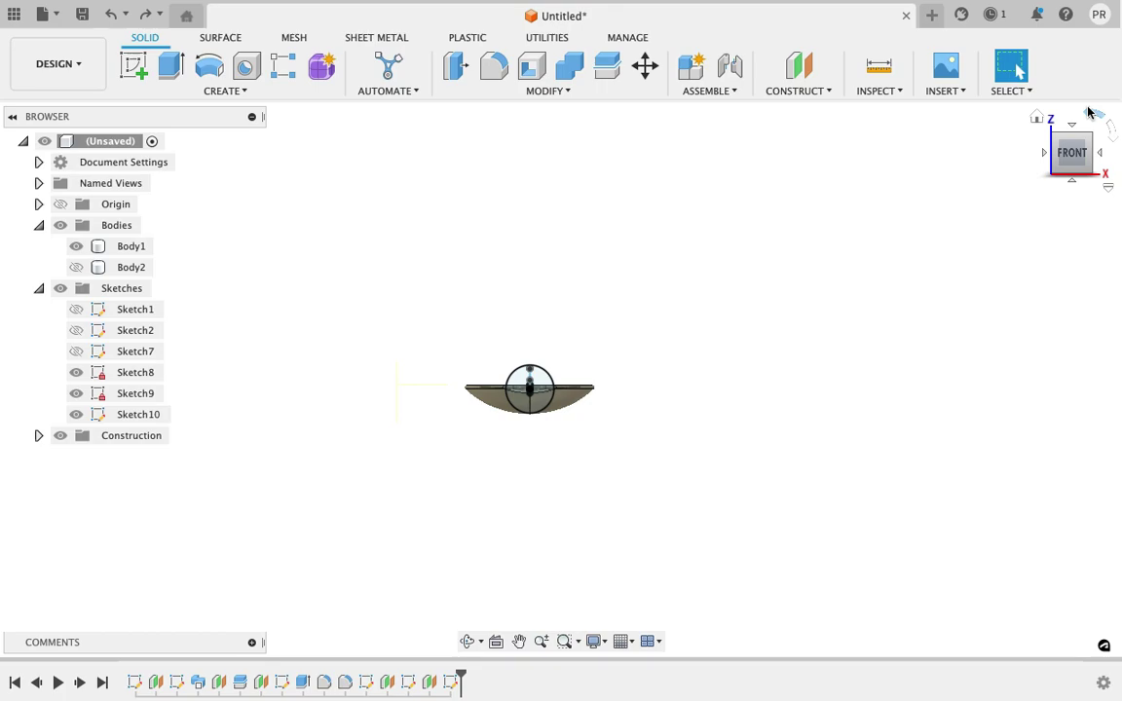
Step: Create a construction plane offset 24 mm from the sketch profile
click(1058, 175)
click(795, 90)
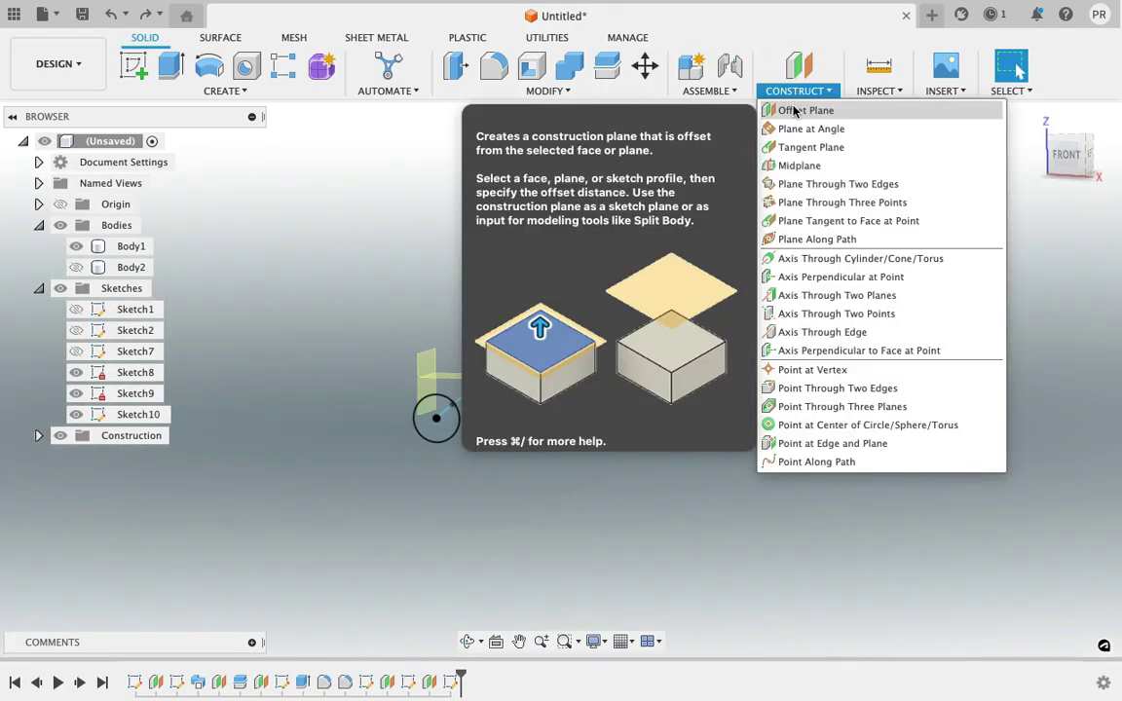
click(793, 112)
click(556, 391)
drag(501, 389, 496, 414)
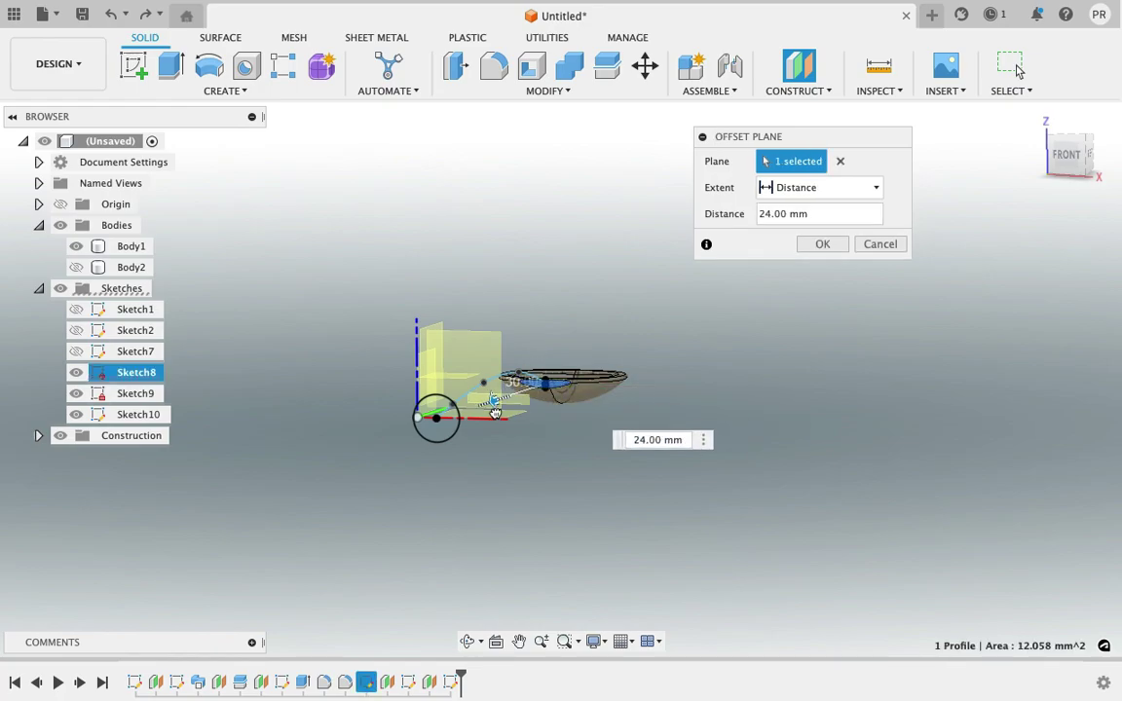
click(764, 213)
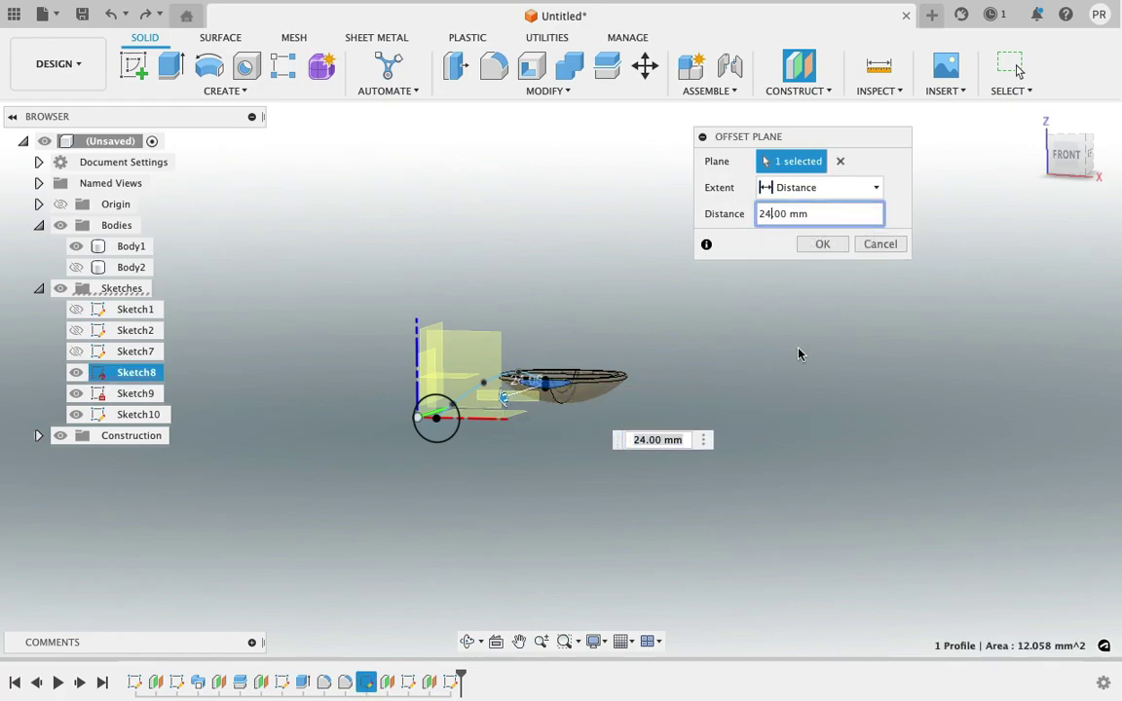
click(820, 245)
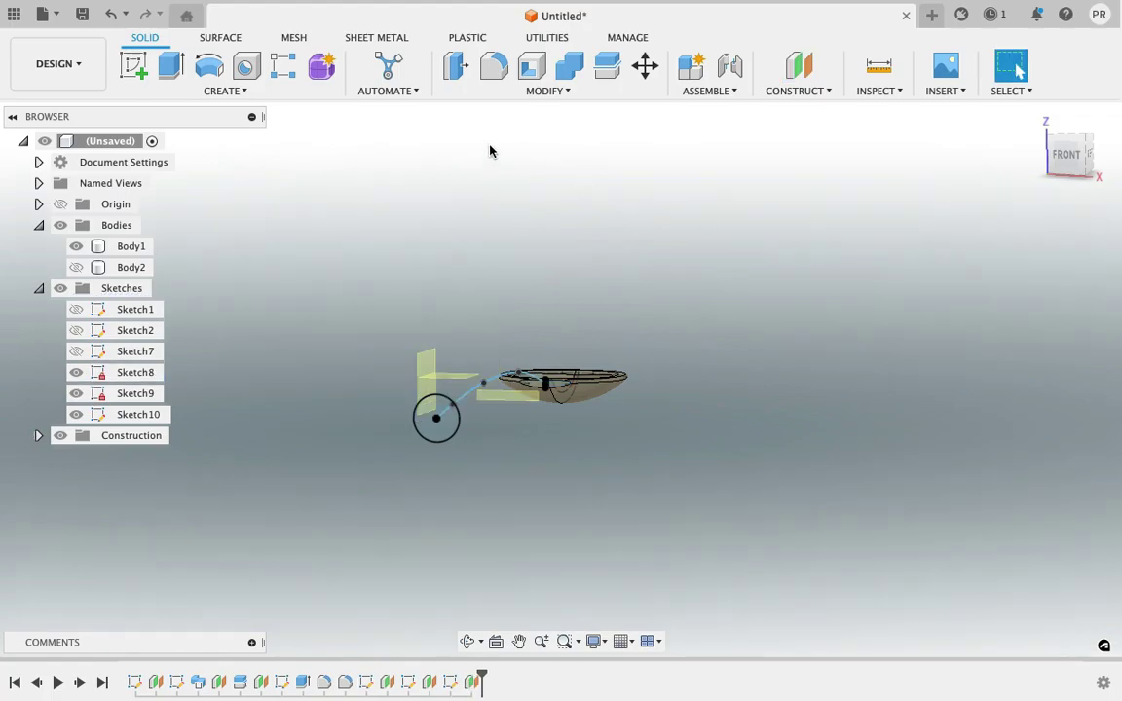
Step: Start a new sketch on the offset plane and project the bowl's top face into it
click(134, 67)
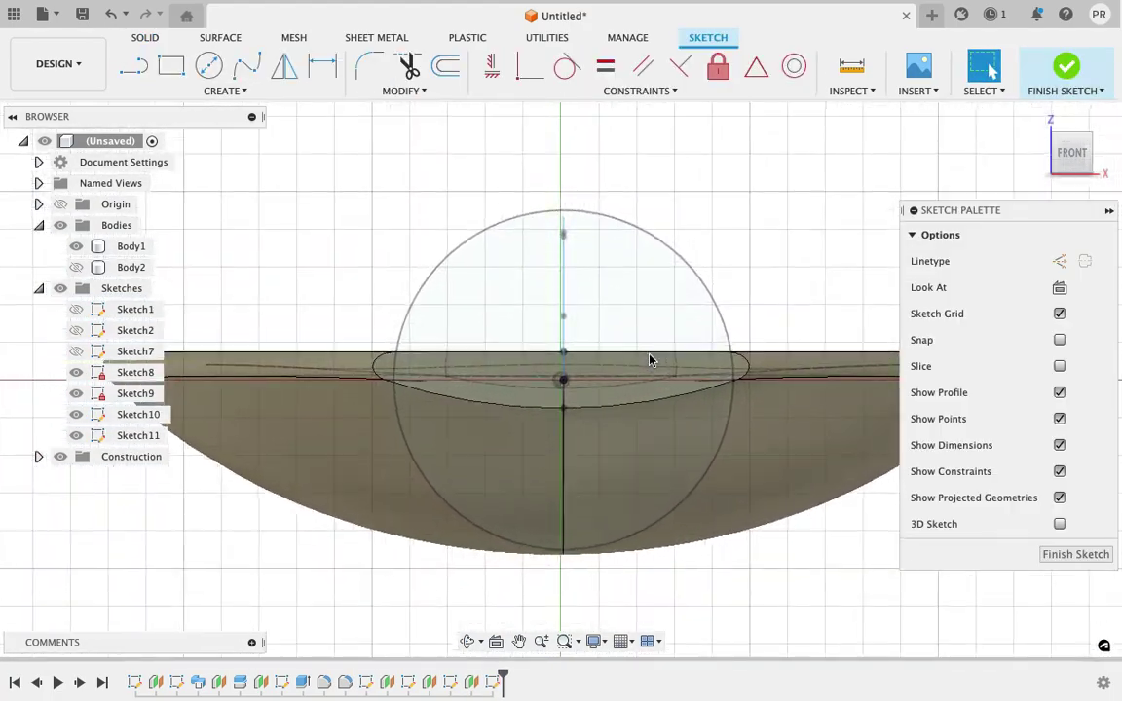
click(223, 90)
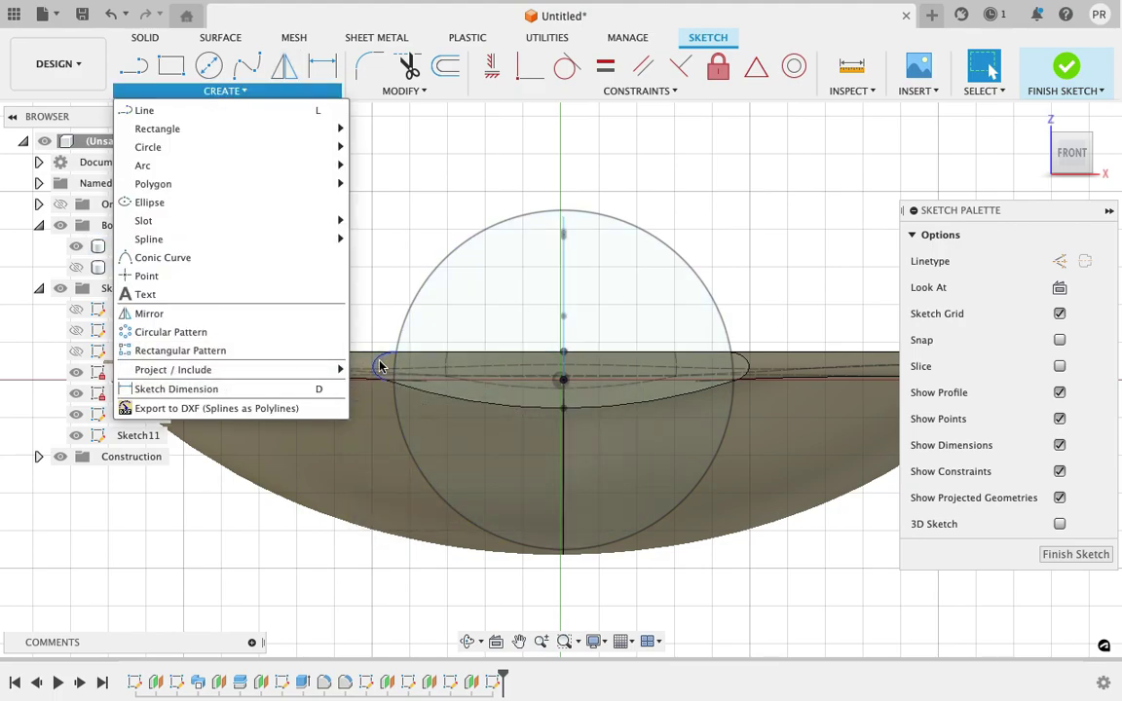
mouse_move(174, 370)
click(371, 380)
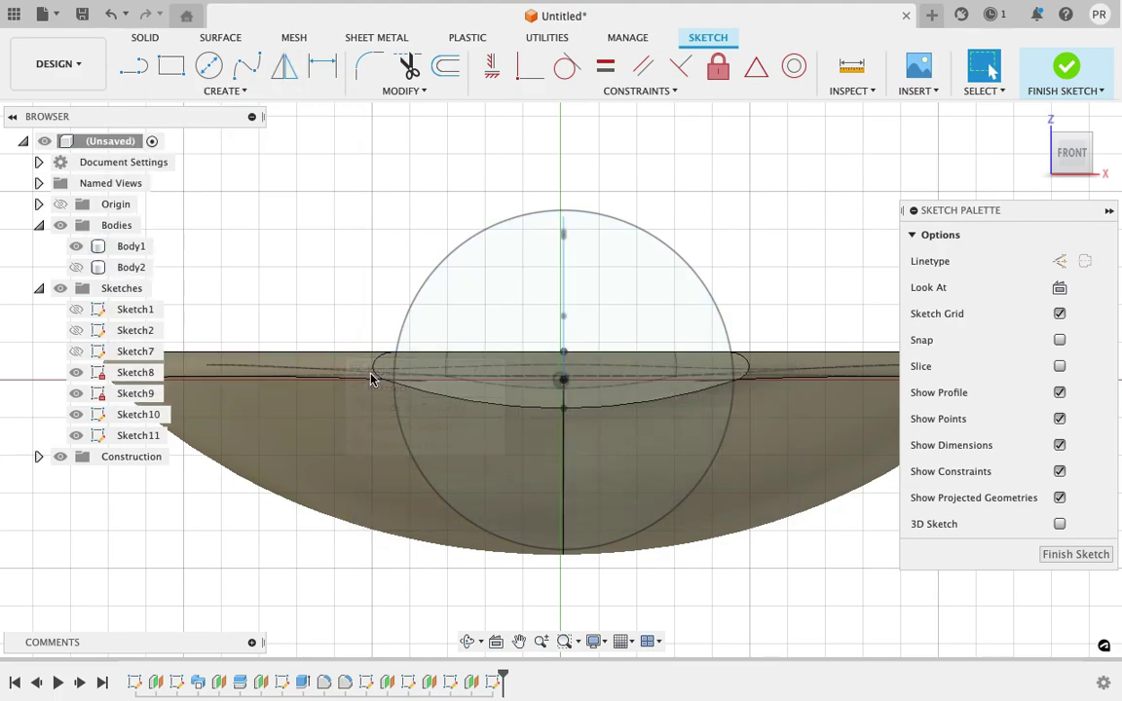
click(492, 370)
click(812, 244)
Step: Move the box-selected projected profile 4 mm upward
click(417, 94)
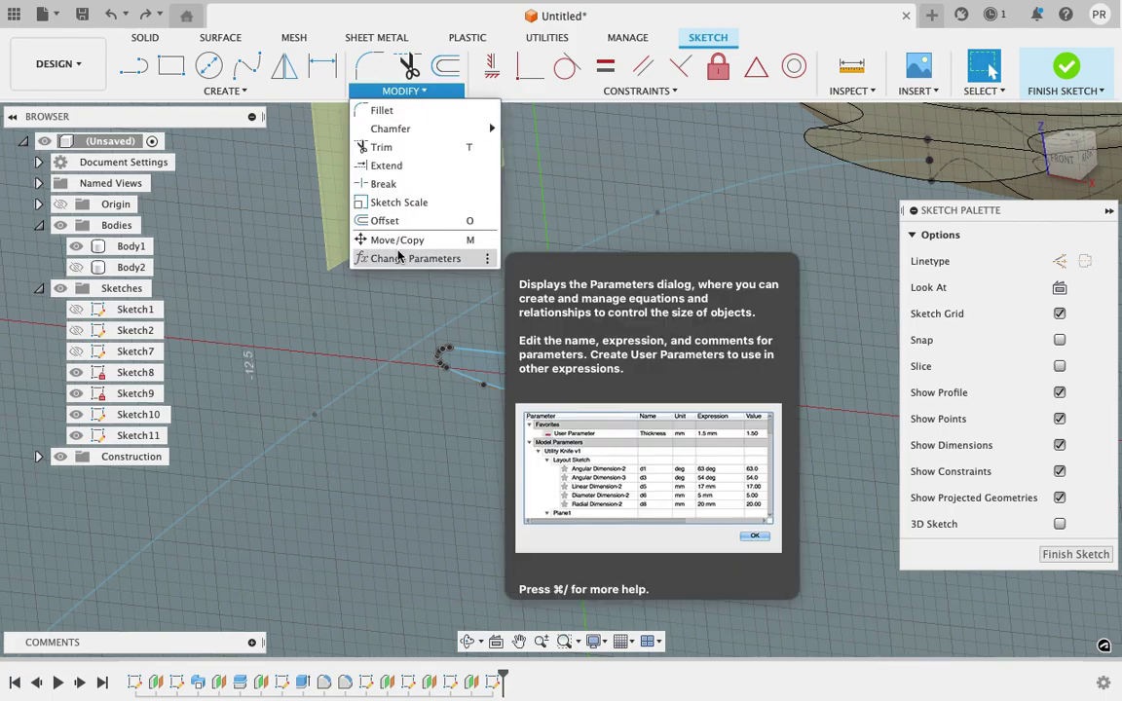
click(406, 242)
drag(715, 479, 439, 347)
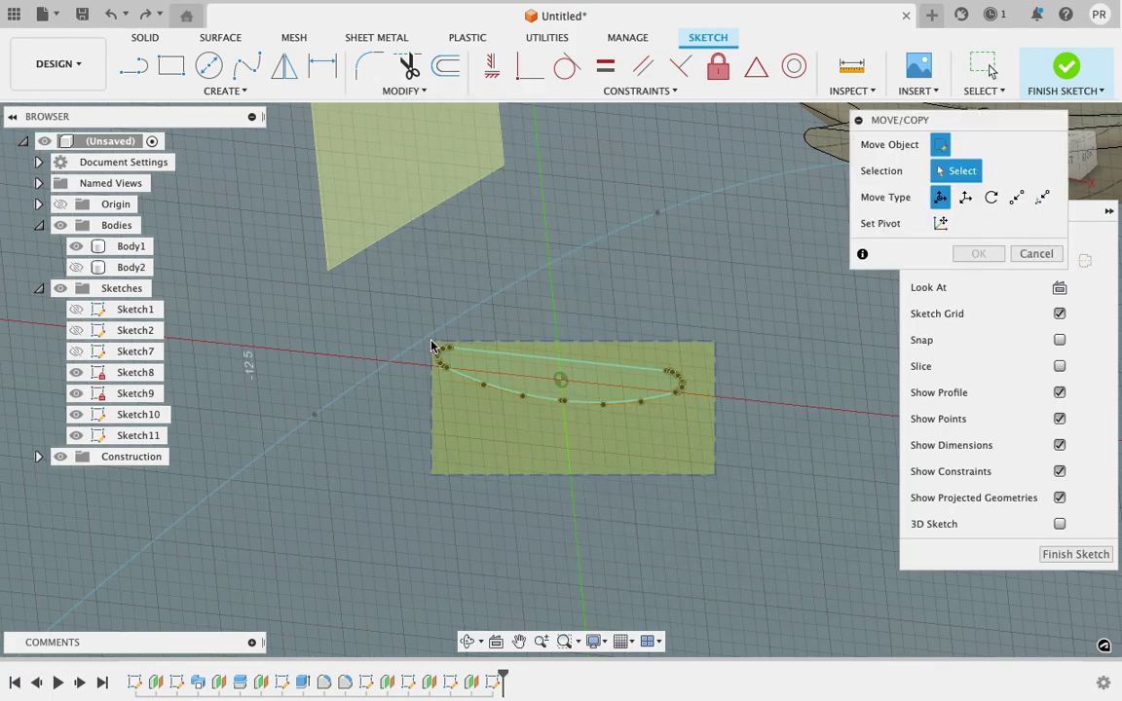
drag(673, 325, 680, 223)
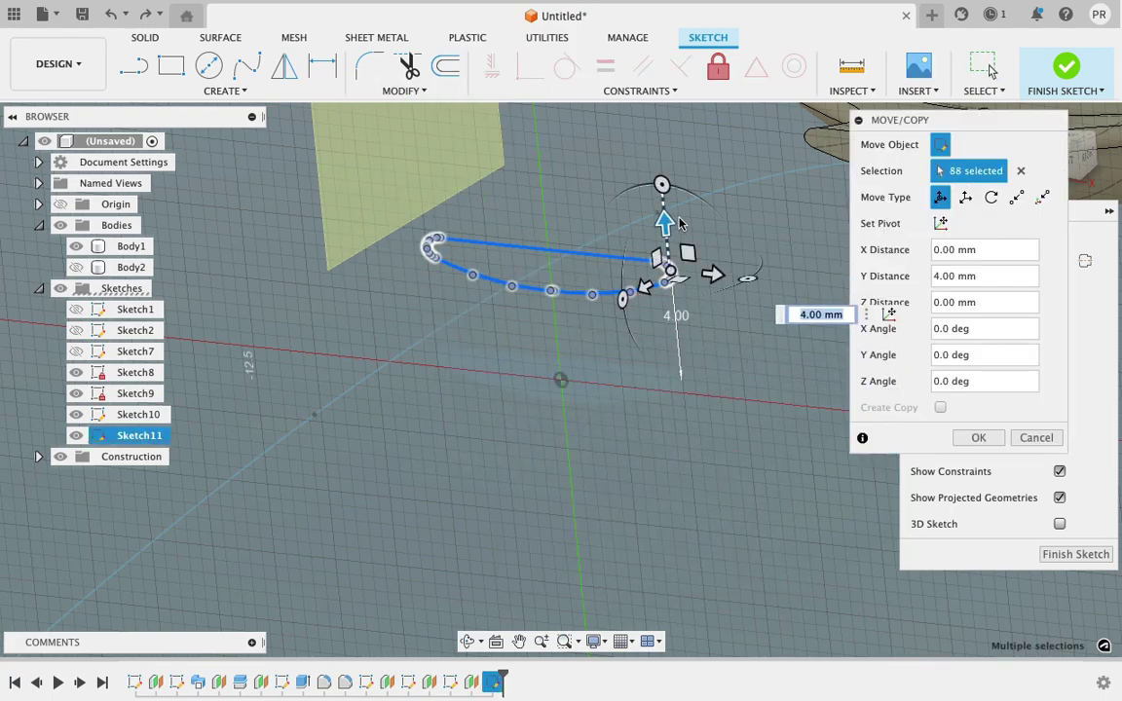
click(1086, 154)
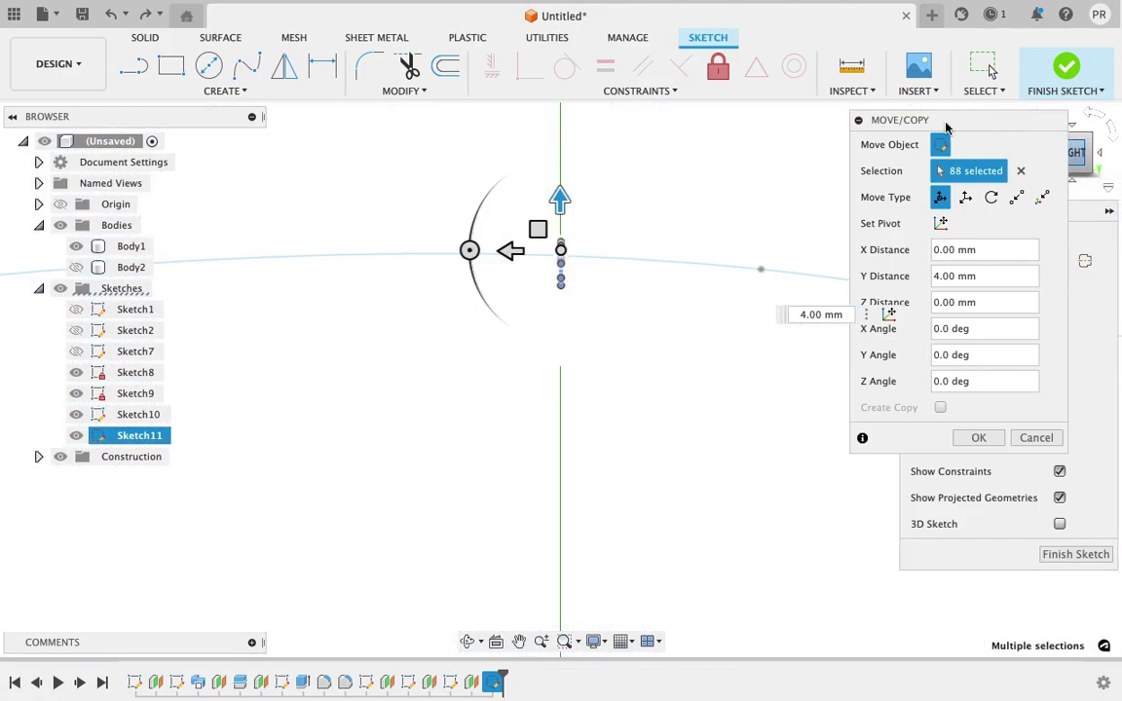
drag(945, 128, 925, 279)
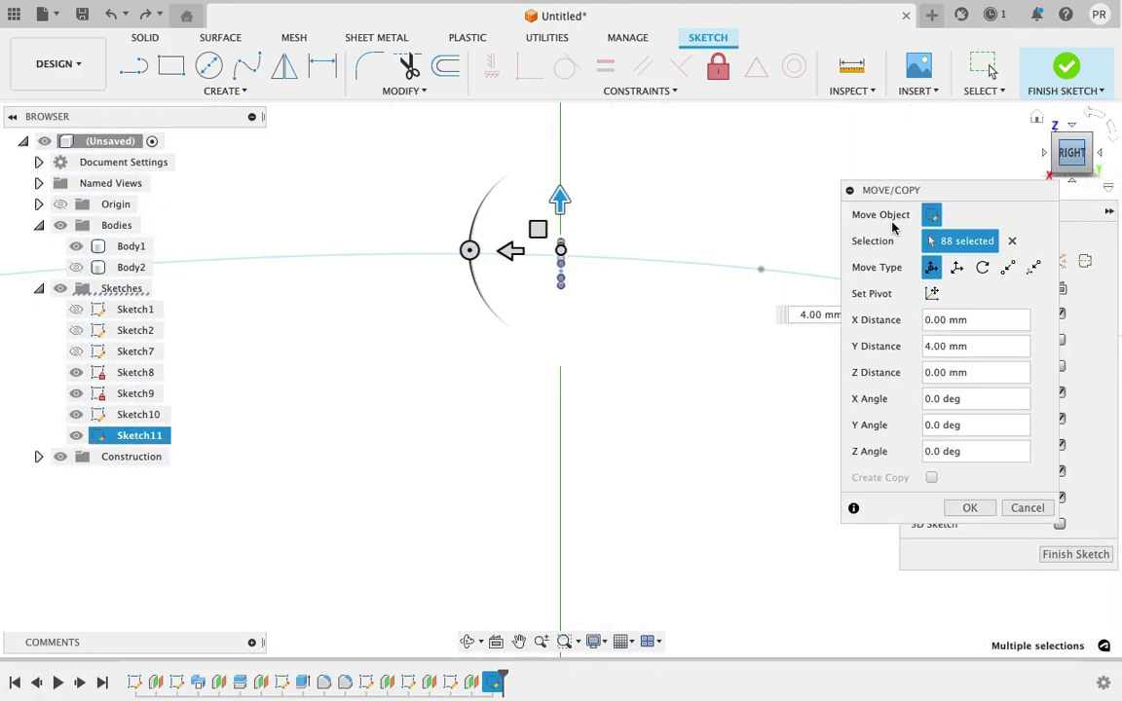
click(1042, 156)
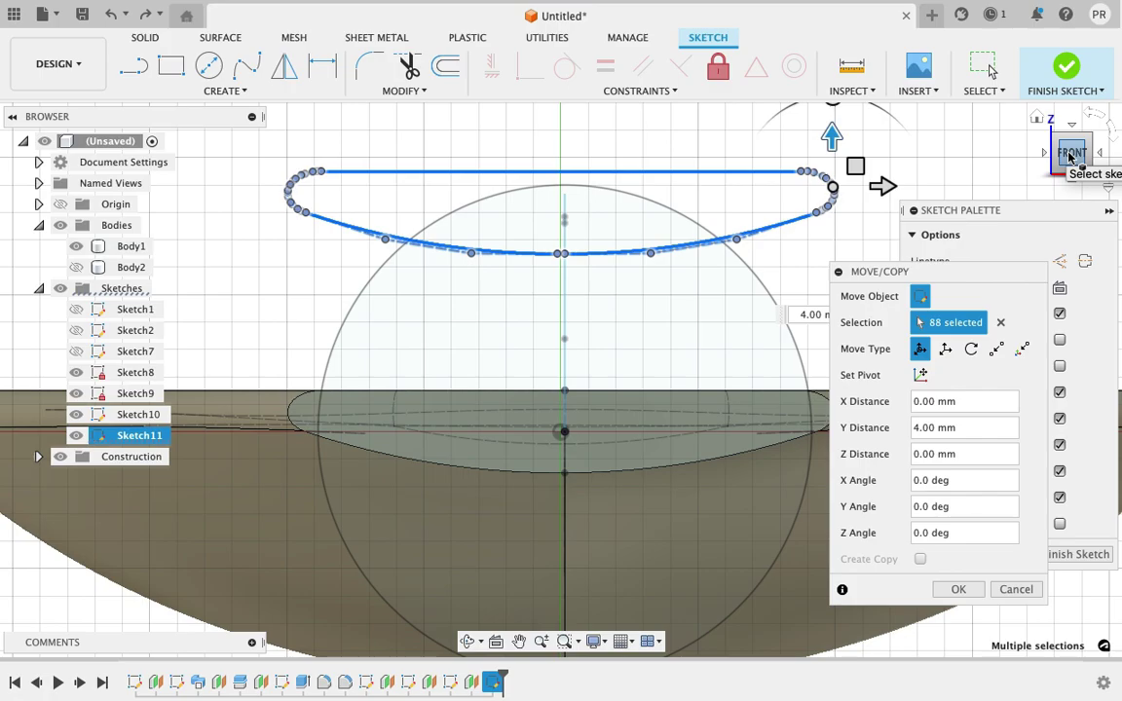
drag(1069, 158, 1057, 146)
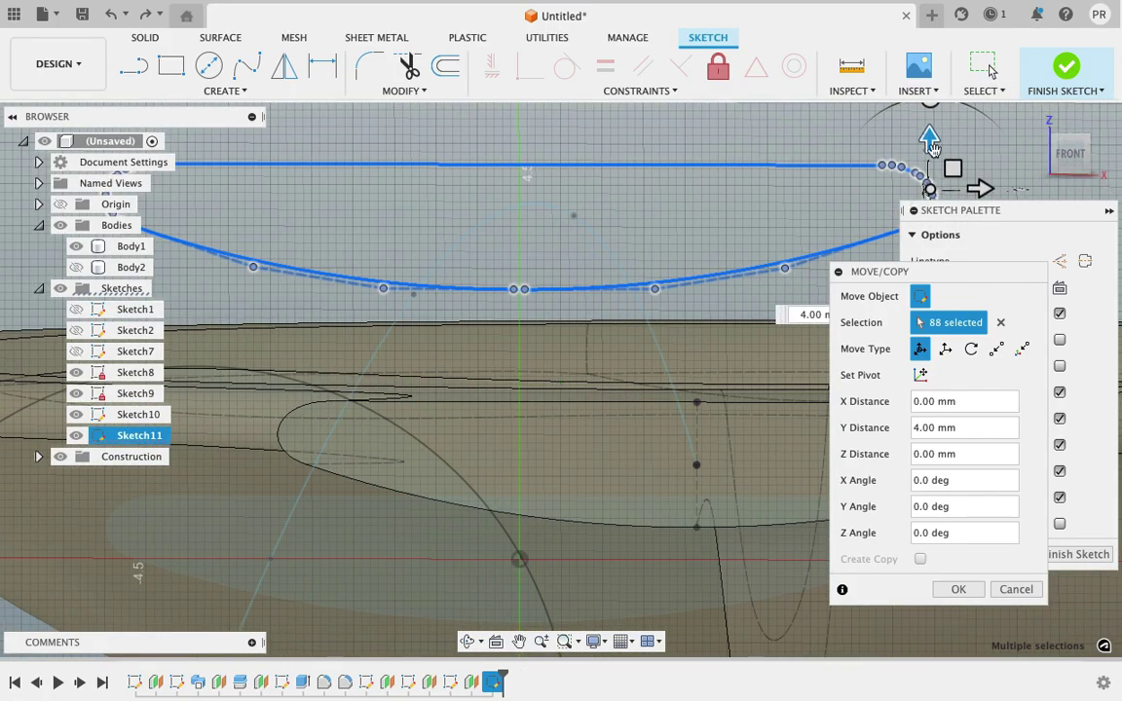
click(925, 144)
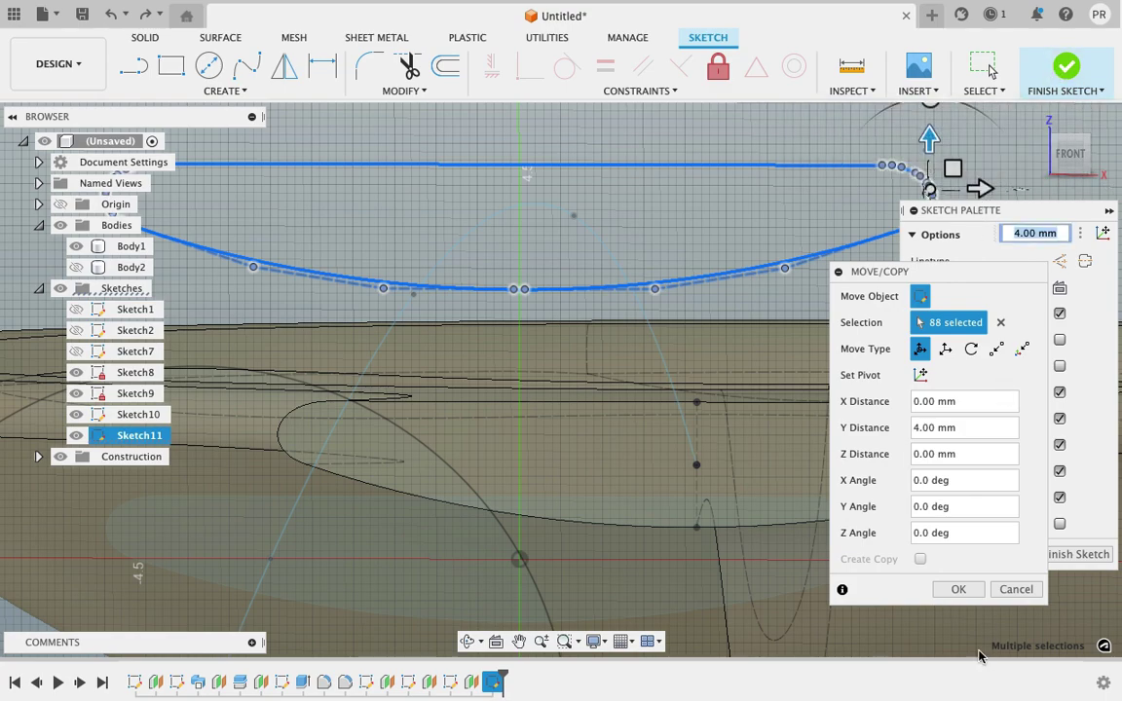
key(Return)
scroll(832, 381, down, 5)
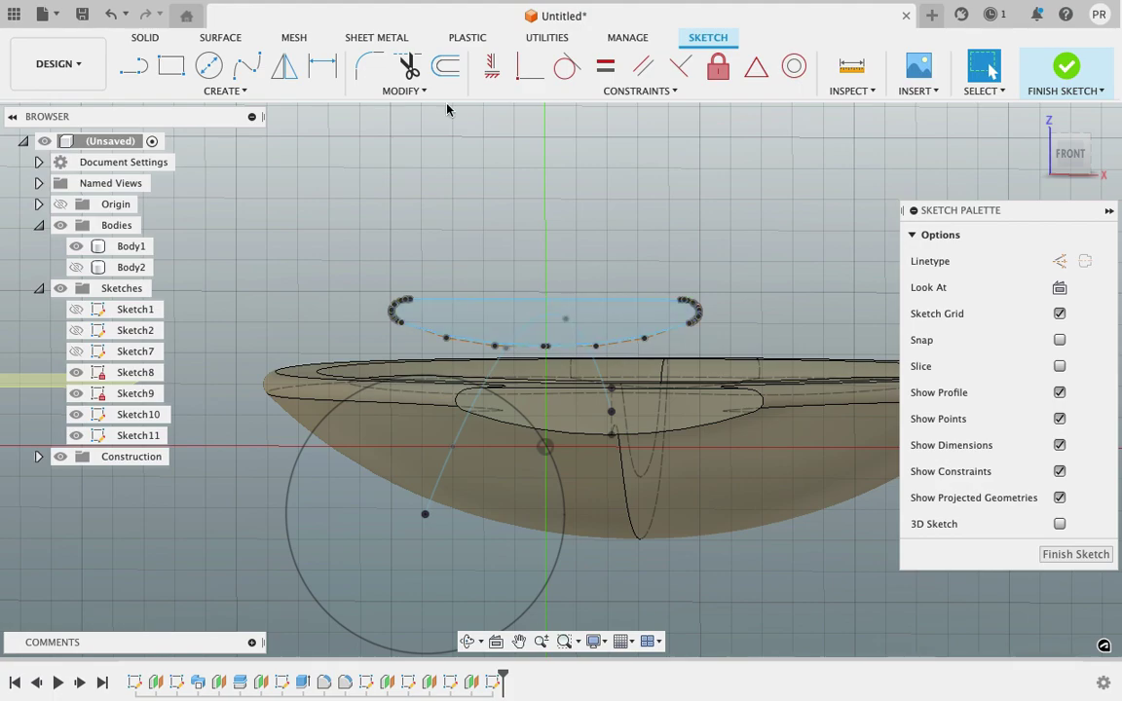
Step: Offset the top sketch loop by 1 mm and finish the sketch
click(445, 65)
click(530, 303)
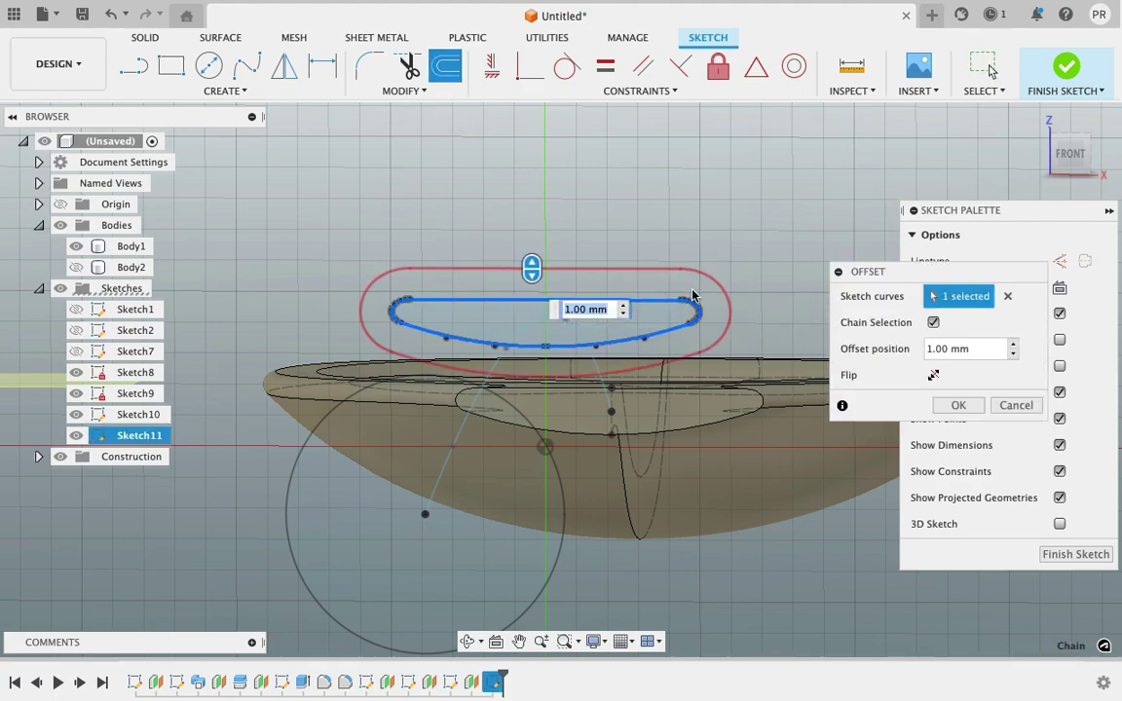
click(959, 405)
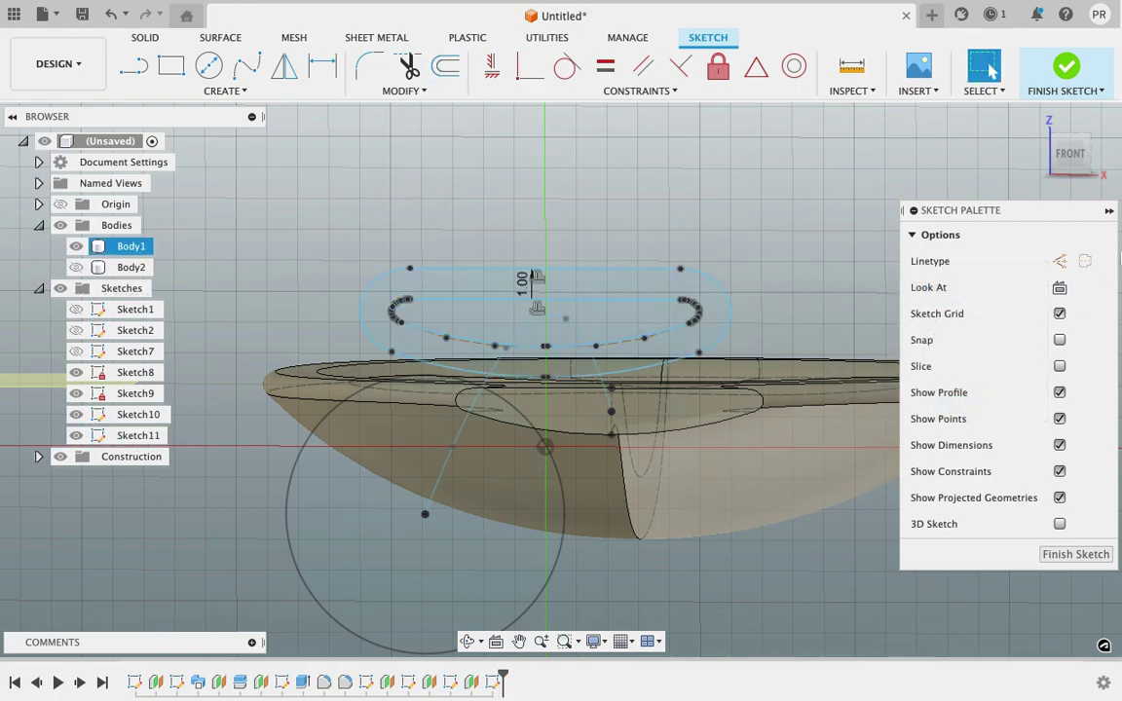
mouse_move(556, 369)
shift+middle_down()
mouse_move(559, 380)
mouse_move(681, 292)
shift+middle_up()
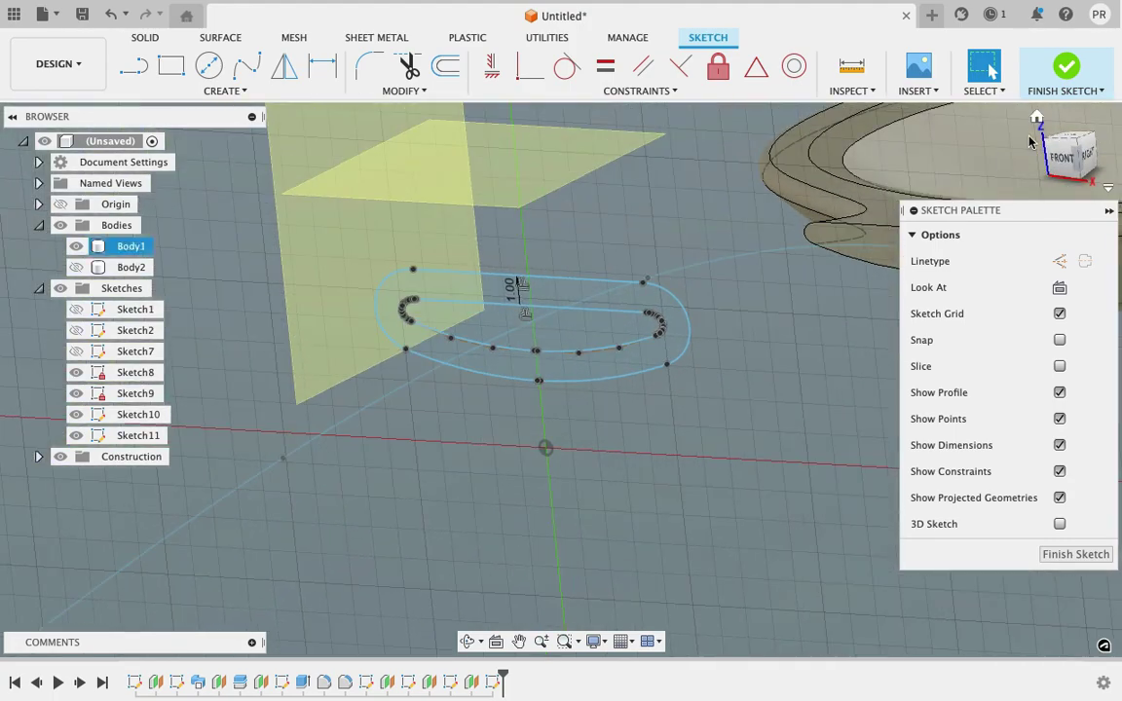
click(1064, 146)
click(1036, 117)
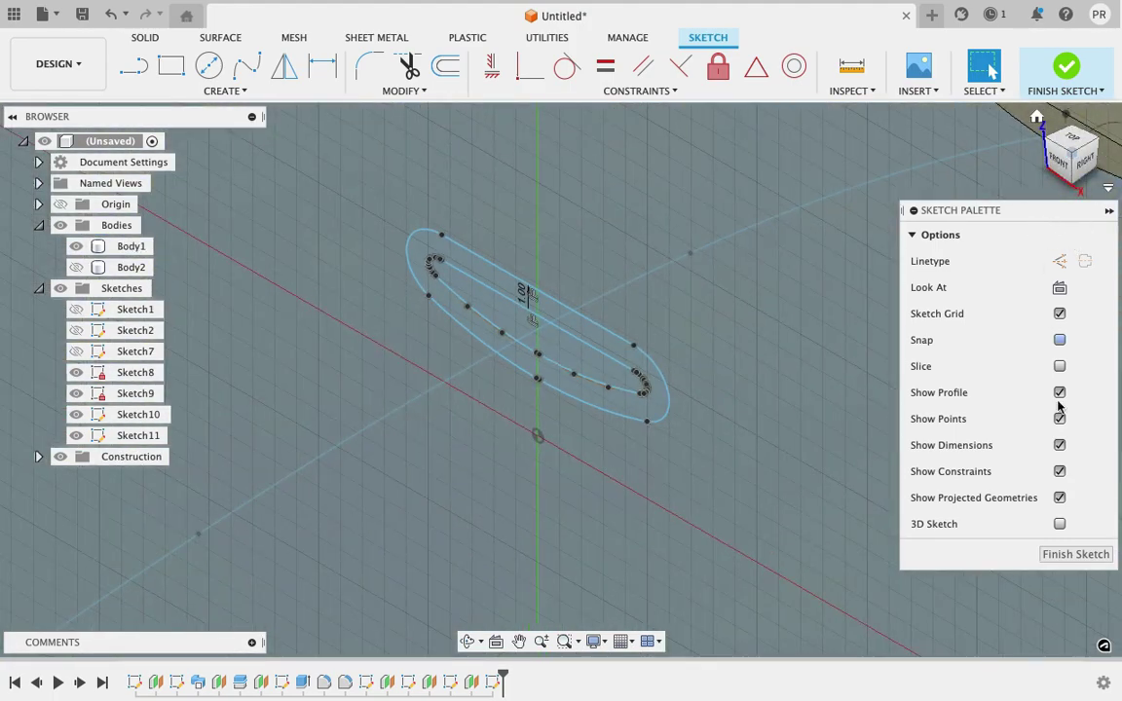
click(1074, 554)
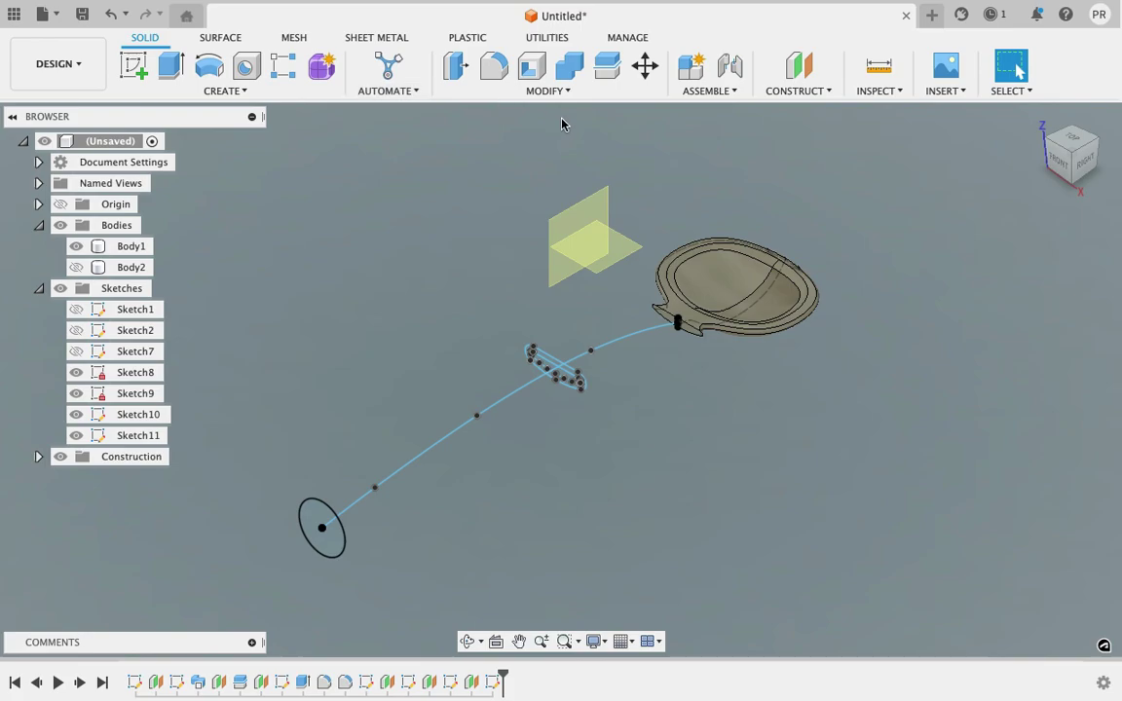
Step: Start a loft through the end ellipse, middle profile and bowl-end profile
click(238, 90)
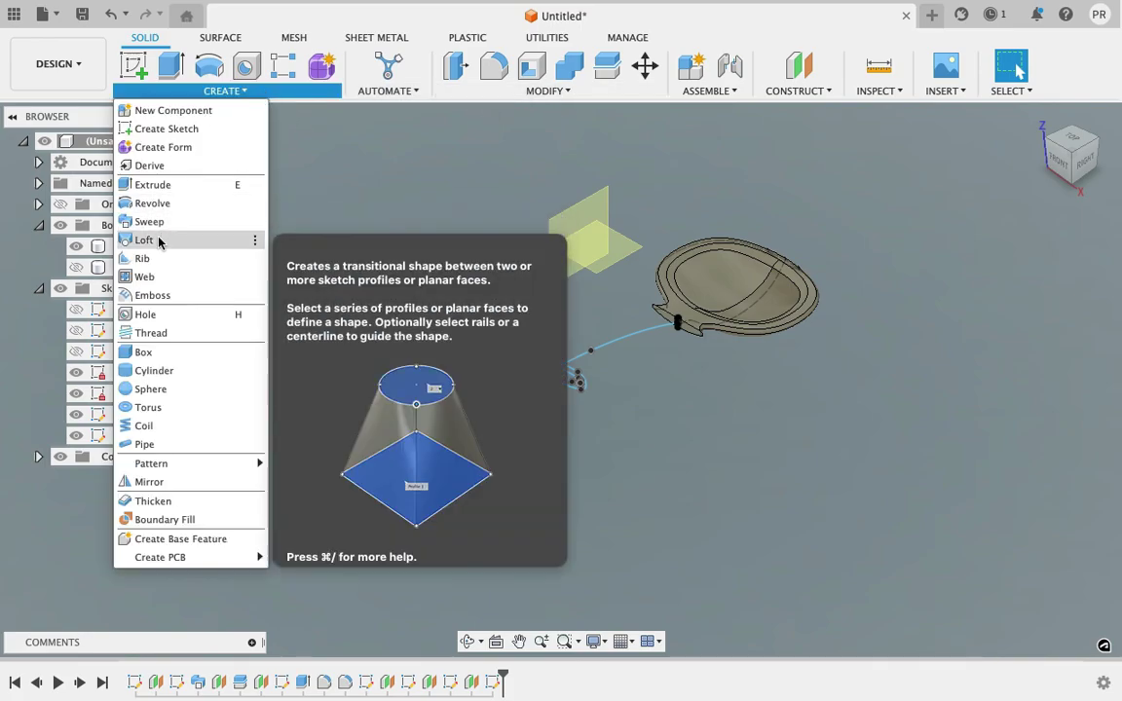
click(175, 239)
click(307, 524)
scroll(551, 376, up, 3)
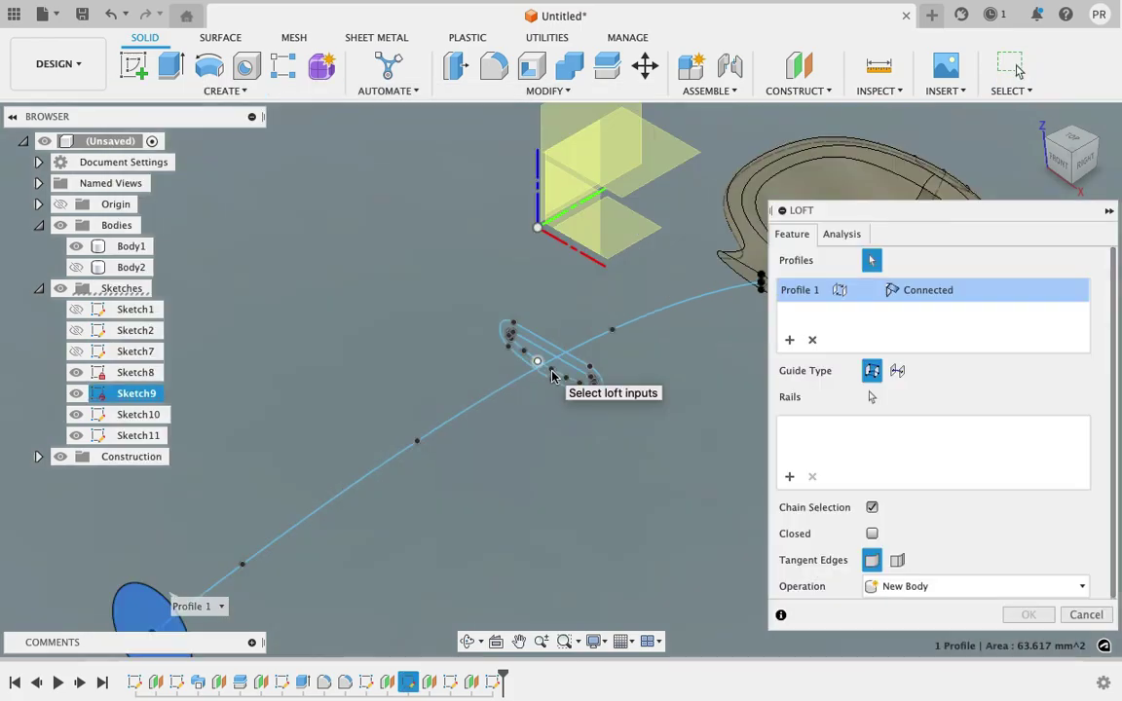
click(566, 371)
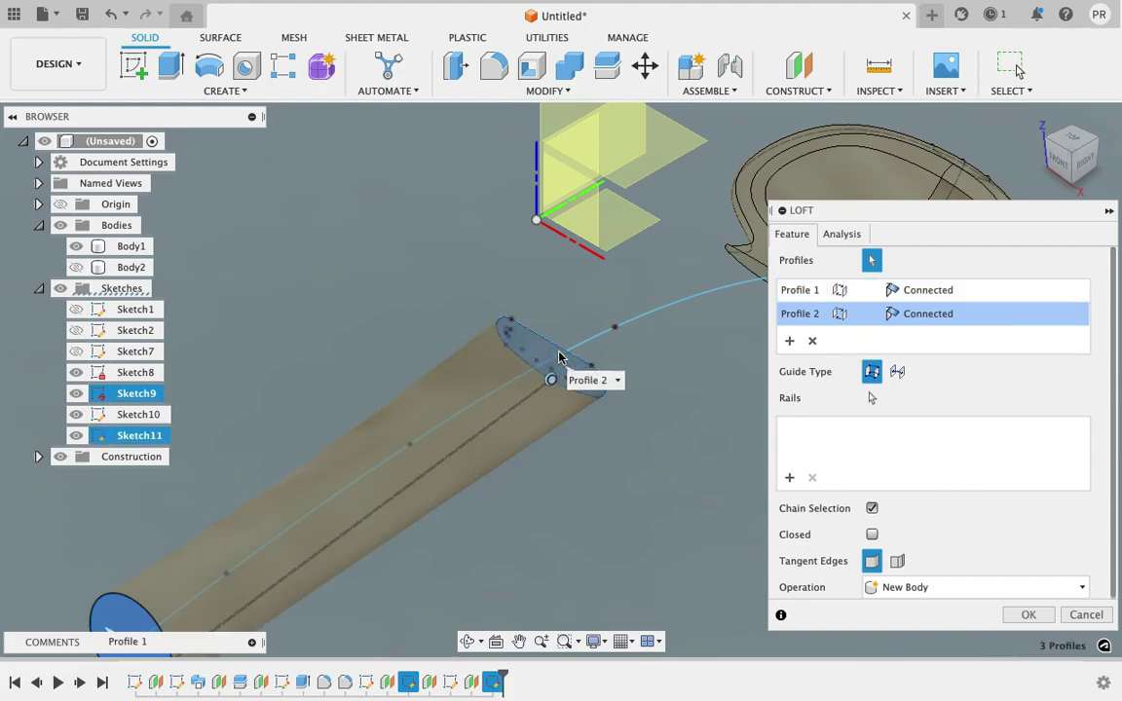
click(748, 273)
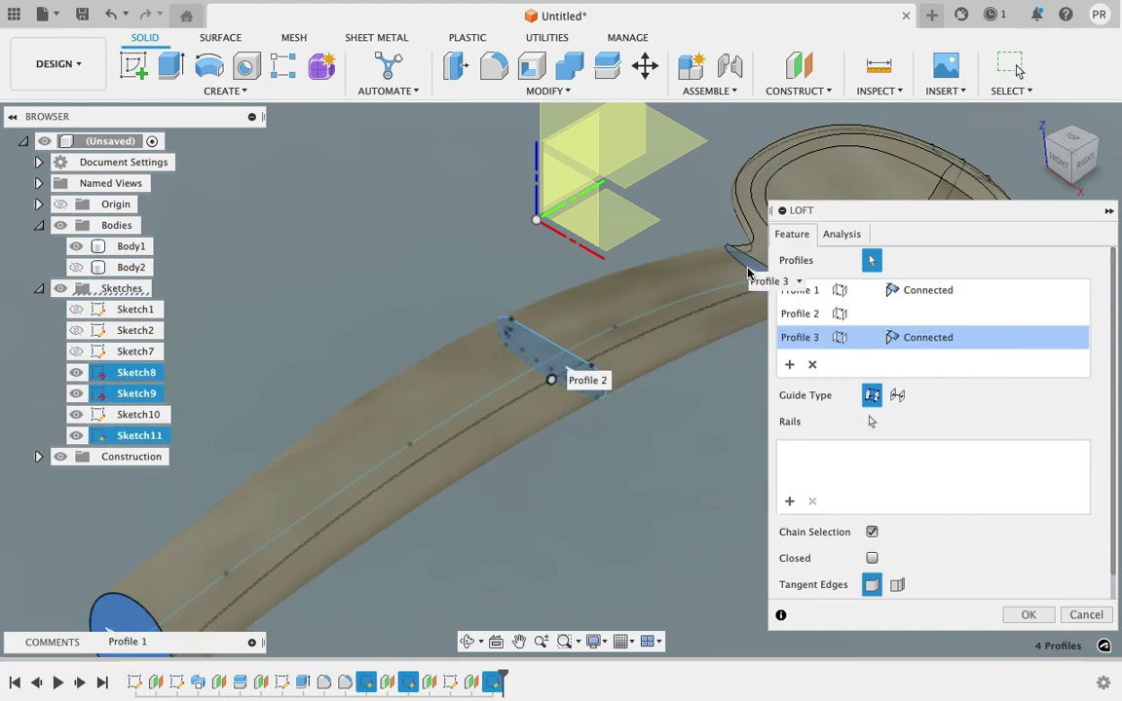
Step: Guide the loft along the curved centerline path and create the joined handle
click(897, 395)
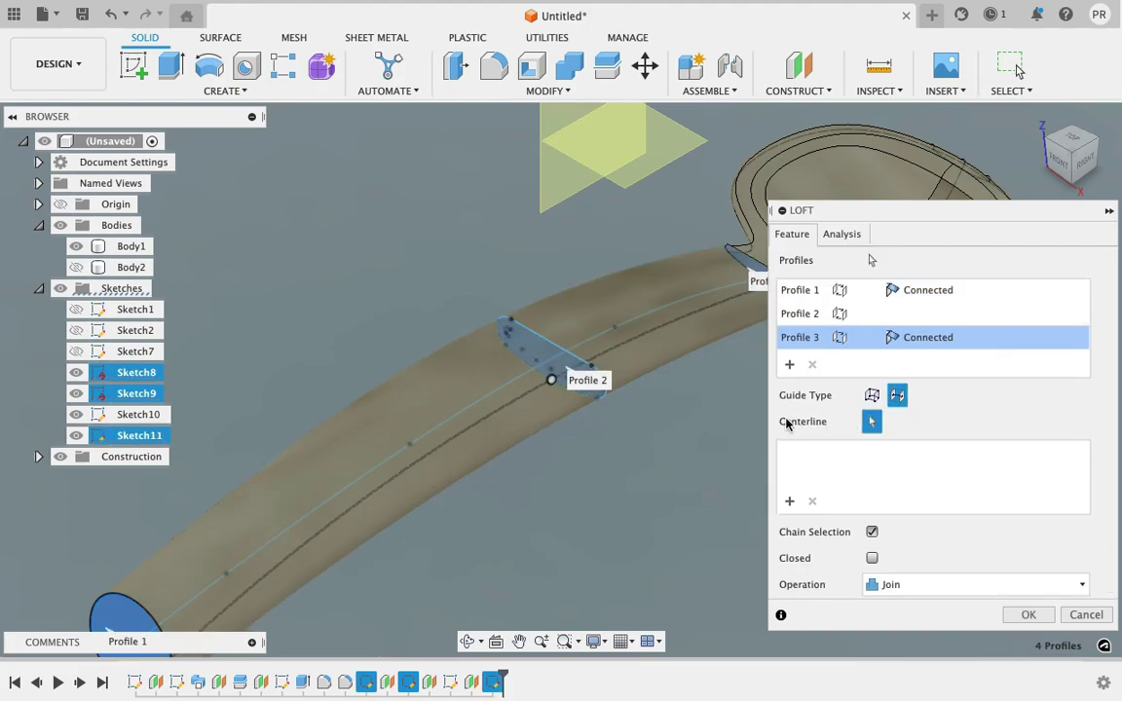
click(514, 385)
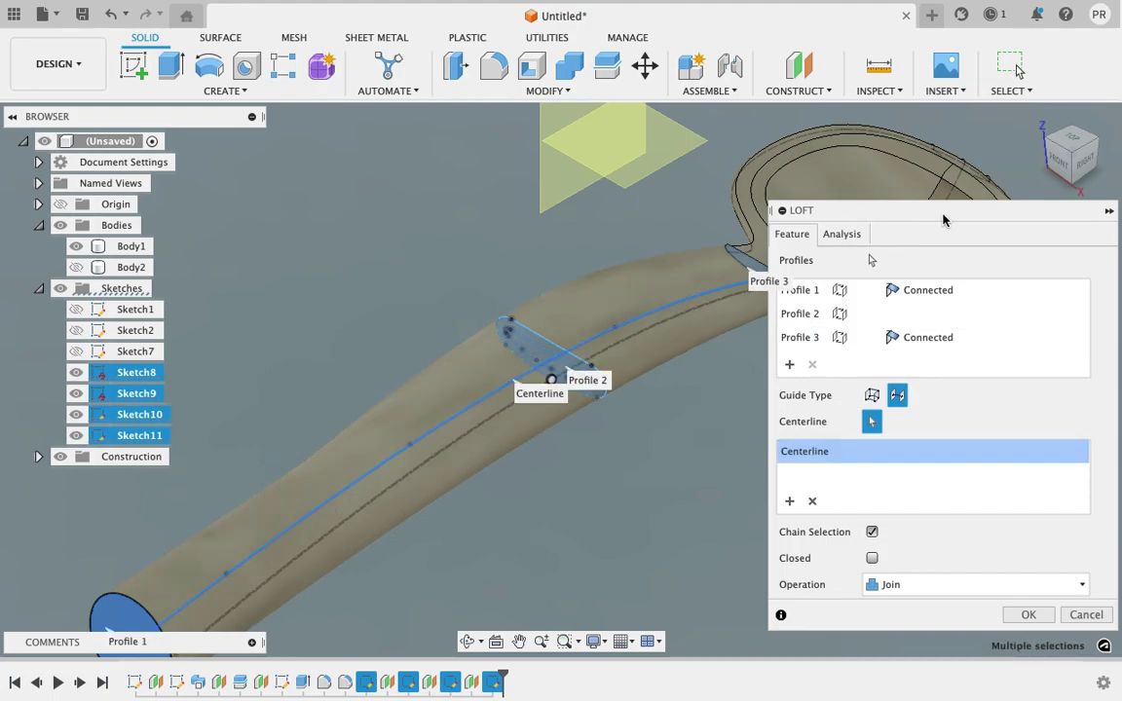
scroll(495, 369, down, 2)
scroll(497, 370, down, 2)
scroll(638, 314, up, 1)
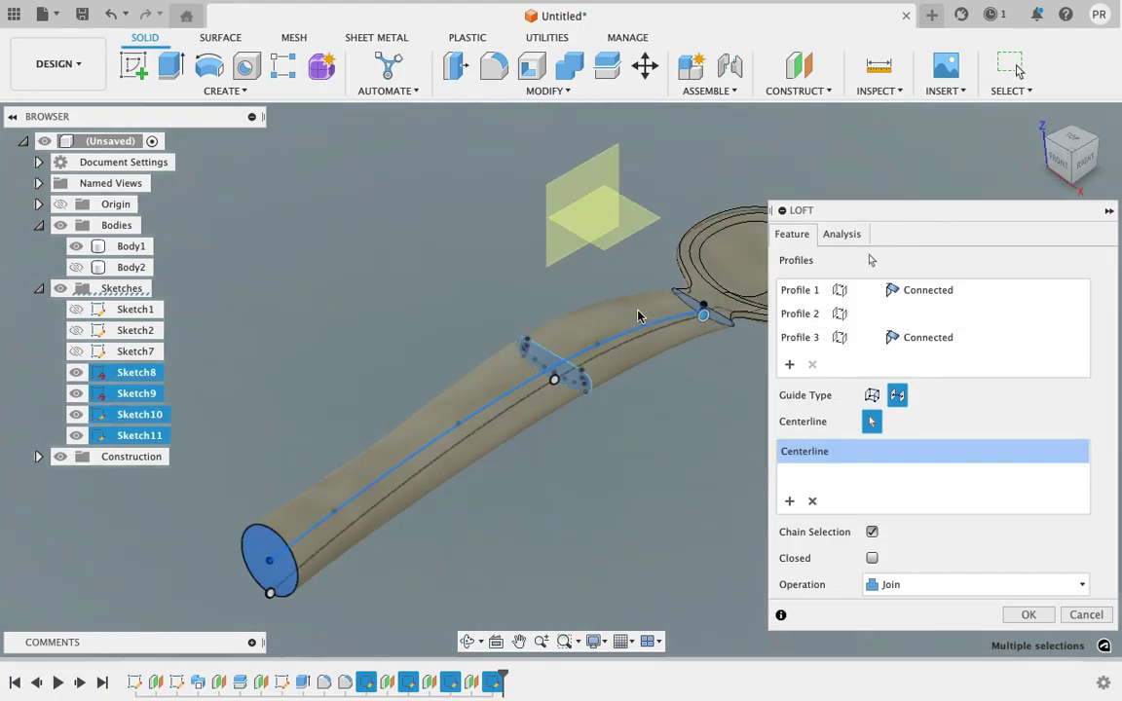
mouse_move(1072, 151)
drag(1074, 156, 974, 210)
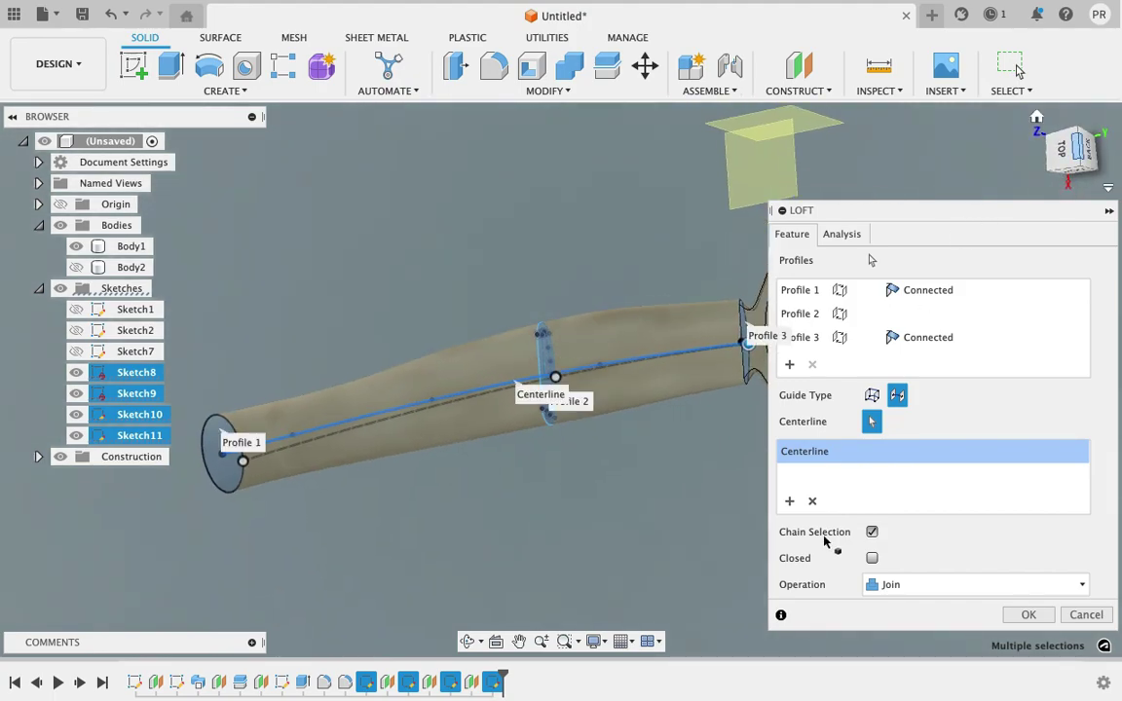
click(1034, 615)
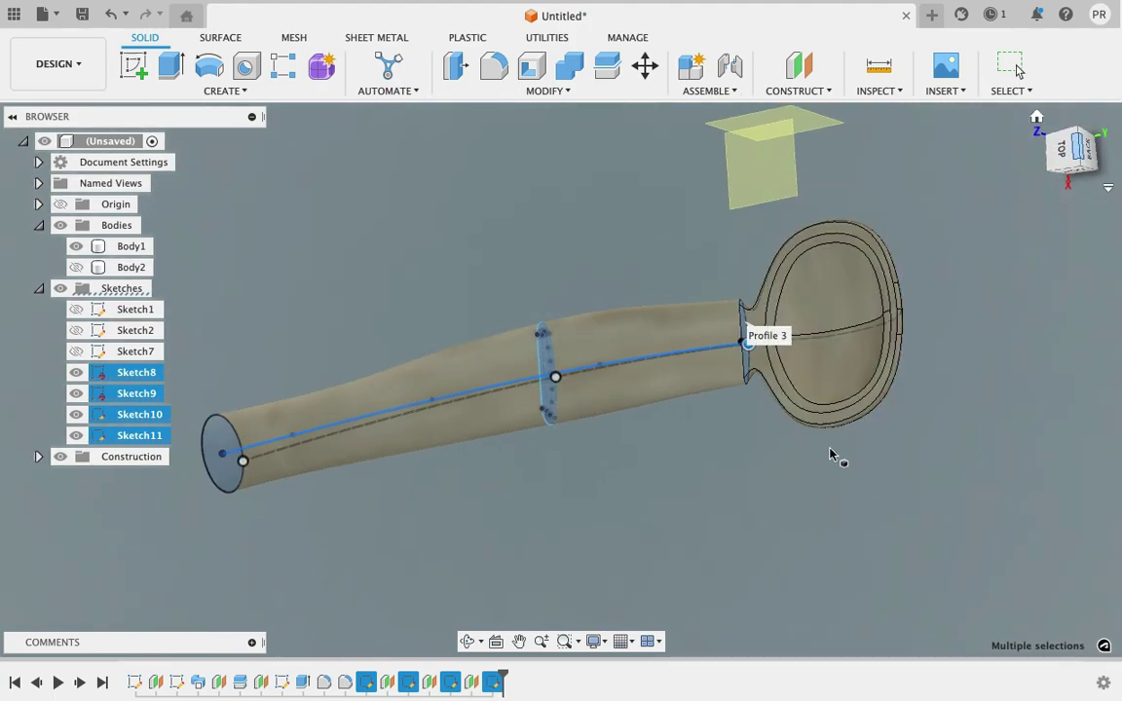
scroll(710, 234, down, 2)
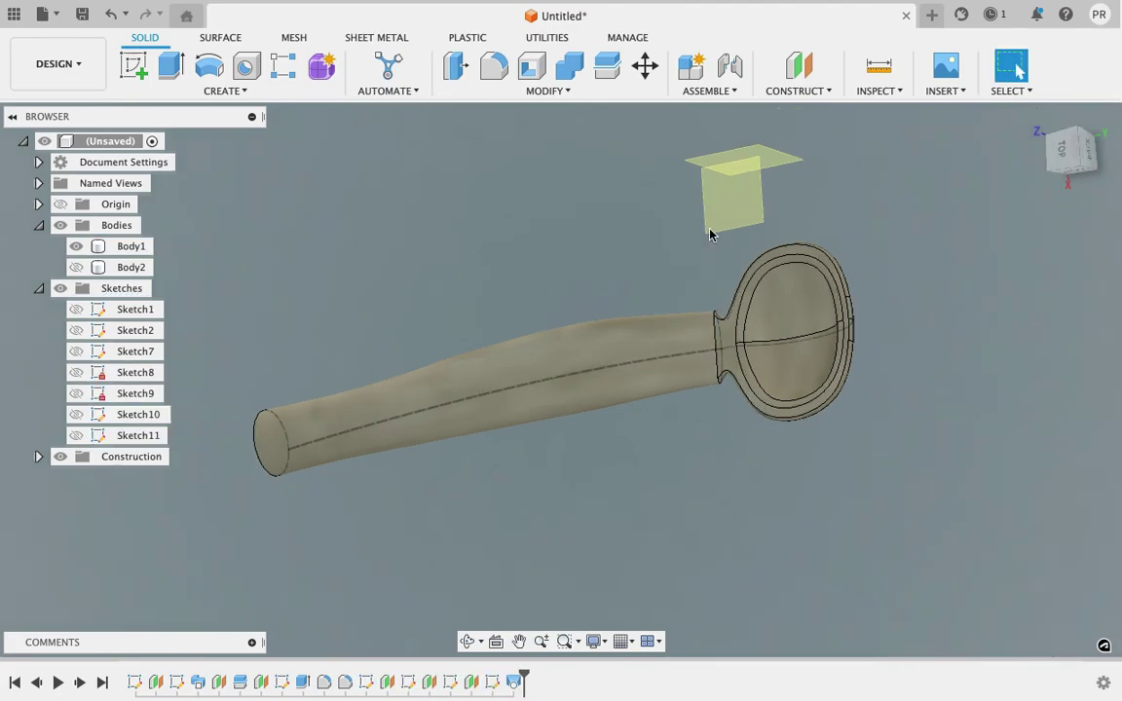
click(1066, 148)
drag(1066, 148, 1062, 110)
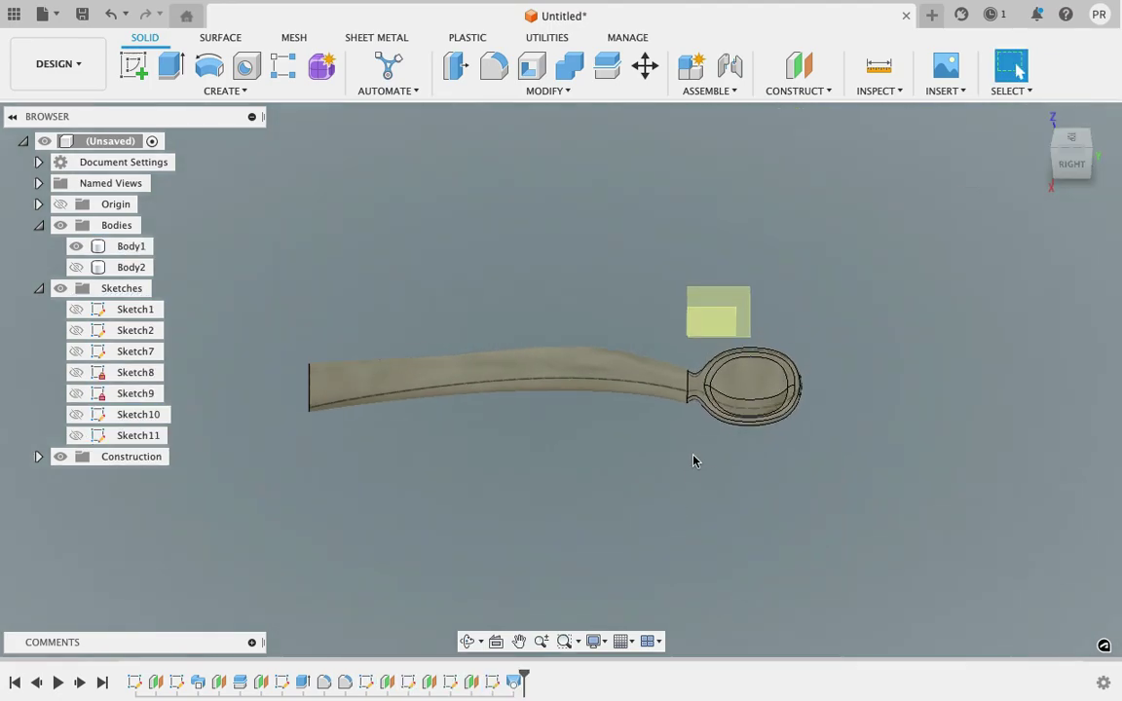
scroll(693, 461, up, 4)
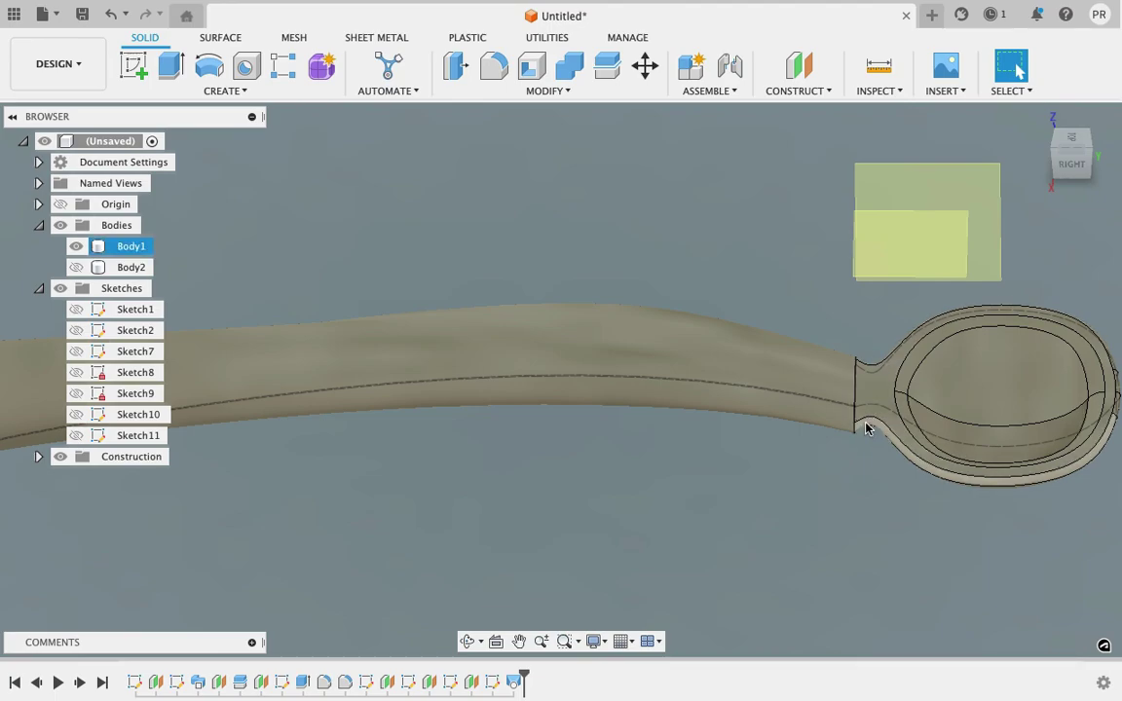
click(881, 361)
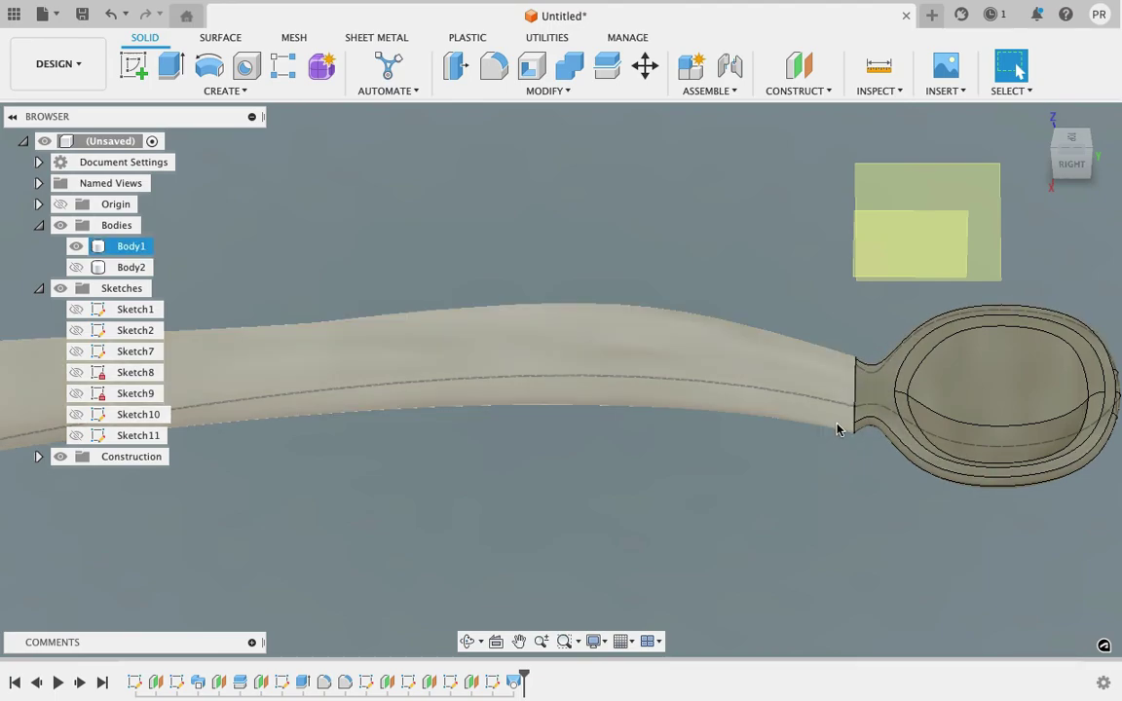
middle_drag(880, 371, 841, 323)
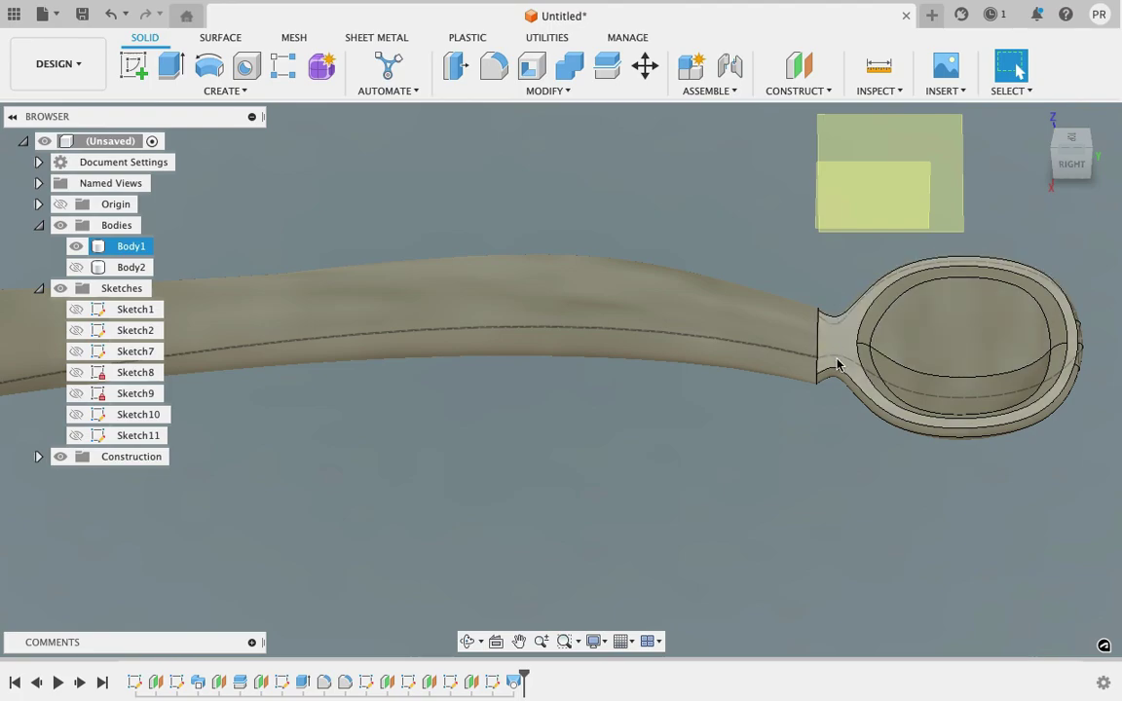
scroll(742, 389, down, 3)
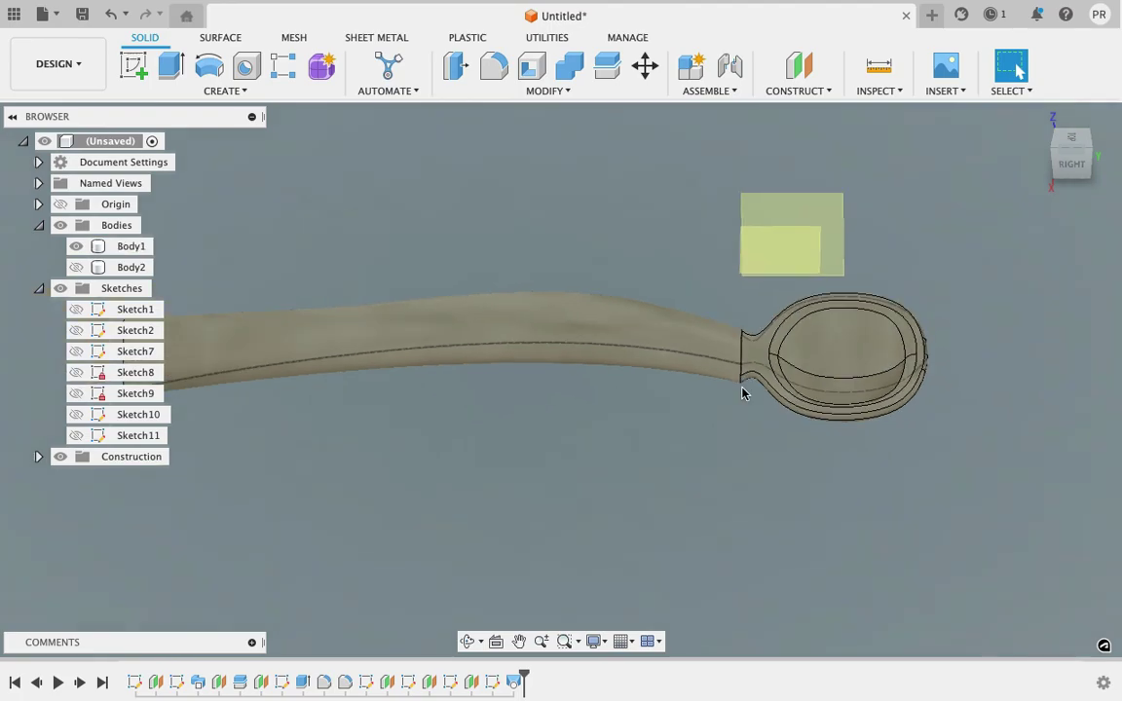
scroll(741, 389, down, 2)
scroll(742, 392, up, 4)
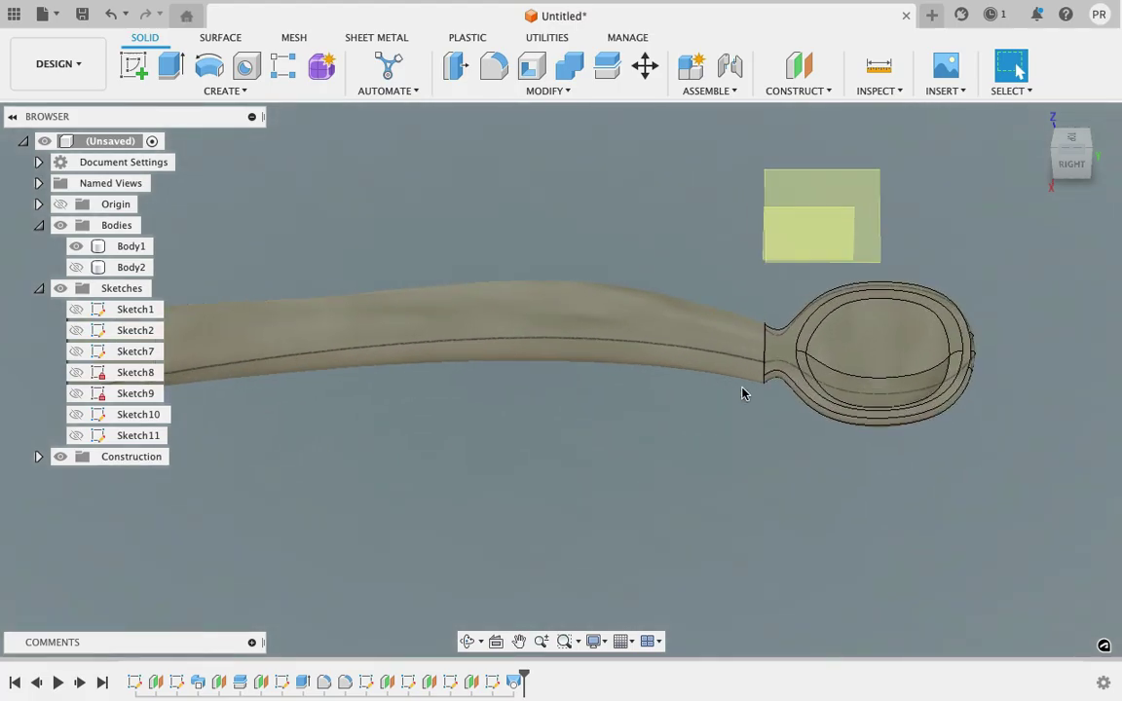
Step: Delete the outer outline line and arcs from Sketch11, keeping only the inner curved profile
double_click(513, 682)
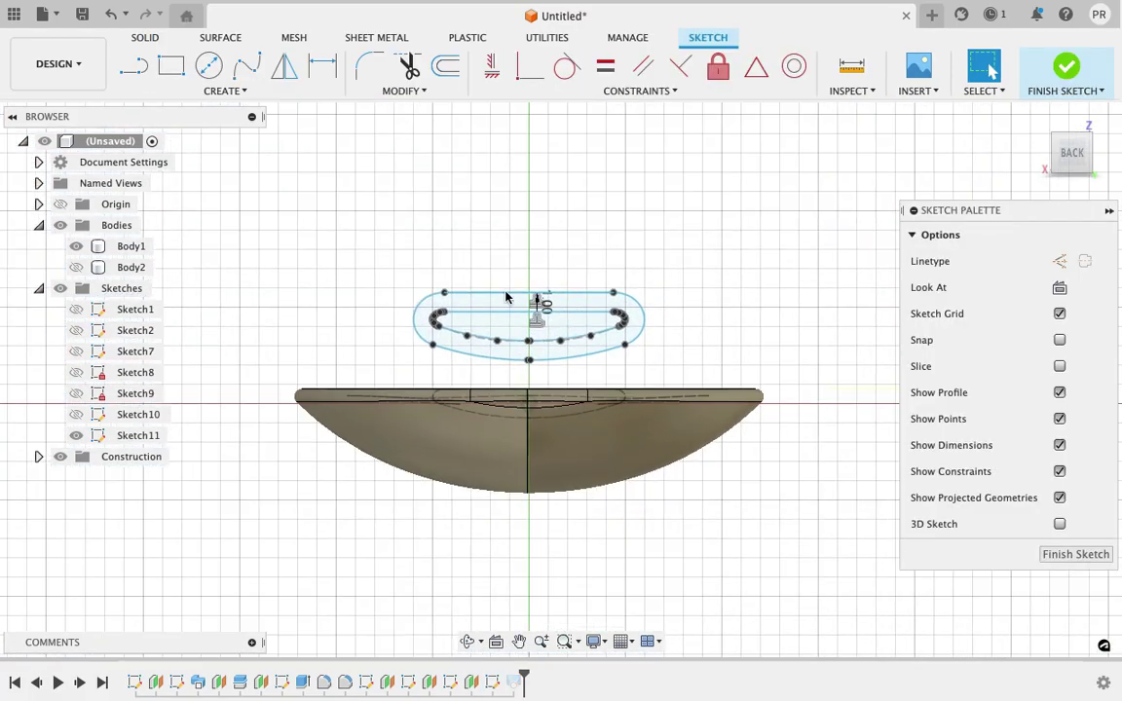
click(488, 293)
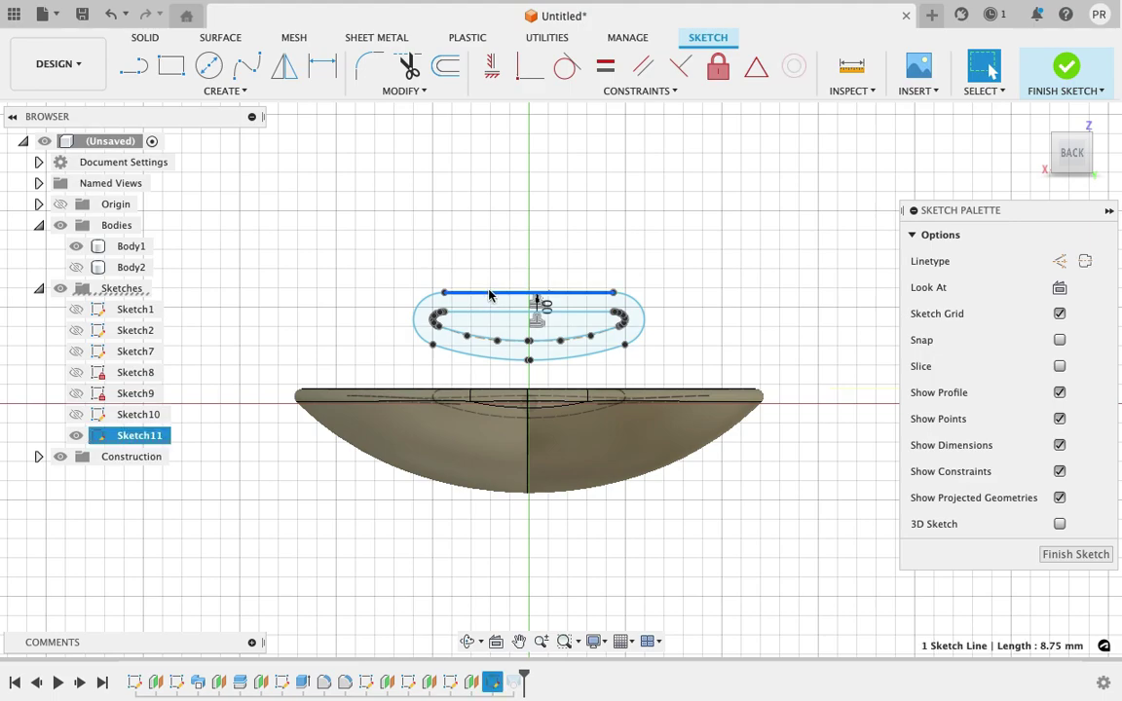
key(Delete)
click(631, 302)
key(Delete)
click(580, 352)
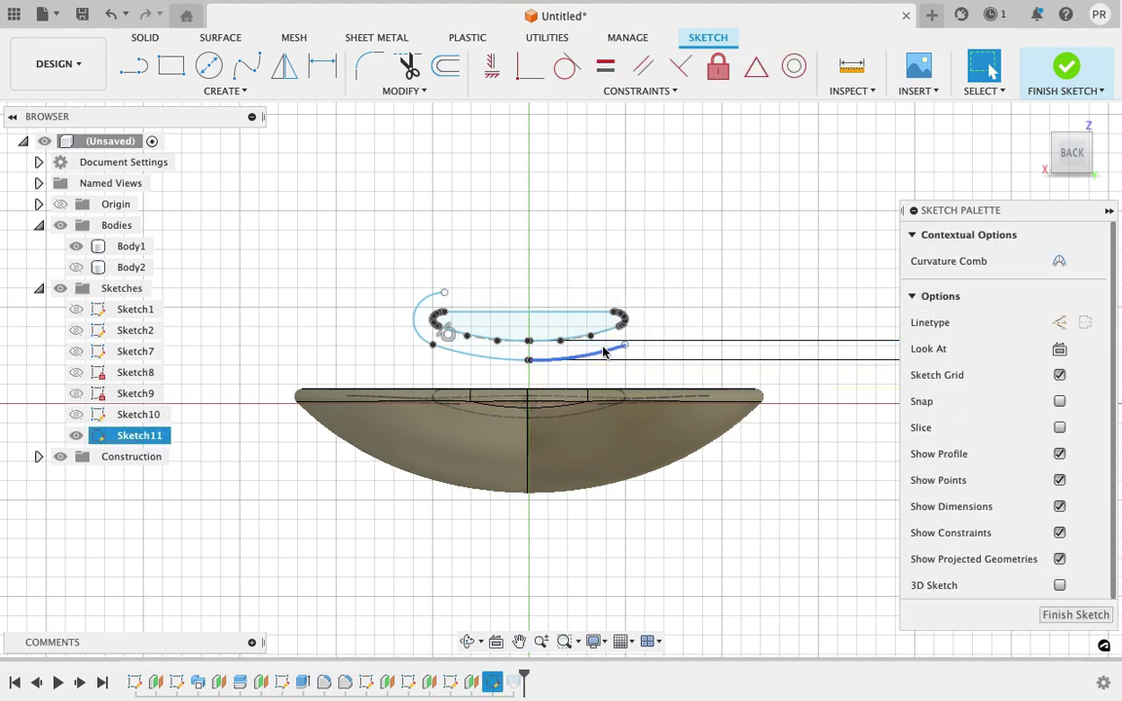
key(Delete)
click(414, 319)
key(Delete)
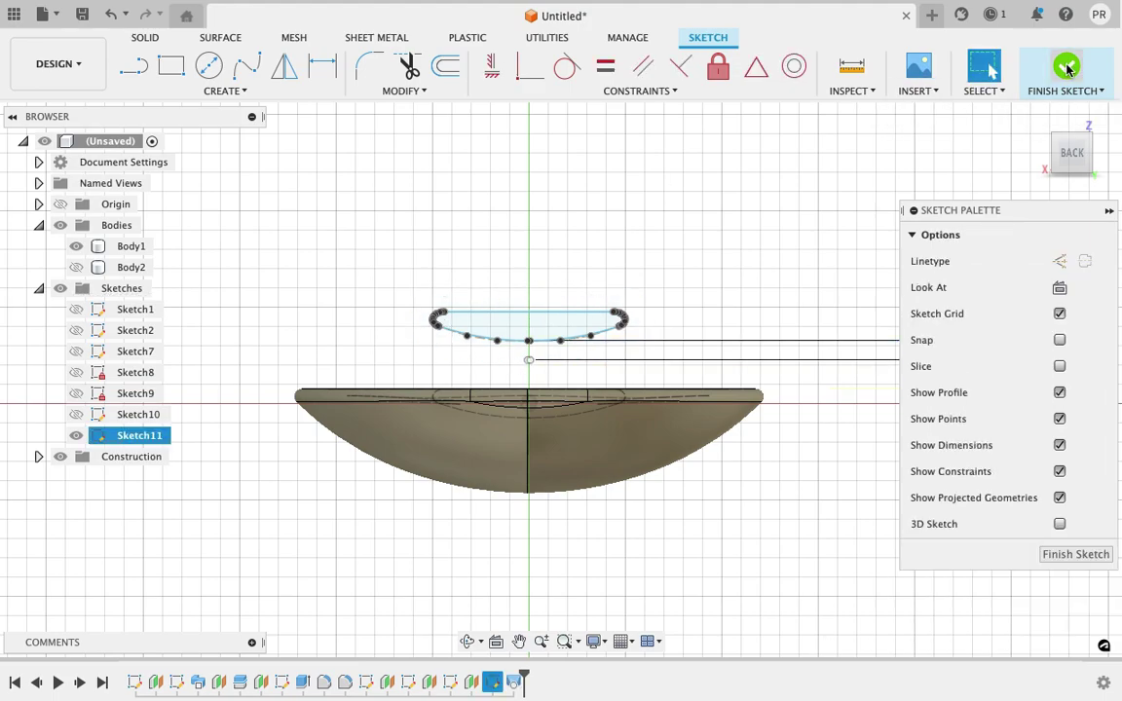
click(1065, 67)
click(1071, 154)
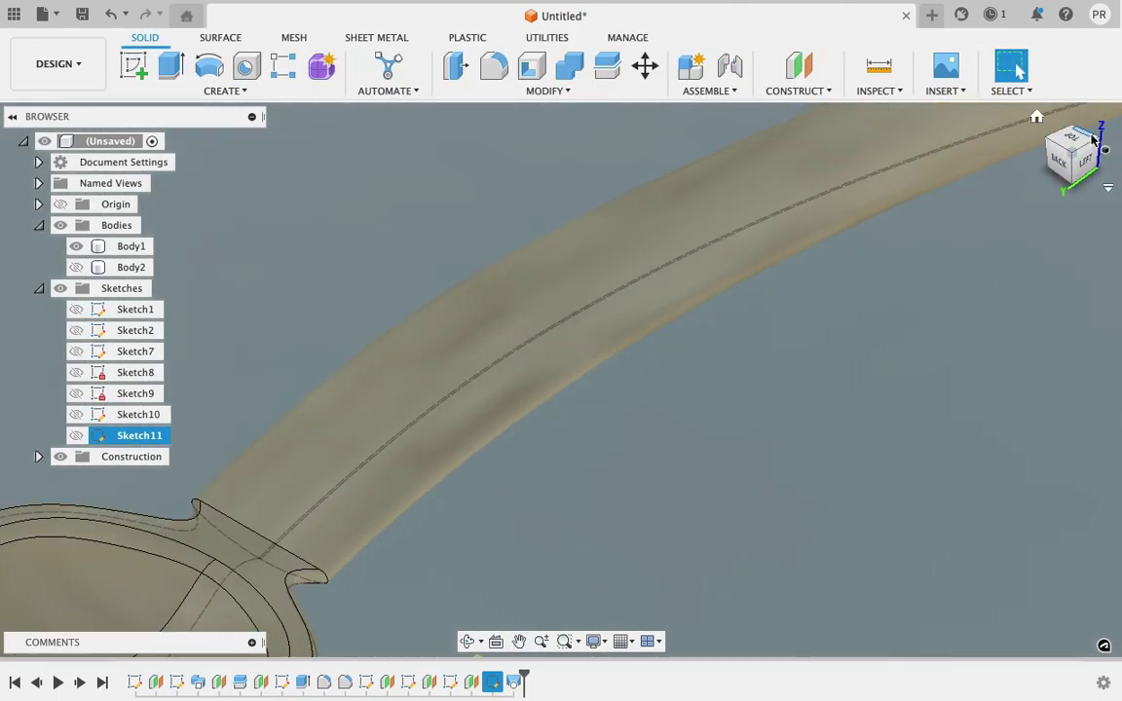
Step: Edit the handle loft and accept it with its profiles and centerline
right_click(517, 683)
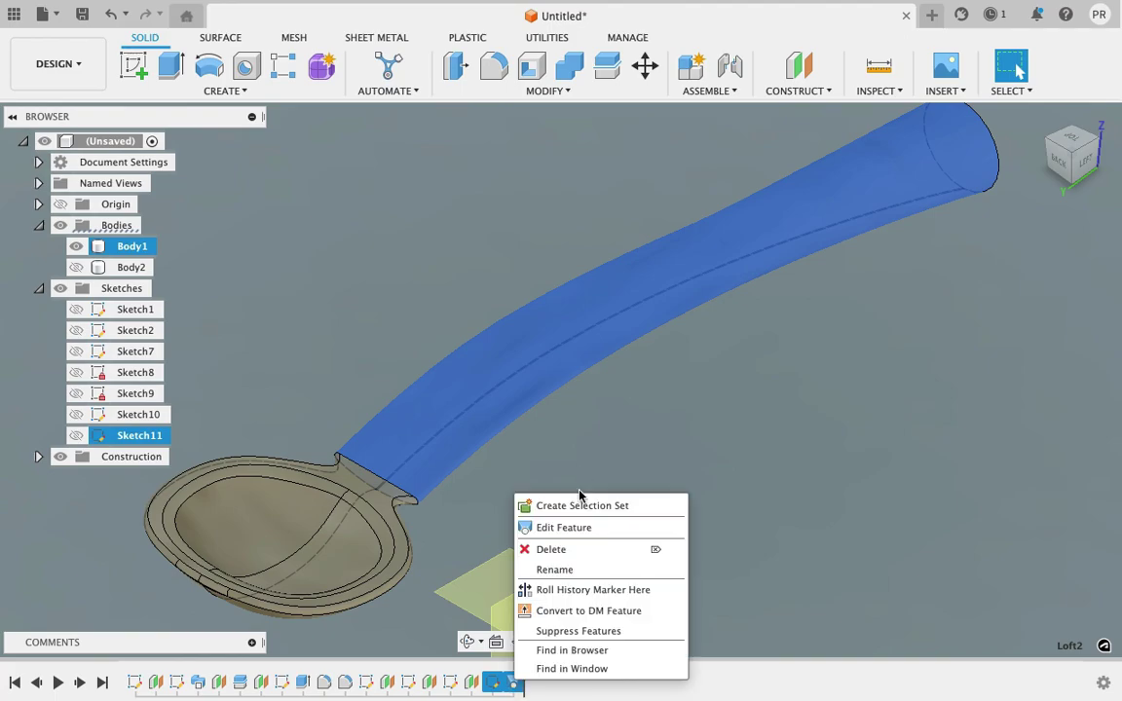
click(571, 527)
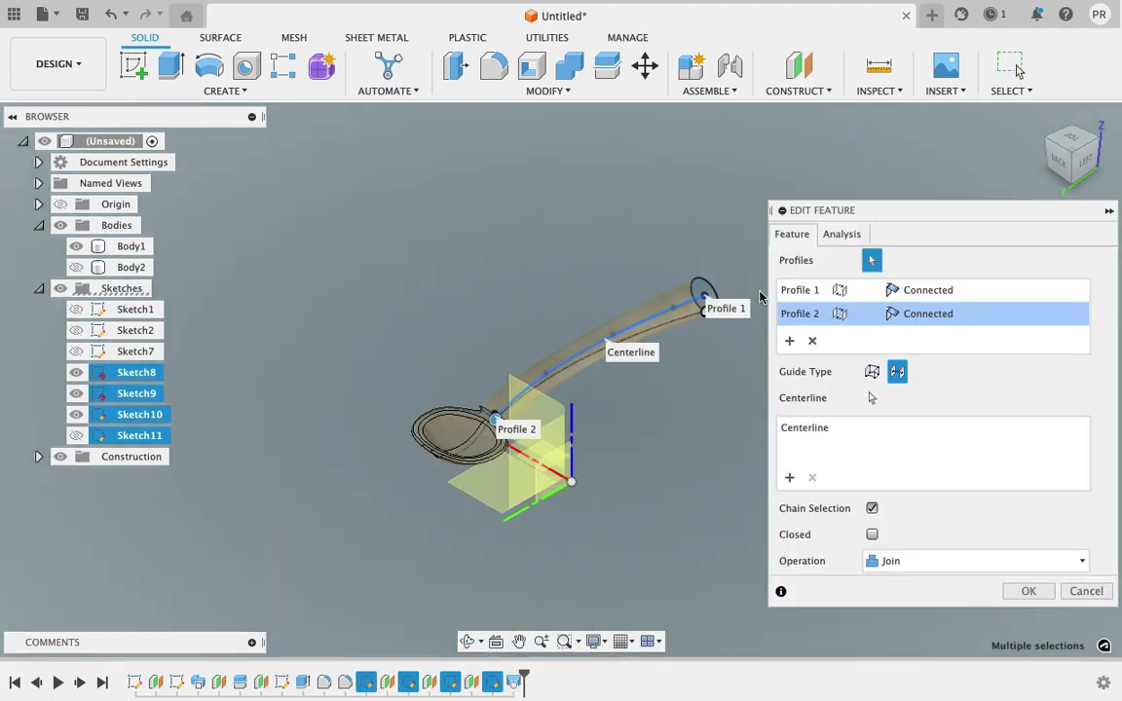
click(1027, 591)
Step: Roll the history back before the handle loft and show the Sketch10 path curve
drag(523, 681, 501, 682)
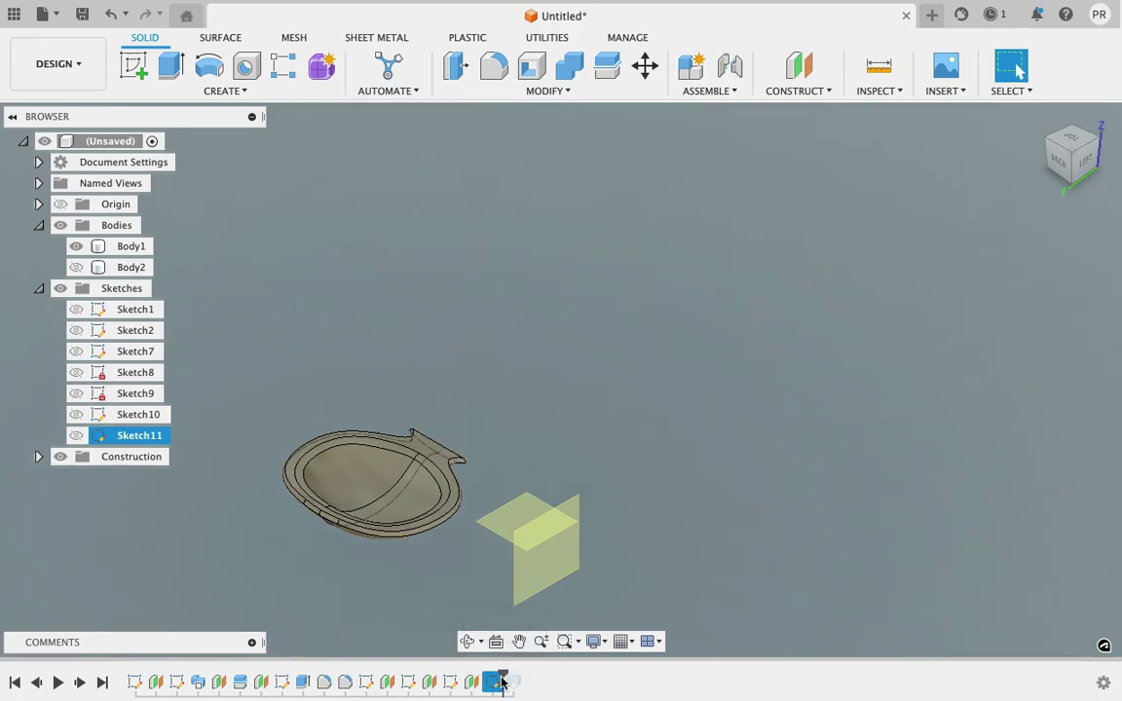
scroll(513, 394, up, 5)
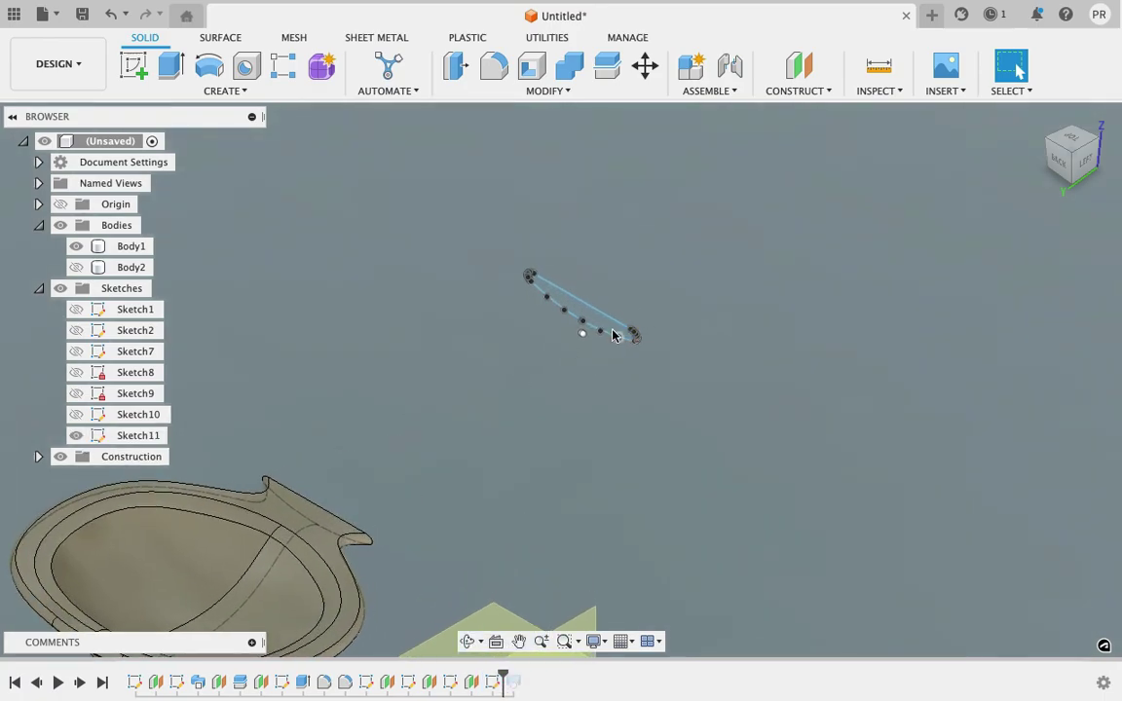
scroll(587, 483, down, 5)
scroll(501, 609, down, 2)
click(79, 416)
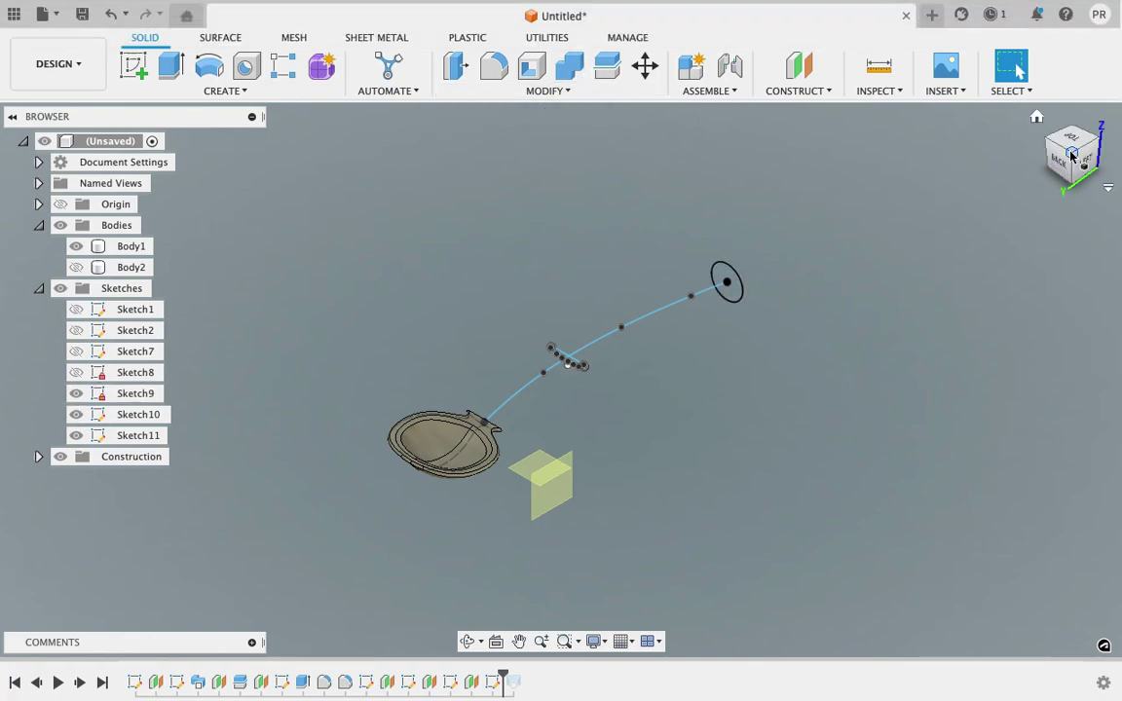
Step: Orbit and zoom around the bowl, ending in a level right side view
shift+middle_drag(559, 378, 603, 351)
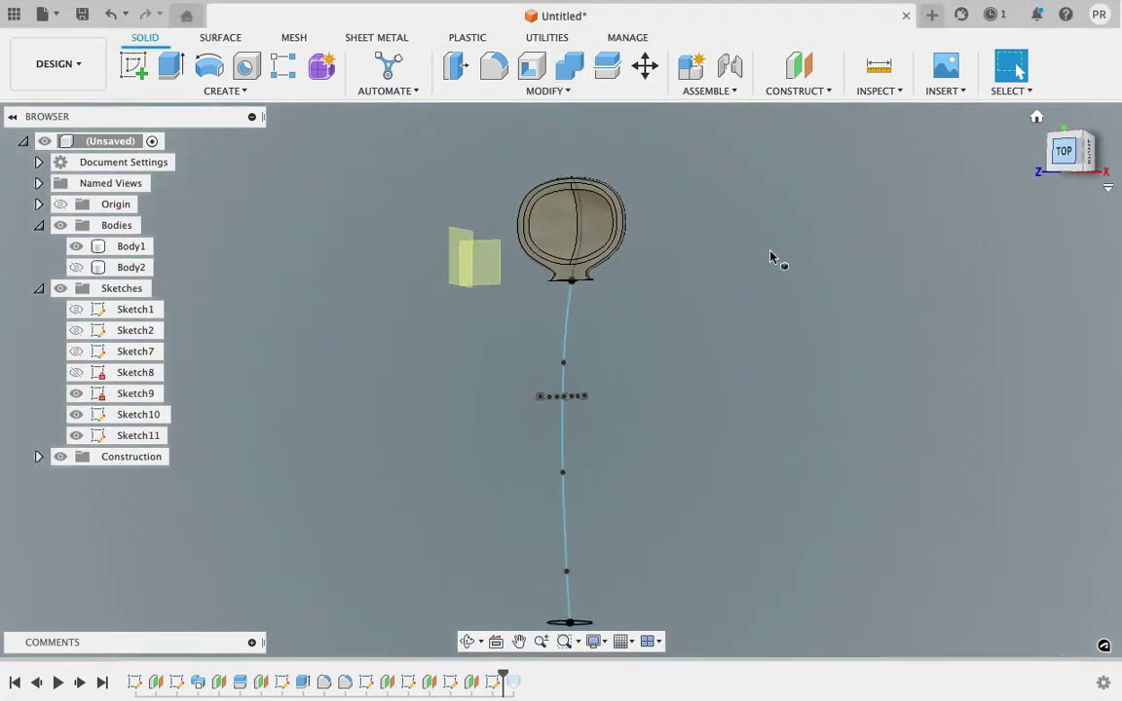
scroll(502, 338, up, 3)
shift+middle_drag(502, 339, 698, 233)
scroll(620, 343, up, 5)
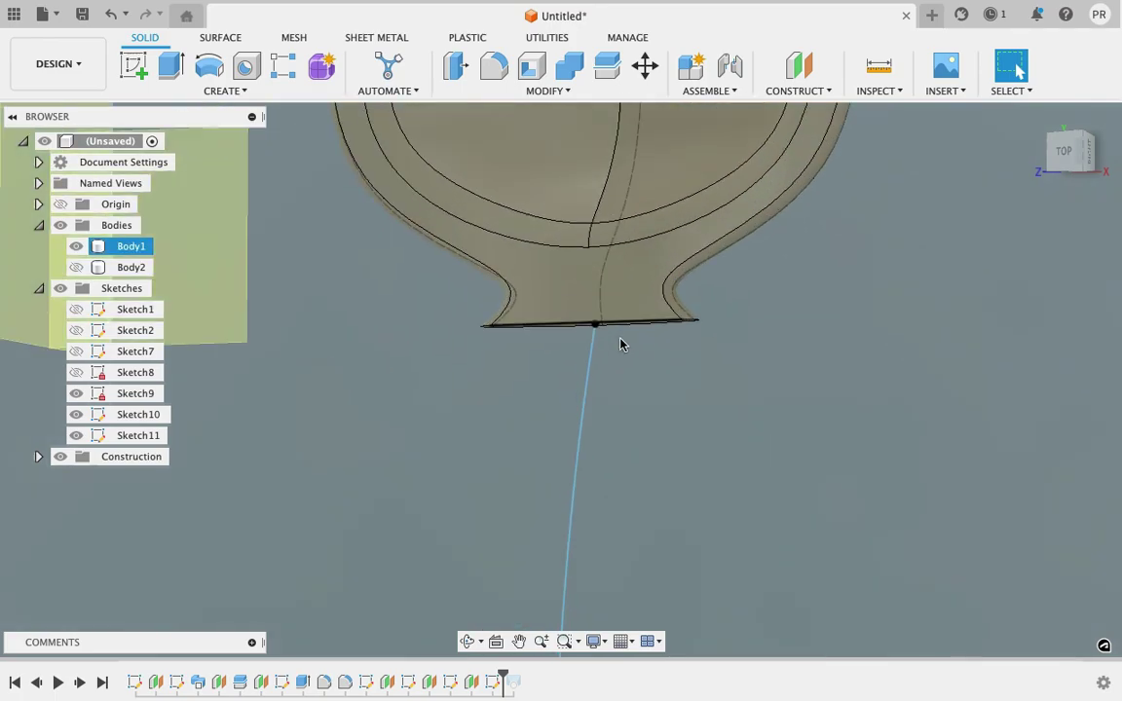
scroll(620, 343, up, 2)
shift+middle_drag(620, 343, 546, 355)
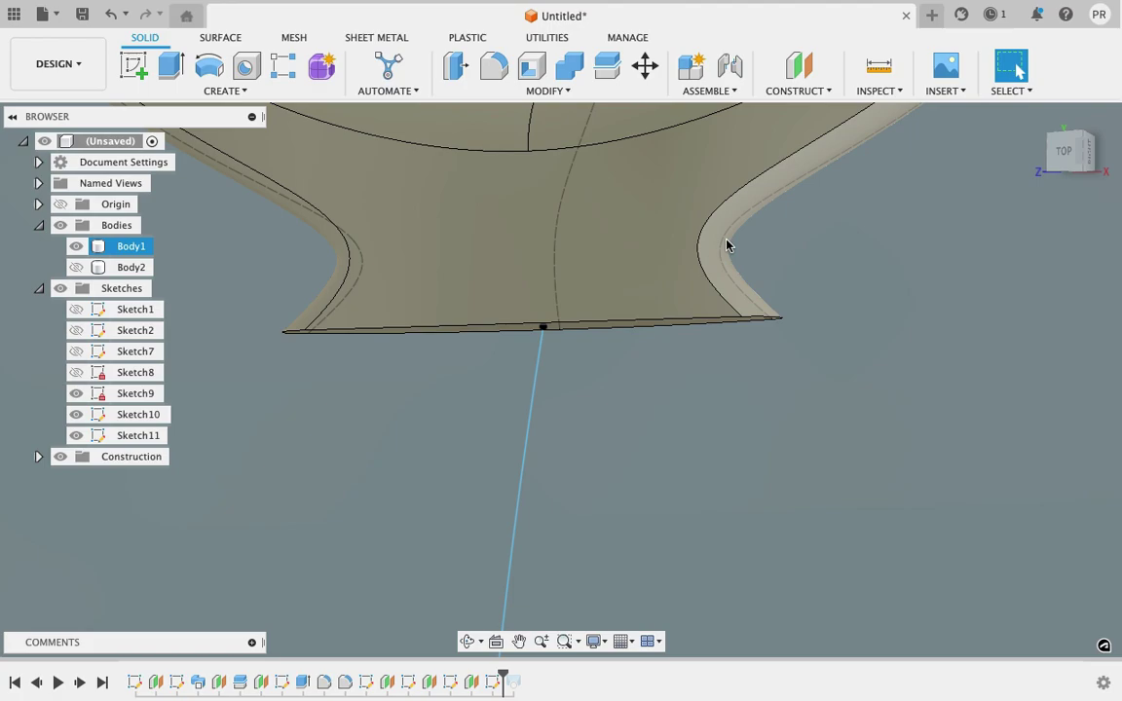
scroll(726, 244, down, 3)
scroll(645, 283, down, 5)
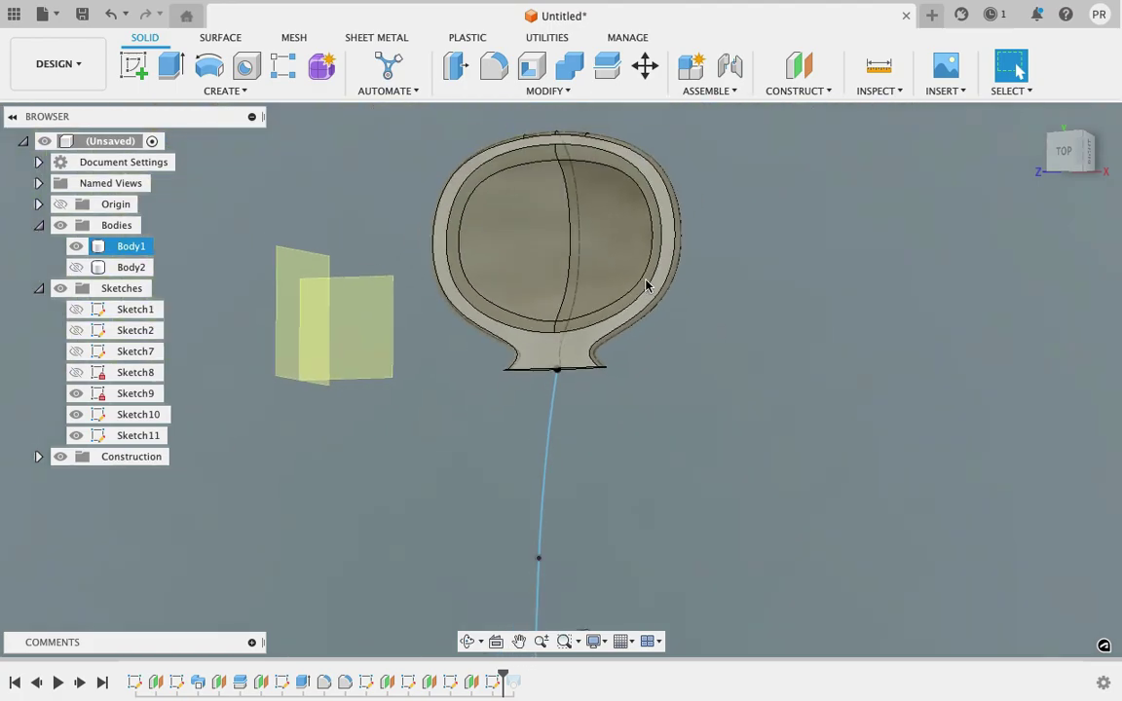
click(1092, 158)
click(1084, 141)
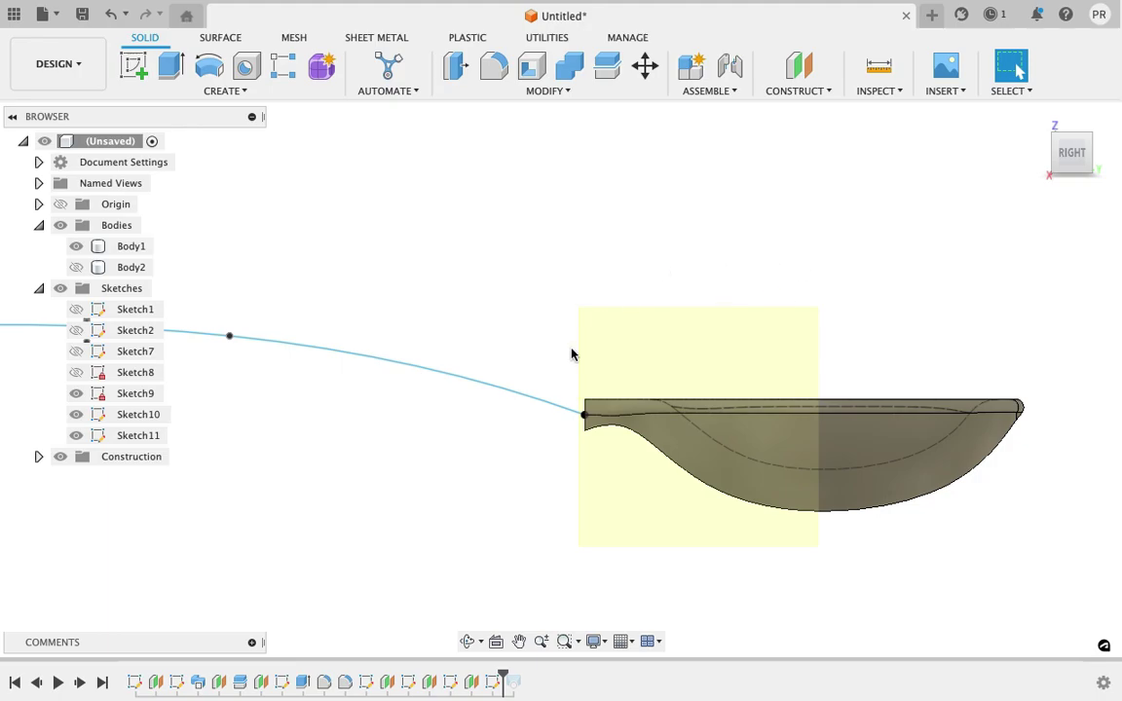
Step: Sketch a closed four-line profile over the bowl's neck on the plane
click(133, 65)
click(611, 322)
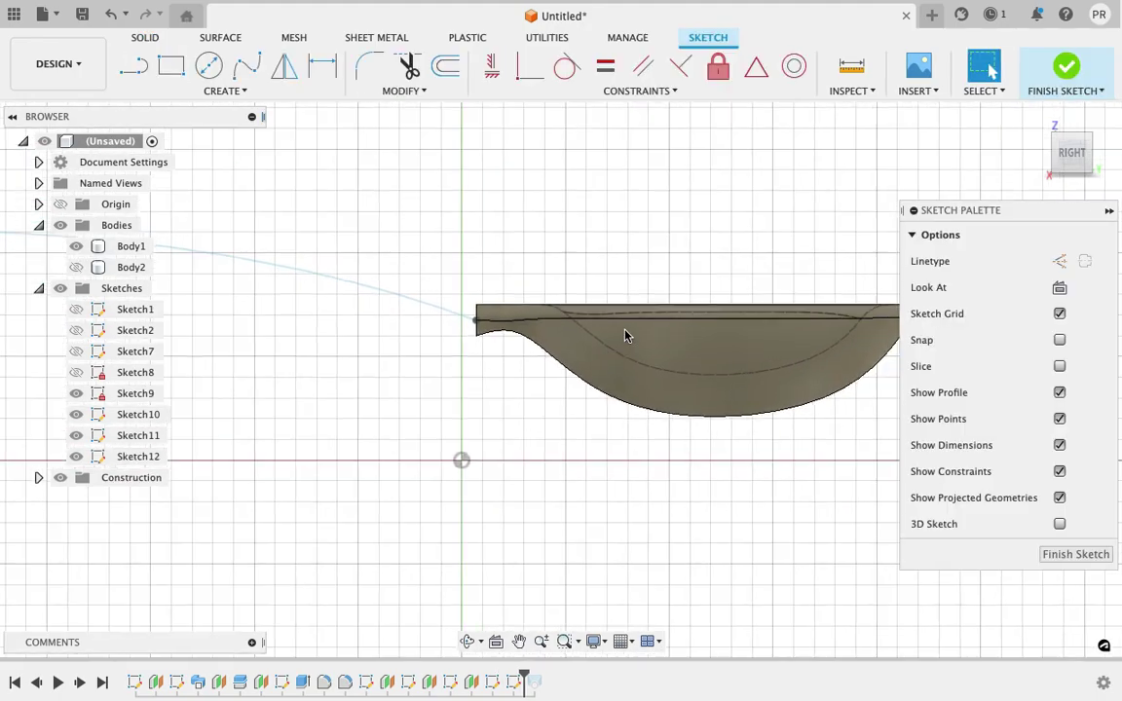
key(l)
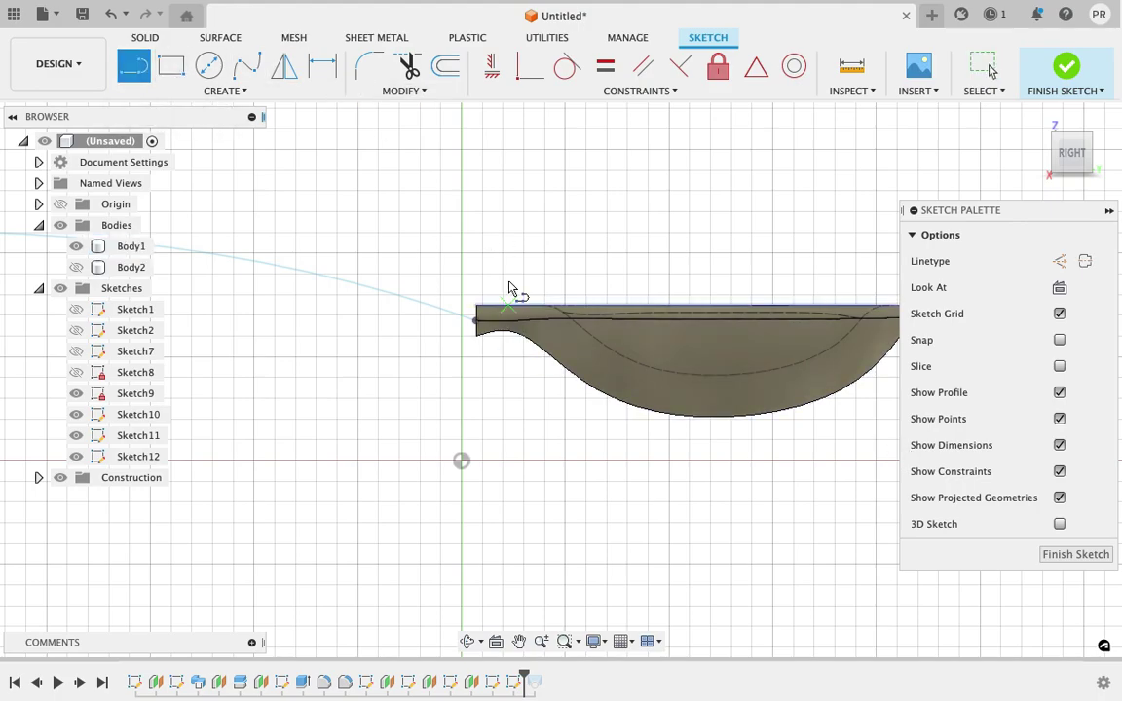
click(545, 258)
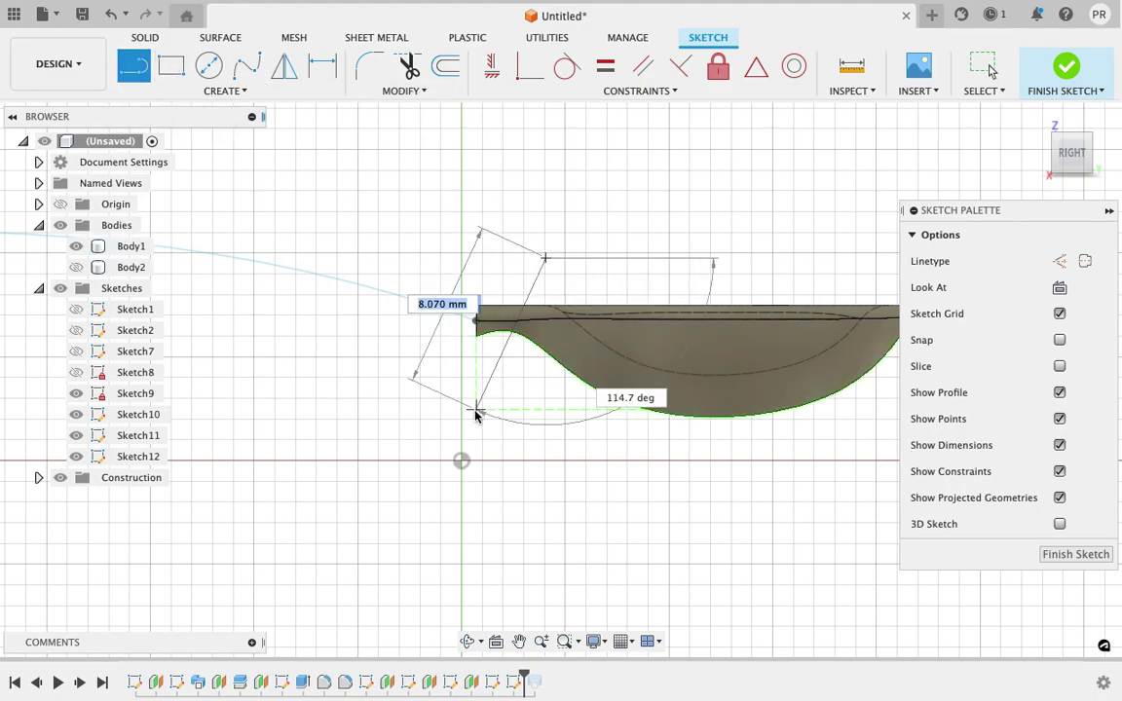
click(476, 409)
click(392, 409)
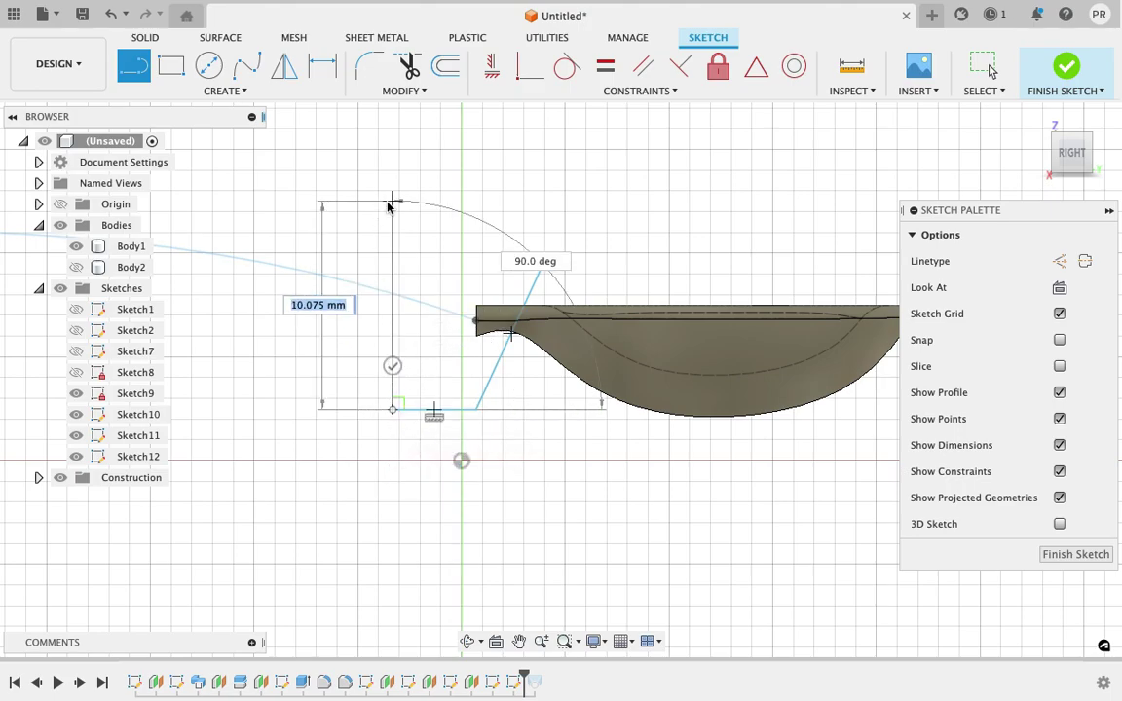
click(393, 205)
click(545, 258)
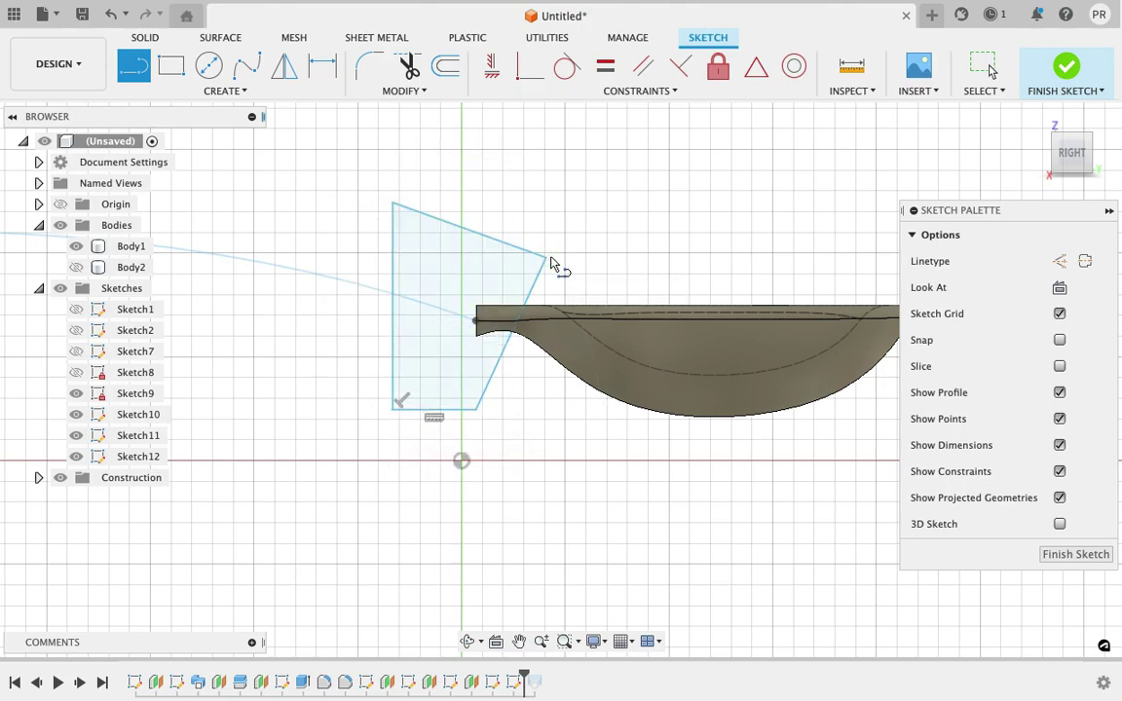
click(1066, 66)
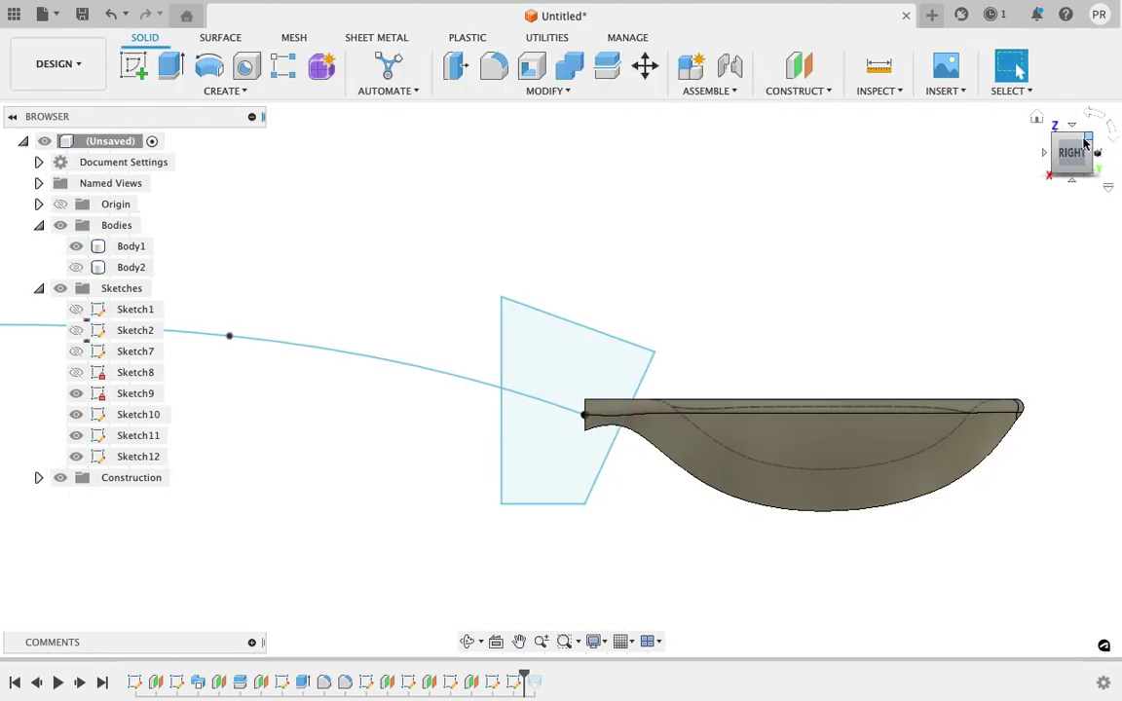
Step: Extrude the four-sided profile 45 mm as a cut through the neck stub
click(1085, 143)
key(q)
click(692, 284)
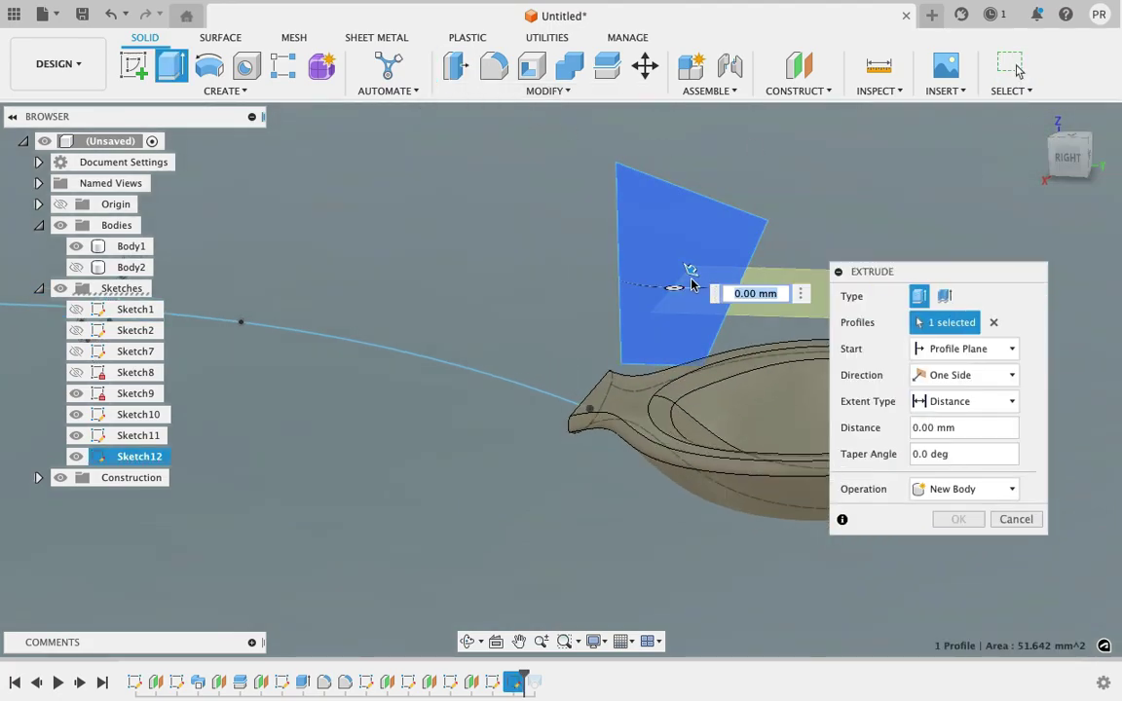
mouse_move(690, 284)
mouse_down()
mouse_move(650, 308)
mouse_move(544, 528)
mouse_up()
click(958, 519)
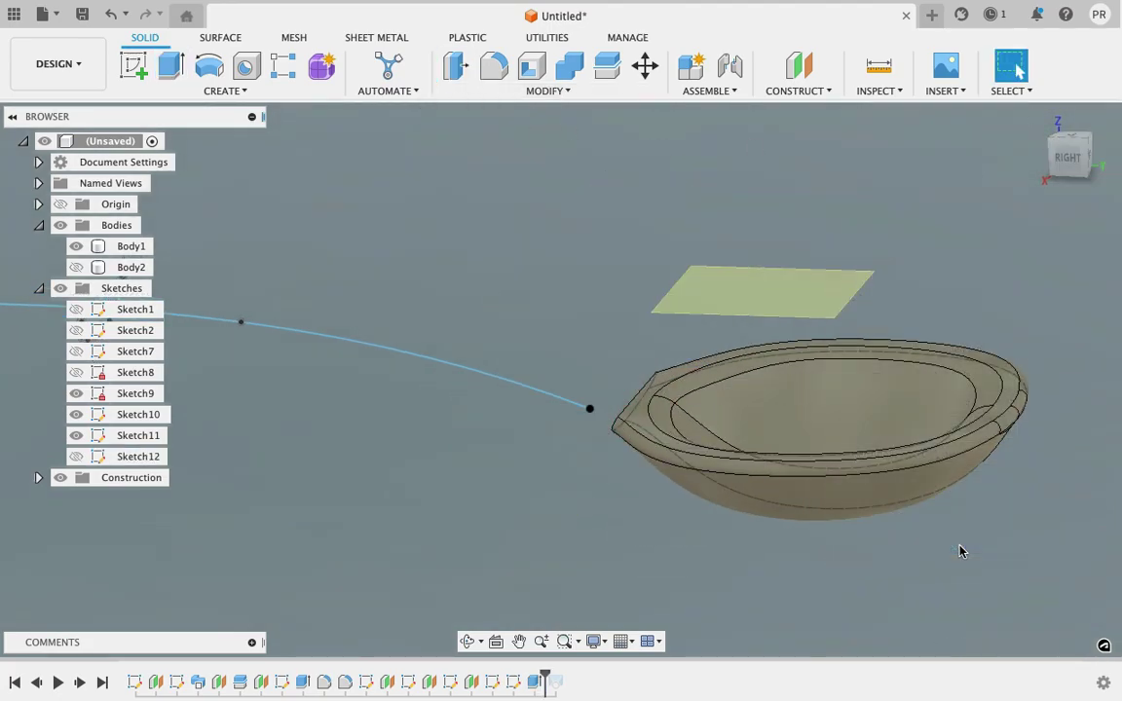
Step: Select the Sketch10 path curve and move Sketch10 to the end of the timeline
click(1053, 147)
click(531, 341)
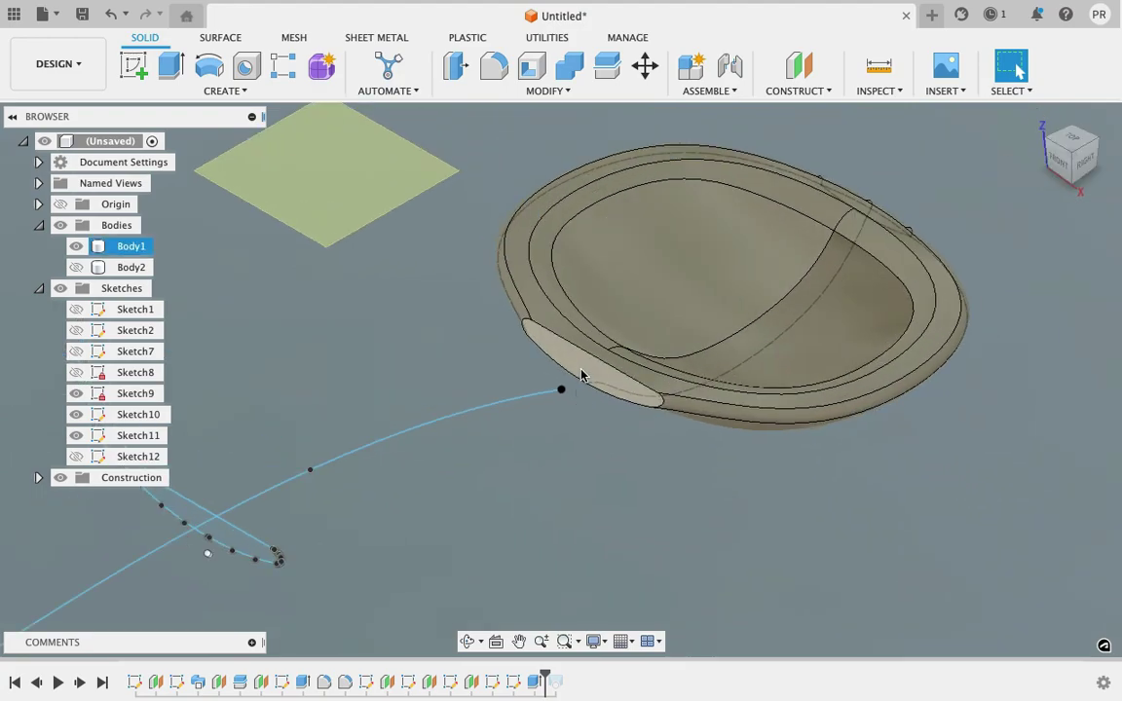
scroll(545, 336, up, 3)
scroll(584, 365, up, 3)
click(558, 410)
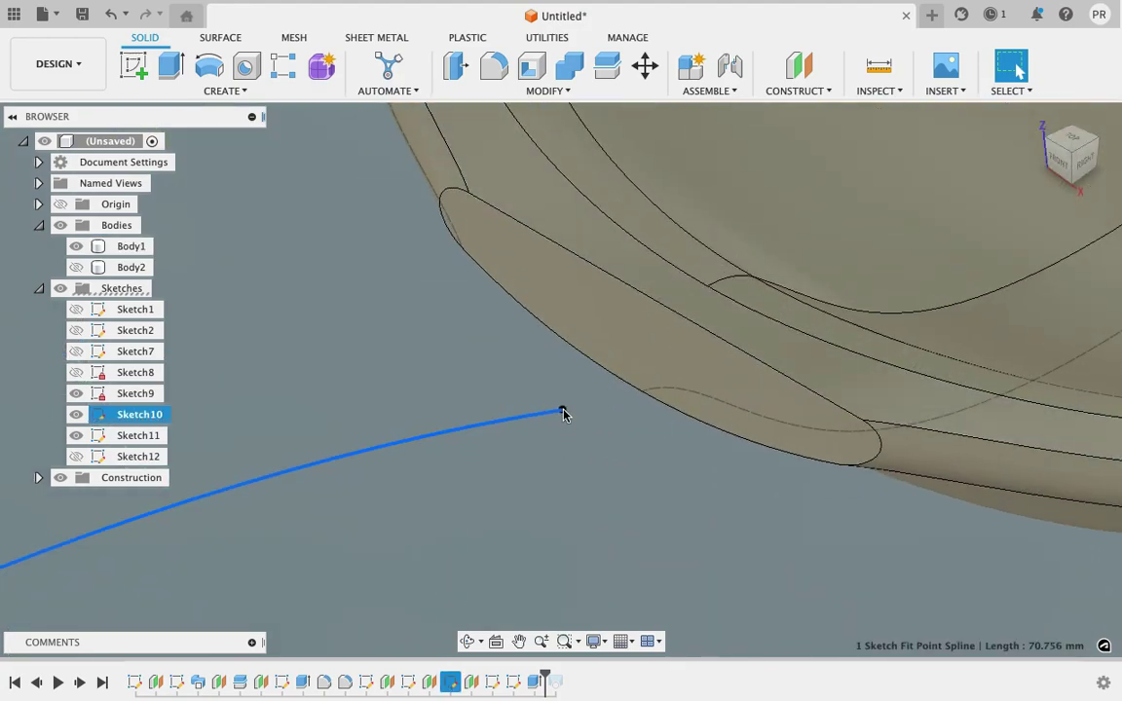
right_click(148, 421)
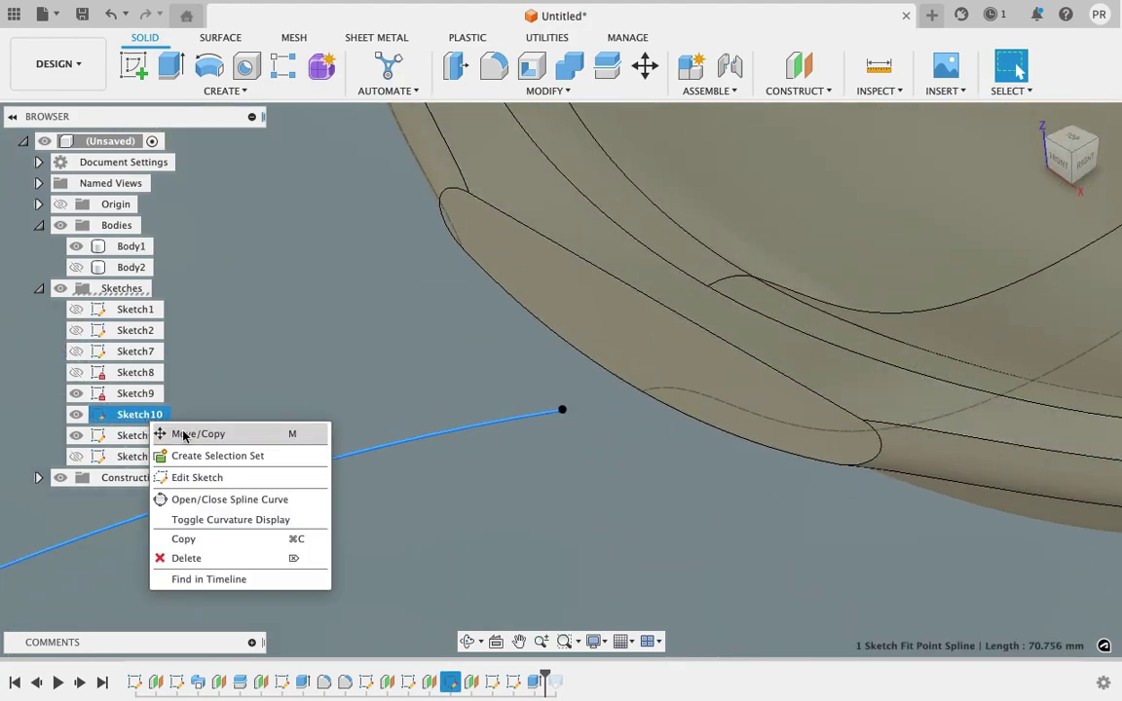
click(458, 681)
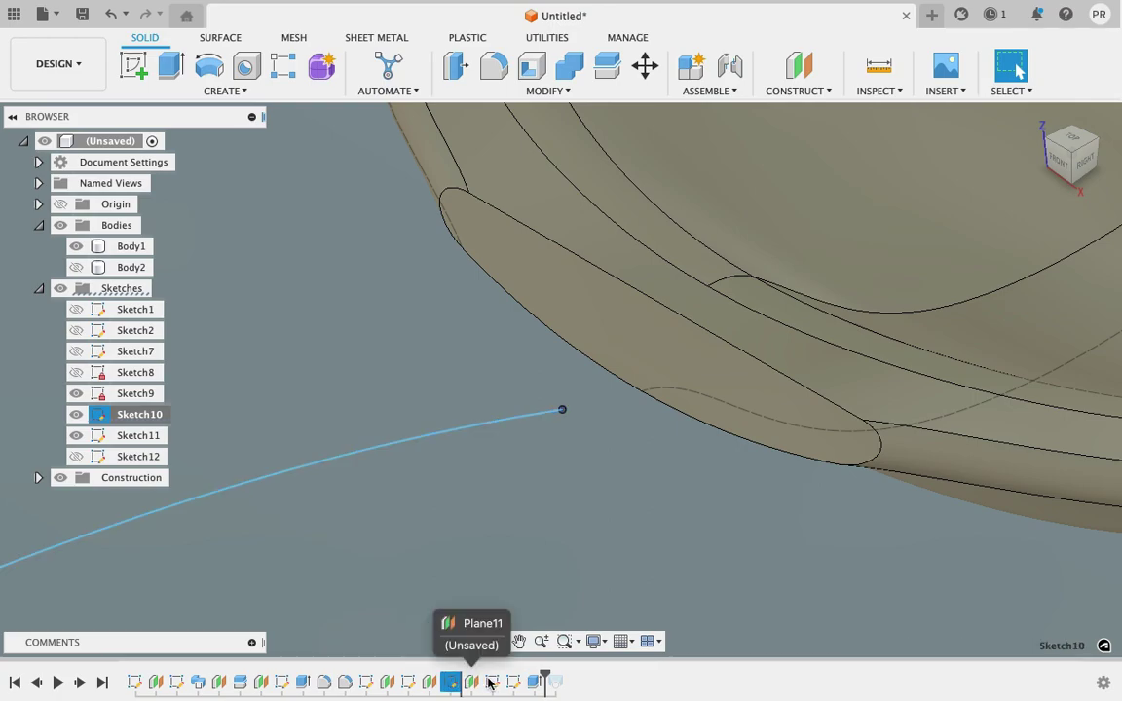
drag(543, 687, 541, 682)
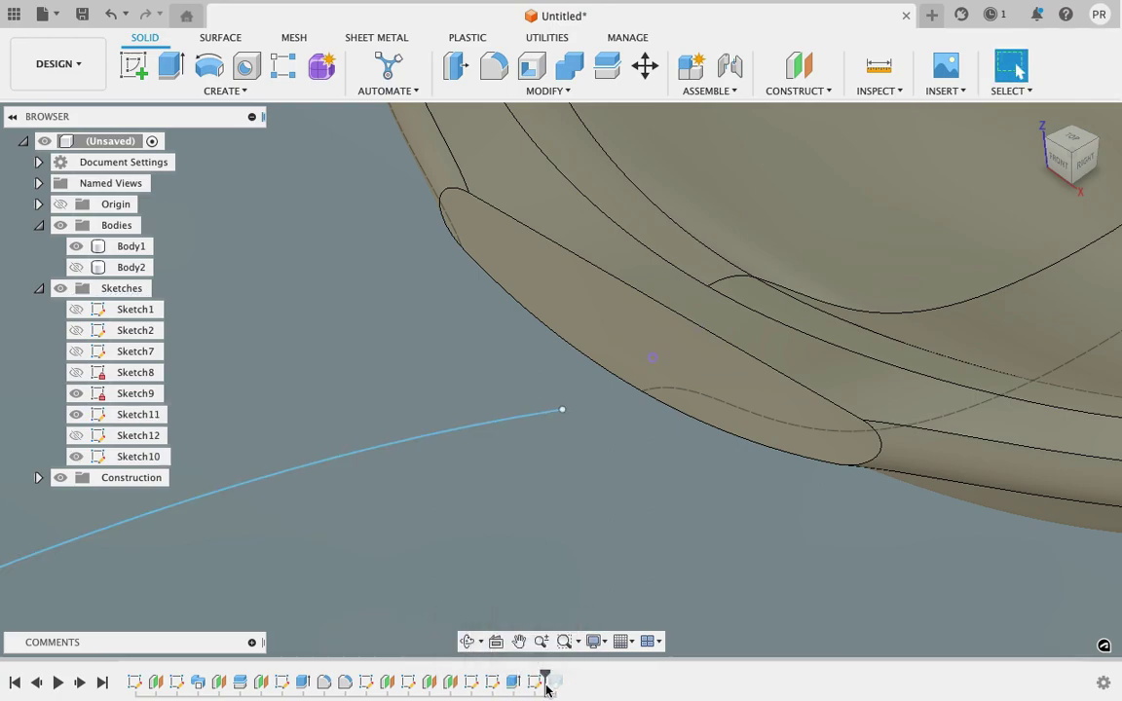
Step: Edit Sketch10, dragging the spline endpoint onto the bowl edge, and finish the sketch
right_click(535, 681)
click(589, 507)
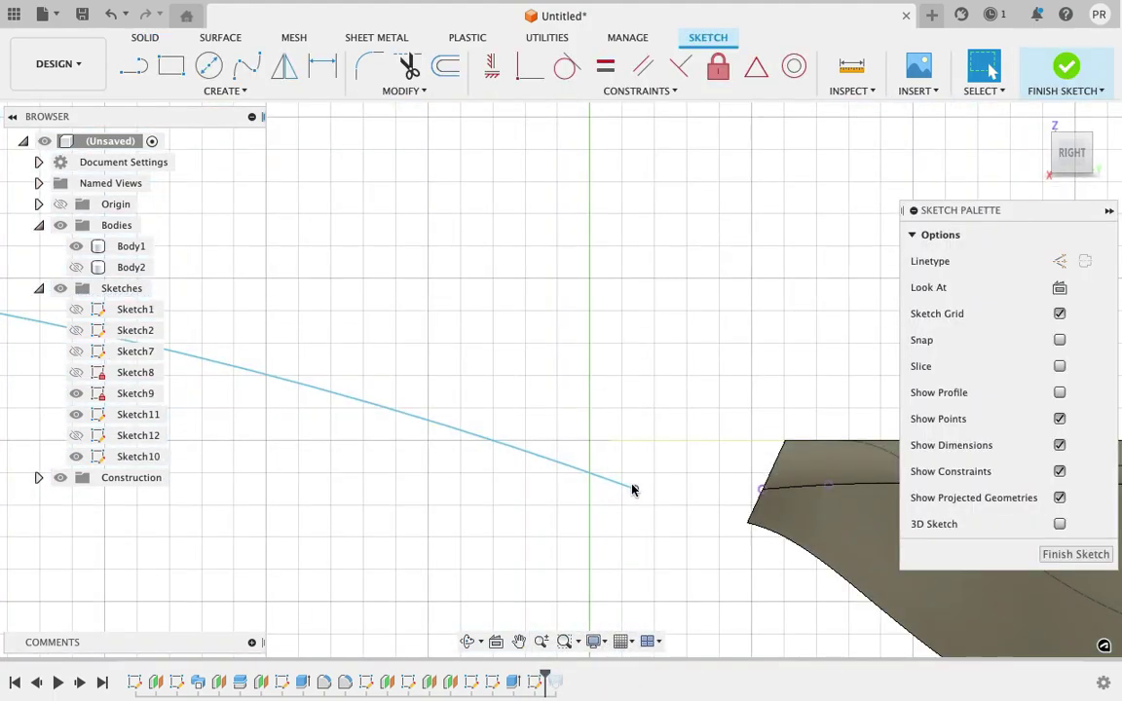
drag(772, 484, 761, 488)
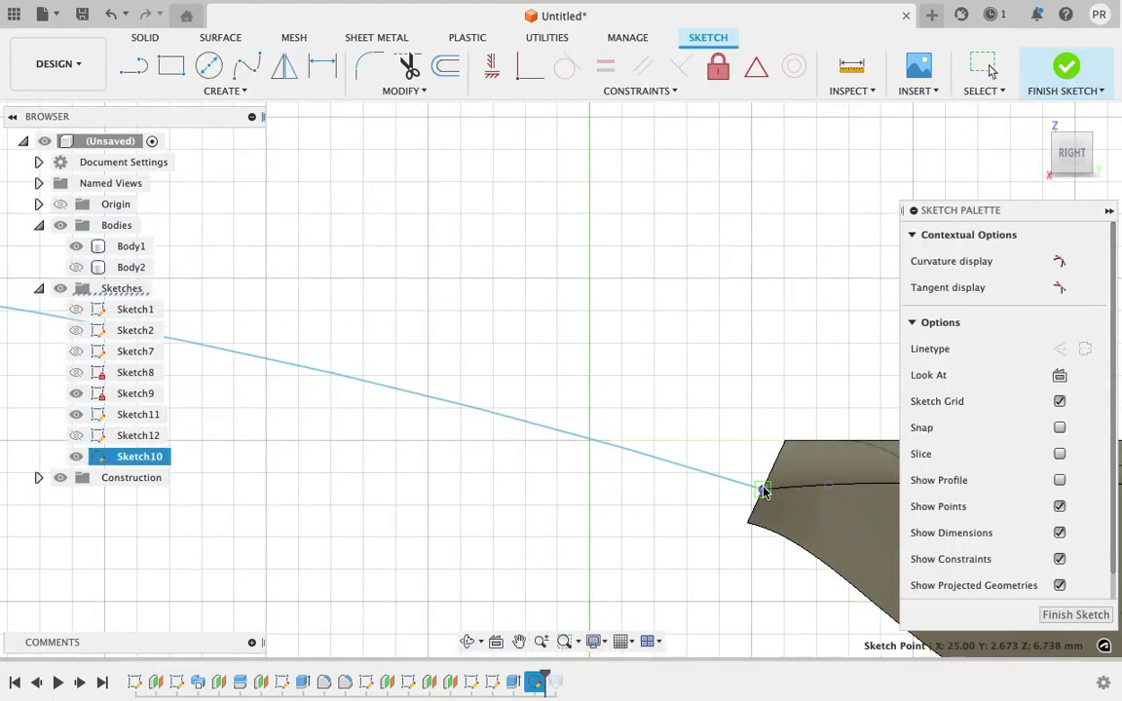
click(1049, 613)
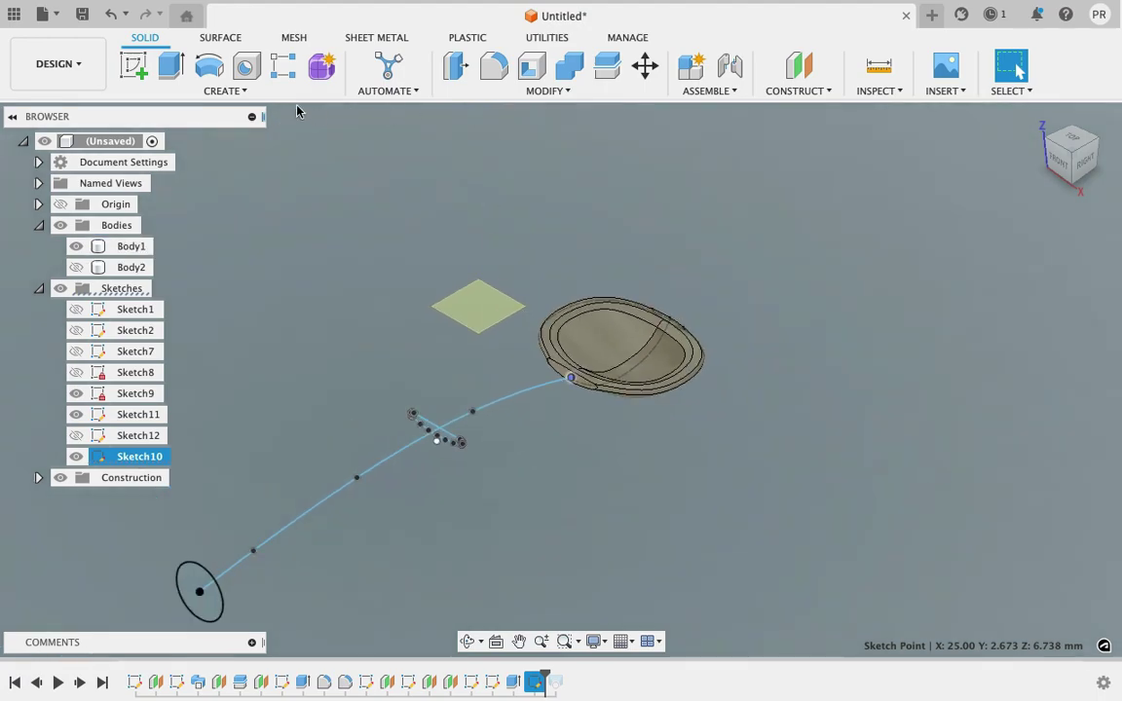
Step: Delete the old handle loft and start a new loft through ellipse, middle section and bowl edge
right_click(543, 682)
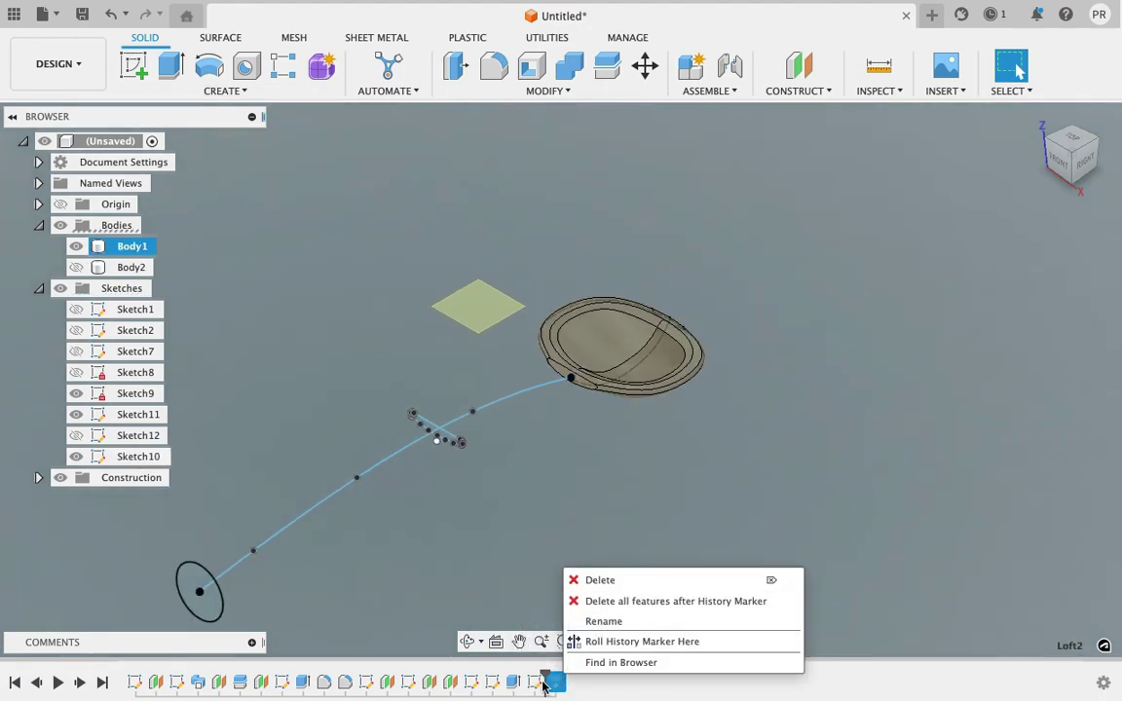
click(623, 601)
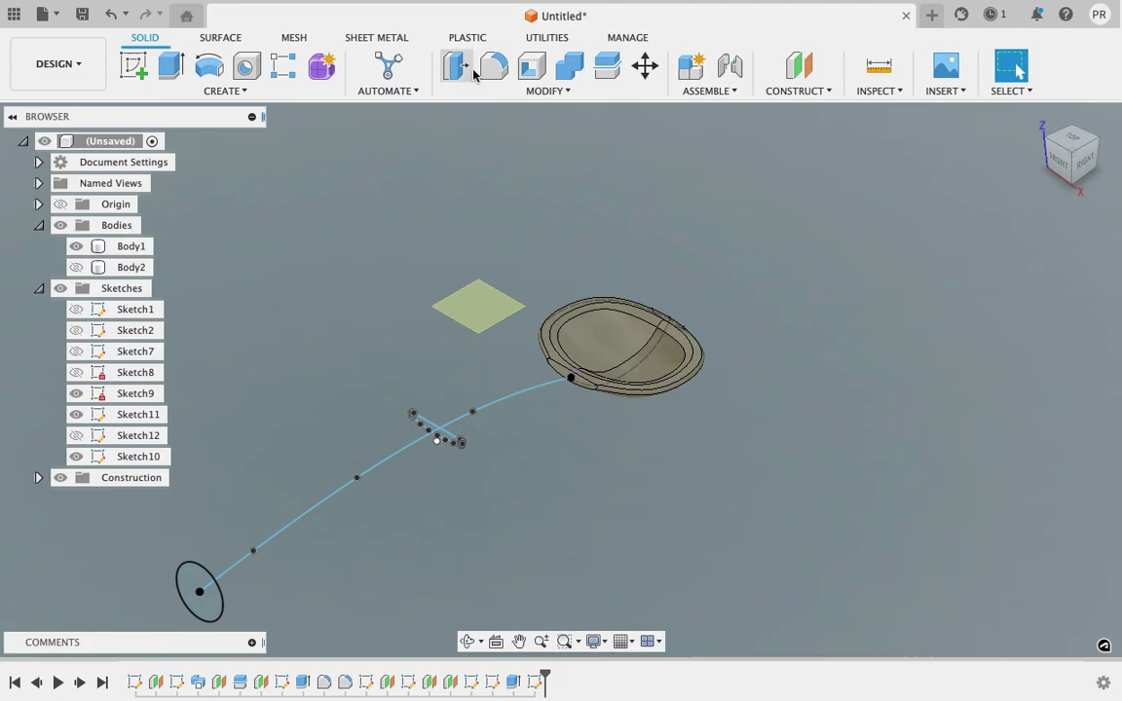
click(282, 92)
click(144, 239)
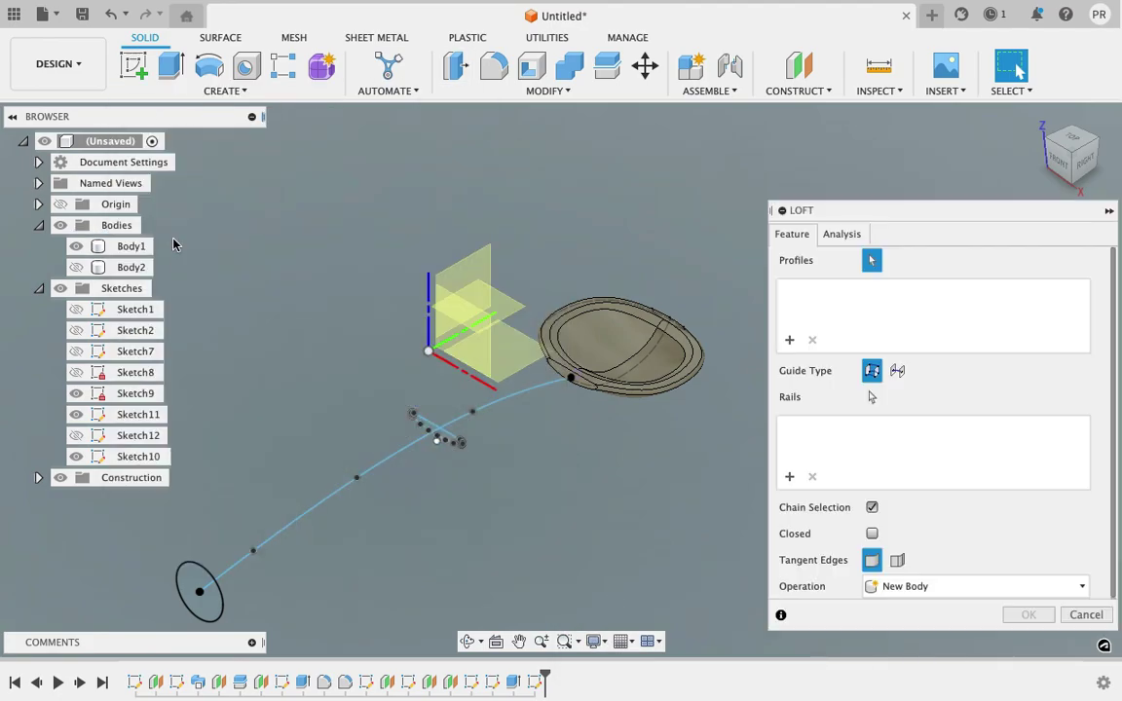
click(199, 589)
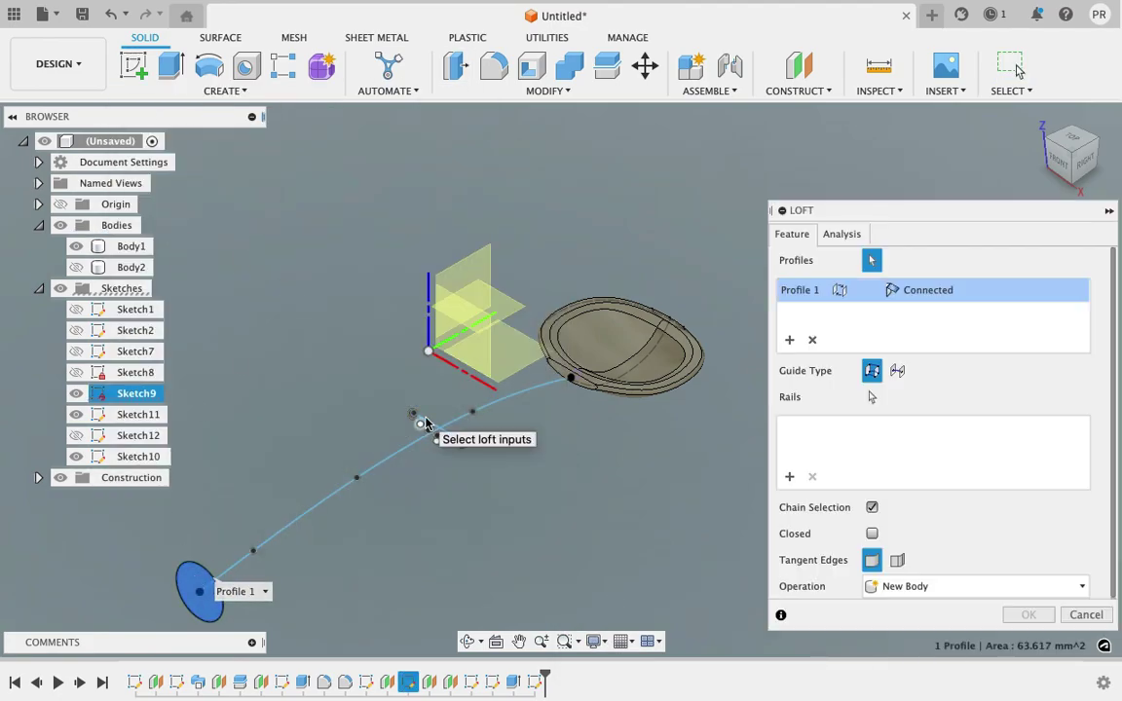
scroll(419, 428, up, 5)
click(296, 502)
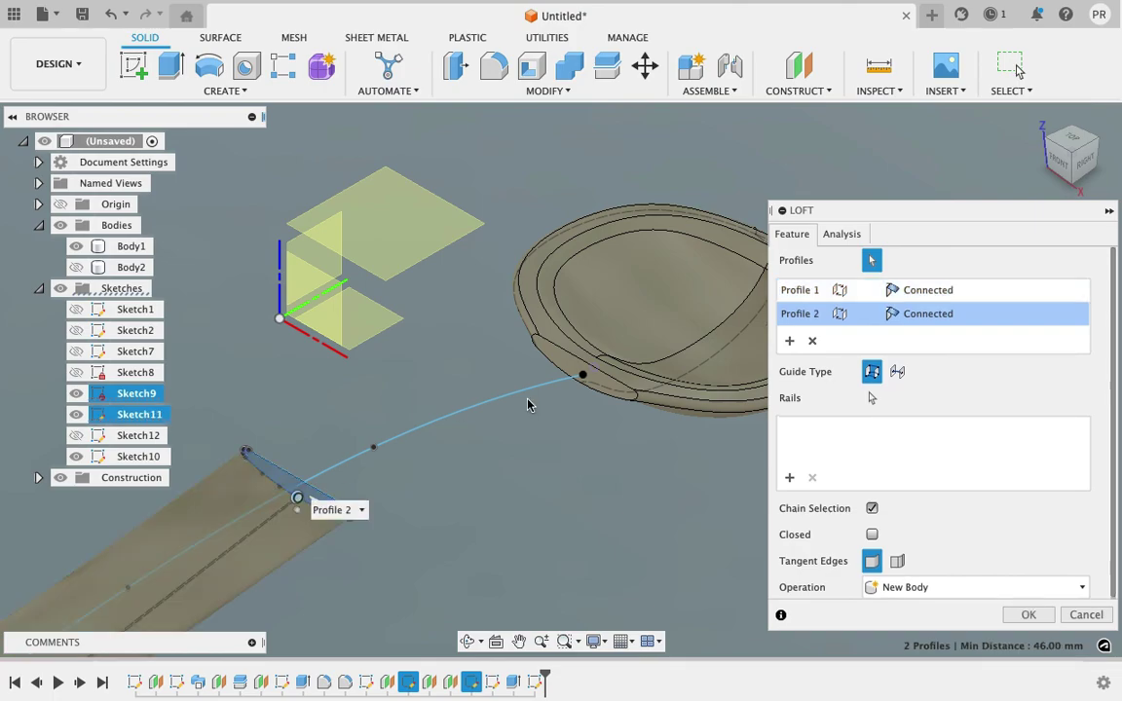
click(565, 367)
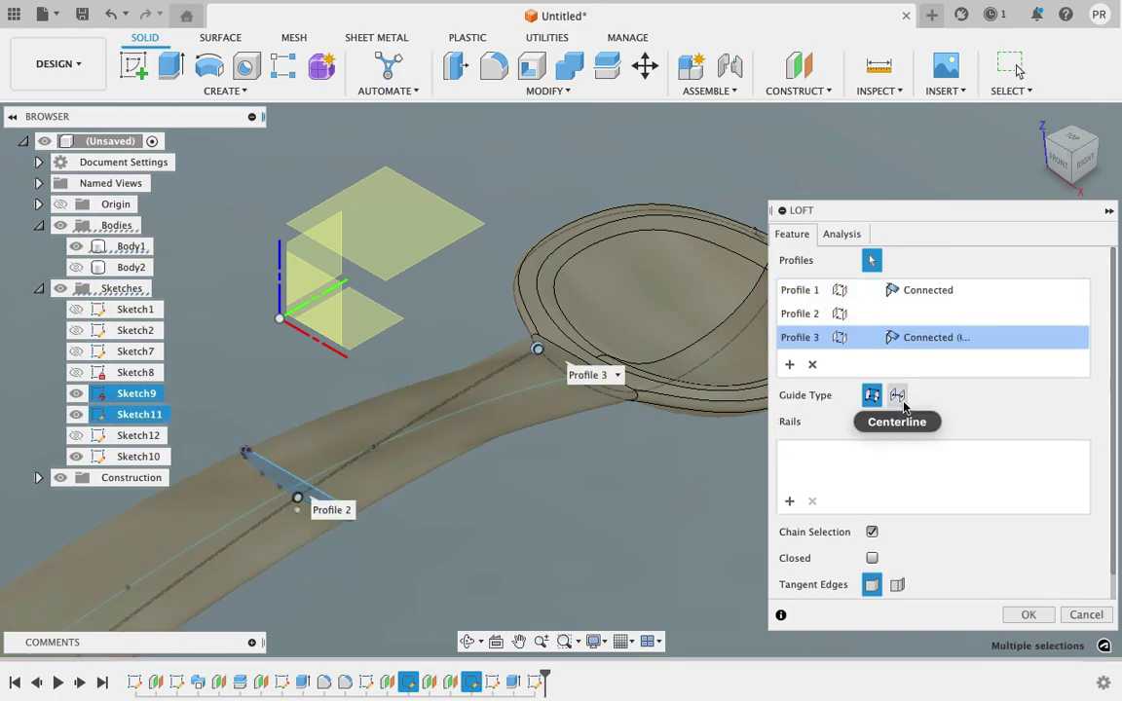
Step: Guide the loft along the Sketch10 centreline and create it joined to the bowl
click(899, 401)
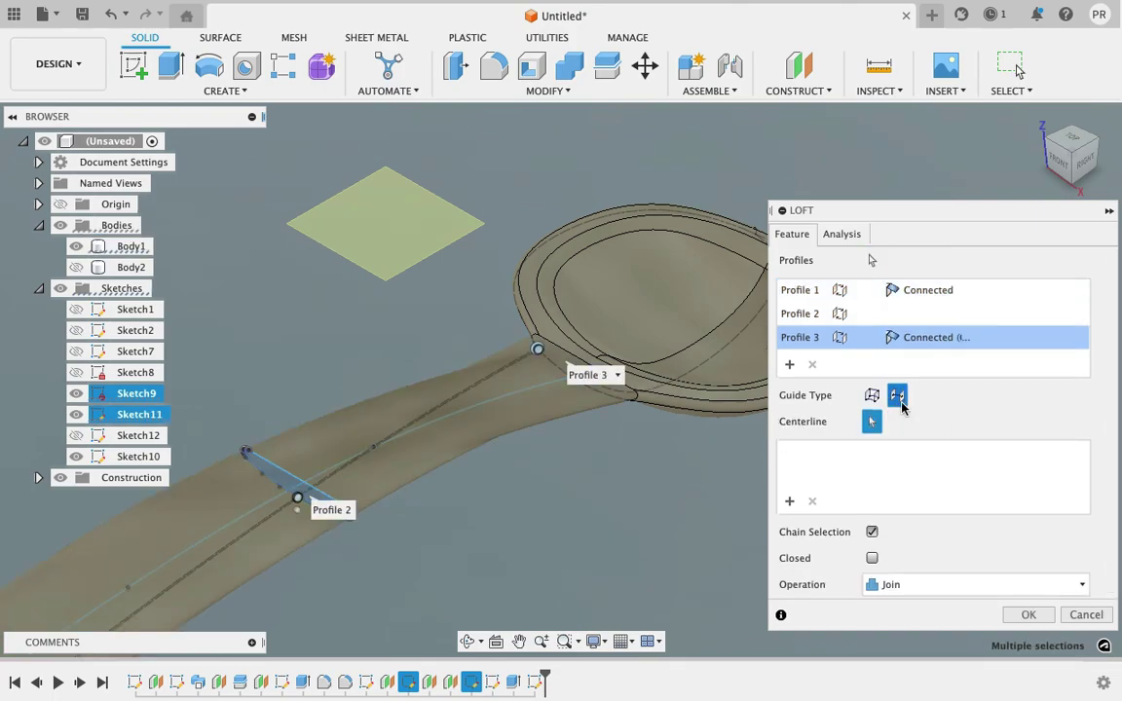
click(464, 413)
scroll(607, 483, down, 2)
scroll(607, 483, down, 3)
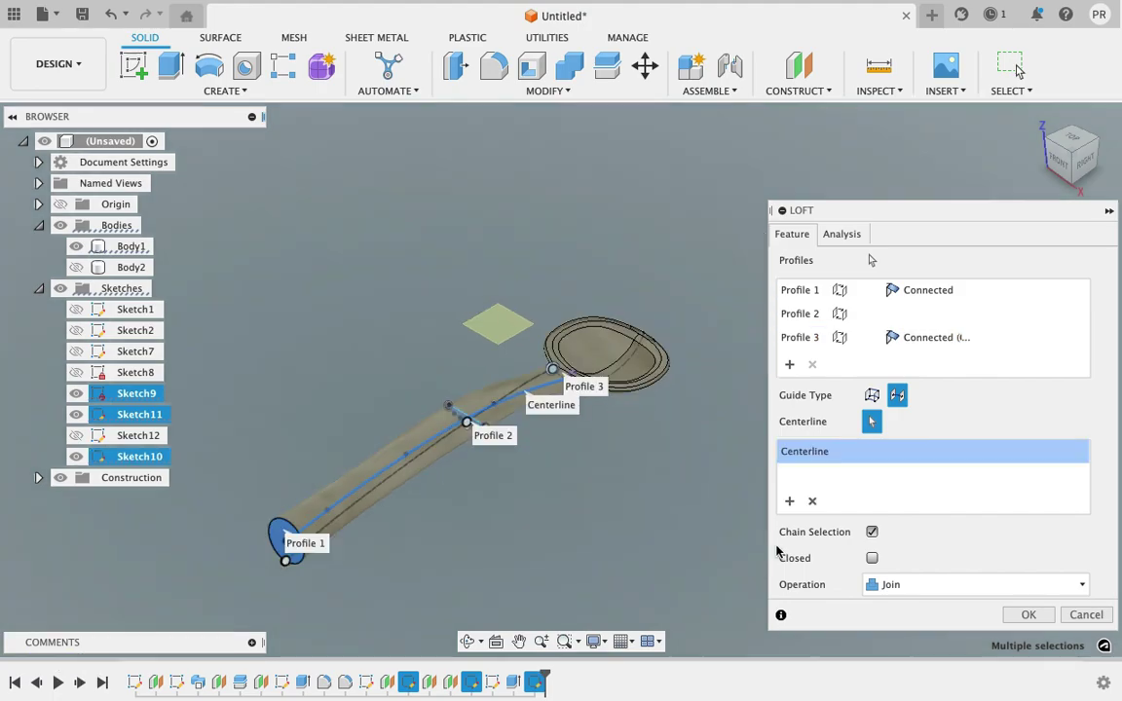
click(1028, 617)
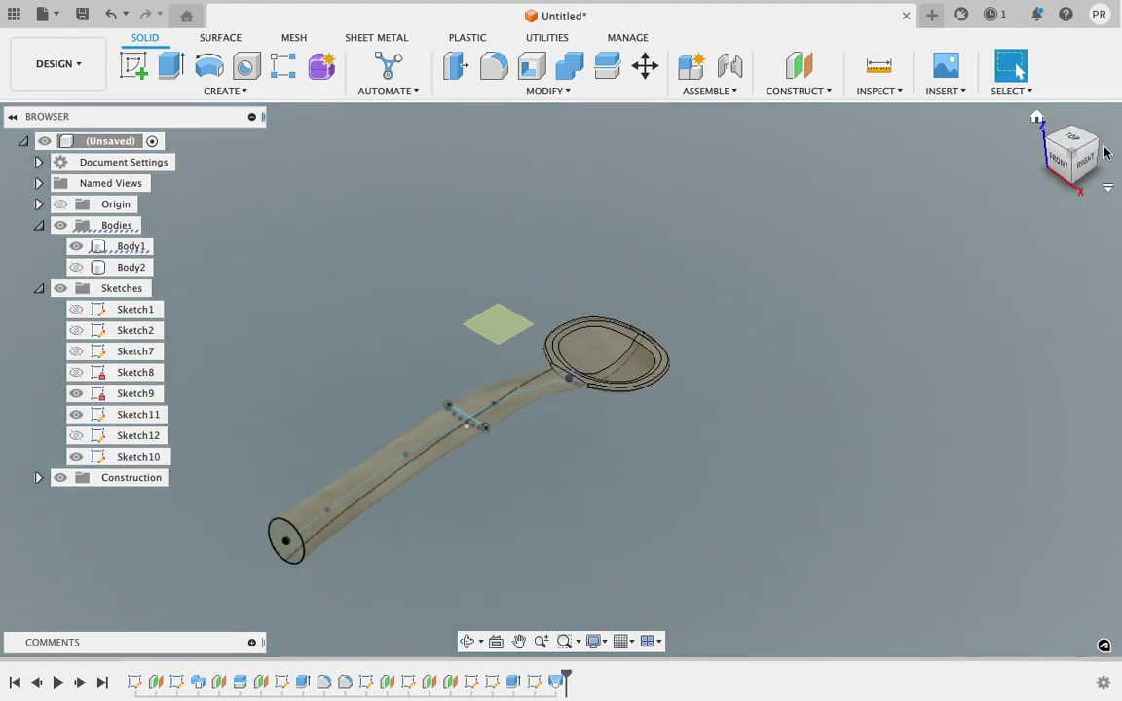
Step: Inspect the lofted spoon from angled, side and top views, then fit it in view
mouse_move(560, 378)
shift+middle_down()
mouse_move(584, 409)
mouse_move(681, 389)
mouse_move(921, 253)
shift+middle_up()
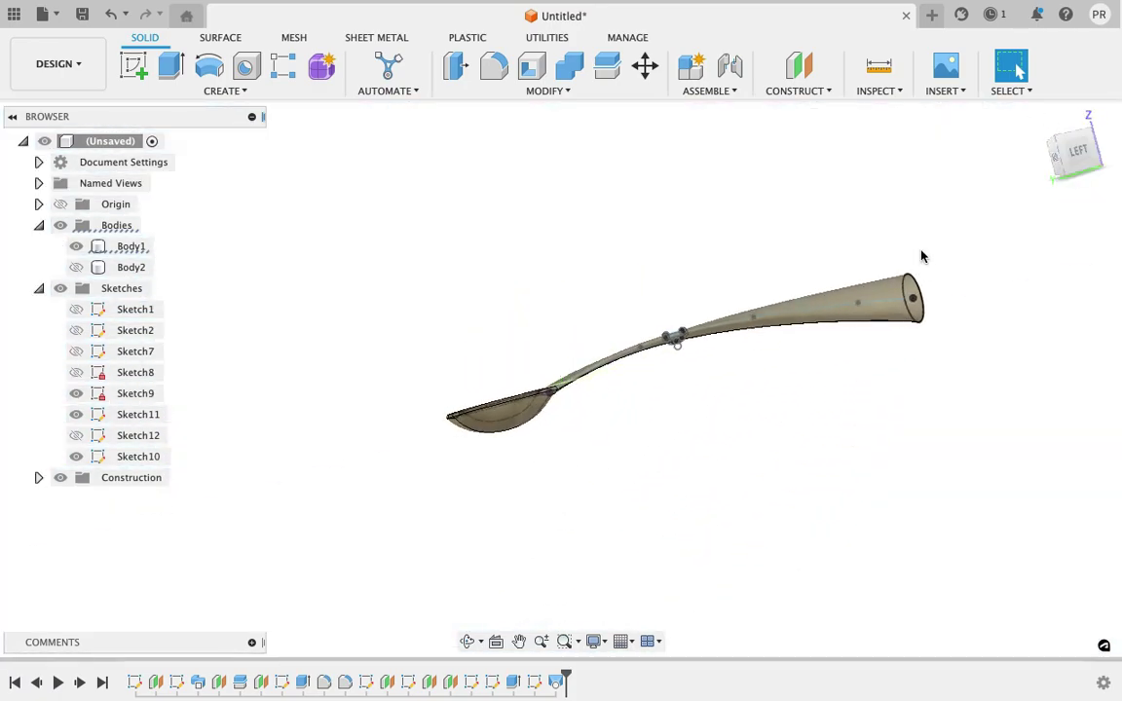
click(1064, 143)
click(1098, 144)
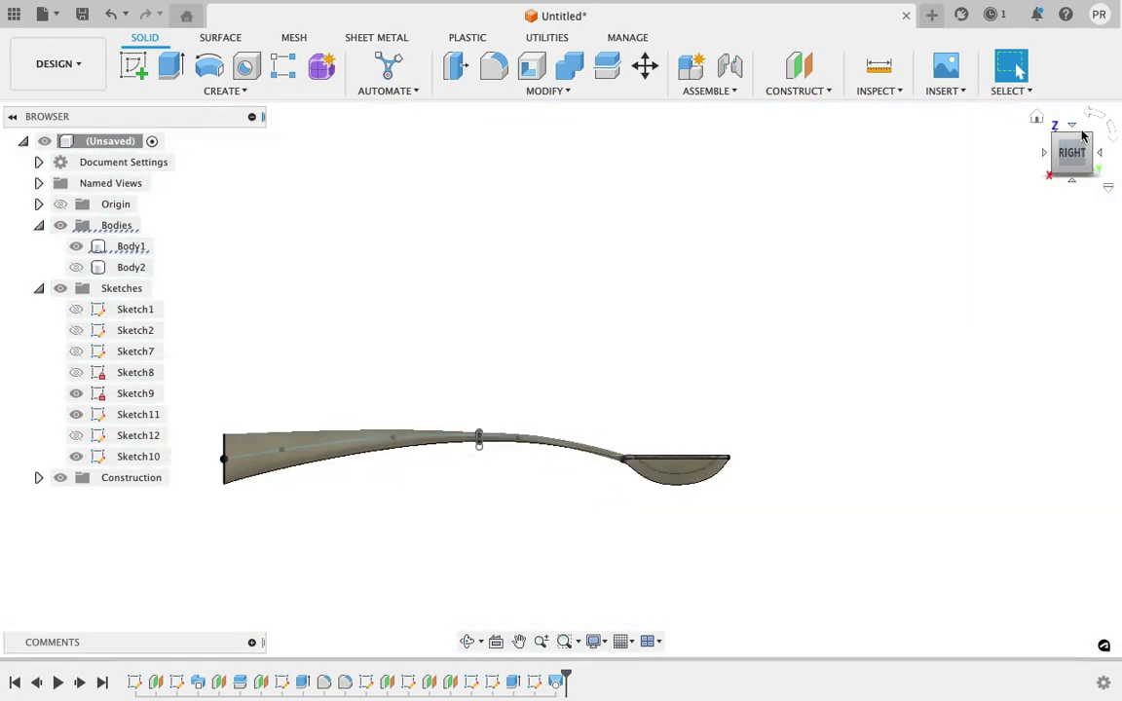
click(1071, 130)
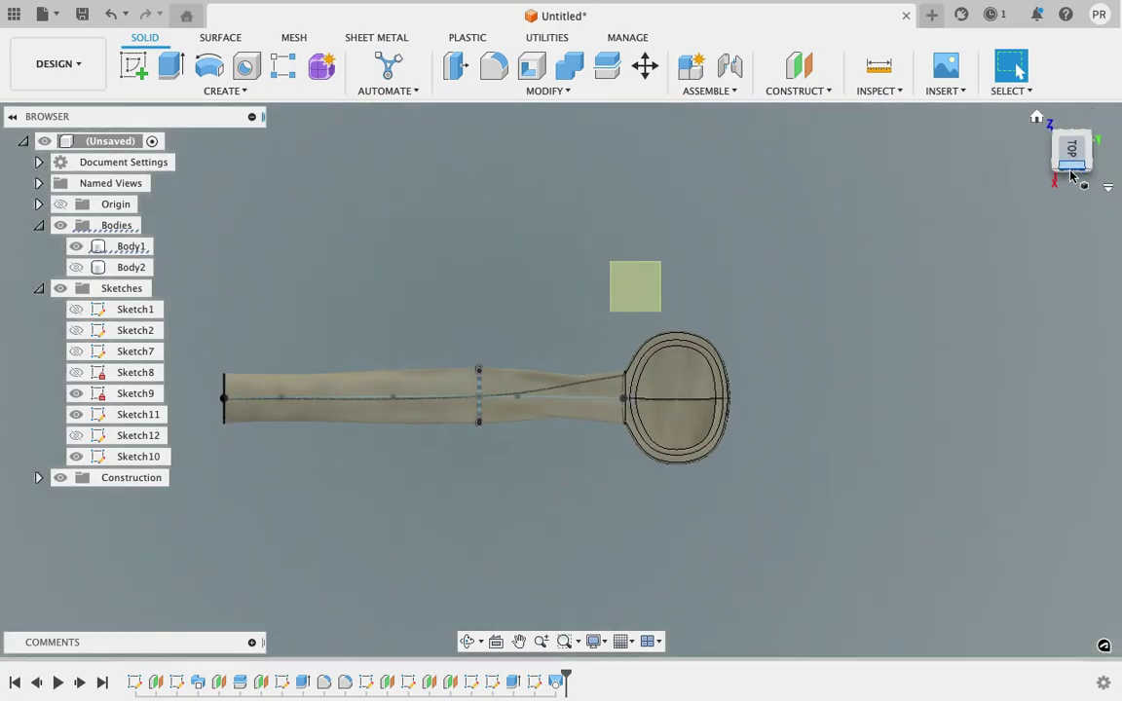
click(1075, 170)
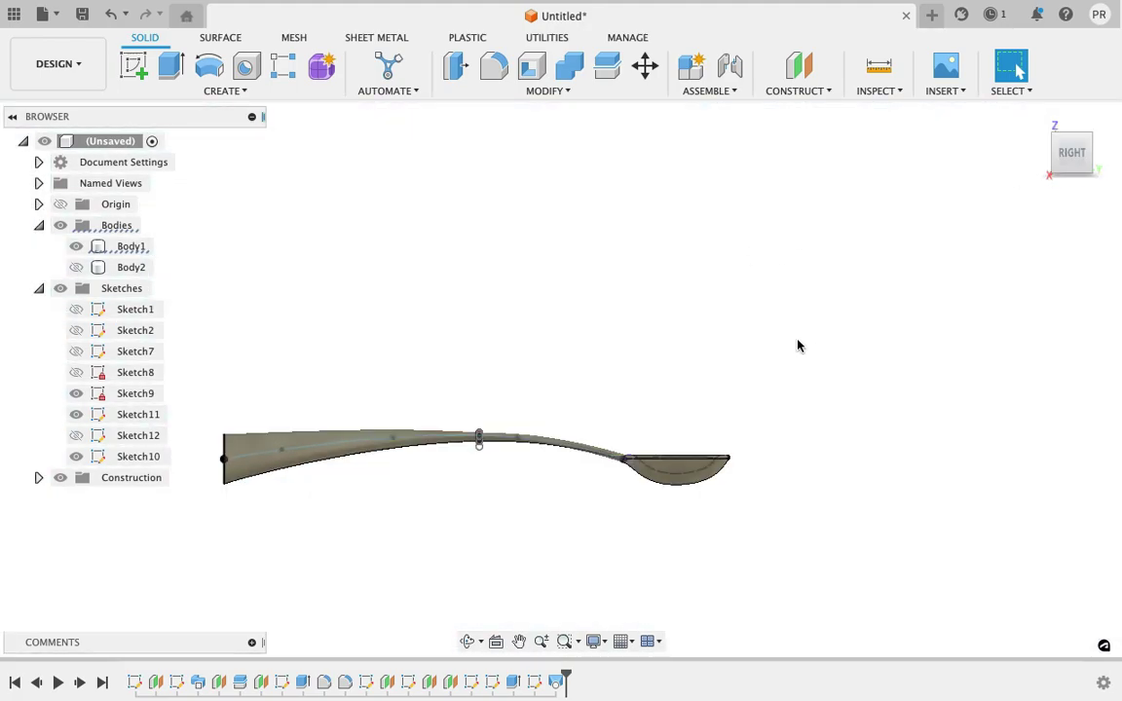
scroll(670, 393, up, 3)
scroll(670, 393, up, 2)
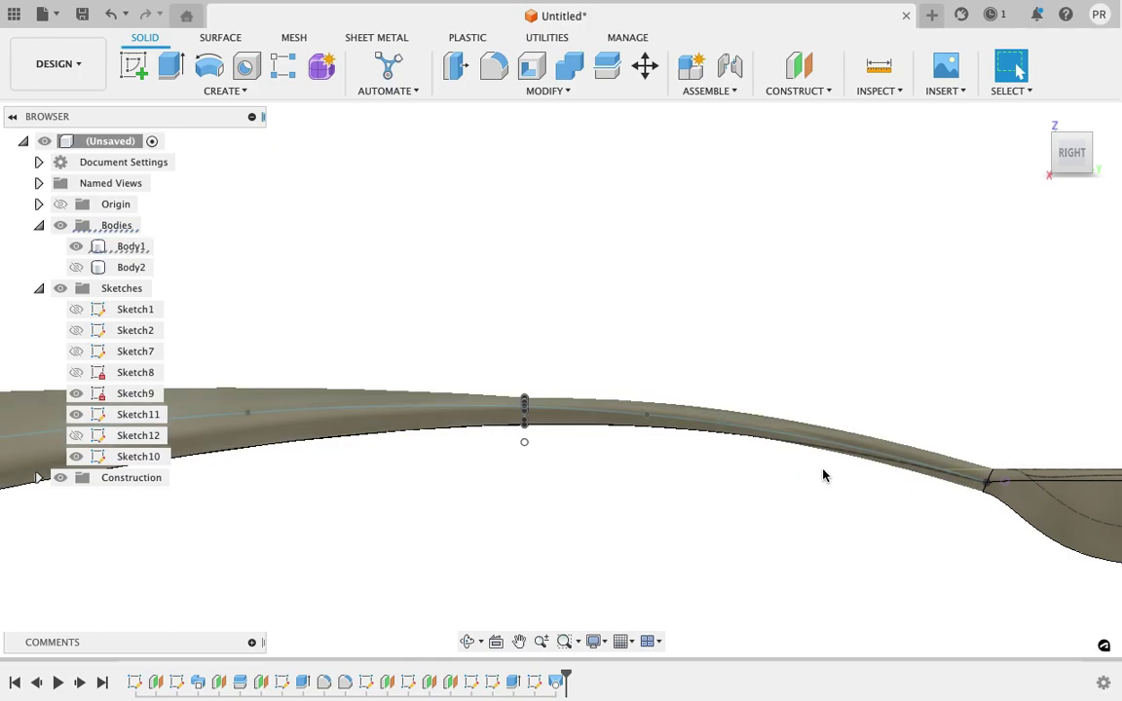
click(627, 413)
click(526, 426)
key(F6)
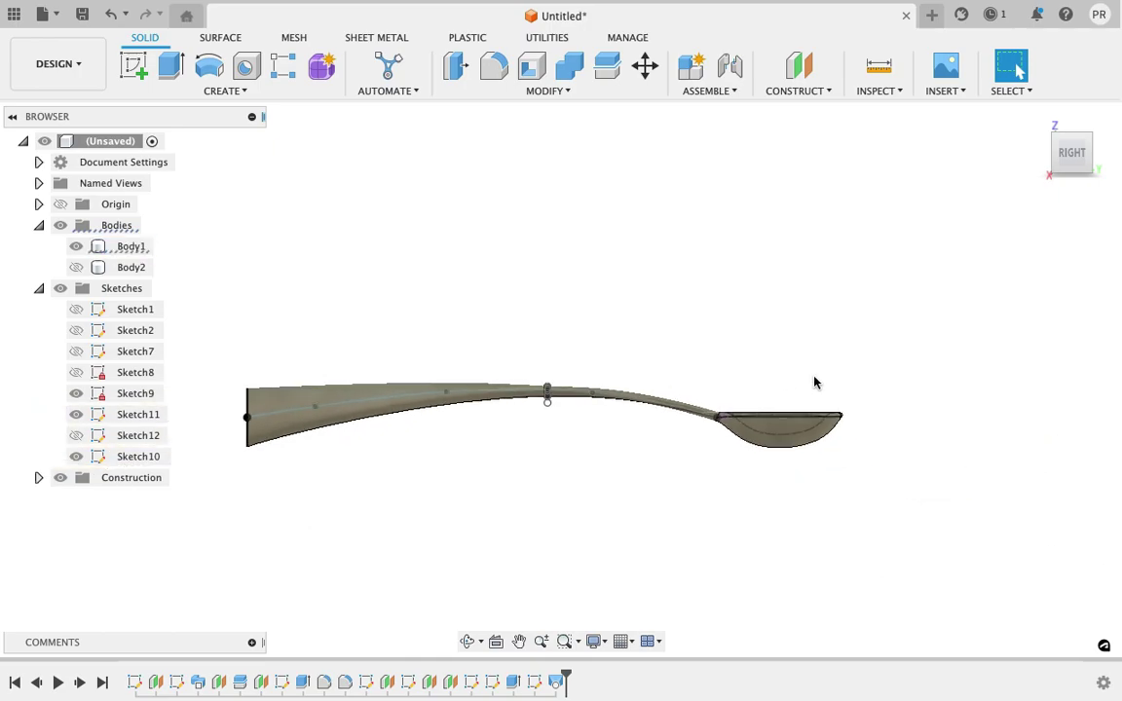
mouse_move(557, 373)
shift+middle_down()
mouse_move(568, 356)
mouse_move(557, 405)
mouse_move(555, 385)
shift+middle_up()
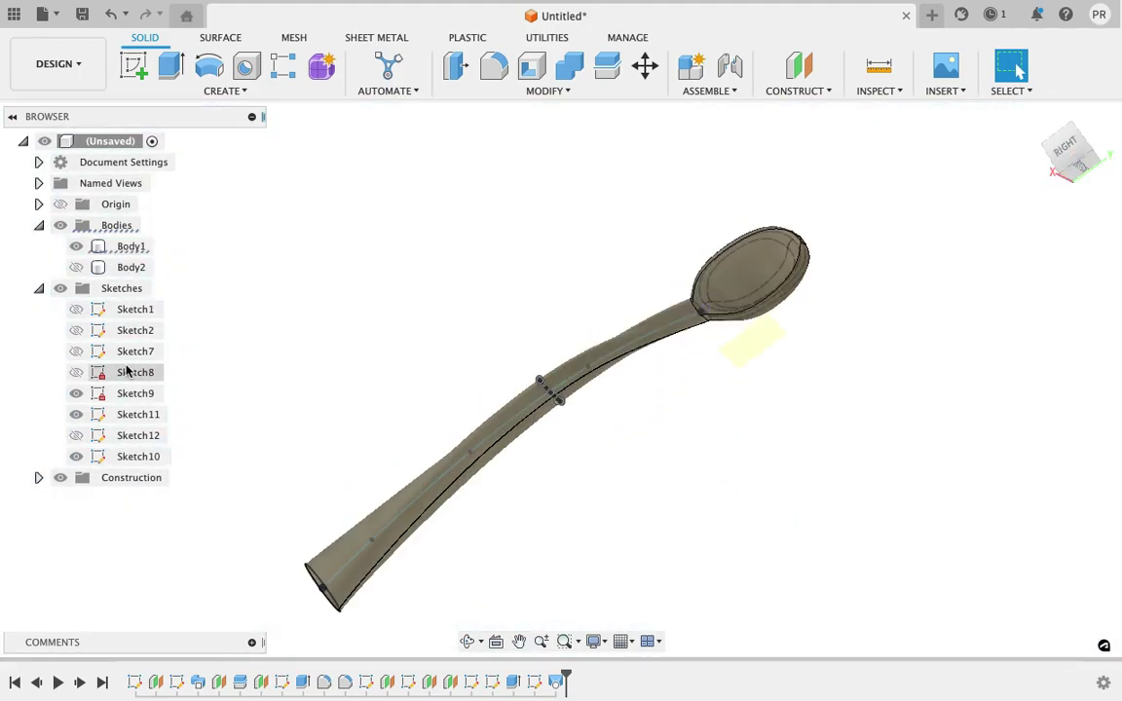
Step: Hide Sketch9 through Sketch12 so only the solid spoon shows in an angled view
click(76, 393)
click(76, 435)
click(76, 456)
click(76, 414)
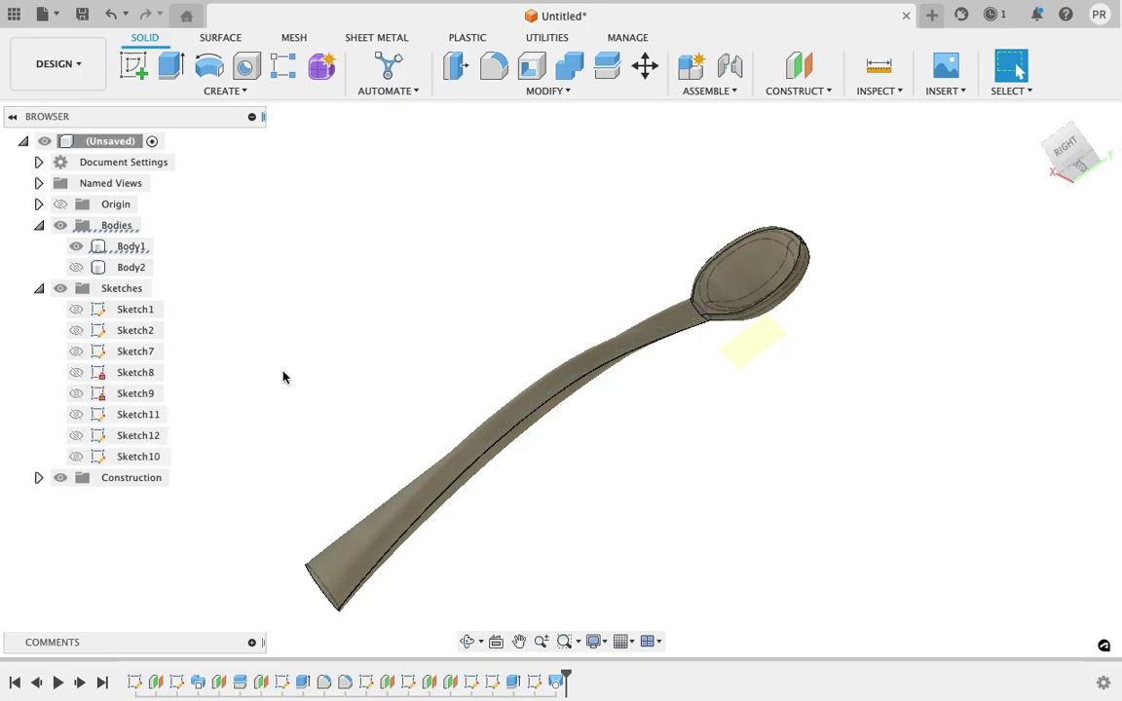
click(1052, 165)
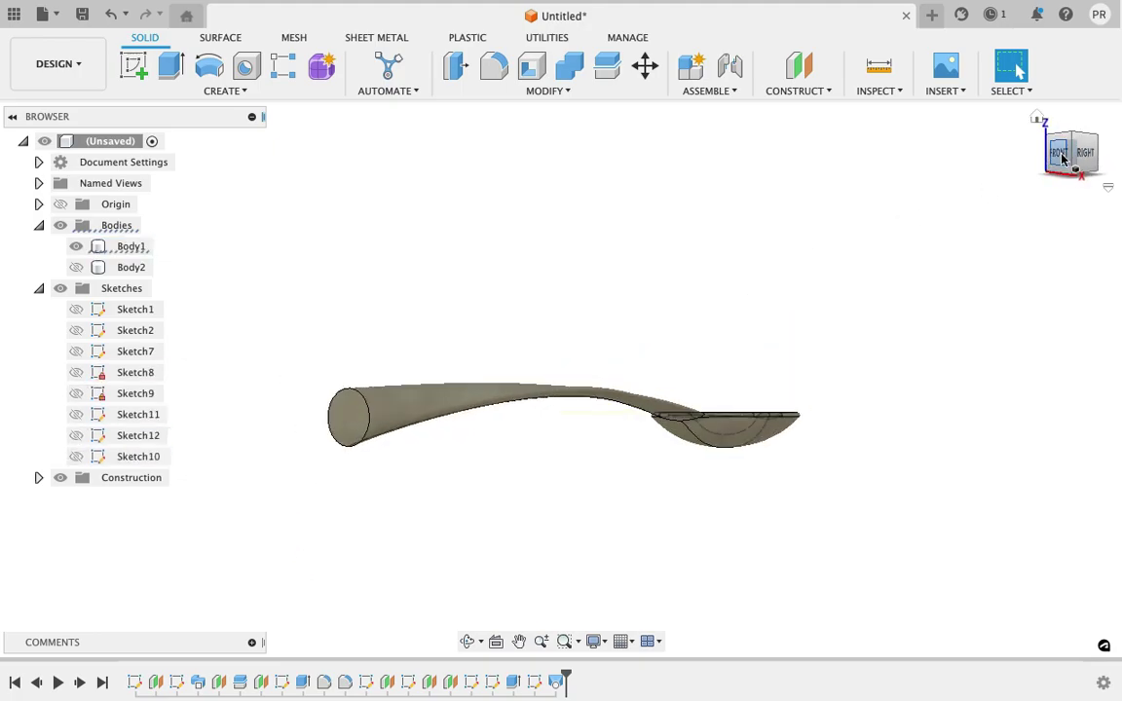
shift+middle_drag(556, 370, 380, 193)
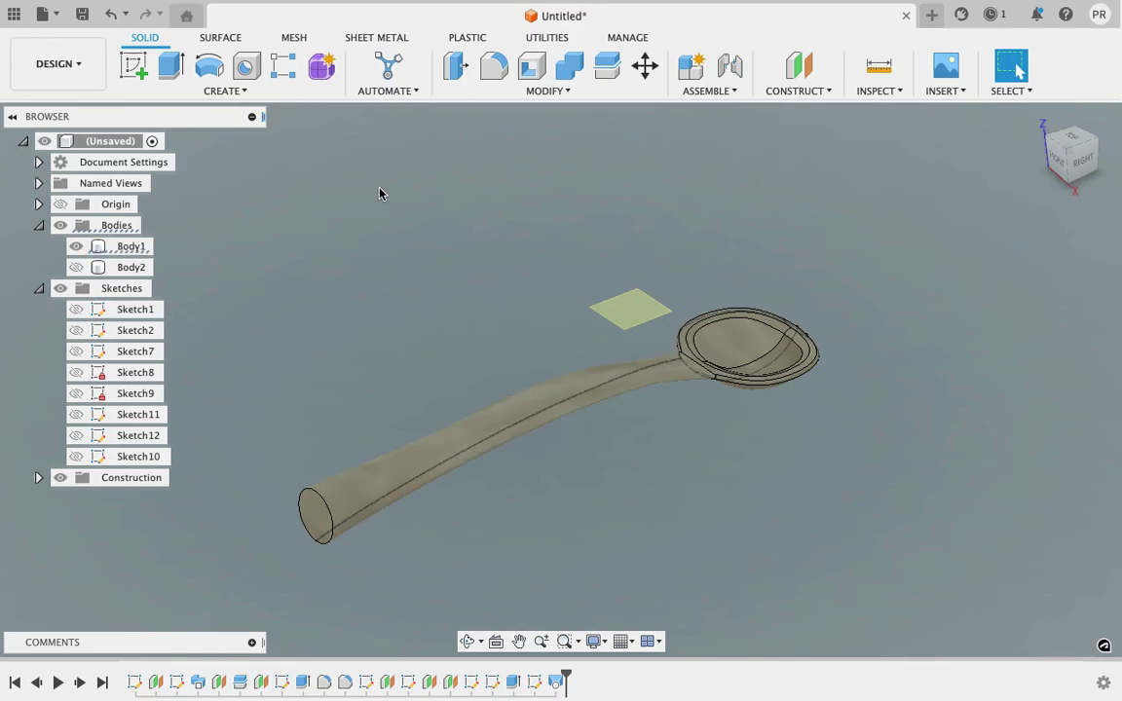
scroll(931, 436, down, 3)
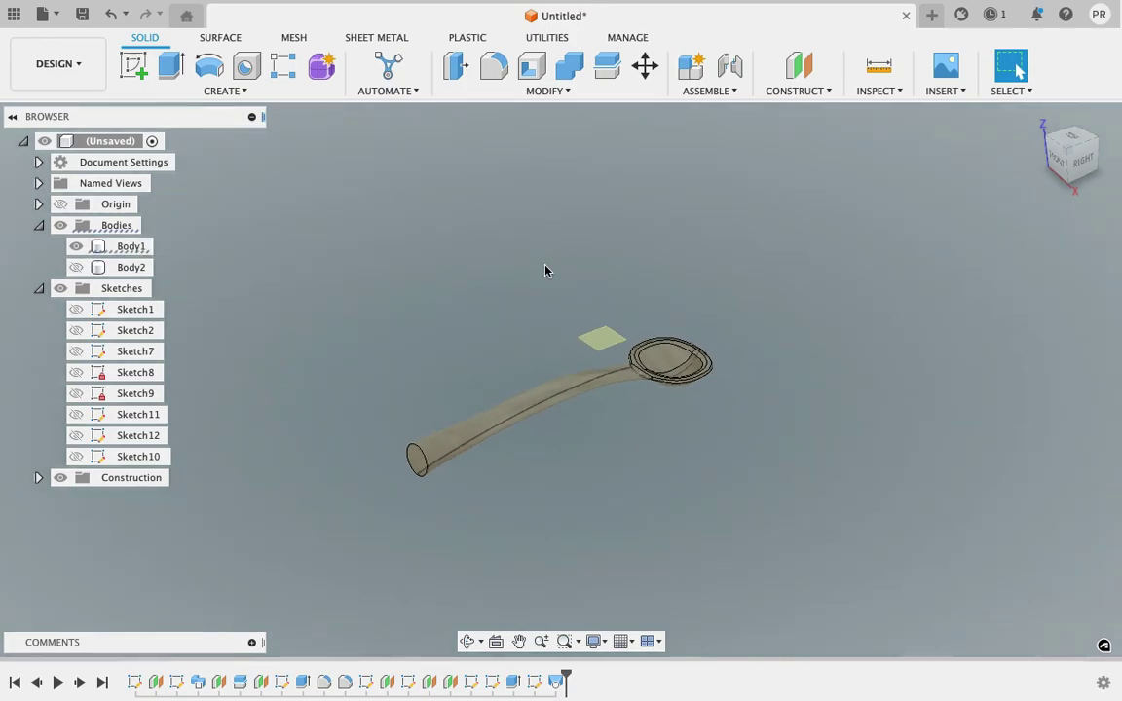
click(141, 10)
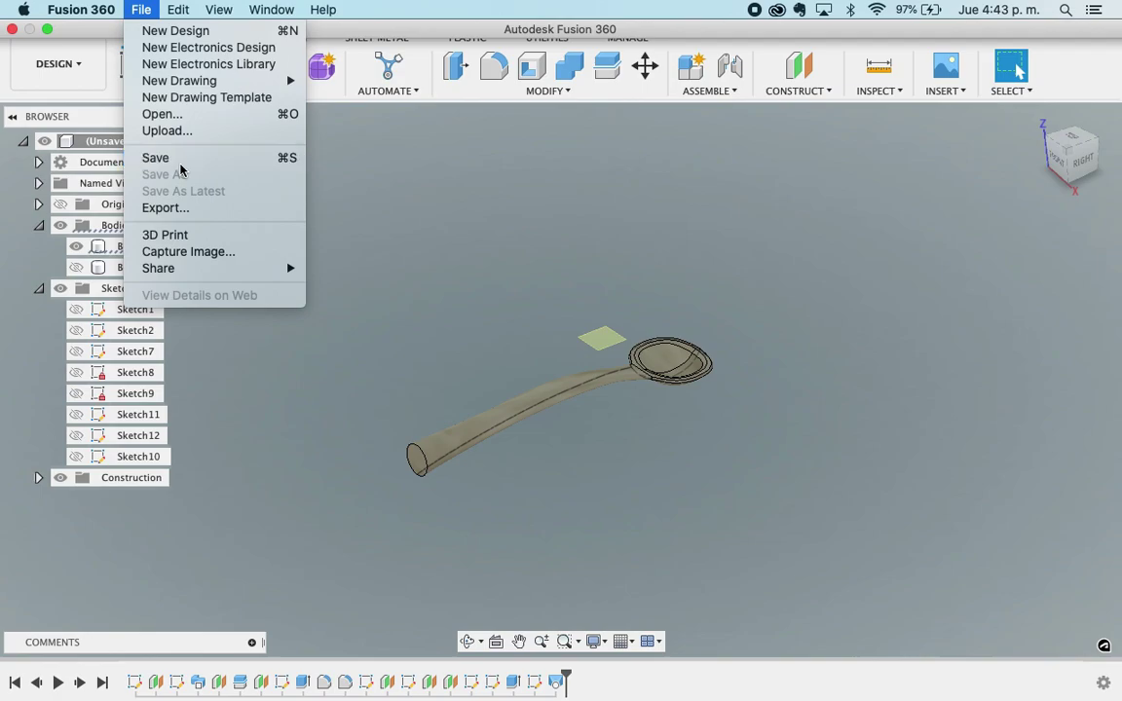
Step: Save the design under the name 'sugar spoon'
click(180, 162)
text(suga)
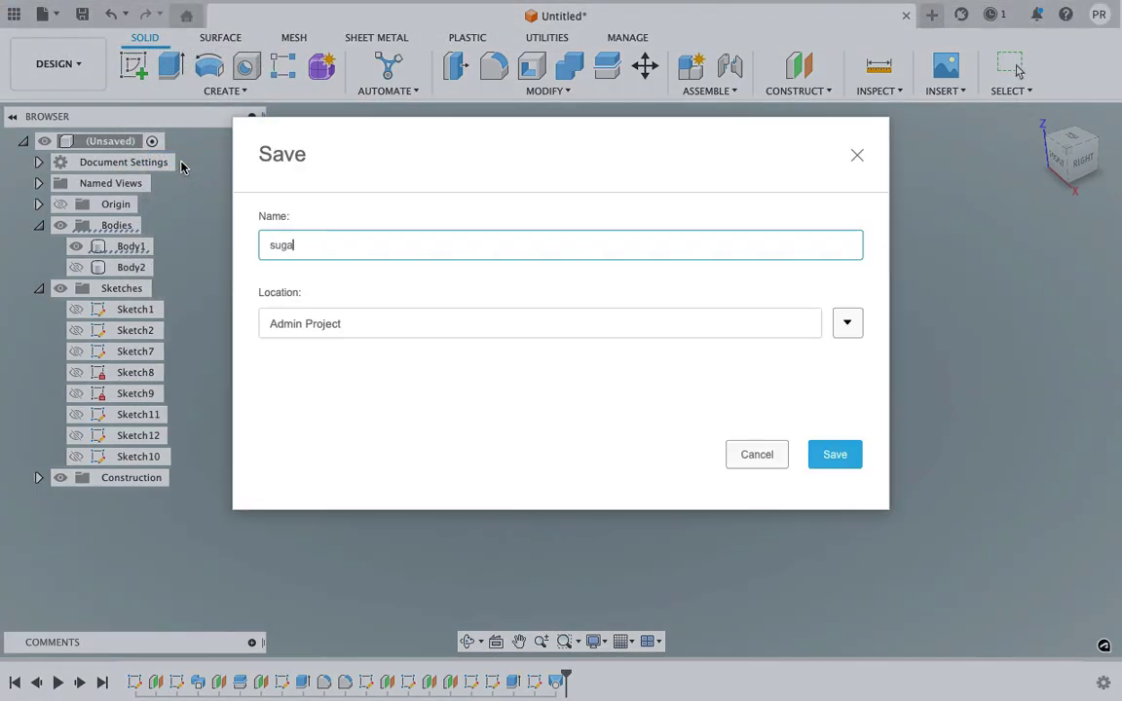
text(r spoon)
click(841, 458)
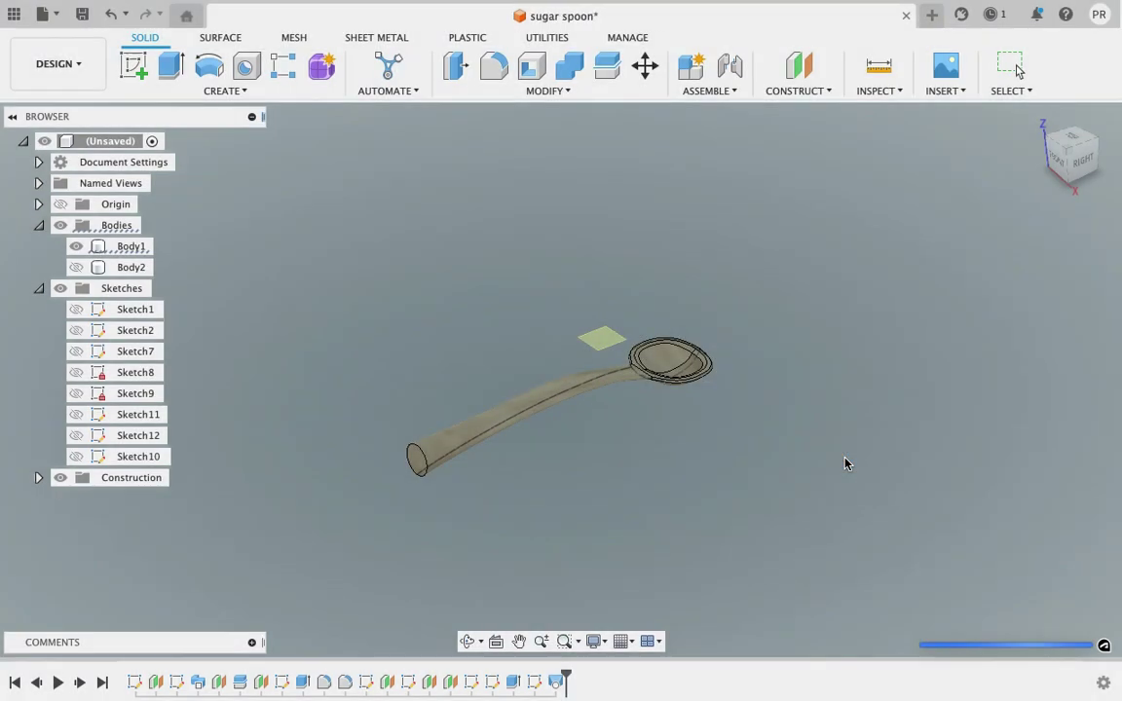
Step: Export the design as the archive file sugar spoon v0.f3d
click(141, 9)
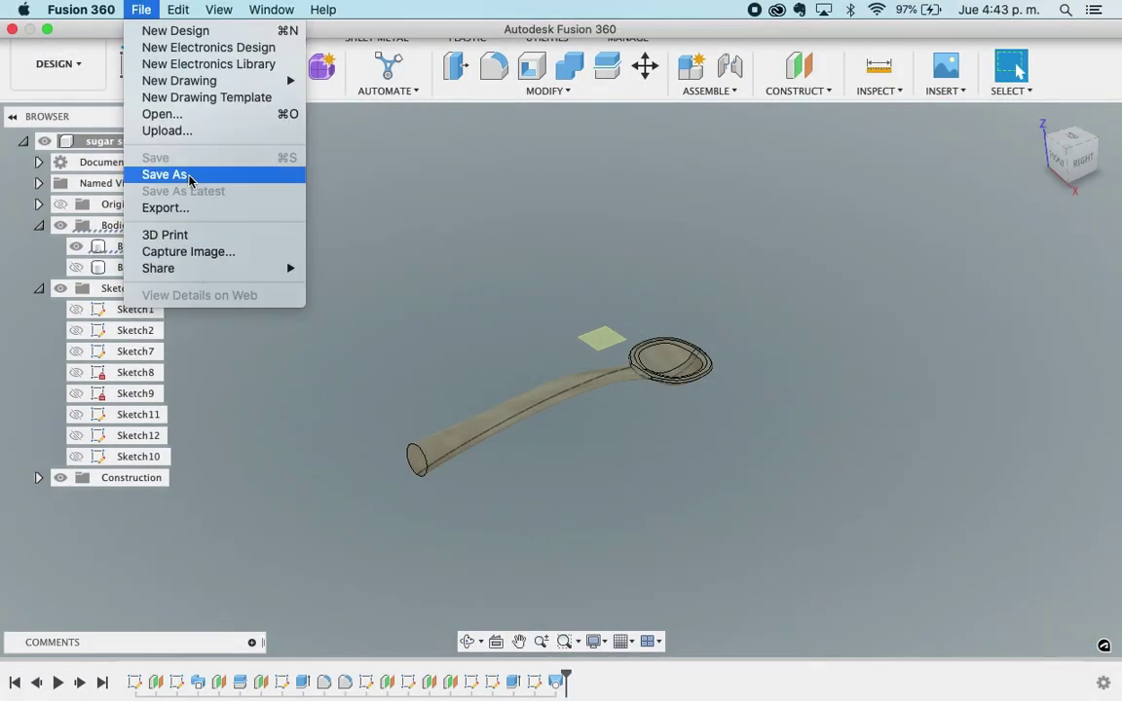
click(181, 208)
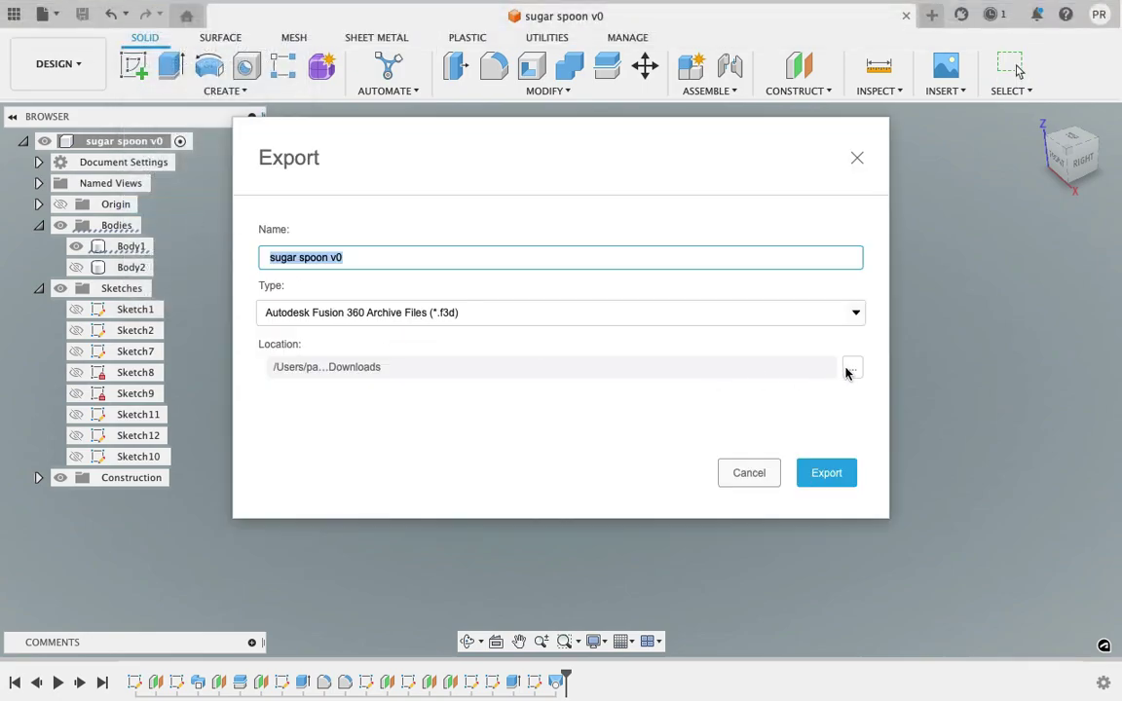
click(830, 473)
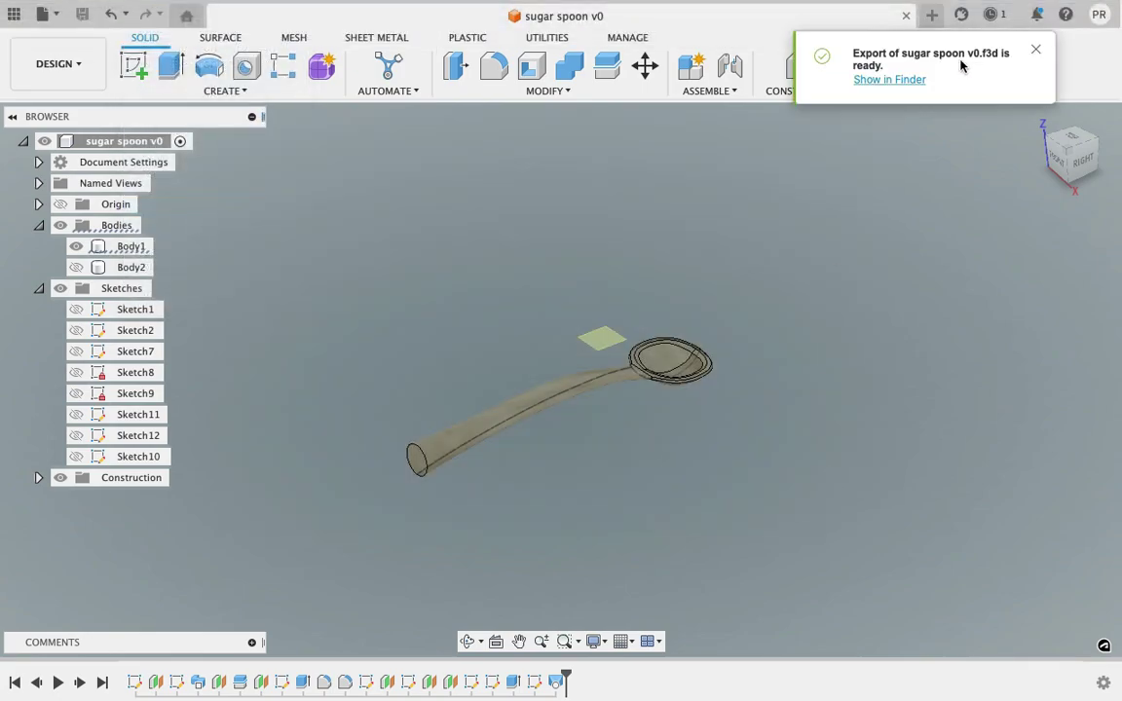